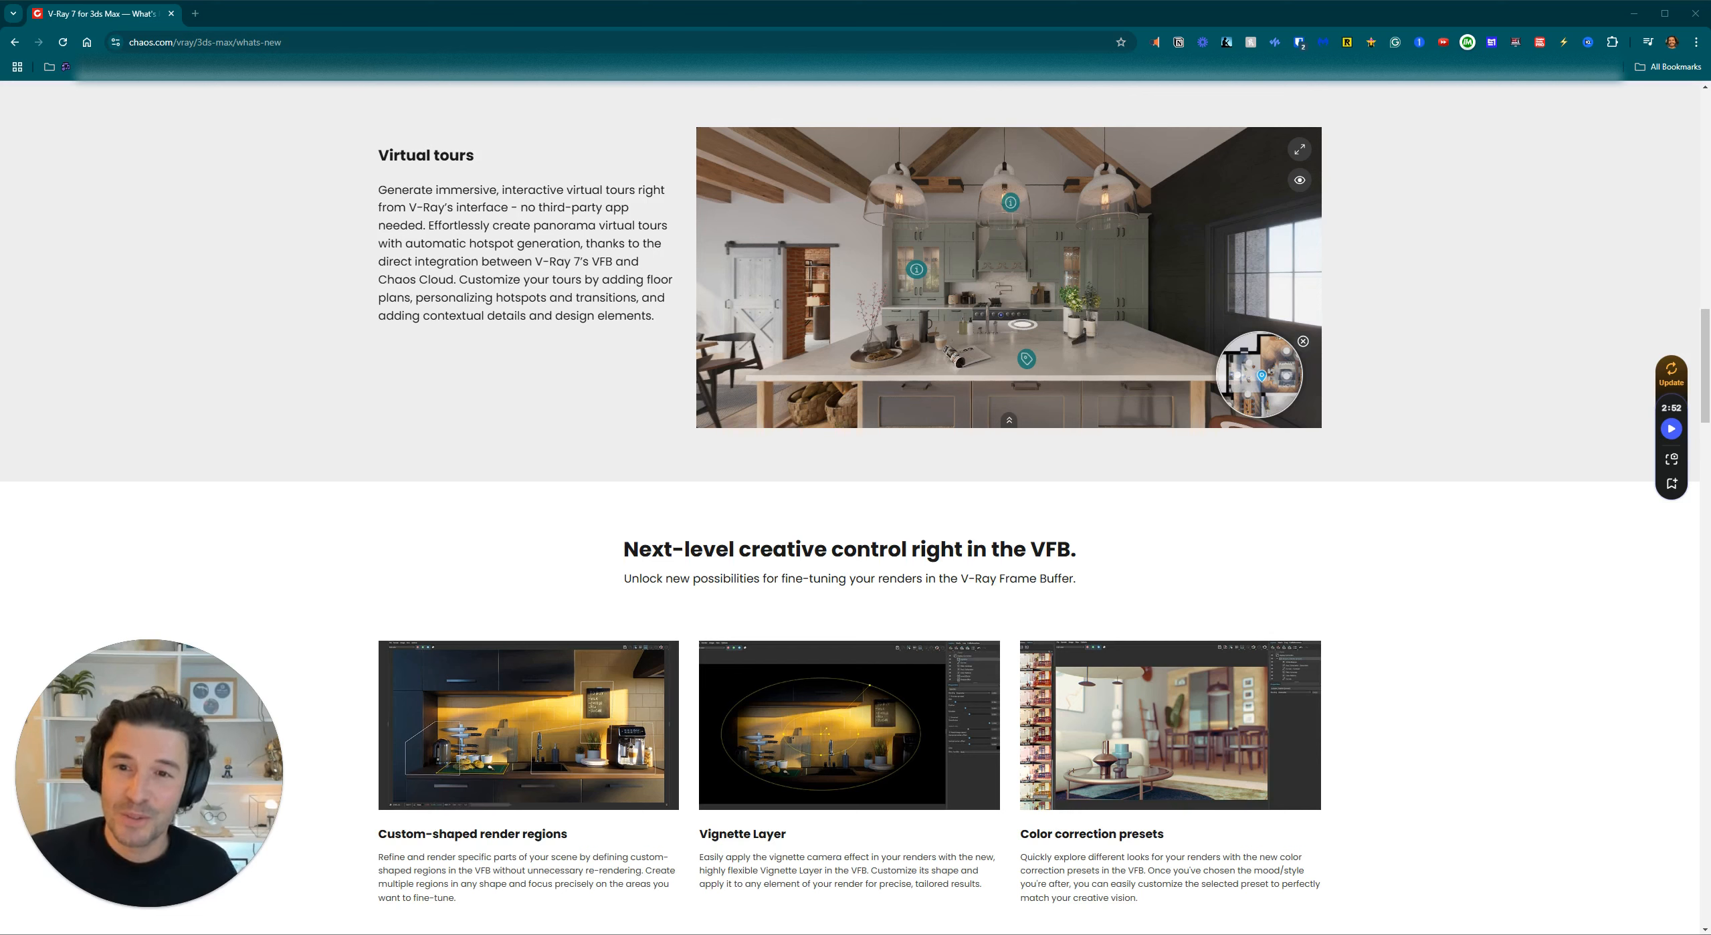
Switch to 3ds Max, clear the selection, and display the scene as wireframe from the front to see the camera heights.
{"action": "left_click", "coordinate": [1634, 14]}
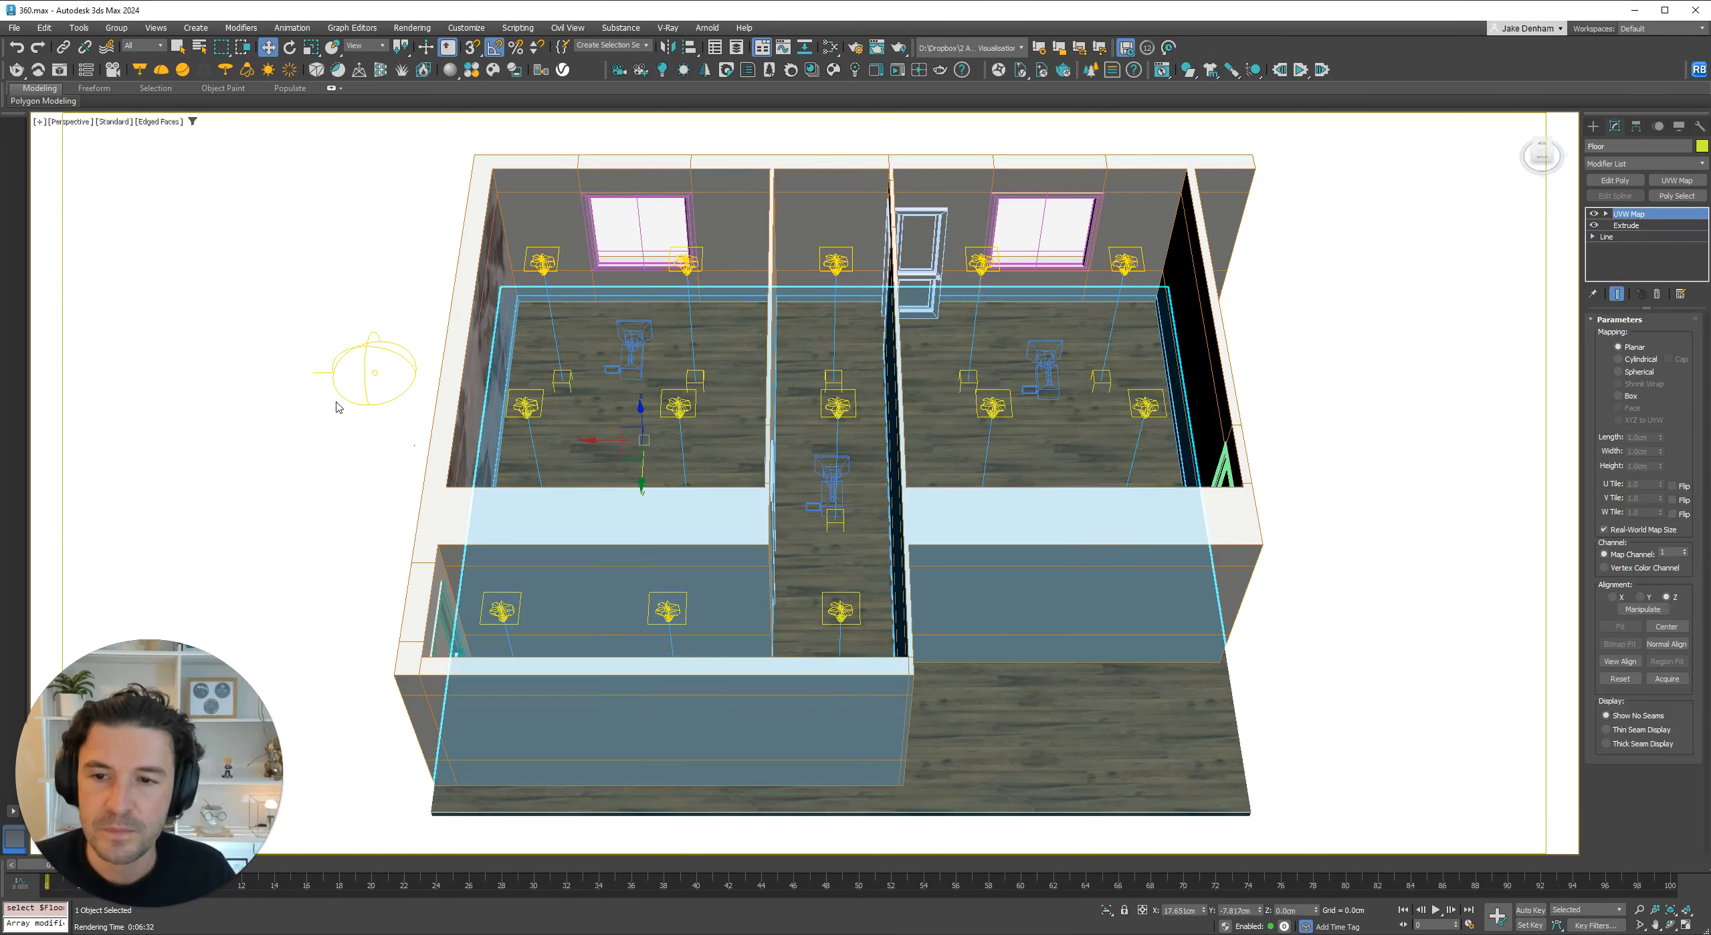
{"action": "left_click", "coordinate": [331, 404]}
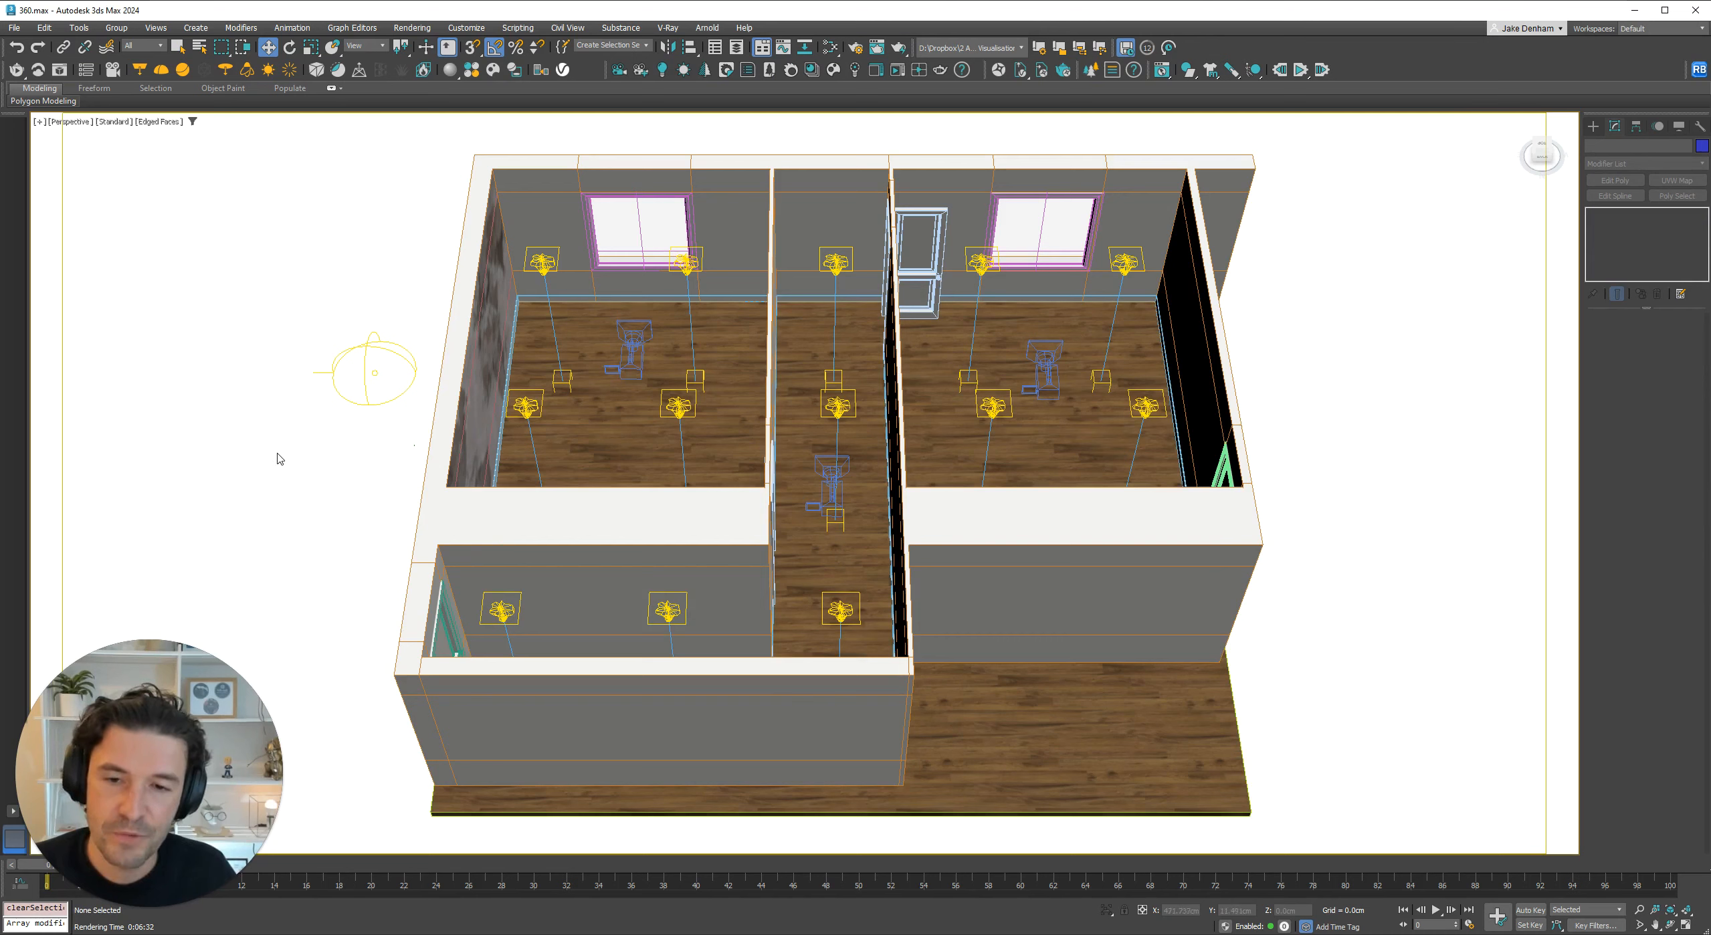
{"action": "key", "text": "F3"}
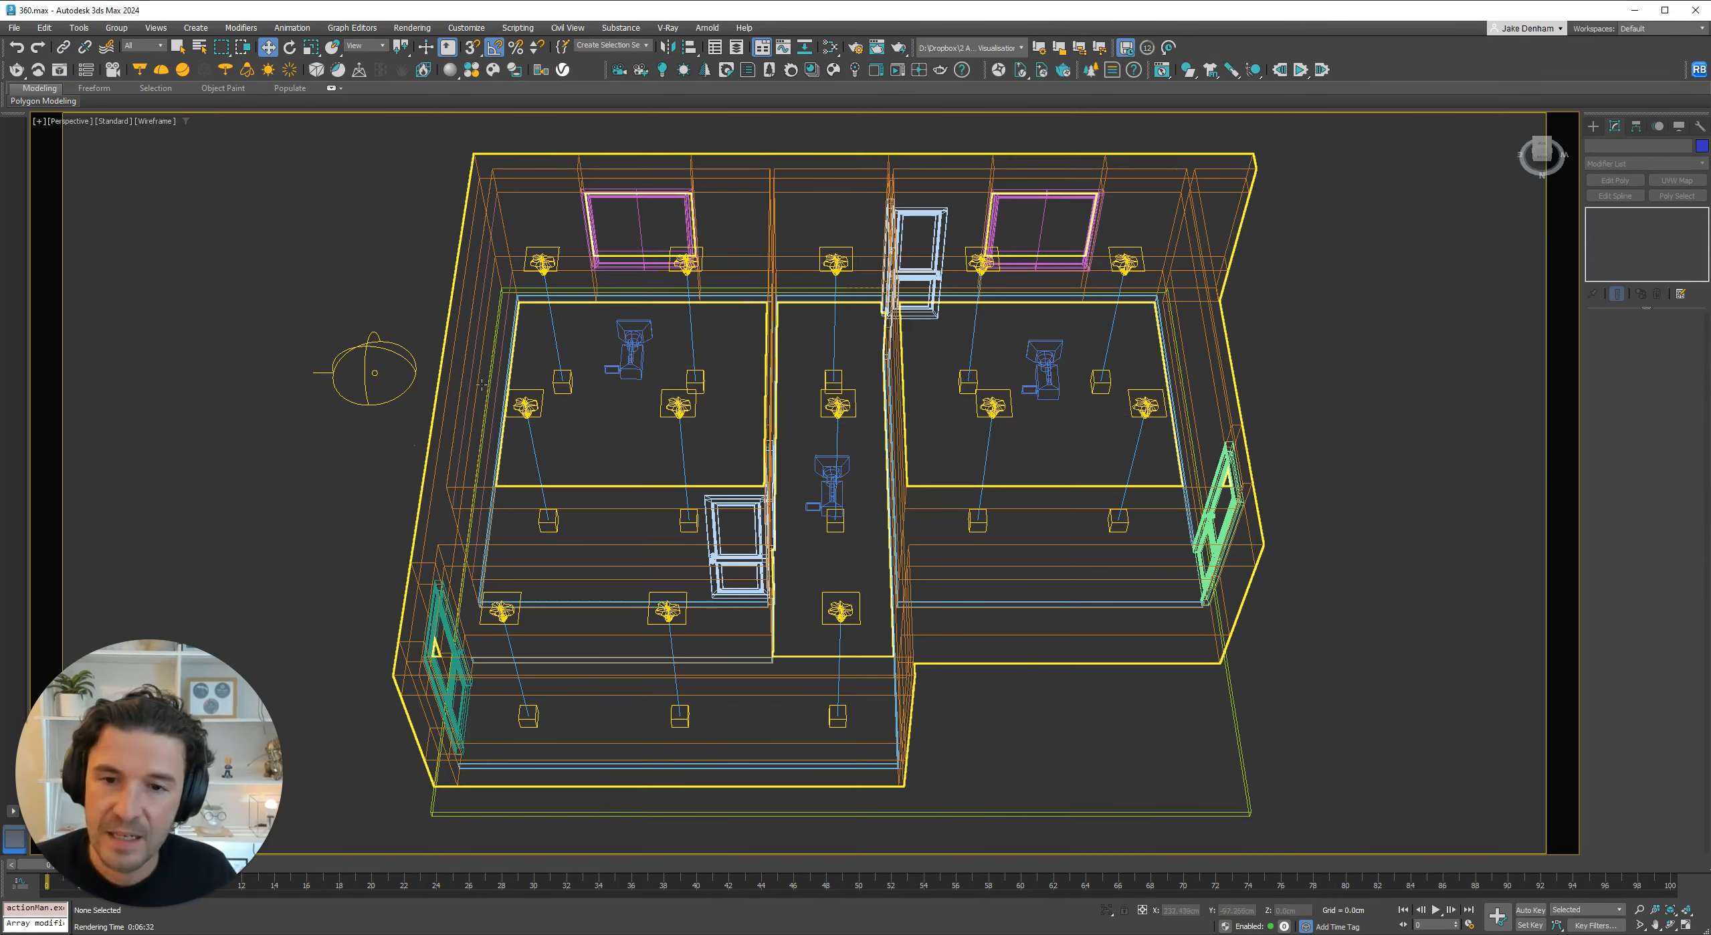
{"action": "key", "text": "f"}
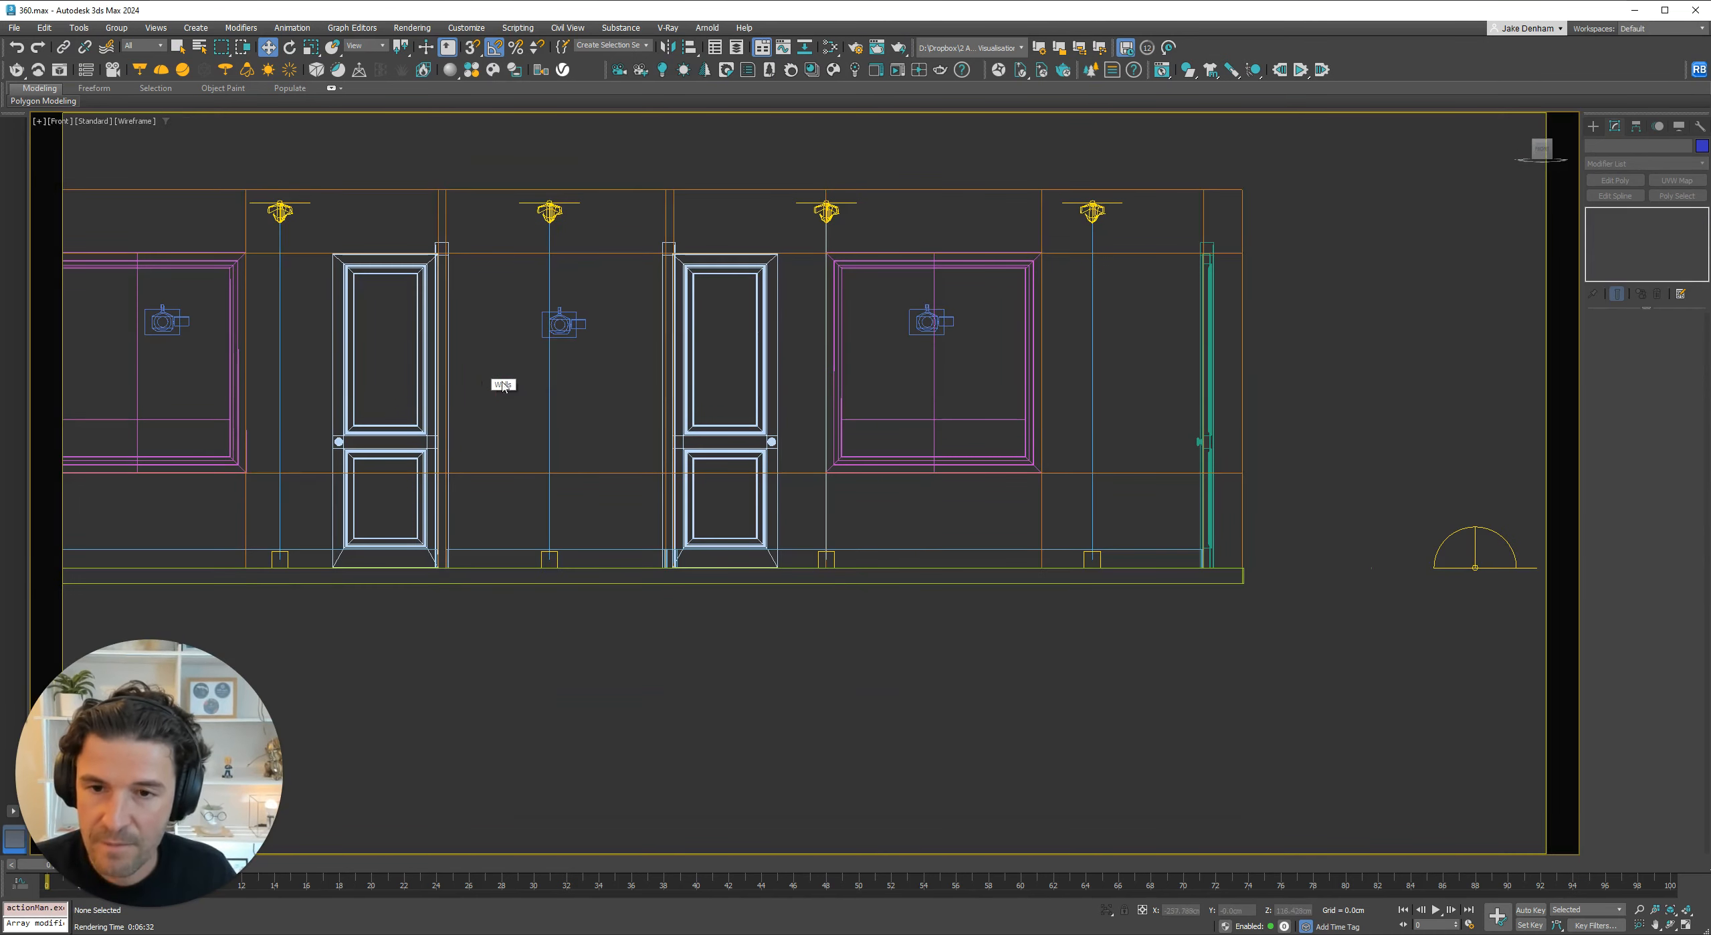
{"action": "scroll", "coordinate": [386, 408], "scroll_direction": "up", "scroll_amount": 2}
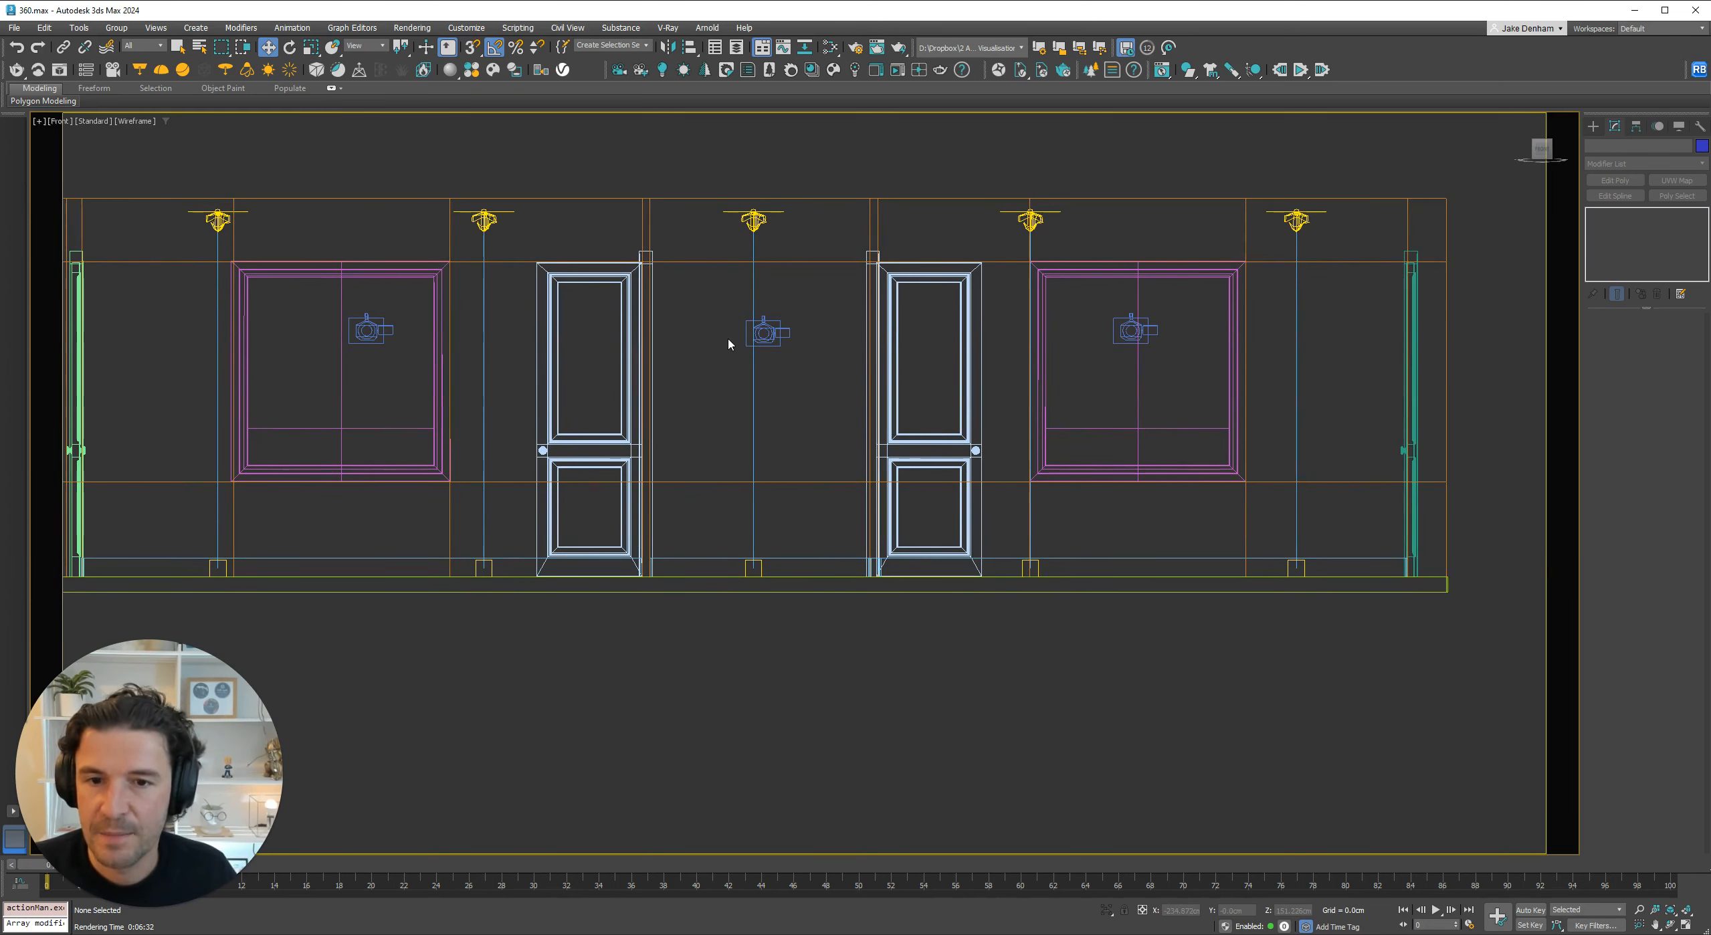
View the scene through PhysCamera001 and check the spherical camera type and 360 FOV override in the V-Ray render settings.
{"action": "key", "text": "c"}
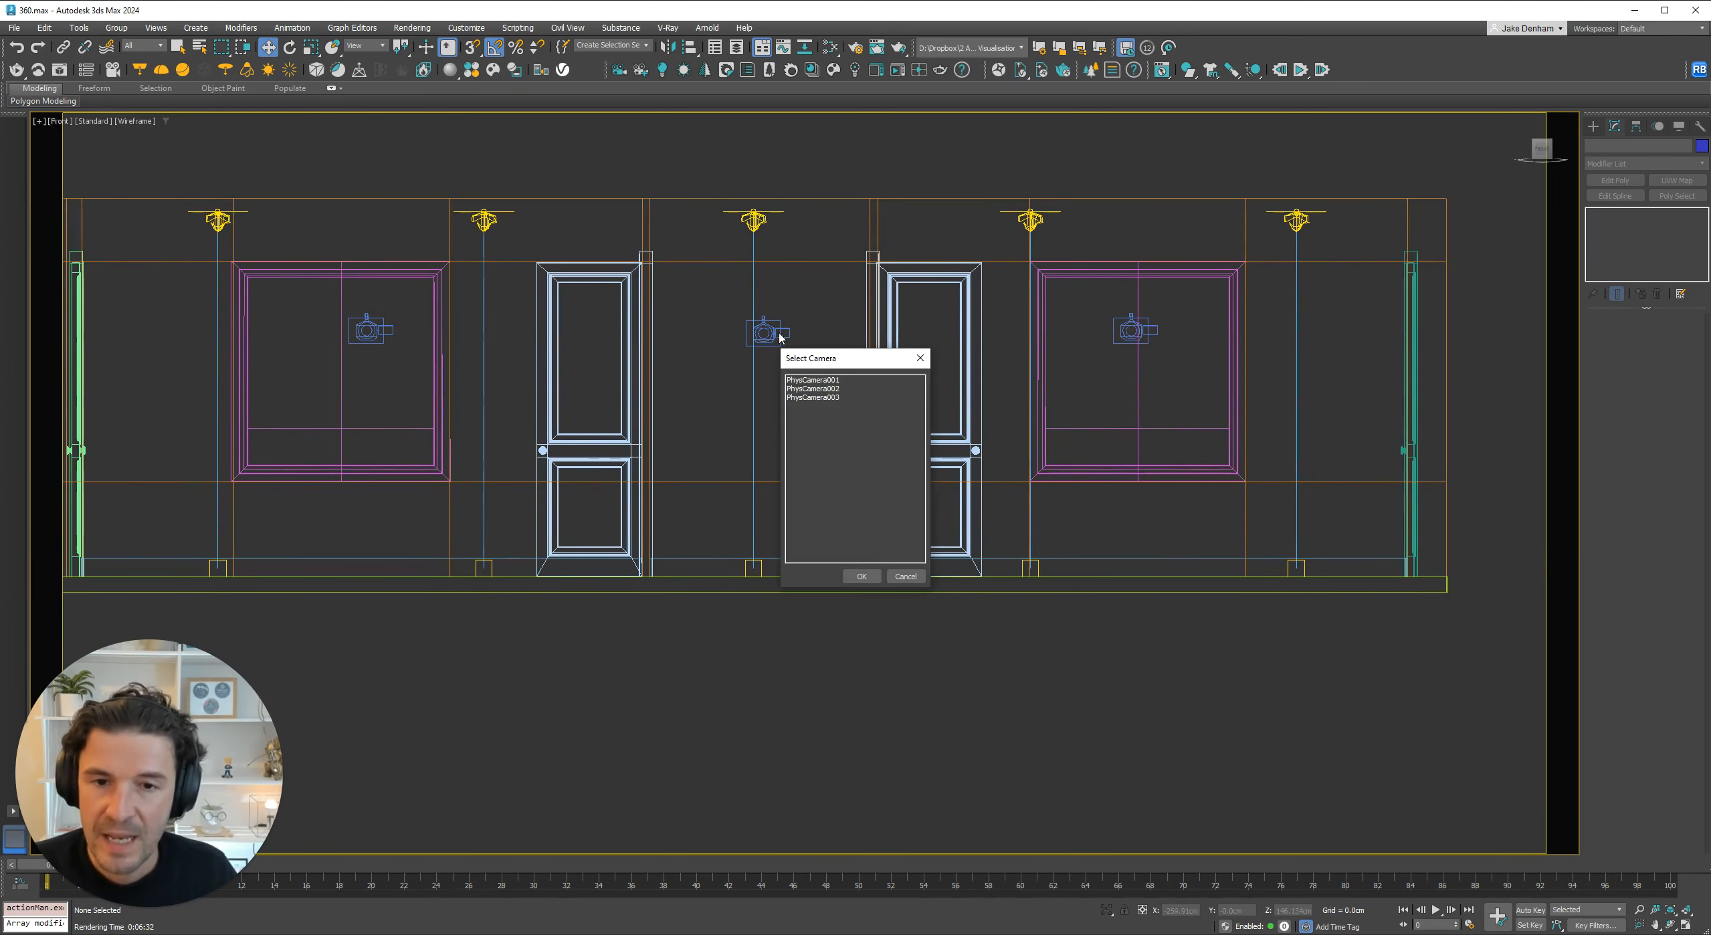
{"action": "double_click", "coordinate": [832, 380]}
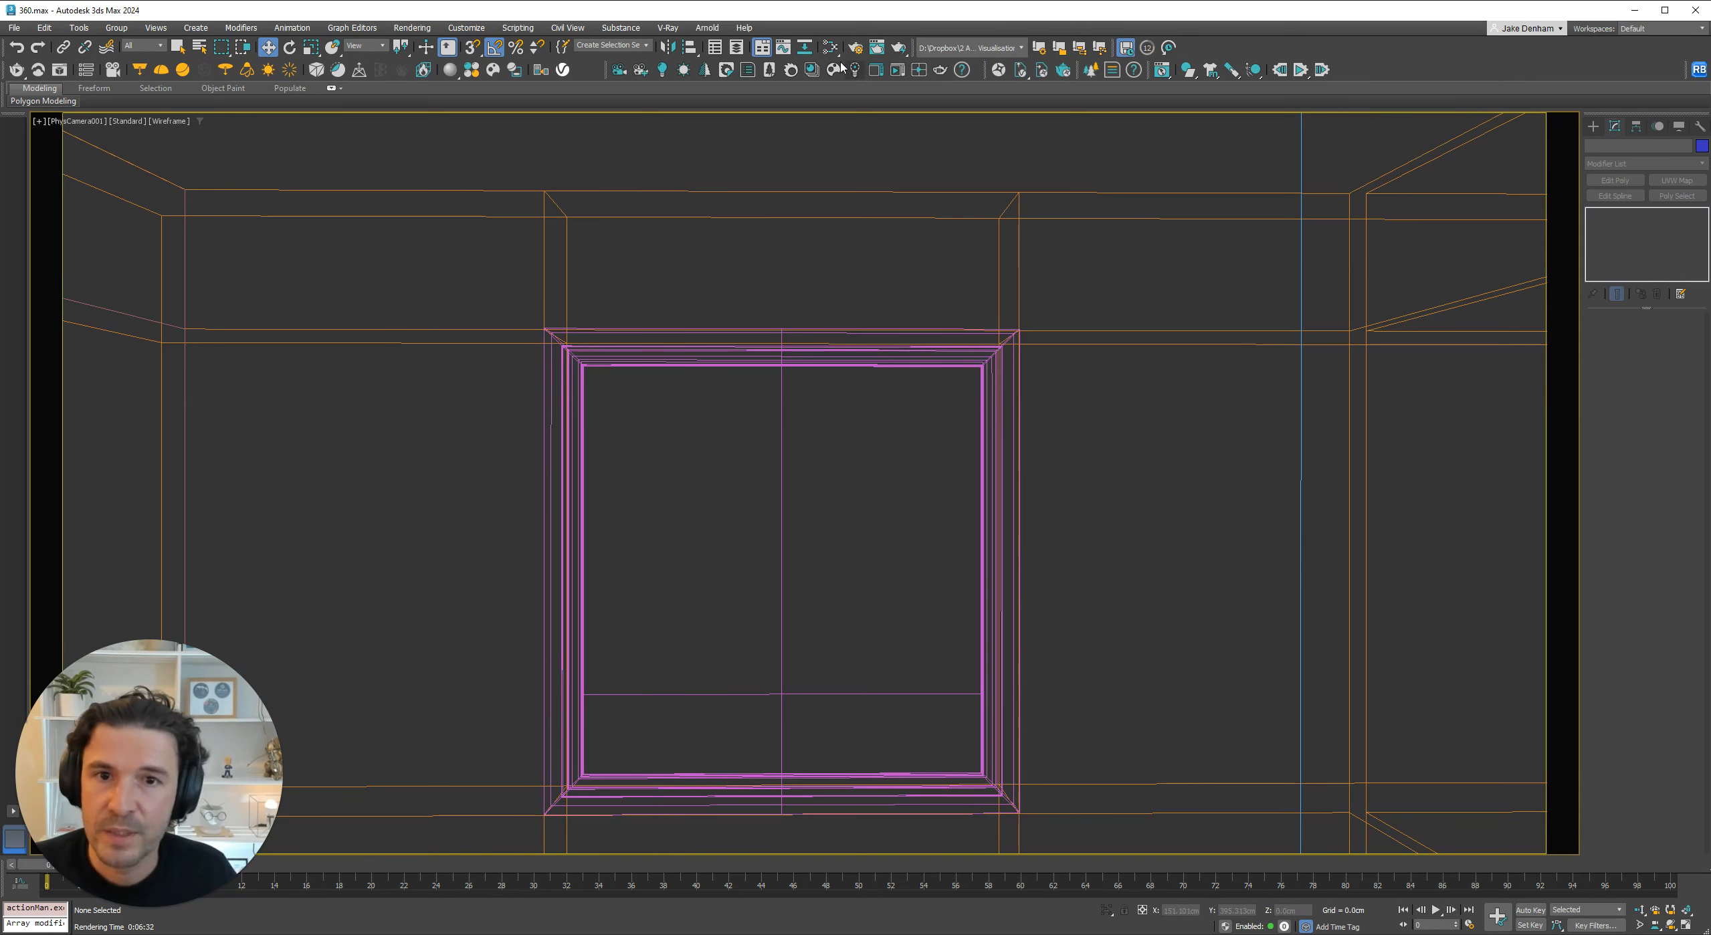
{"action": "key", "text": "F10"}
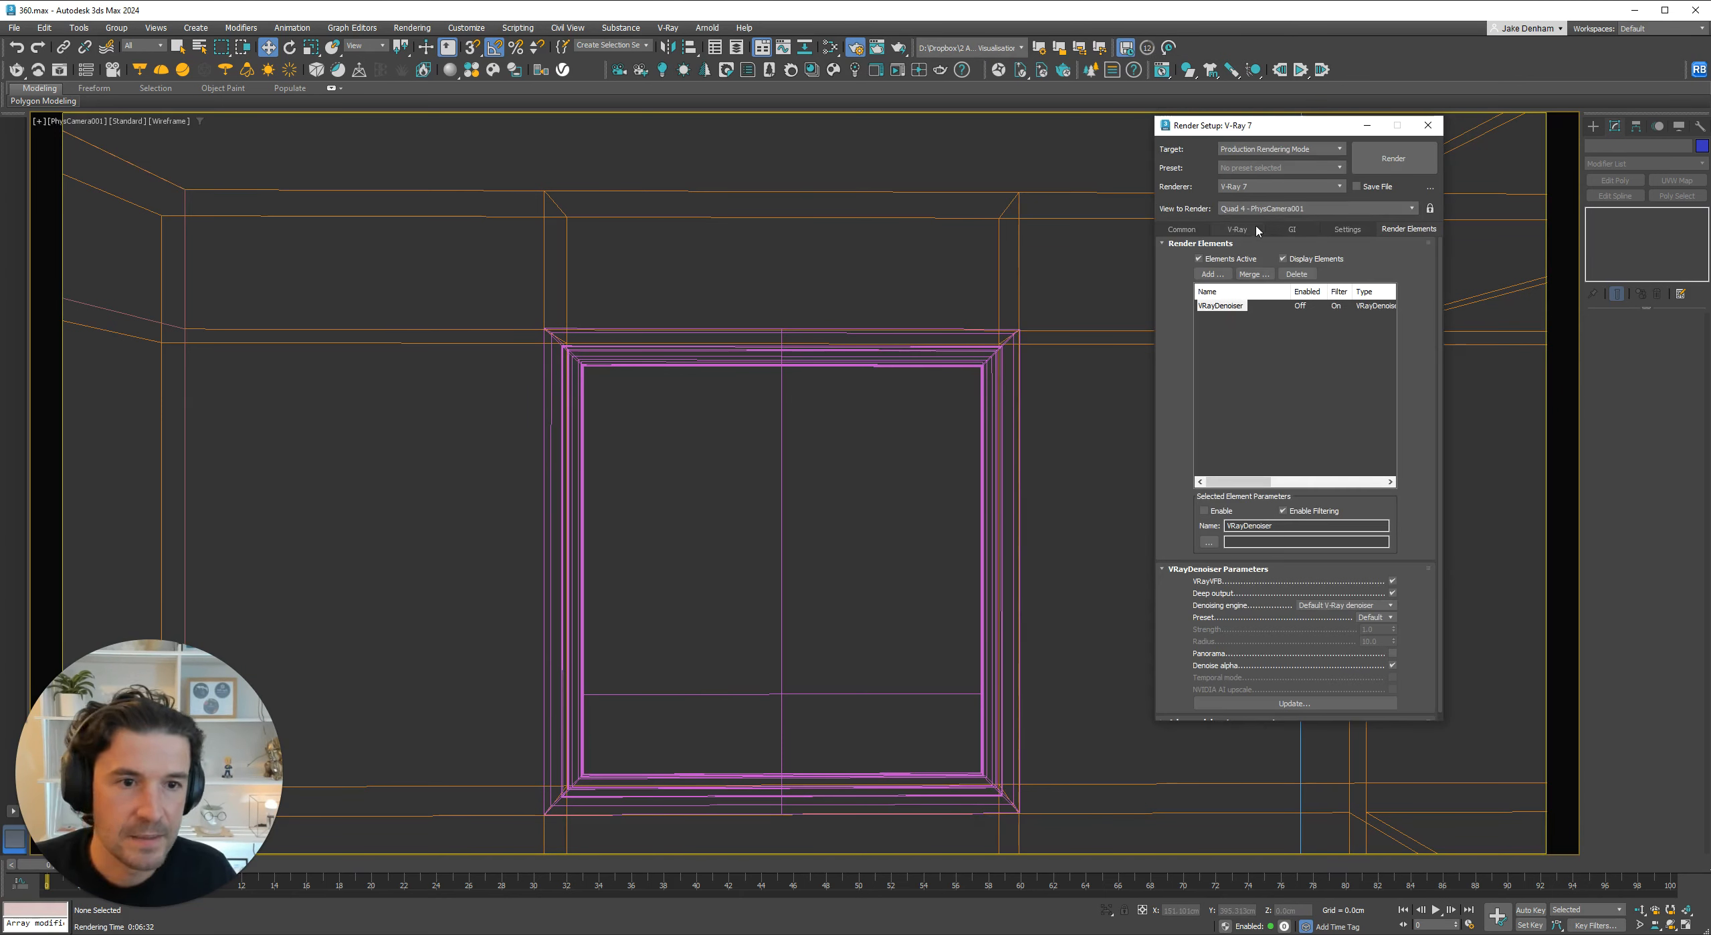
{"action": "left_click", "coordinate": [1238, 230]}
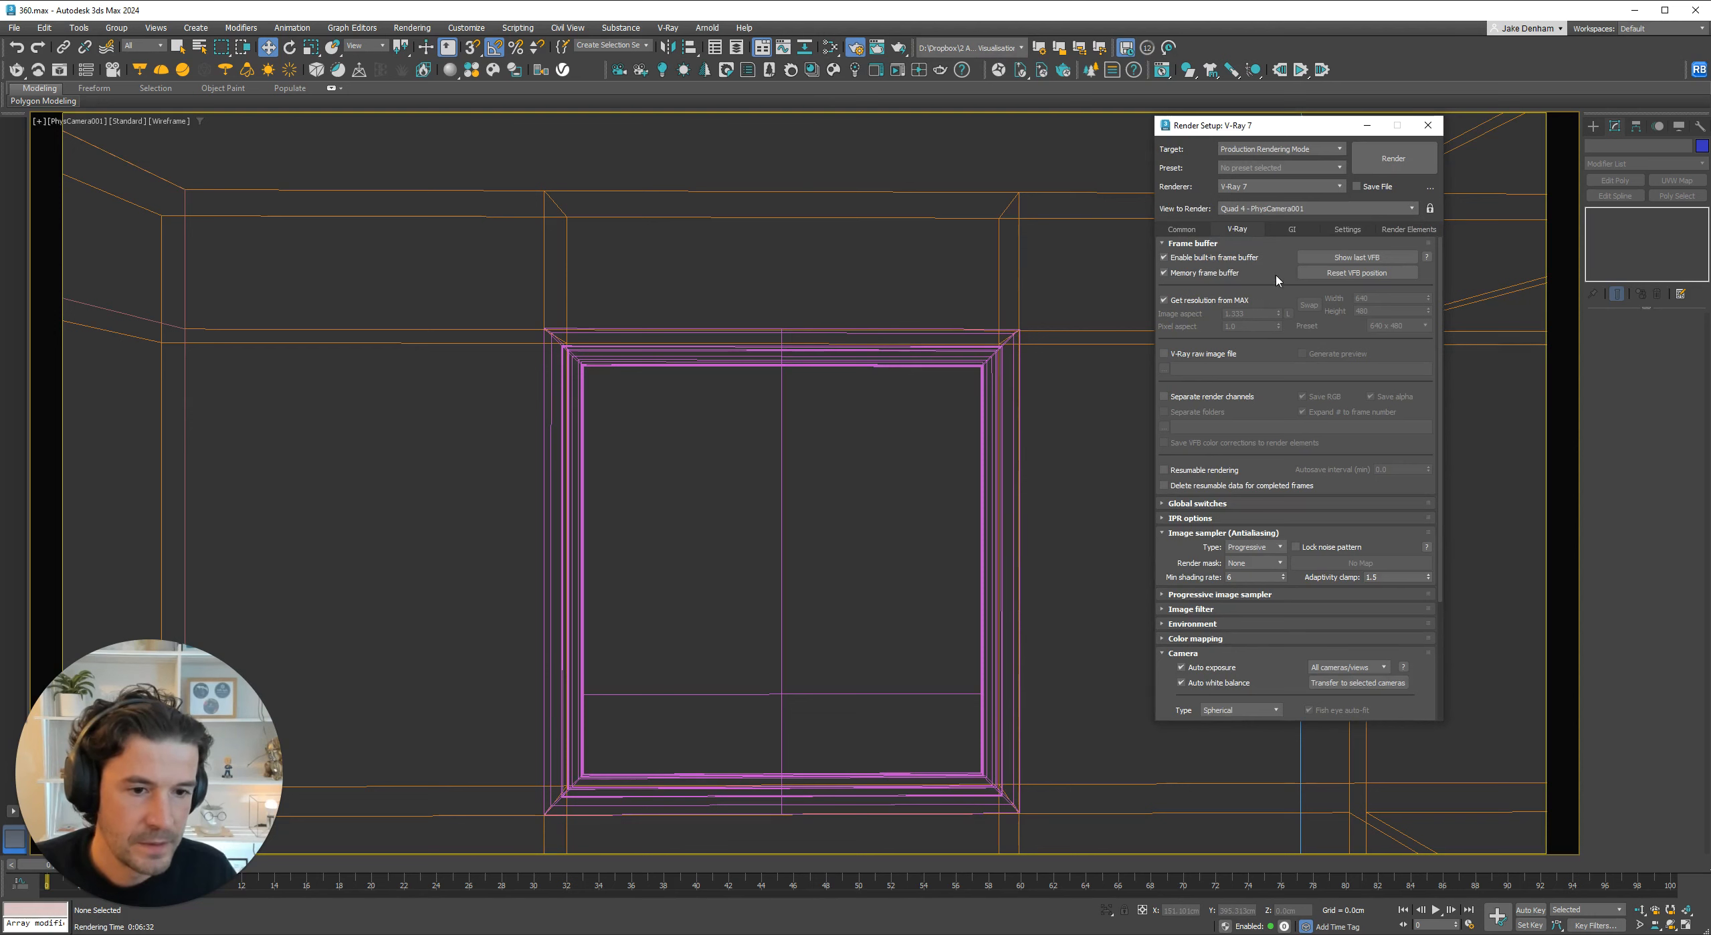
{"action": "scroll", "coordinate": [1222, 328], "scroll_direction": "down", "scroll_amount": 5}
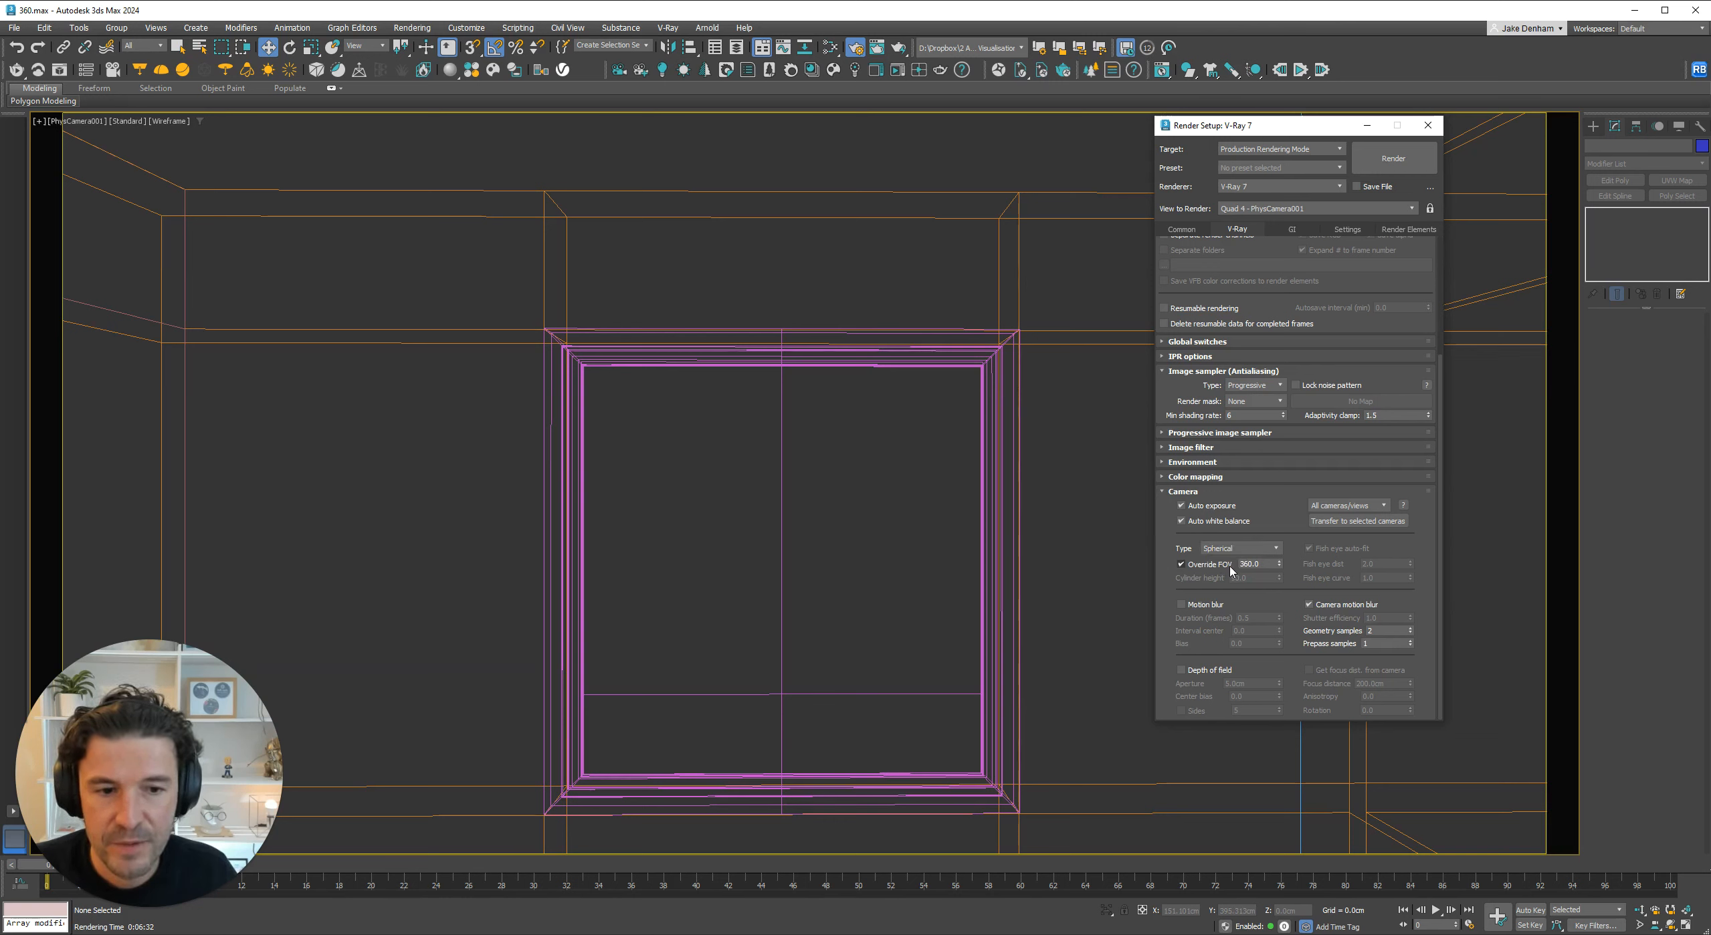
{"action": "left_click", "coordinate": [1262, 566]}
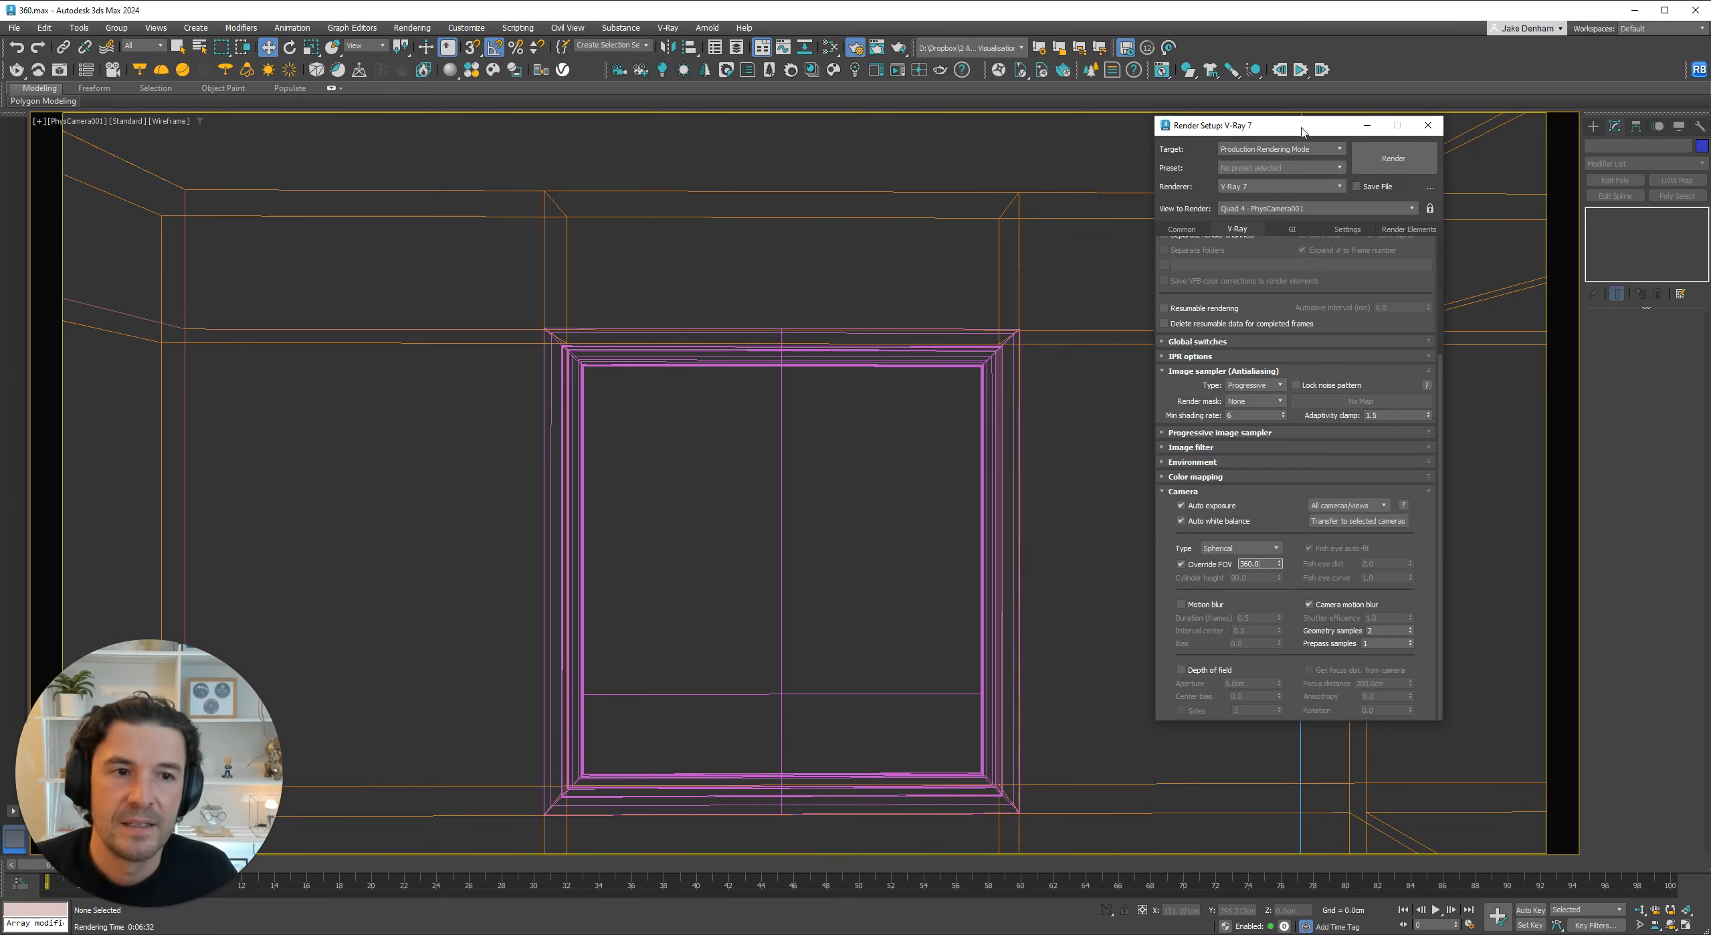
{"action": "left_click", "coordinate": [1427, 125]}
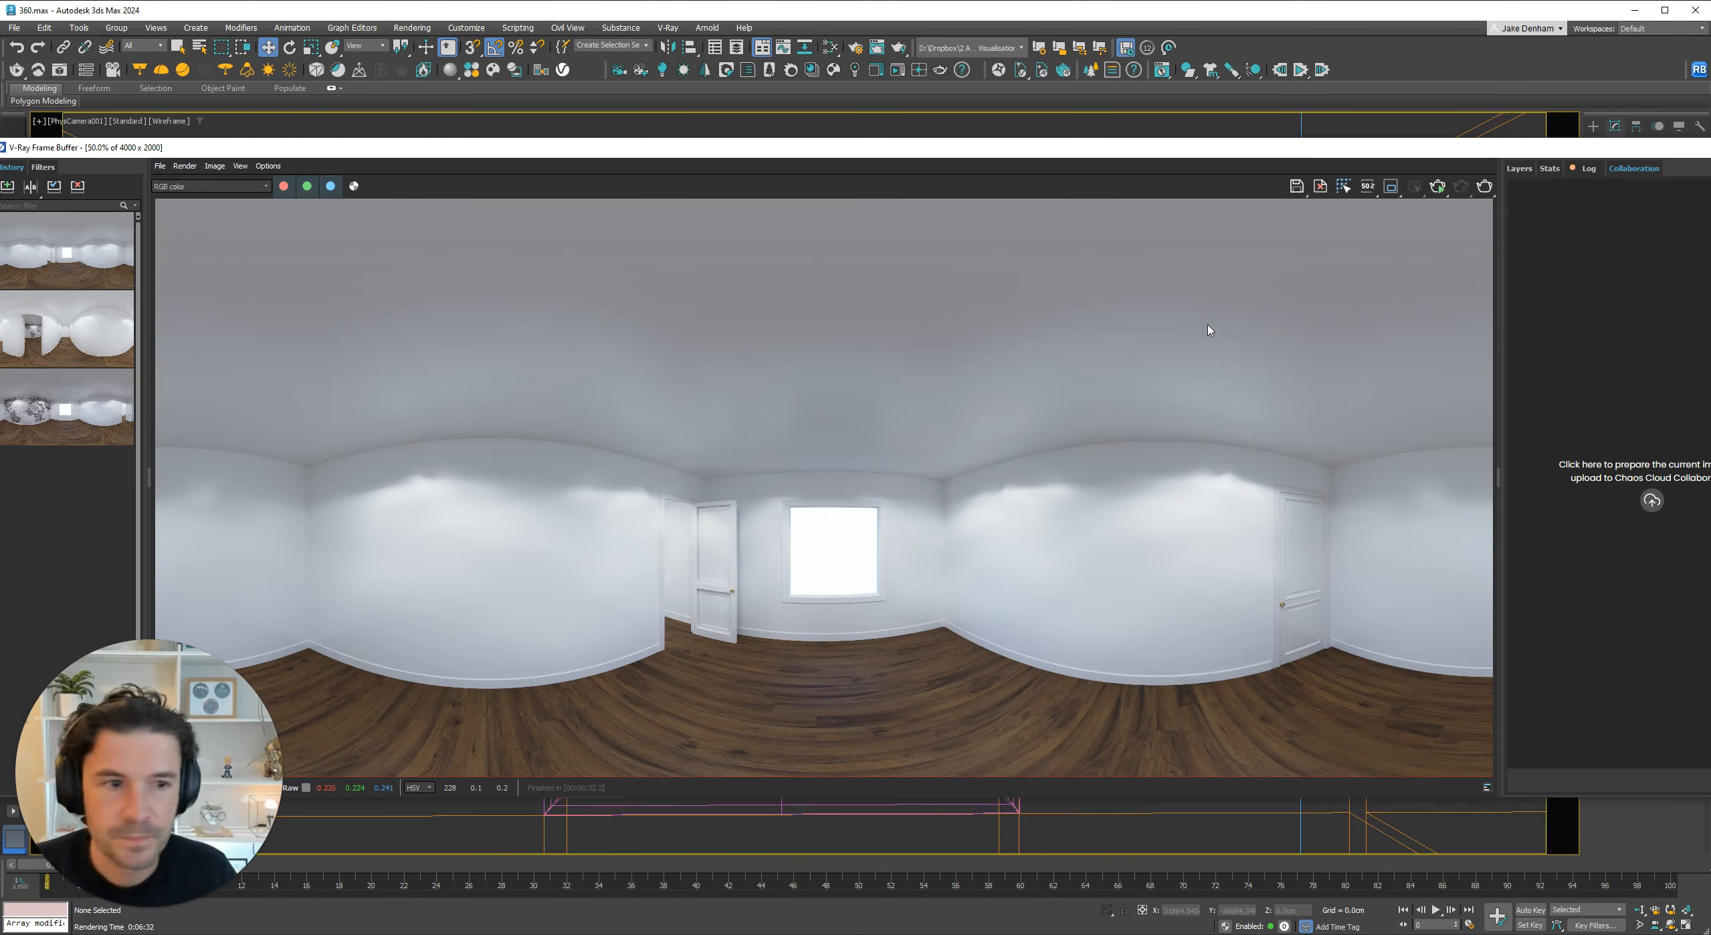
Load the panorama with the world map wall from the V-Ray Frame Buffer history and reposition the frame buffer window.
{"action": "mouse_move", "coordinate": [1475, 151]}
{"action": "left_mouse_down"}
{"action": "mouse_move", "coordinate": [1391, 146]}
{"action": "mouse_move", "coordinate": [1497, 127]}
{"action": "left_mouse_up"}
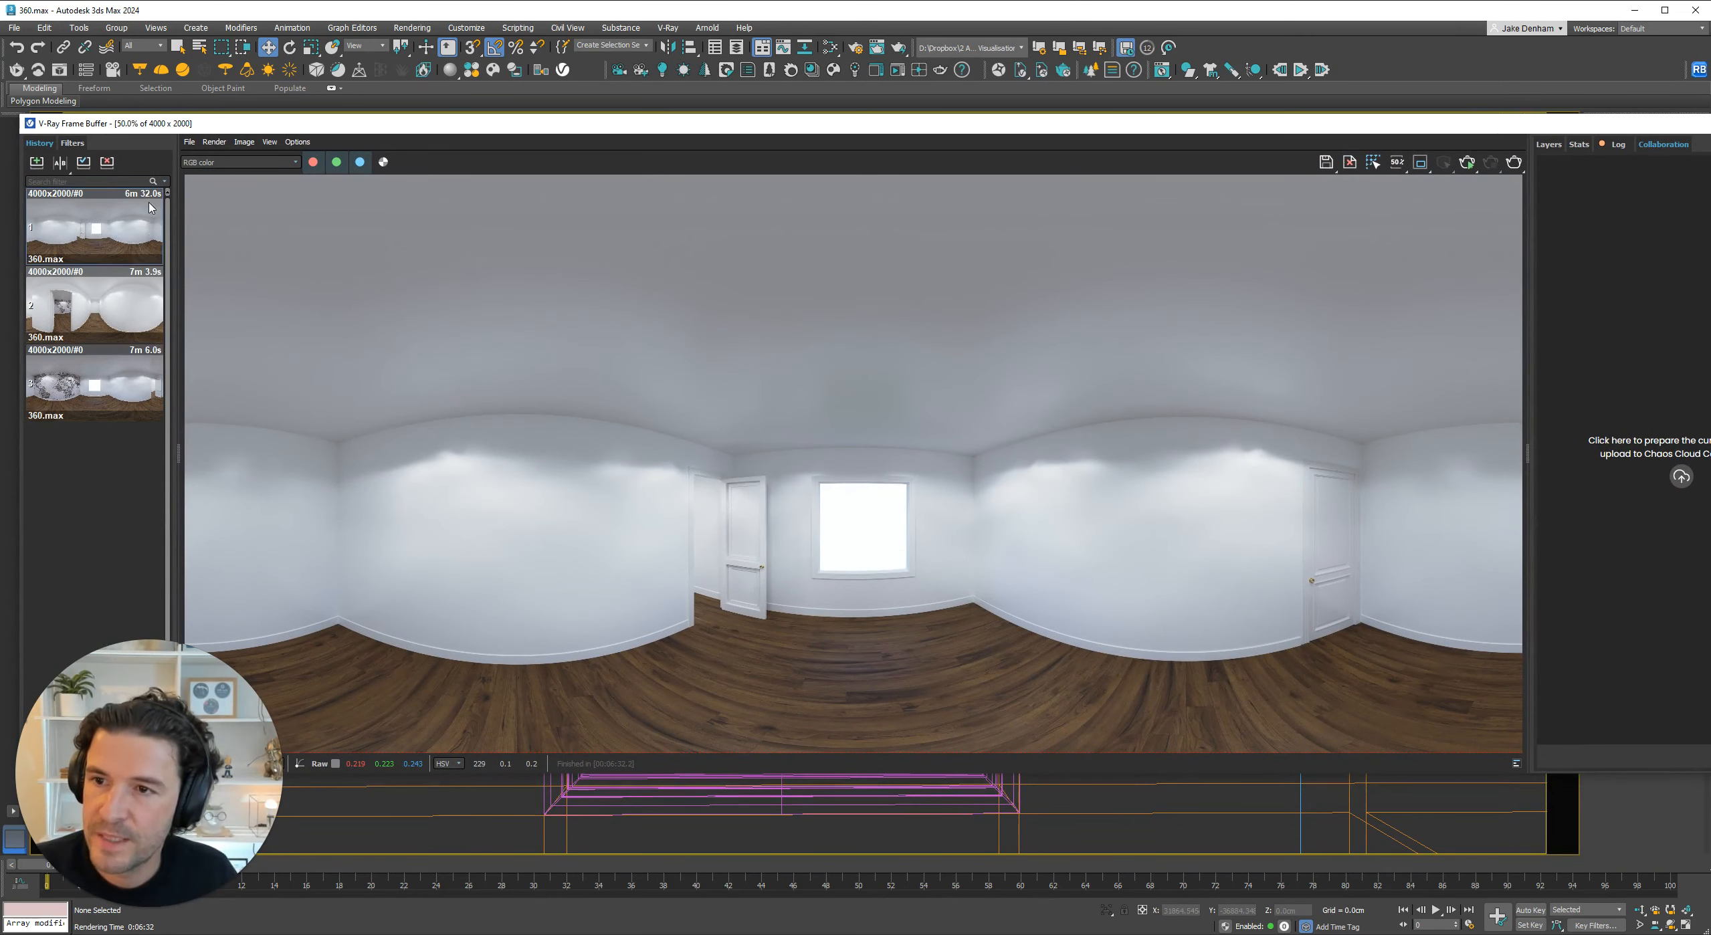
{"action": "double_click", "coordinate": [97, 386]}
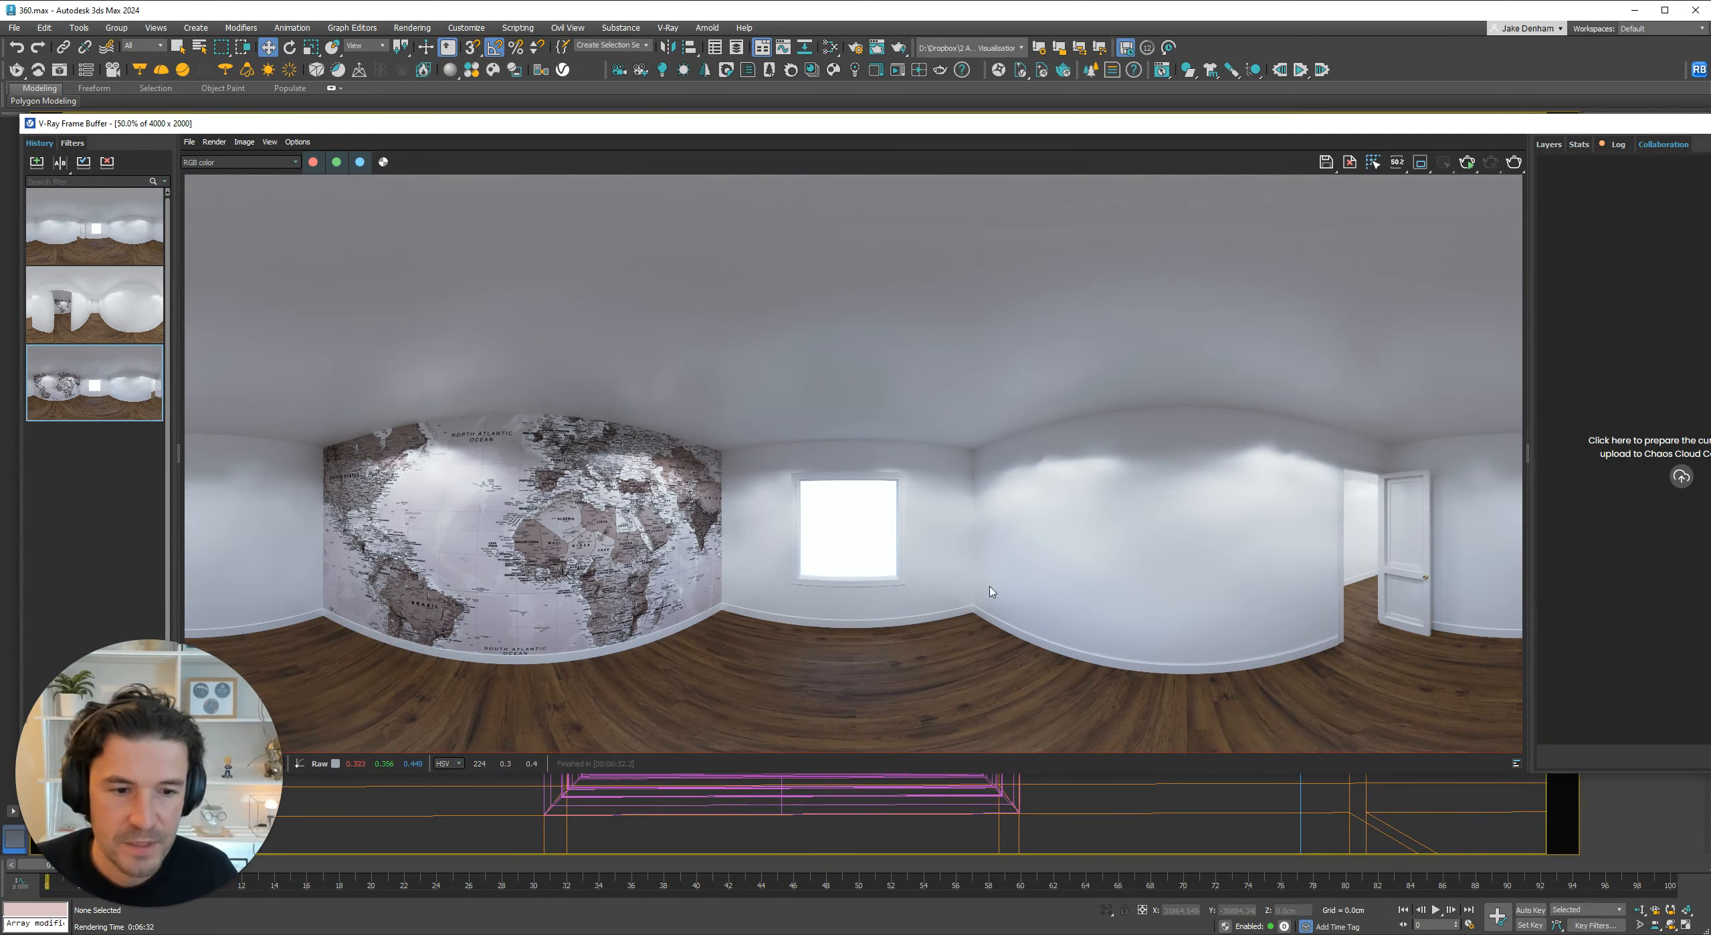
{"action": "left_click_drag", "start_coordinate": [1224, 131], "coordinate": [1138, 113]}
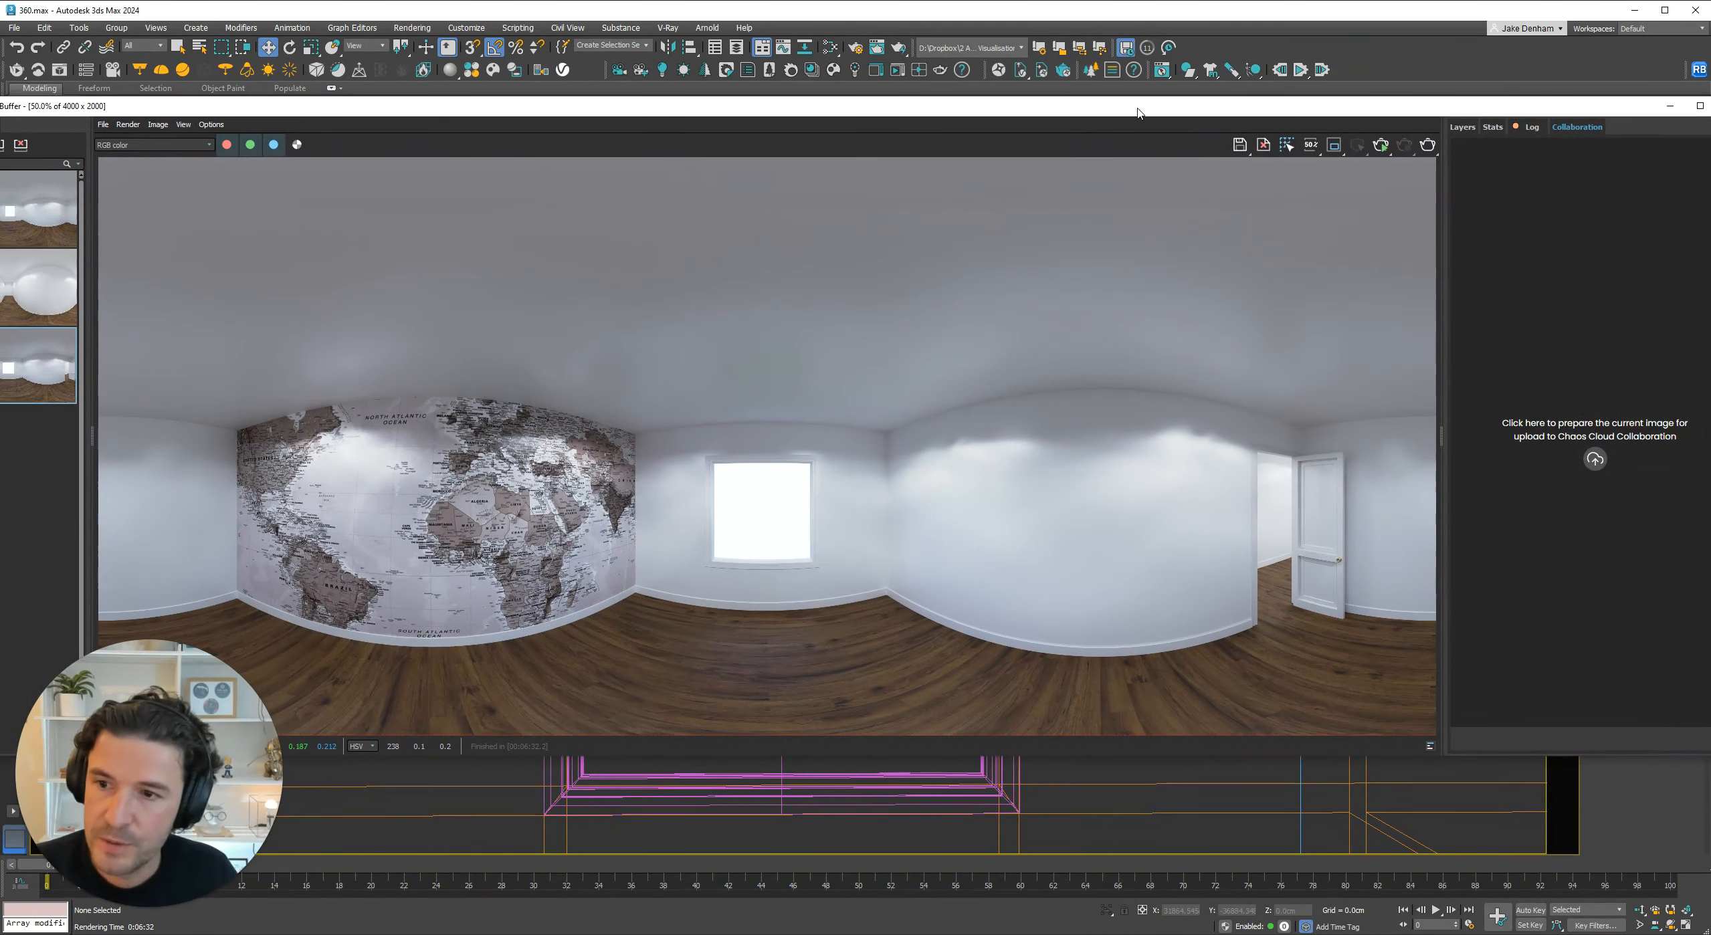
Upload the world map room panorama to the recent project in Chaos Cloud Collaboration.
{"action": "left_click", "coordinate": [1595, 460]}
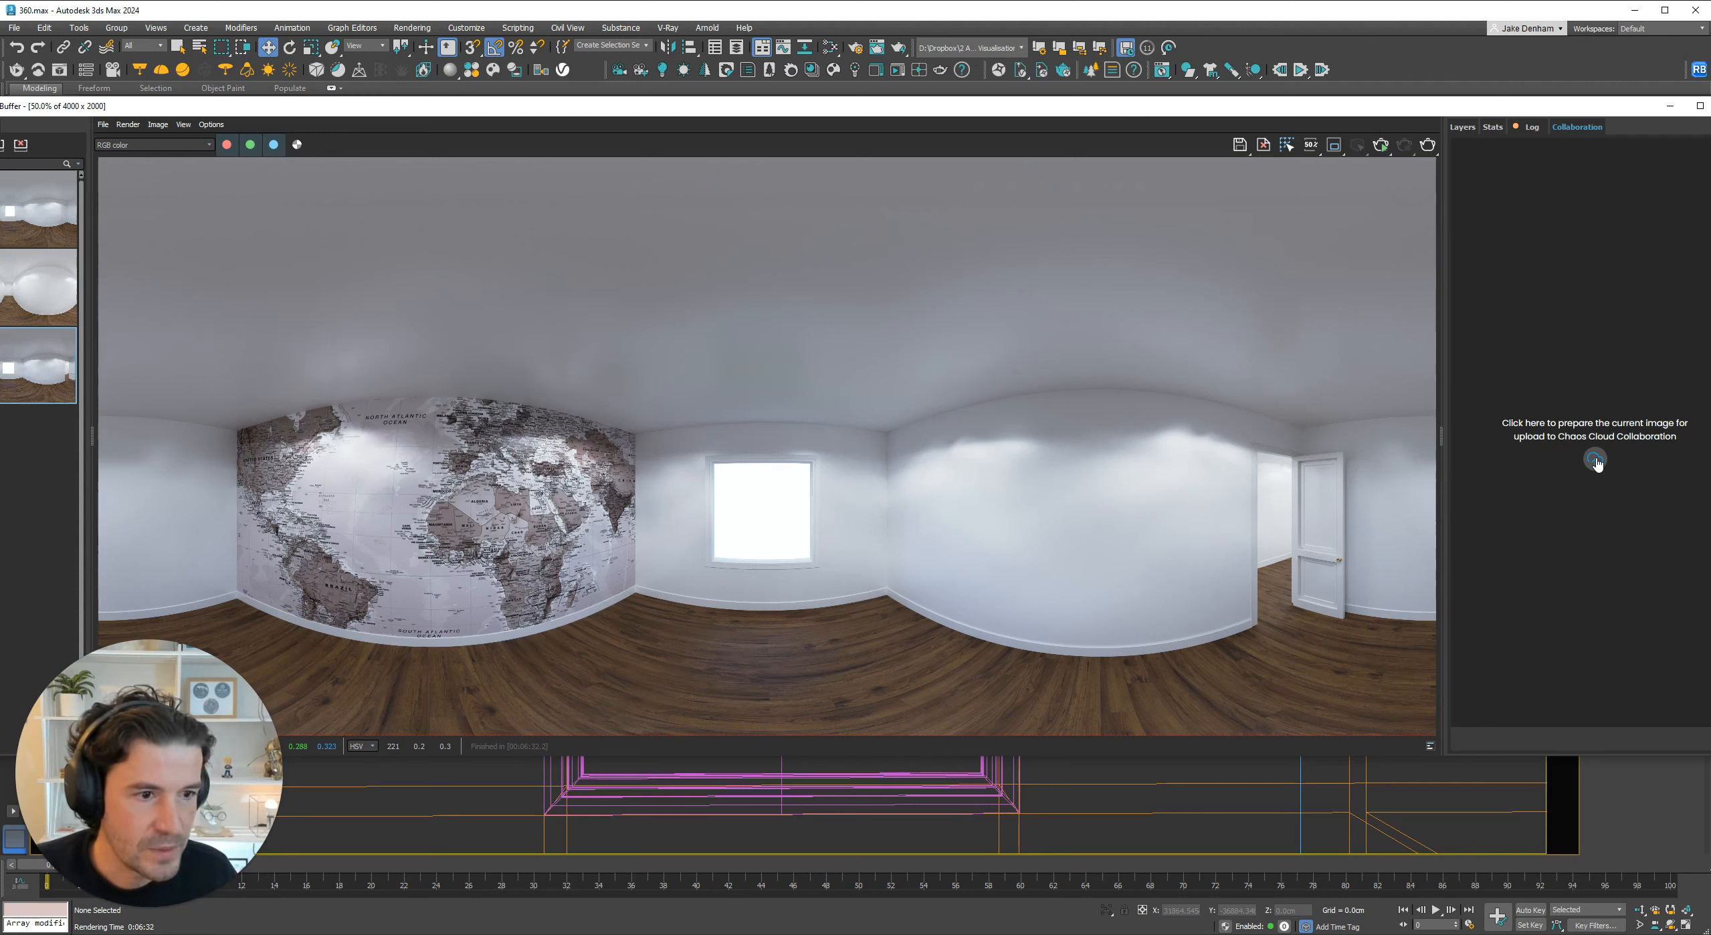
{"action": "left_click", "coordinate": [1462, 127]}
{"action": "left_click", "coordinate": [1580, 127]}
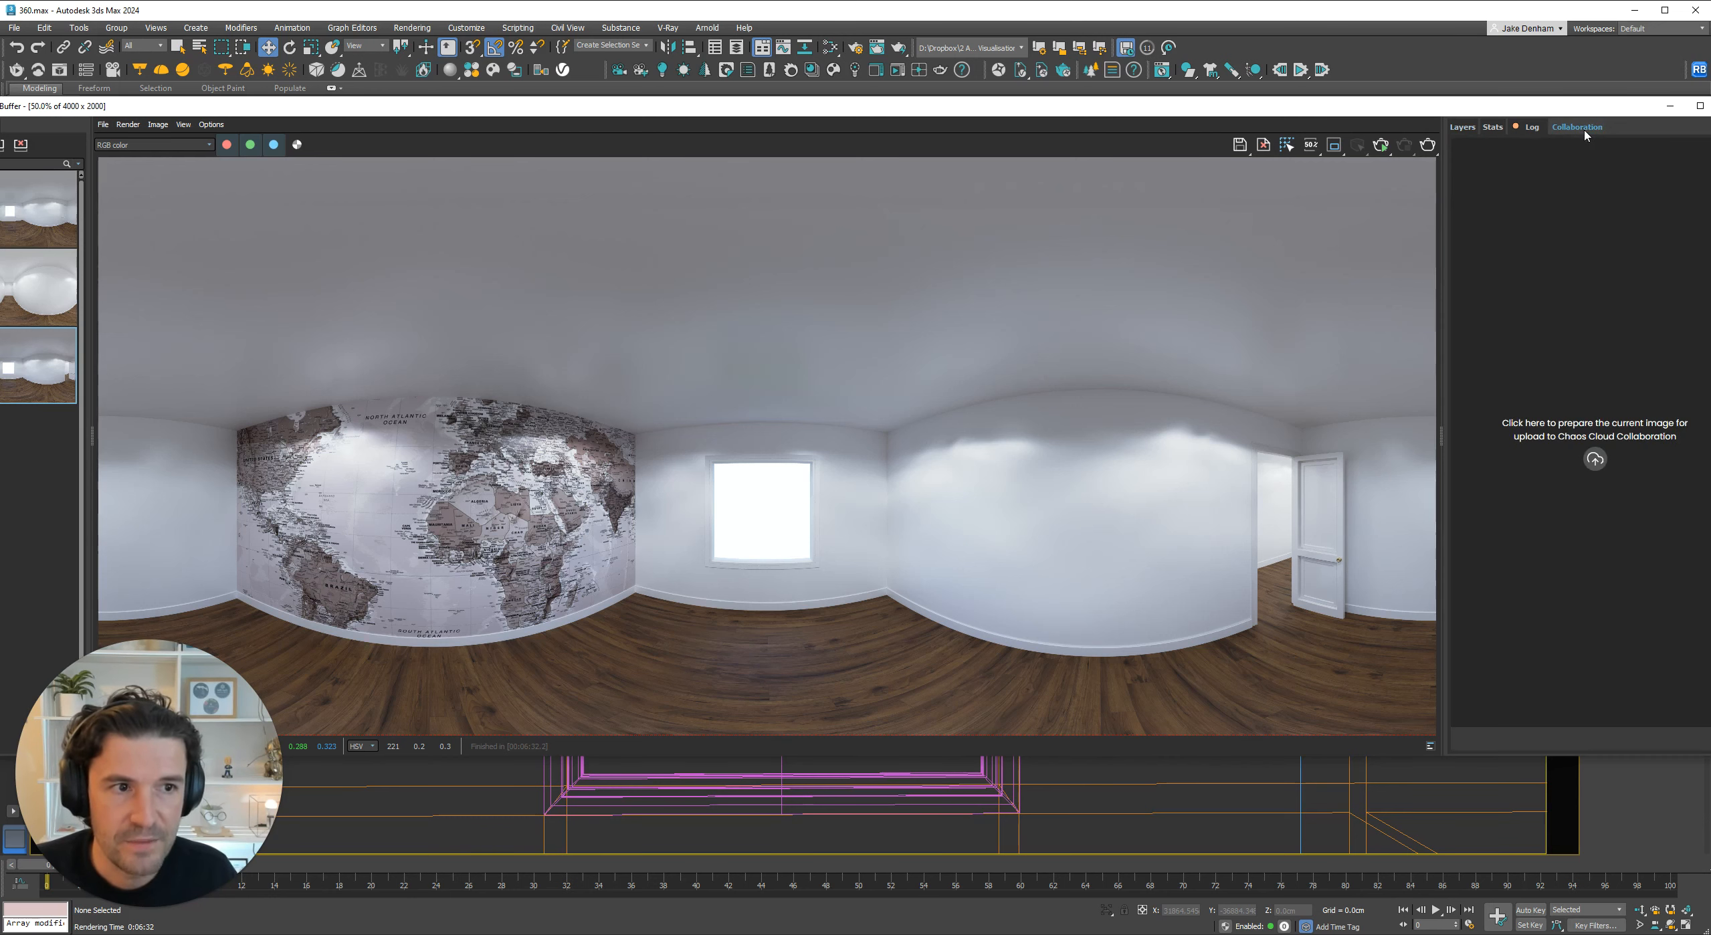
{"action": "left_click", "coordinate": [1593, 460]}
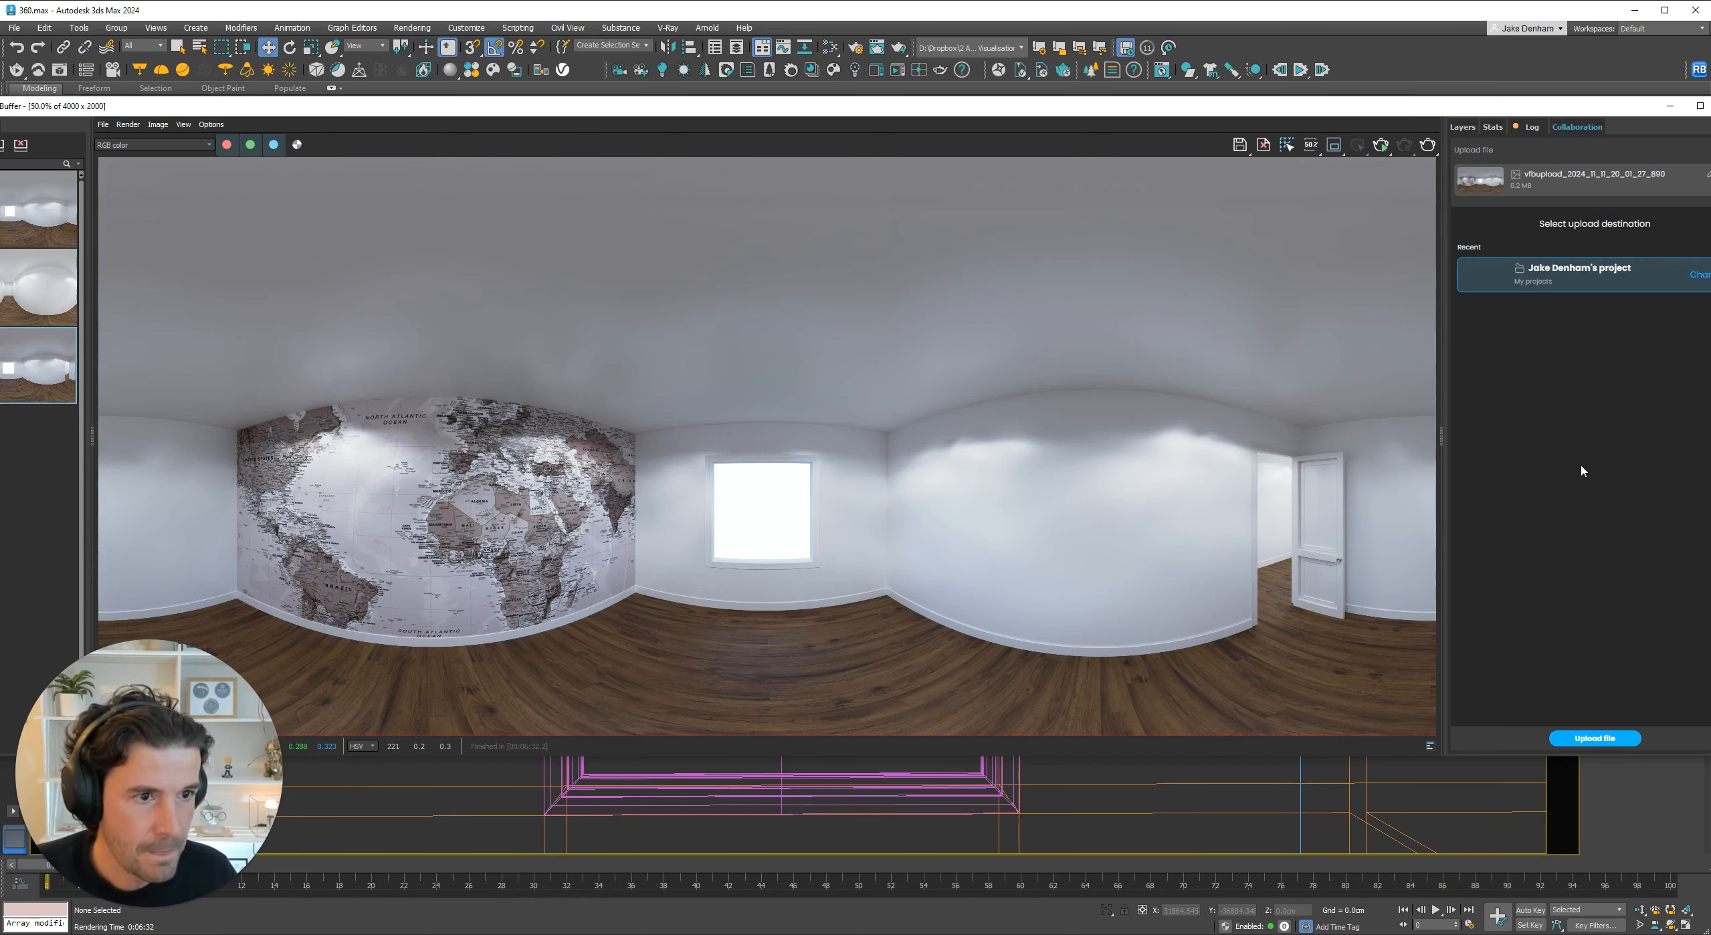
{"action": "left_click", "coordinate": [1606, 736]}
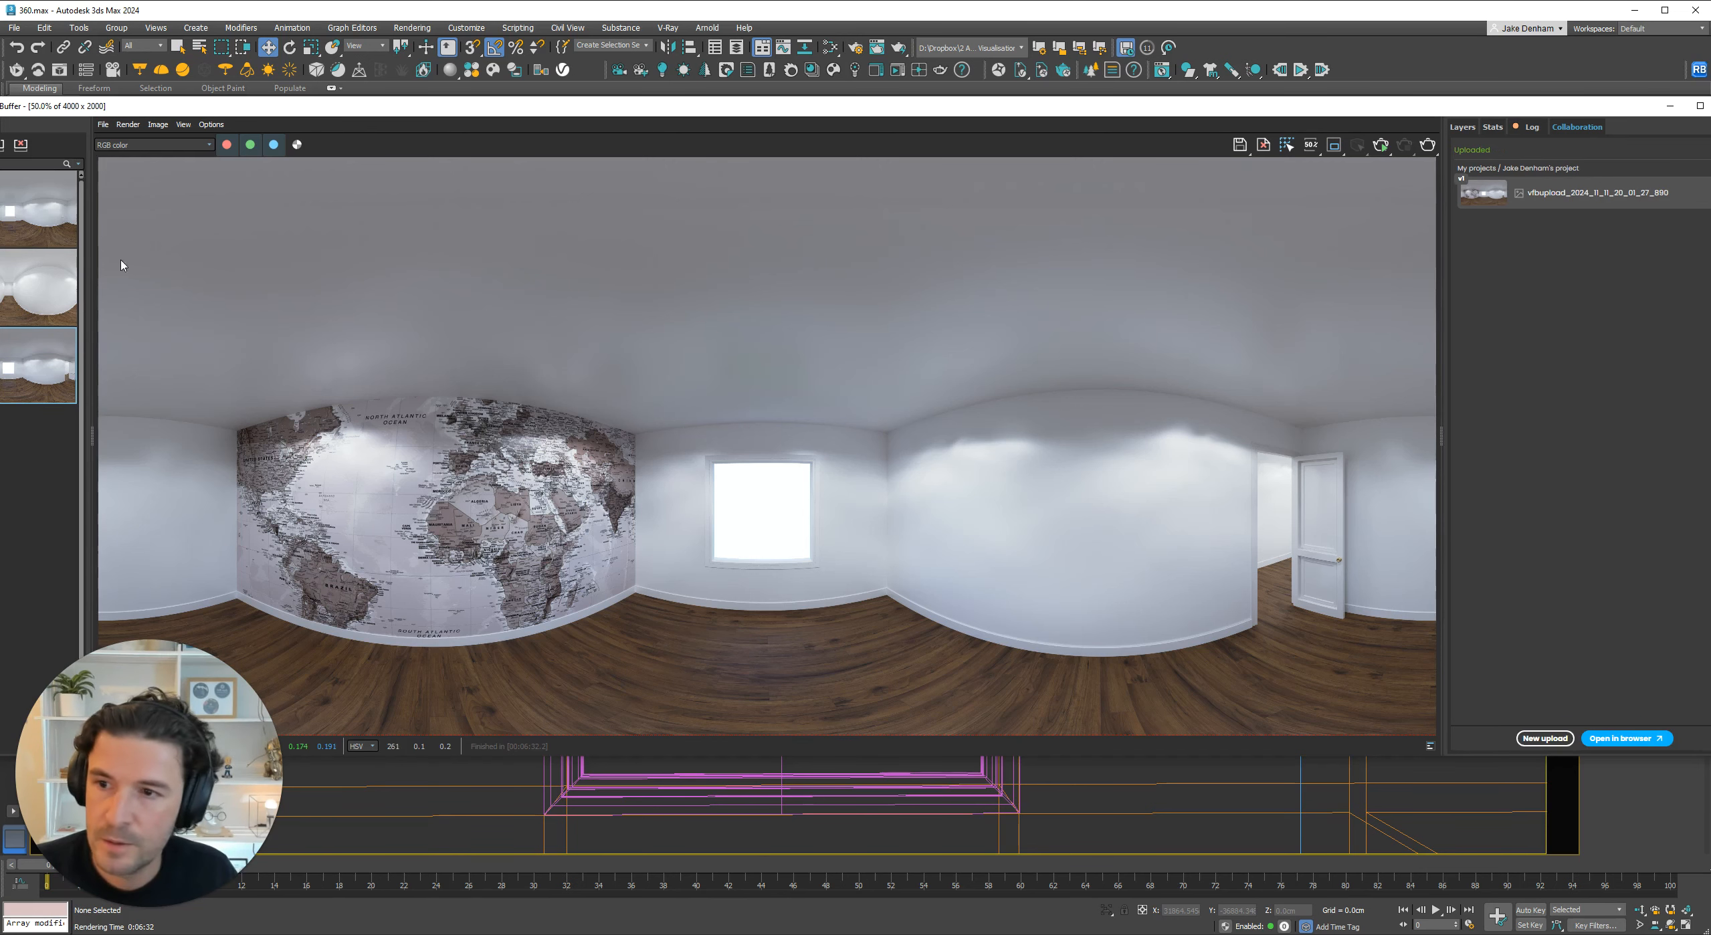
Load the hallway panorama from the render history and upload it to the same Chaos Cloud project.
{"action": "double_click", "coordinate": [48, 311]}
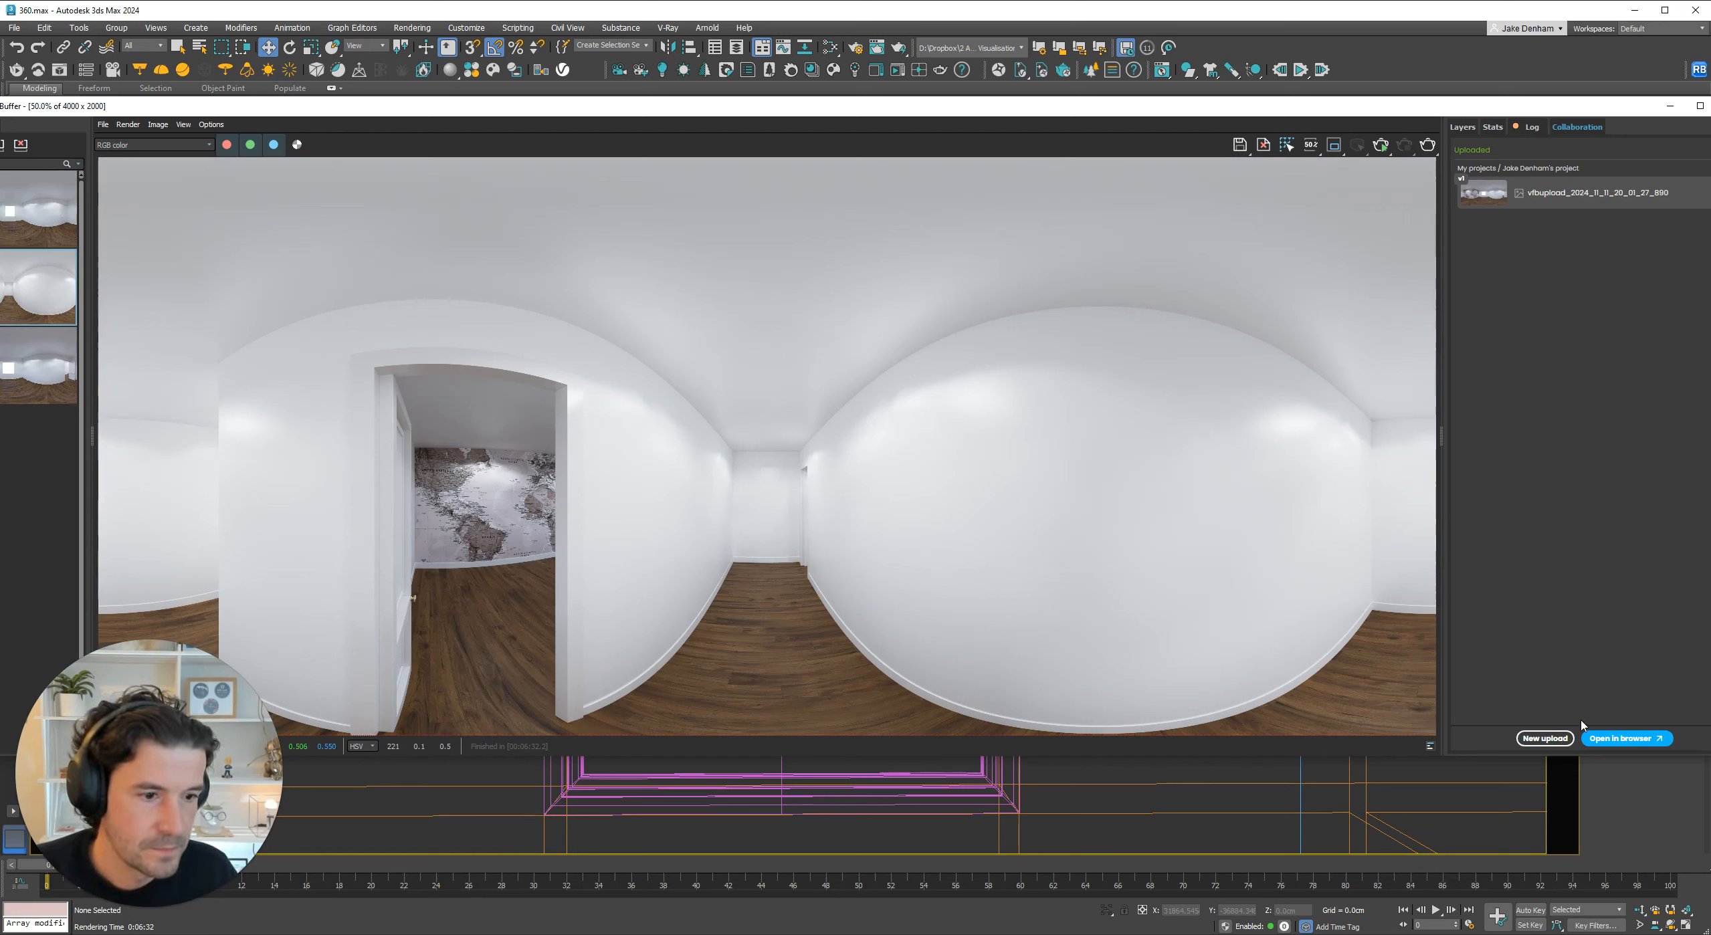
{"action": "left_click", "coordinate": [1560, 740]}
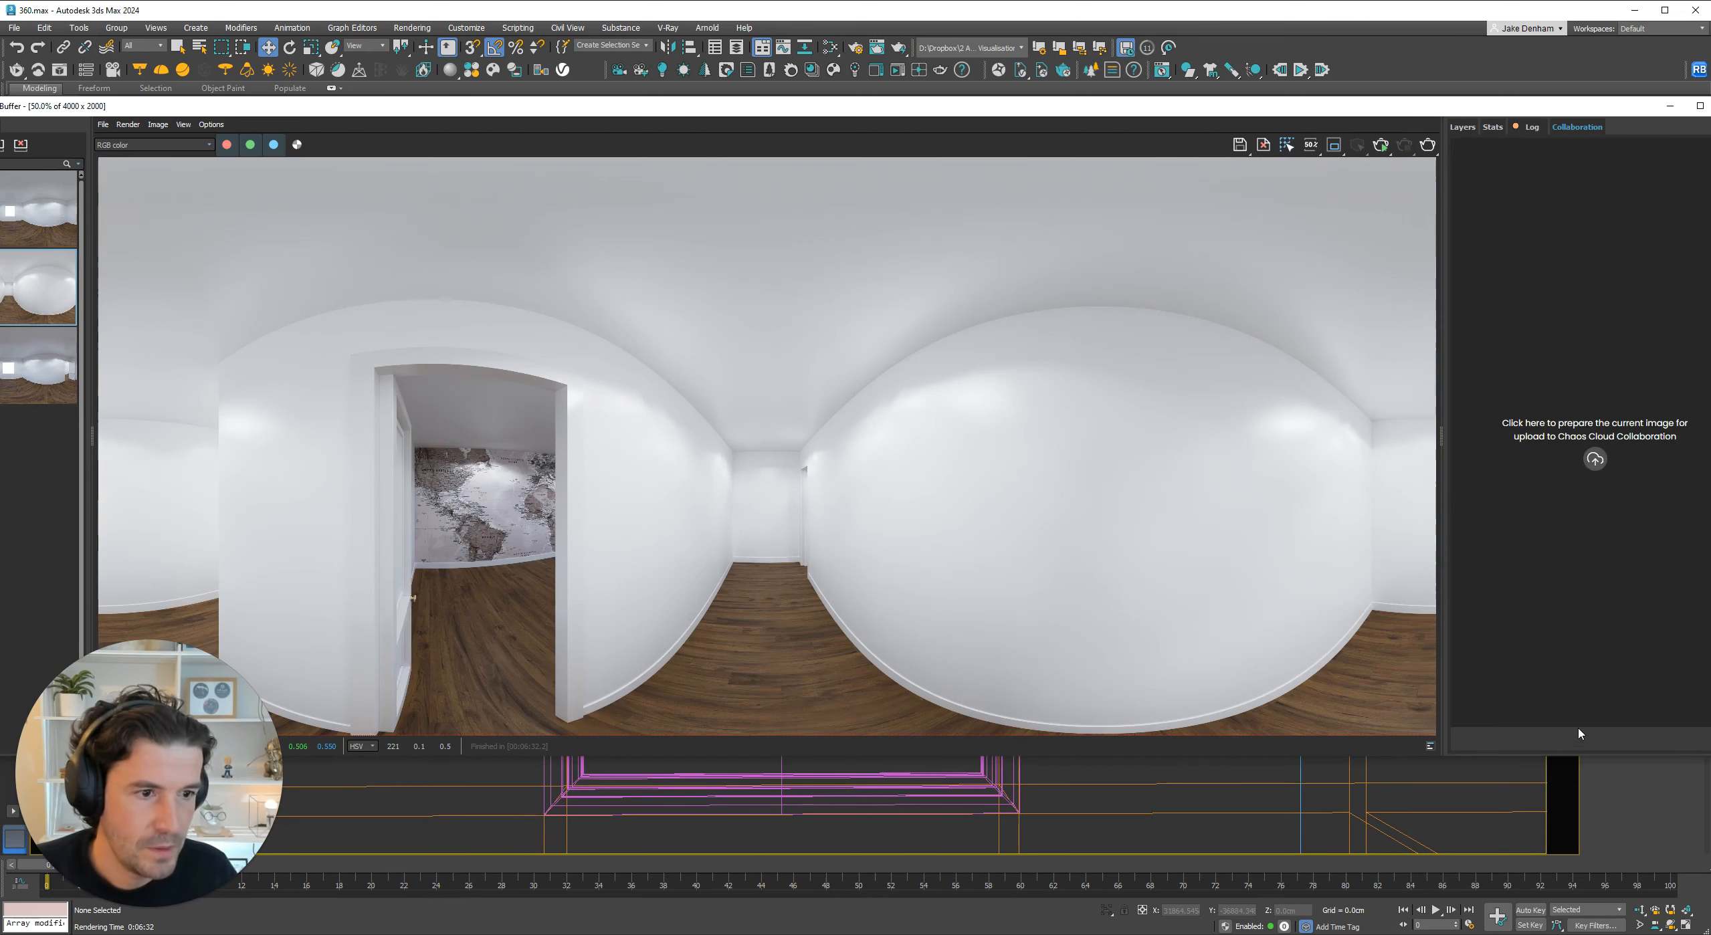
{"action": "left_click", "coordinate": [1596, 462]}
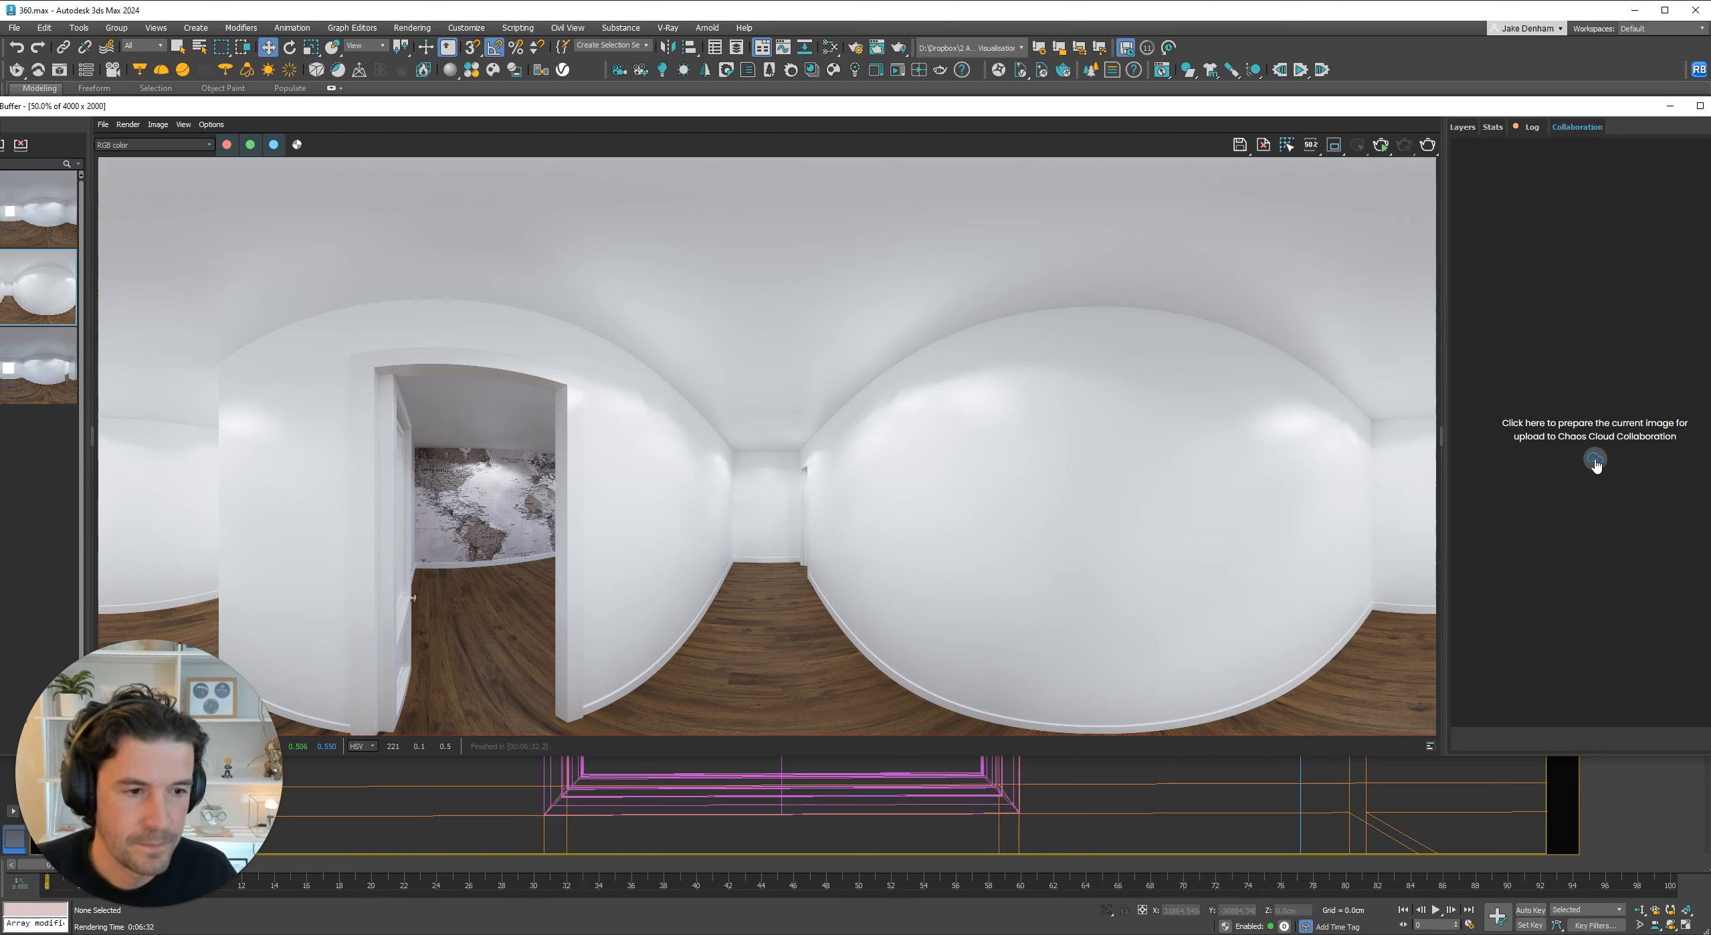
{"action": "left_click", "coordinate": [1606, 739]}
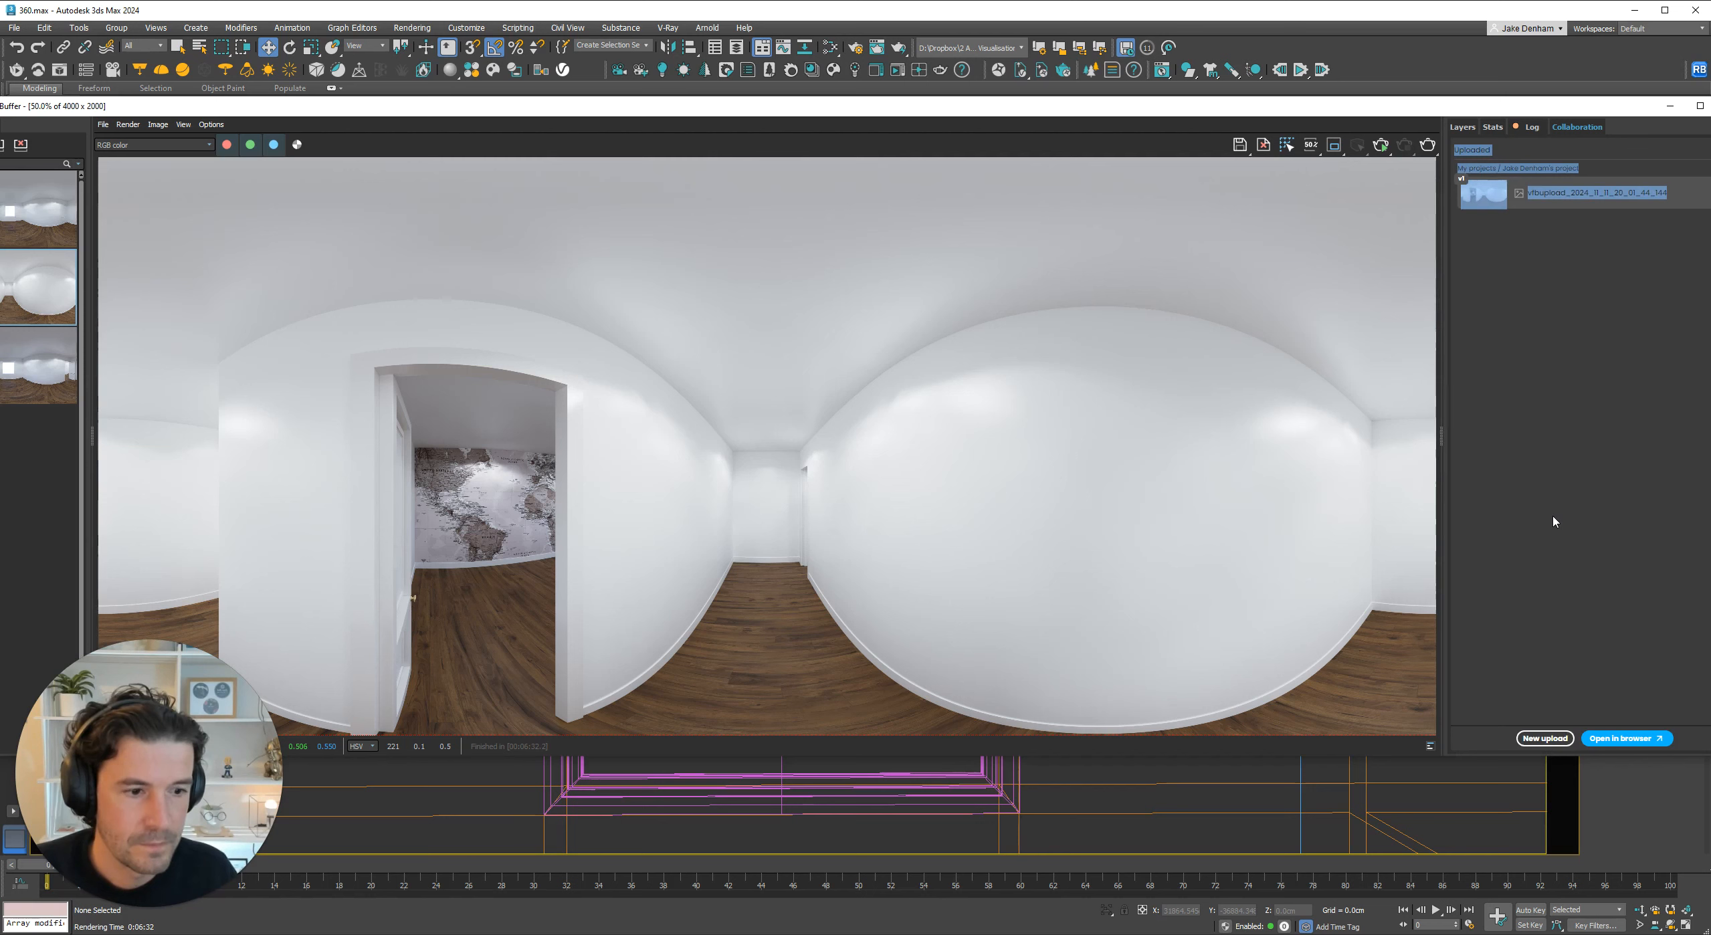
{"action": "left_click", "coordinate": [1689, 193]}
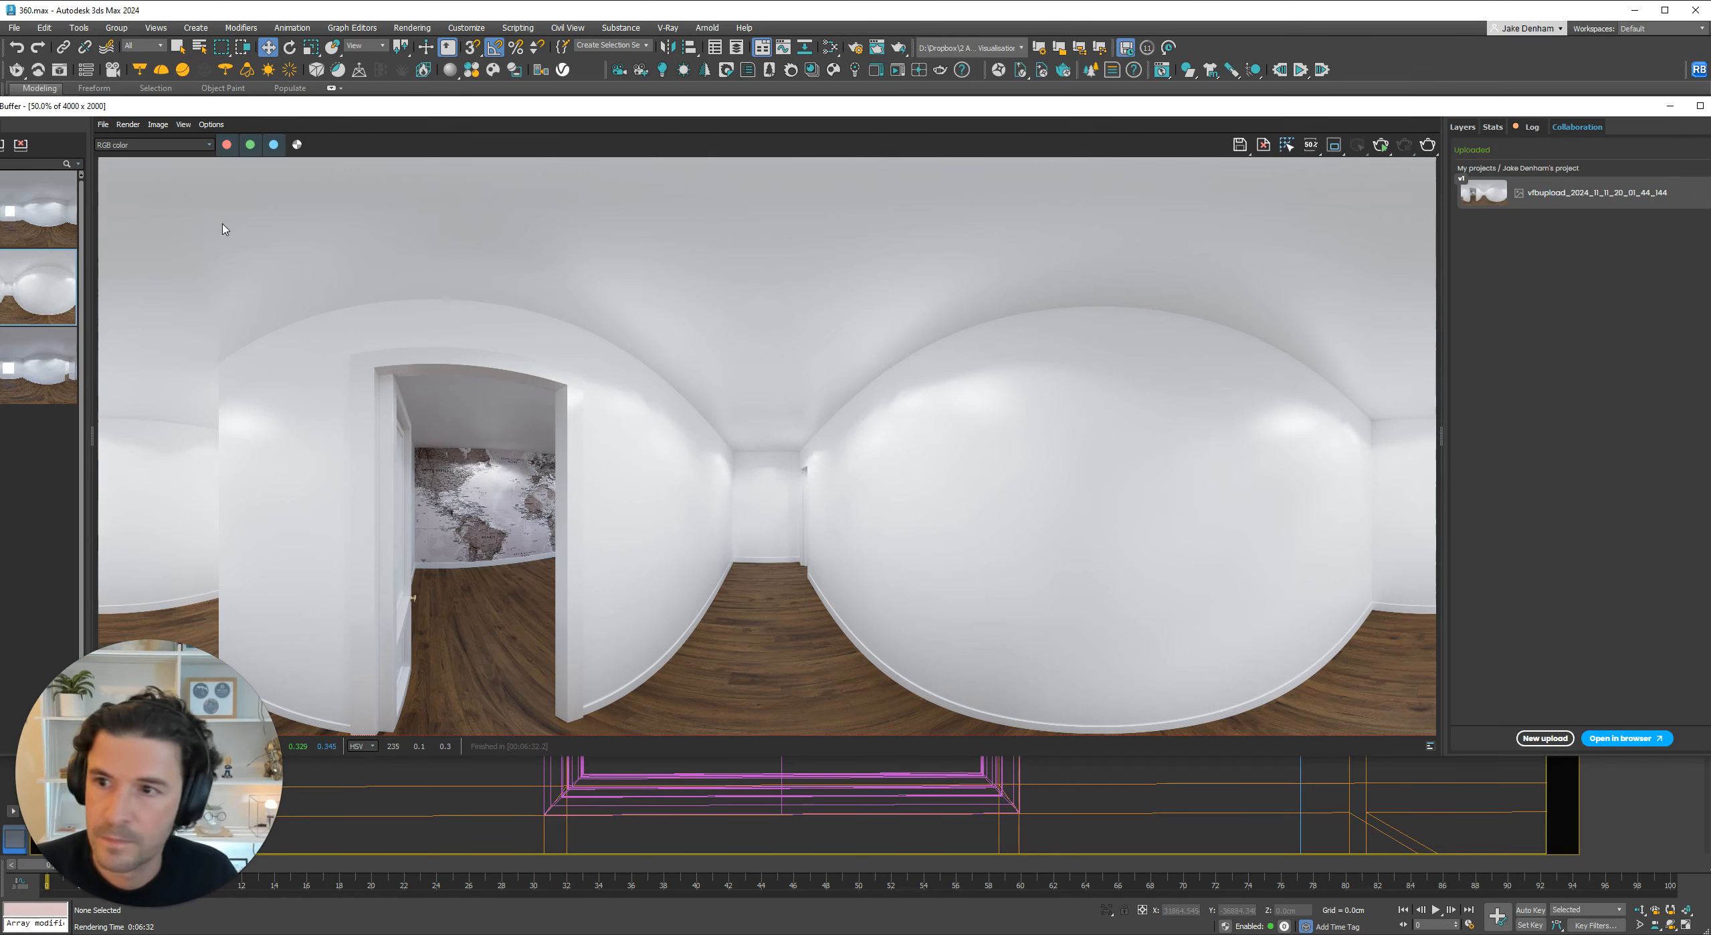
Load the plain white room panorama from the render history and upload it to the same Chaos Cloud project.
{"action": "left_click", "coordinate": [47, 226]}
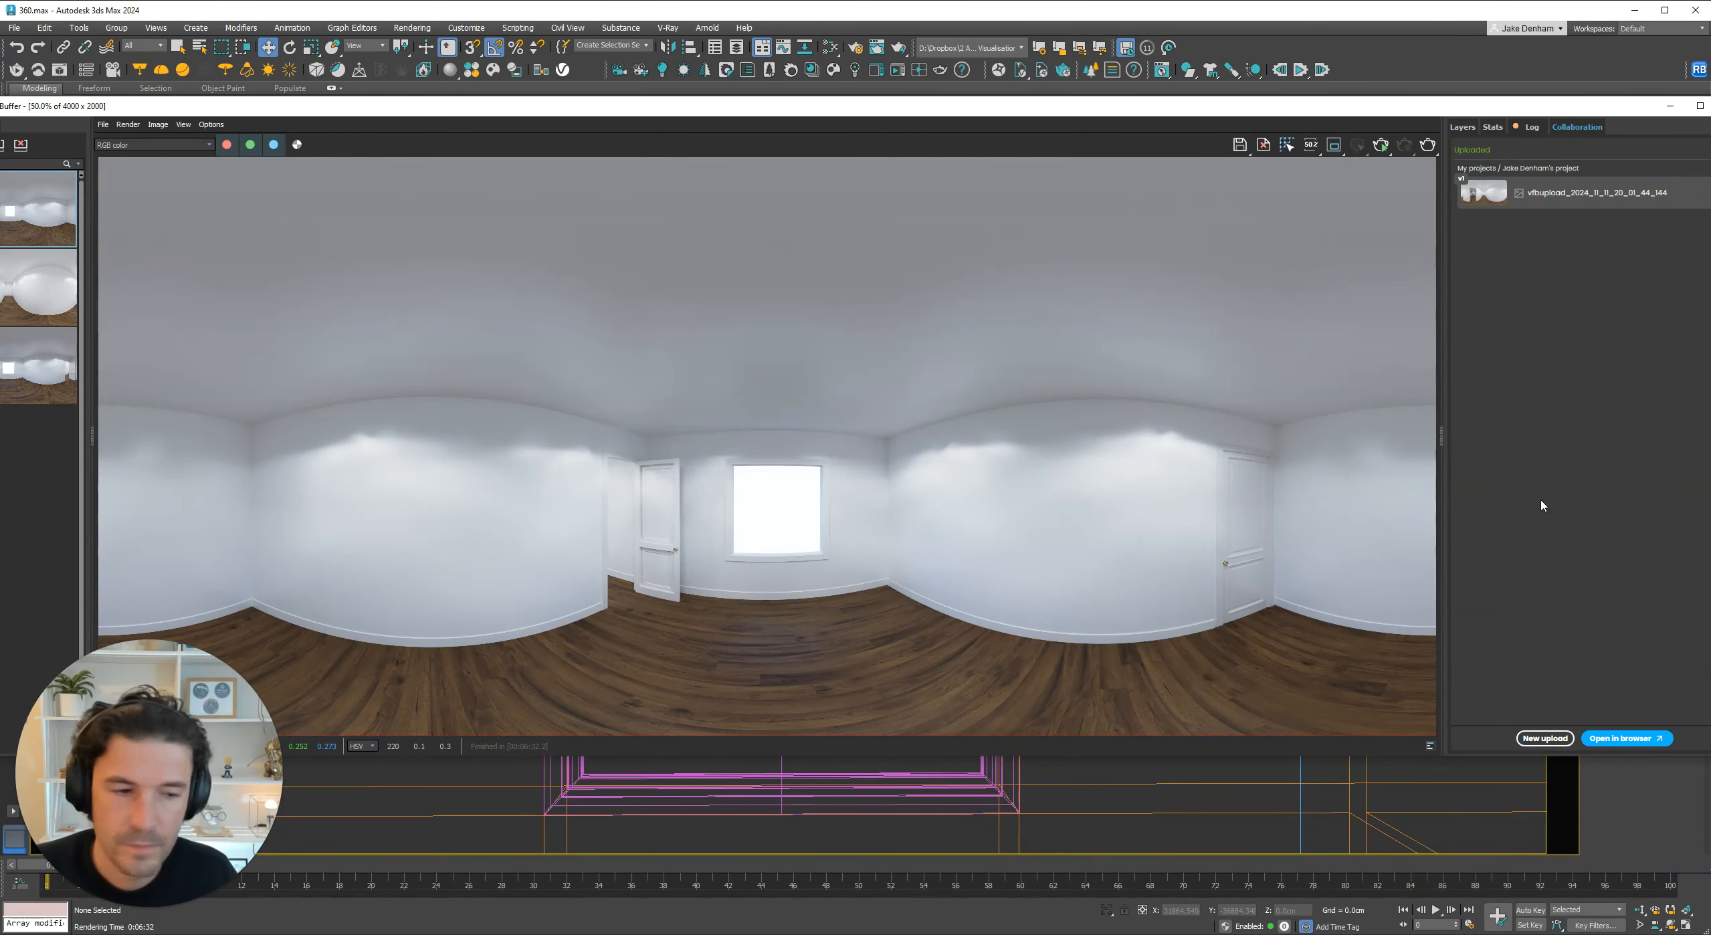
{"action": "left_click", "coordinate": [1545, 738]}
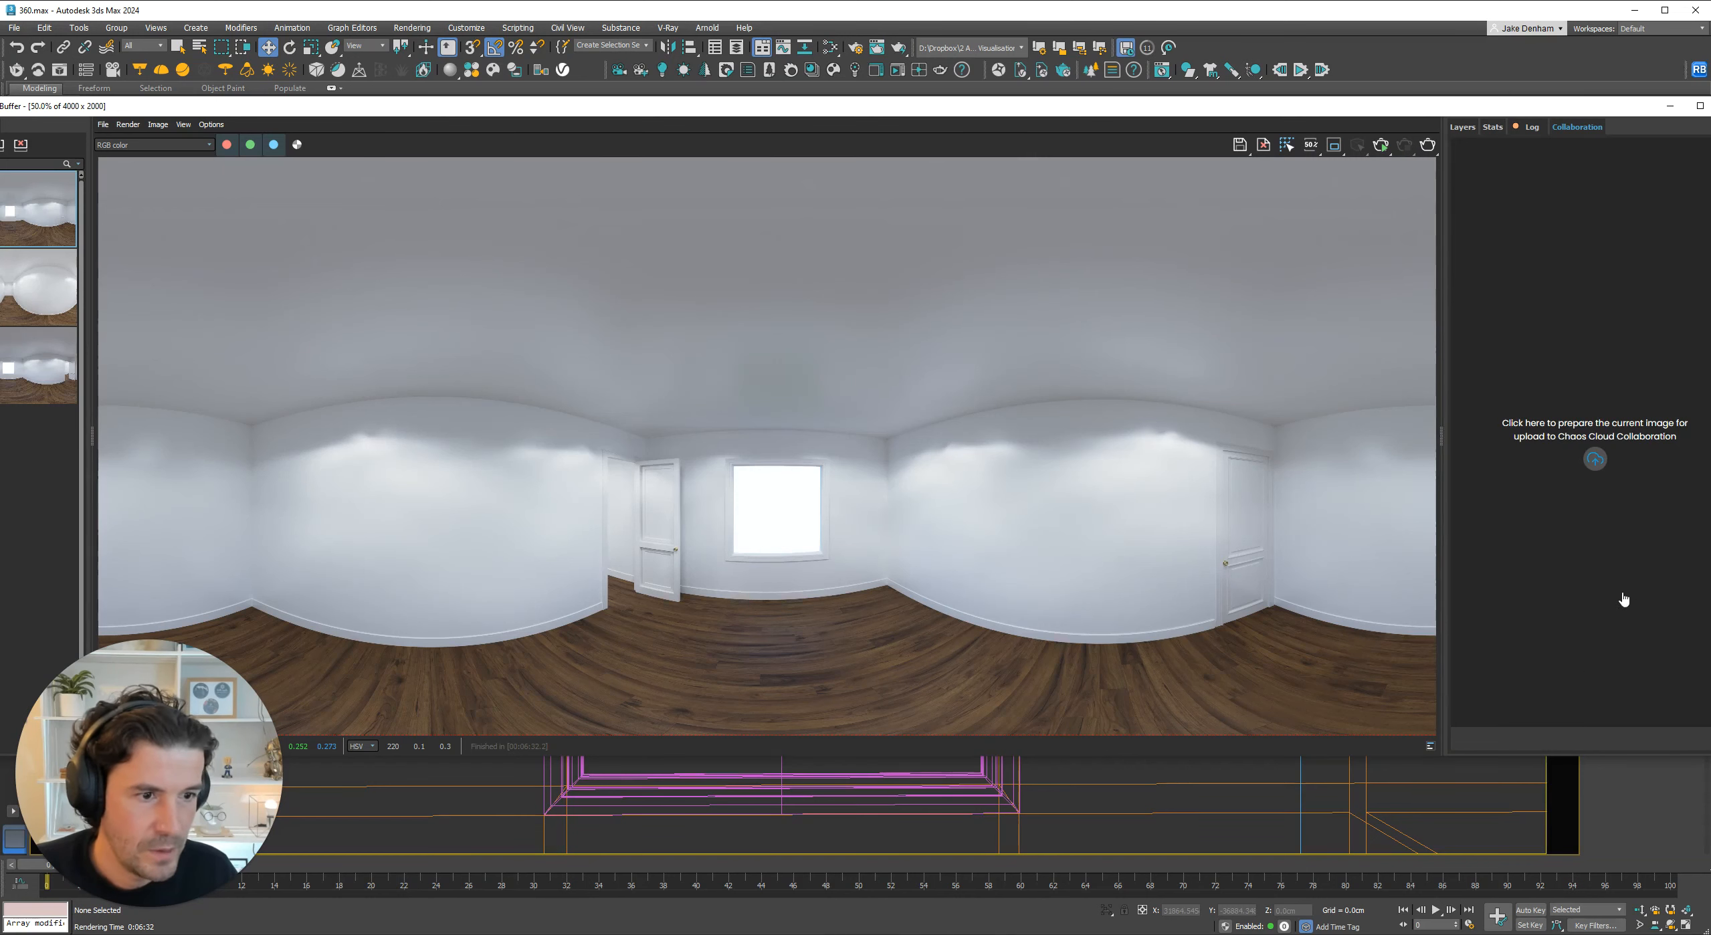
{"action": "left_click", "coordinate": [1595, 459]}
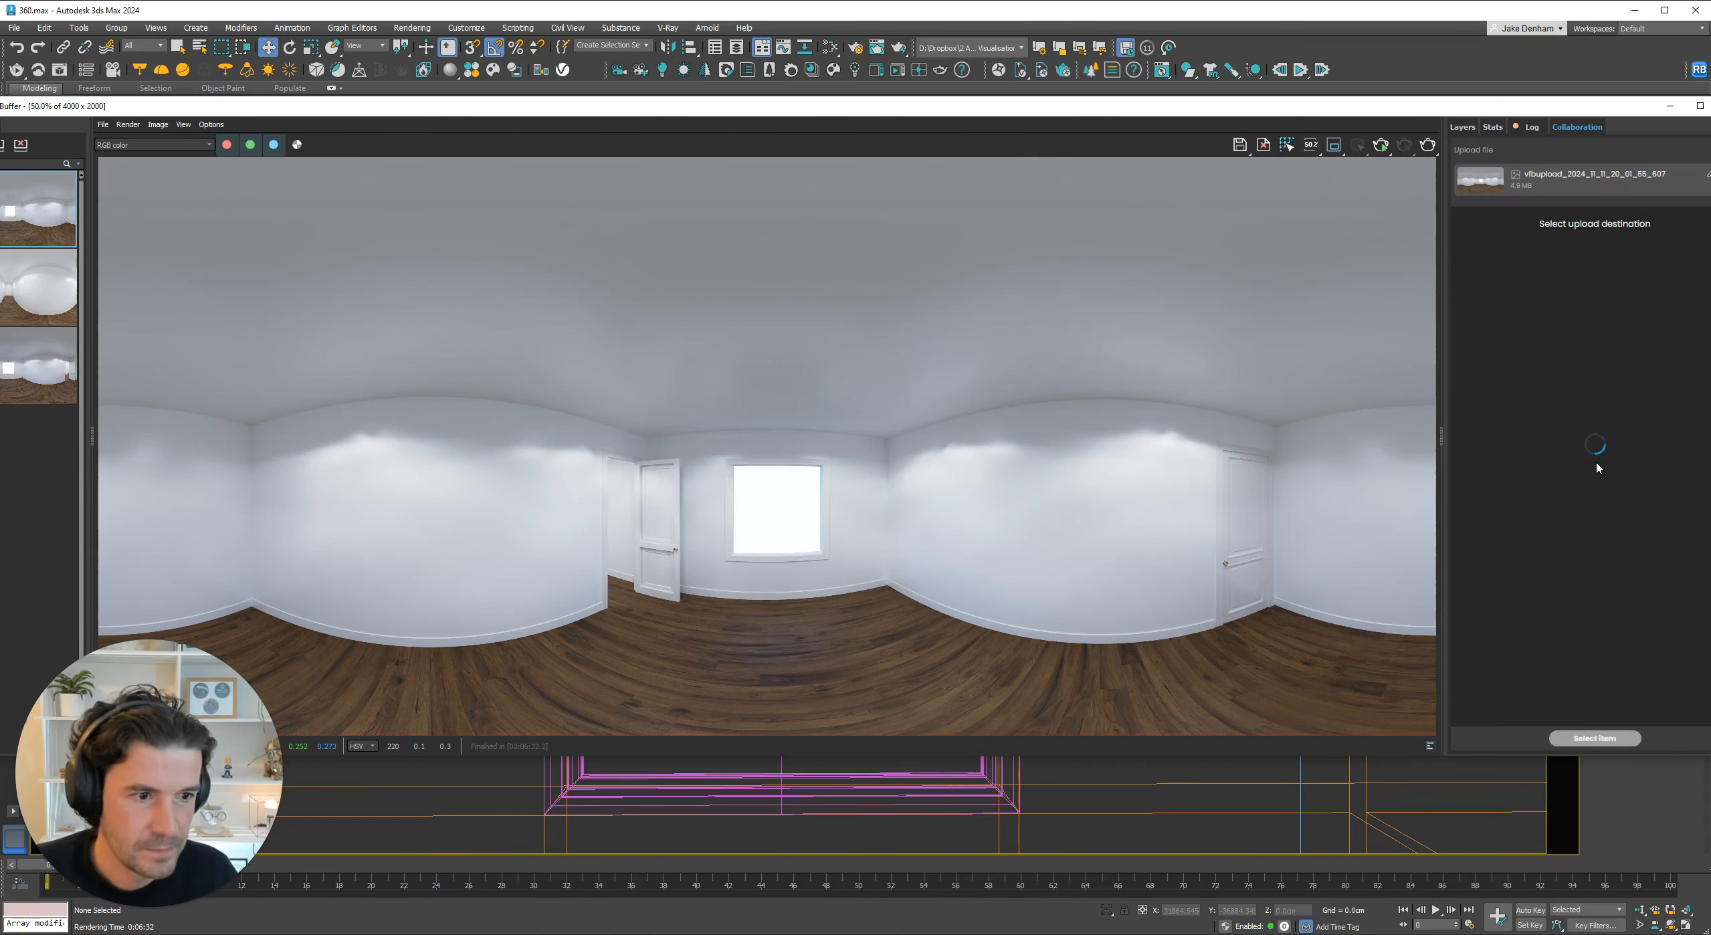
{"action": "left_click", "coordinate": [1618, 739]}
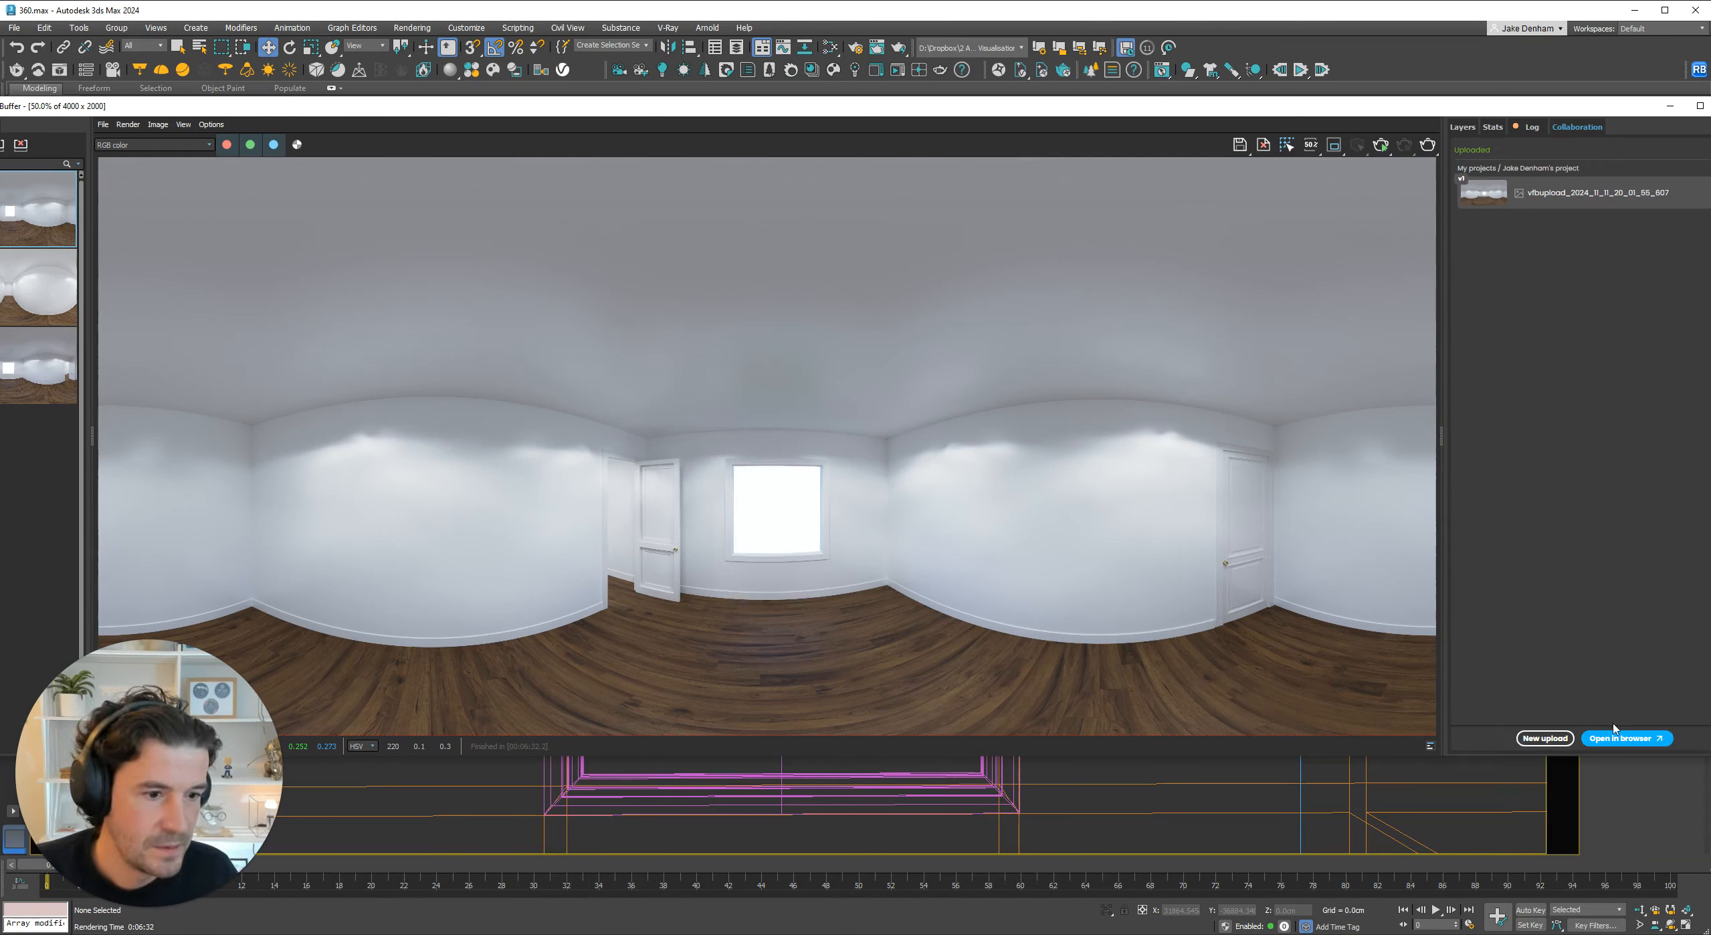
Open the Chaos Cloud project in the browser, look around the plain white room panorama, and return to the project files.
{"action": "left_click", "coordinate": [1625, 739]}
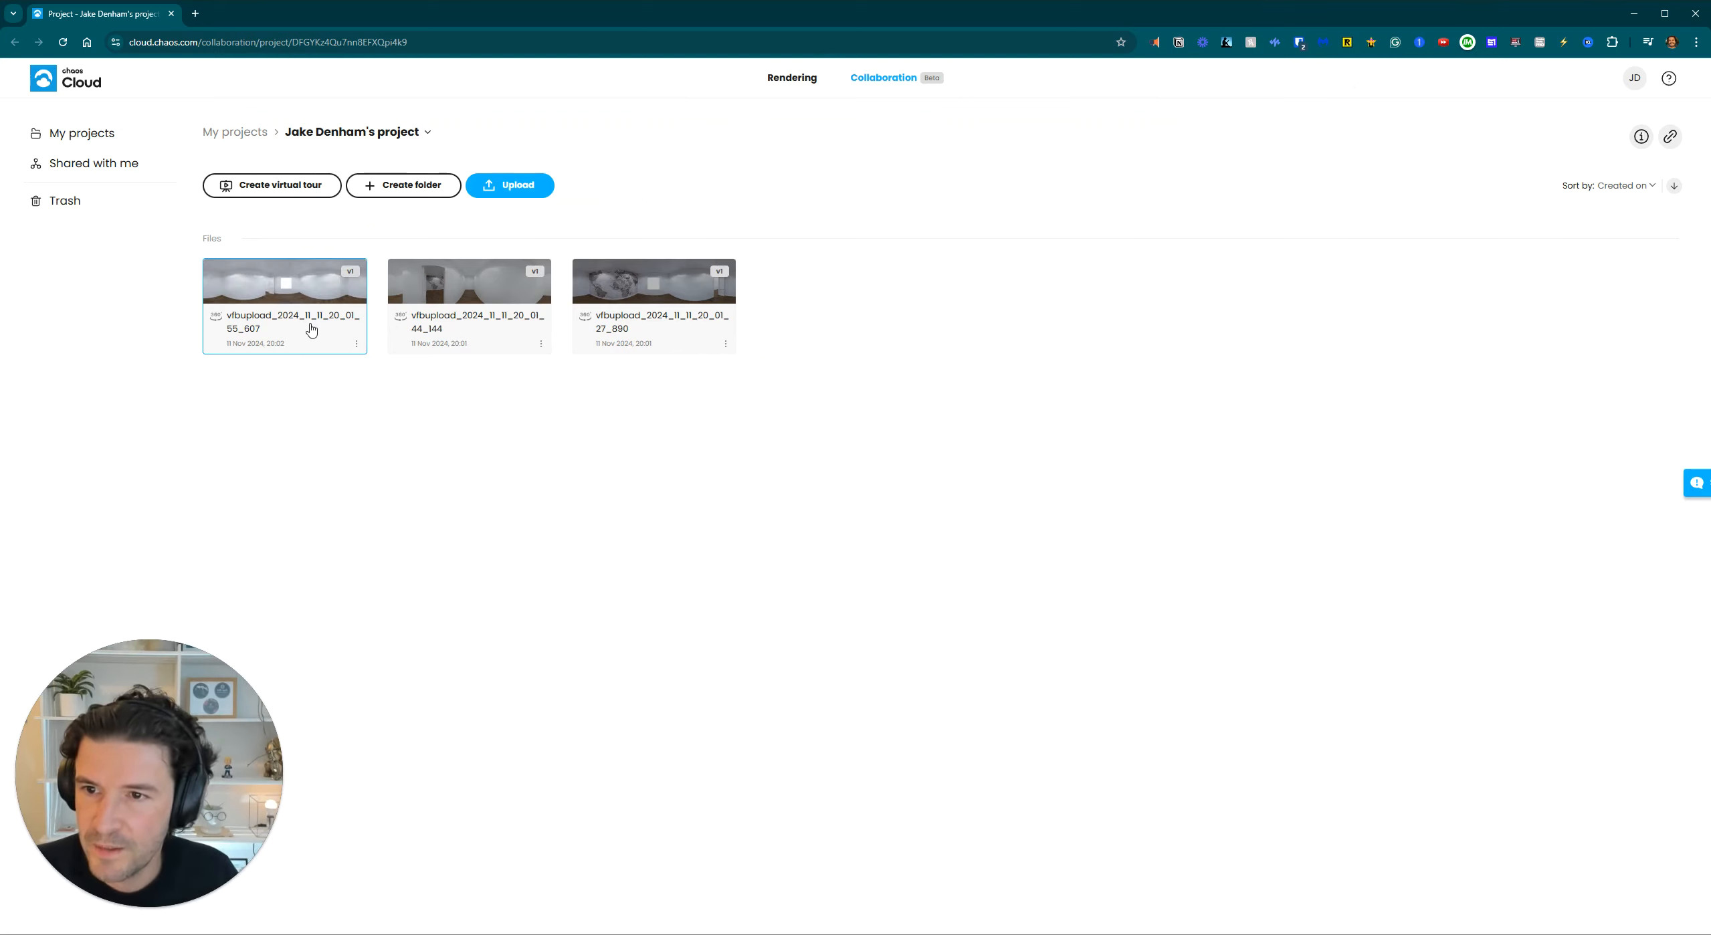
{"action": "left_click", "coordinate": [311, 328]}
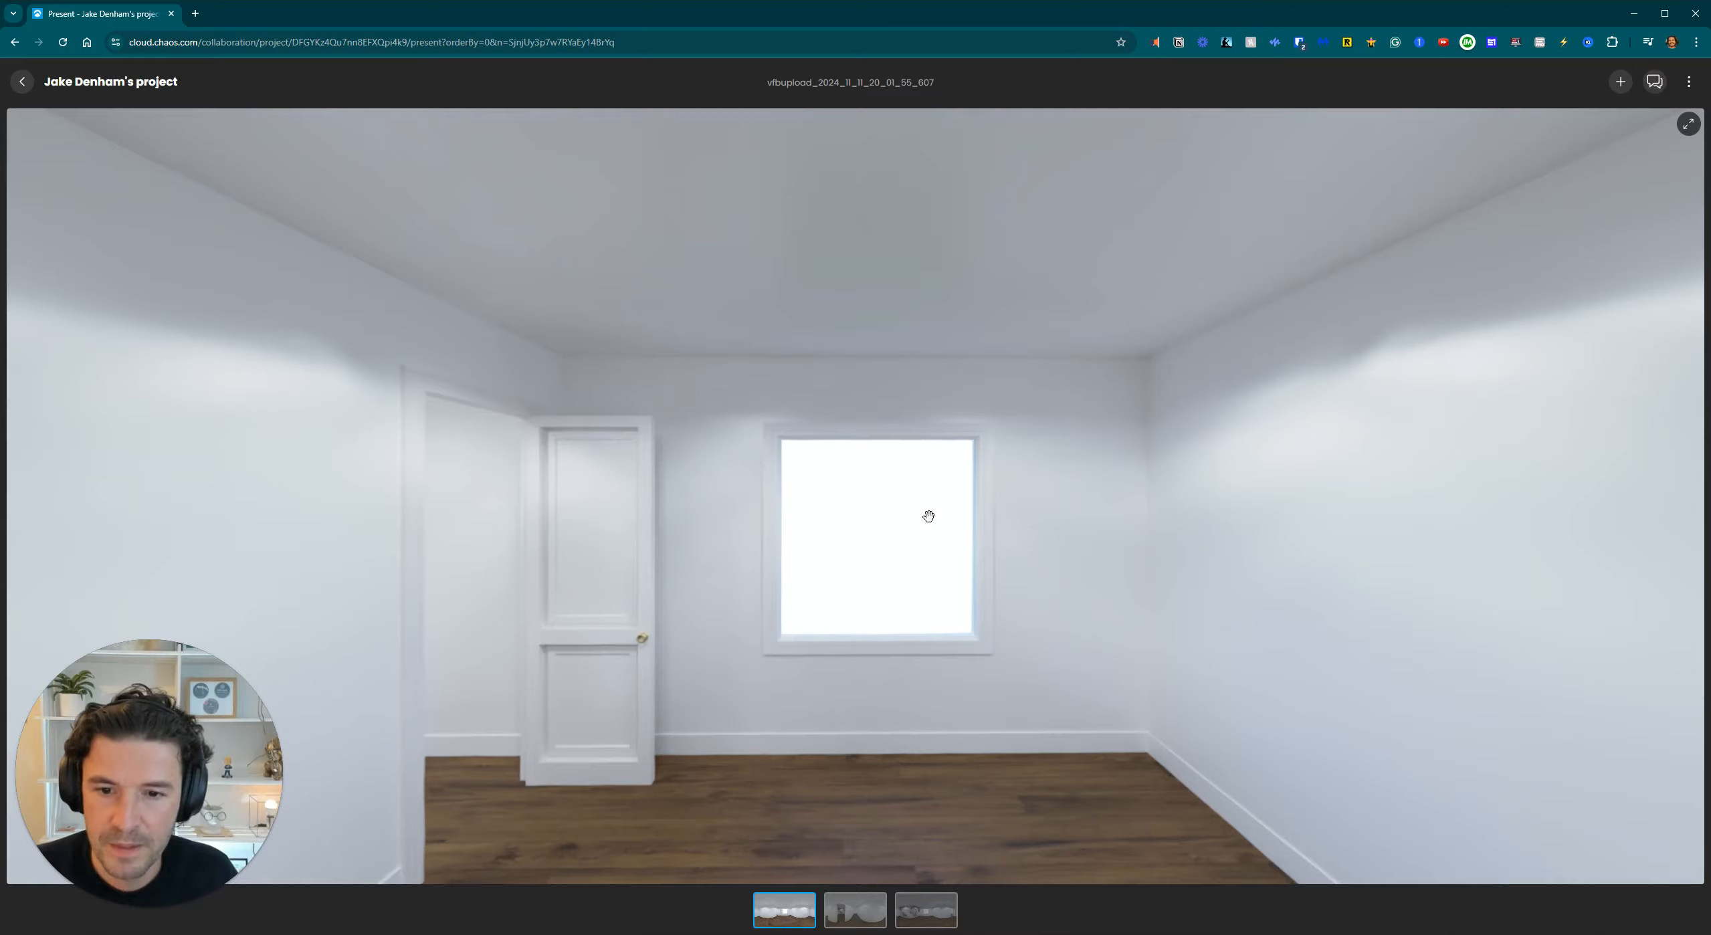
{"action": "left_click_drag", "start_coordinate": [664, 544], "coordinate": [985, 490]}
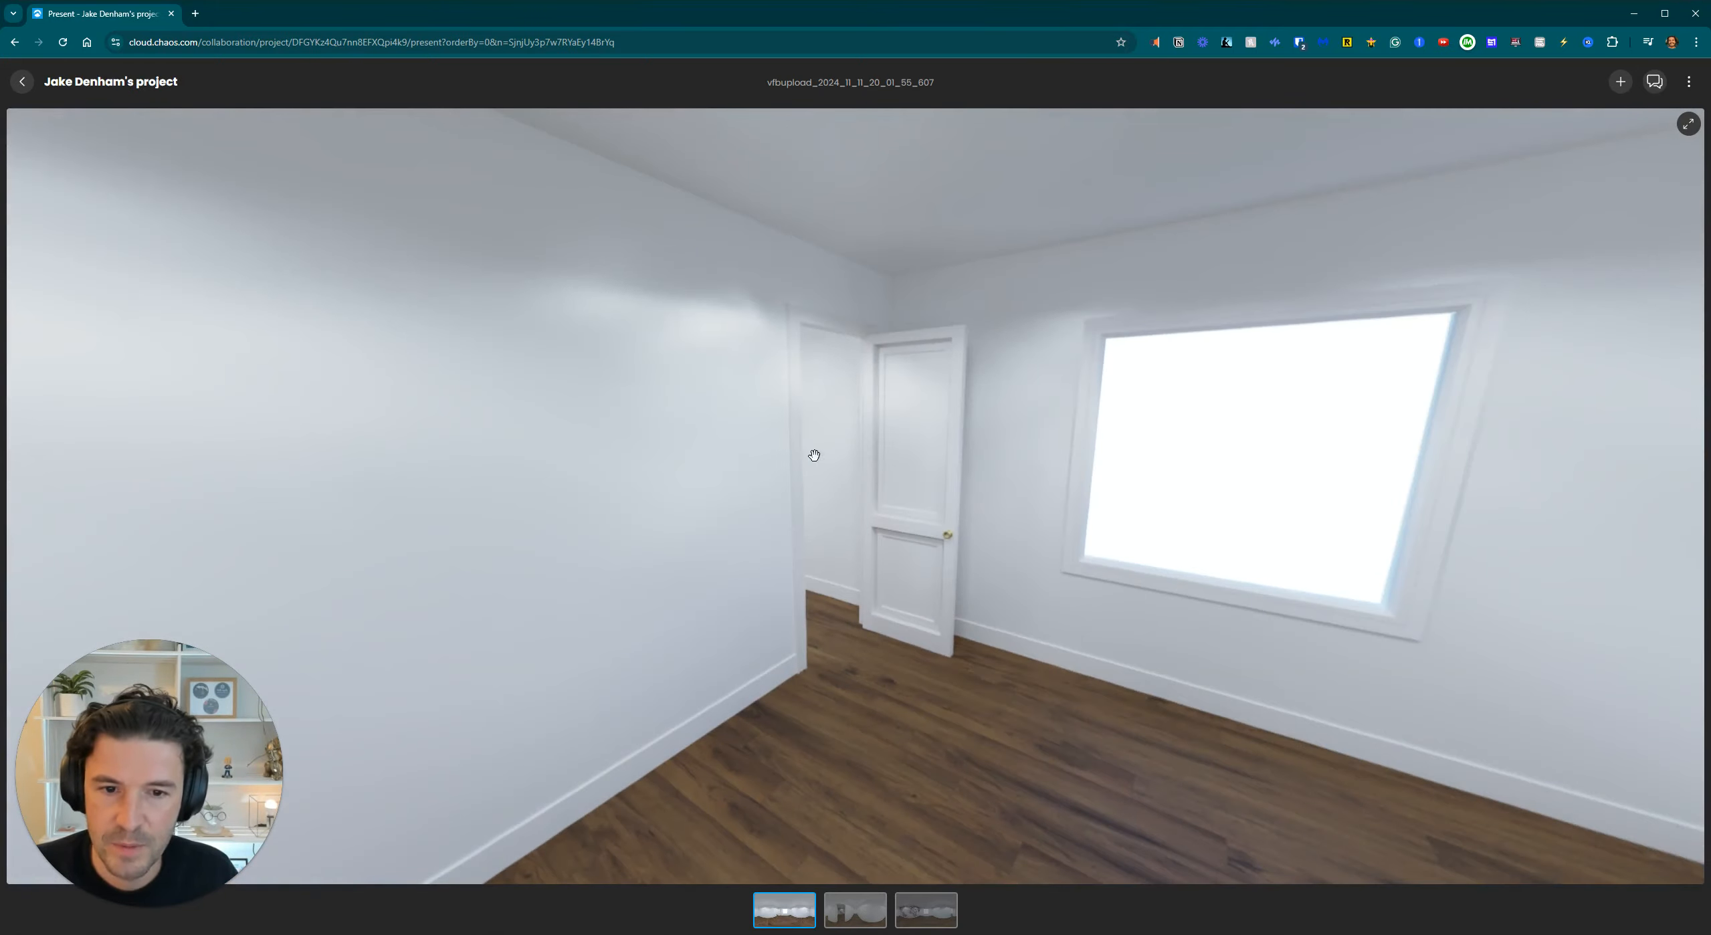
{"action": "left_click", "coordinate": [25, 83]}
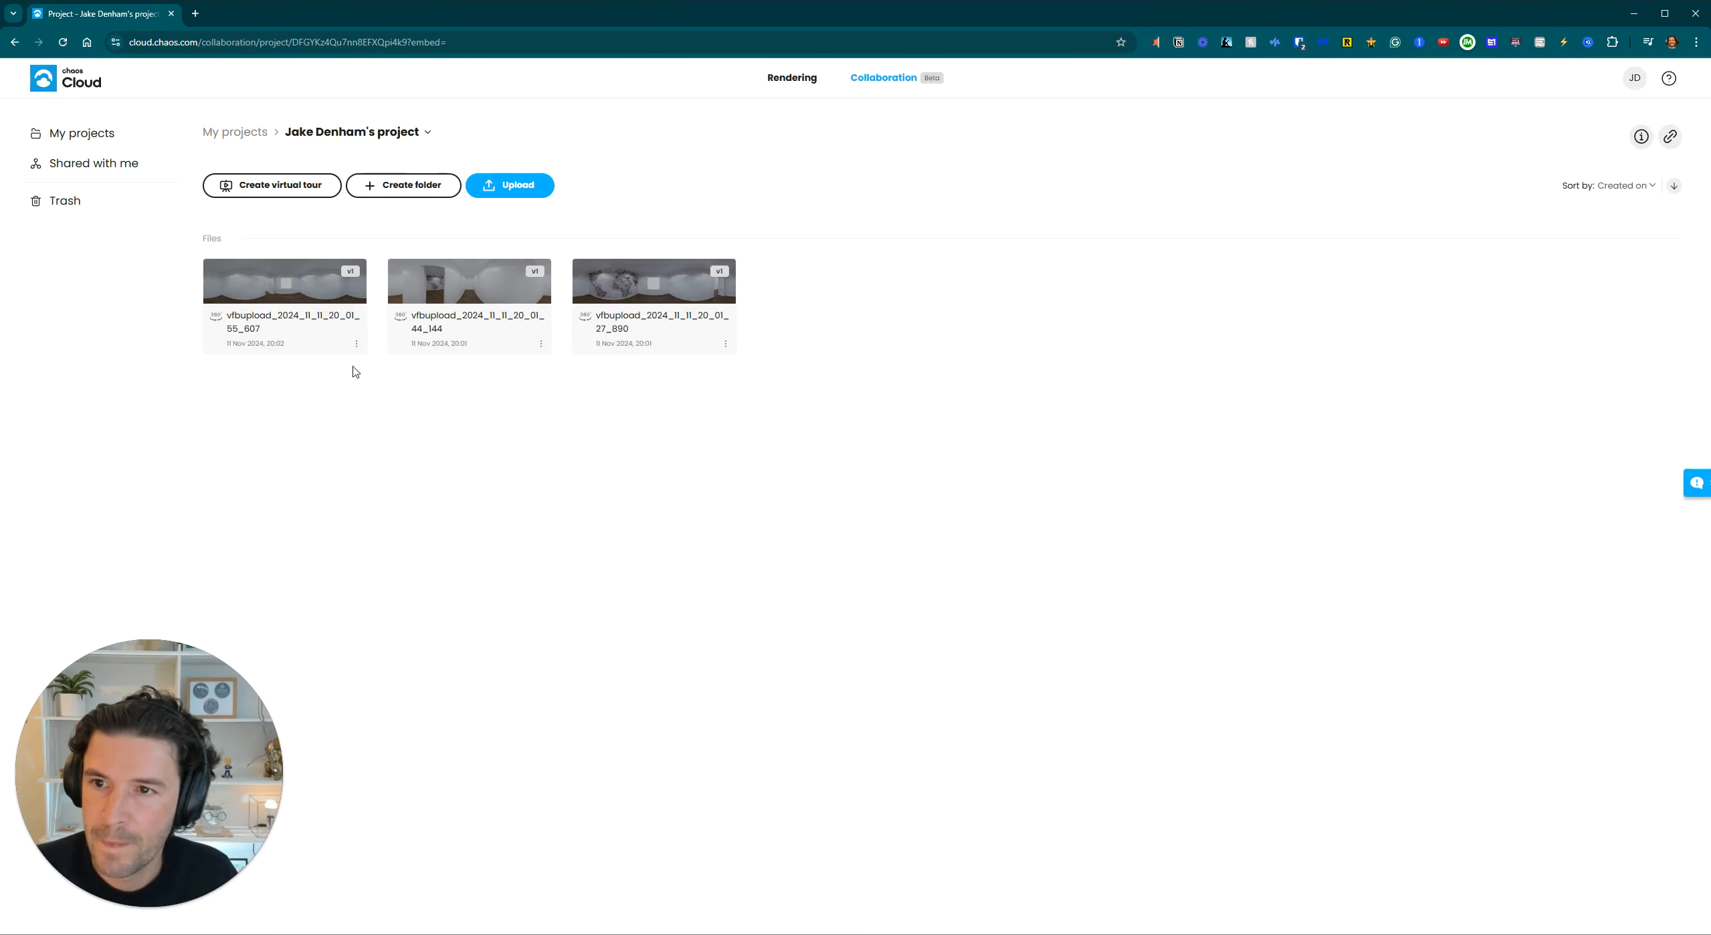
Create a virtual tour named "Virtual Tour" in the project.
{"action": "left_click", "coordinate": [276, 187]}
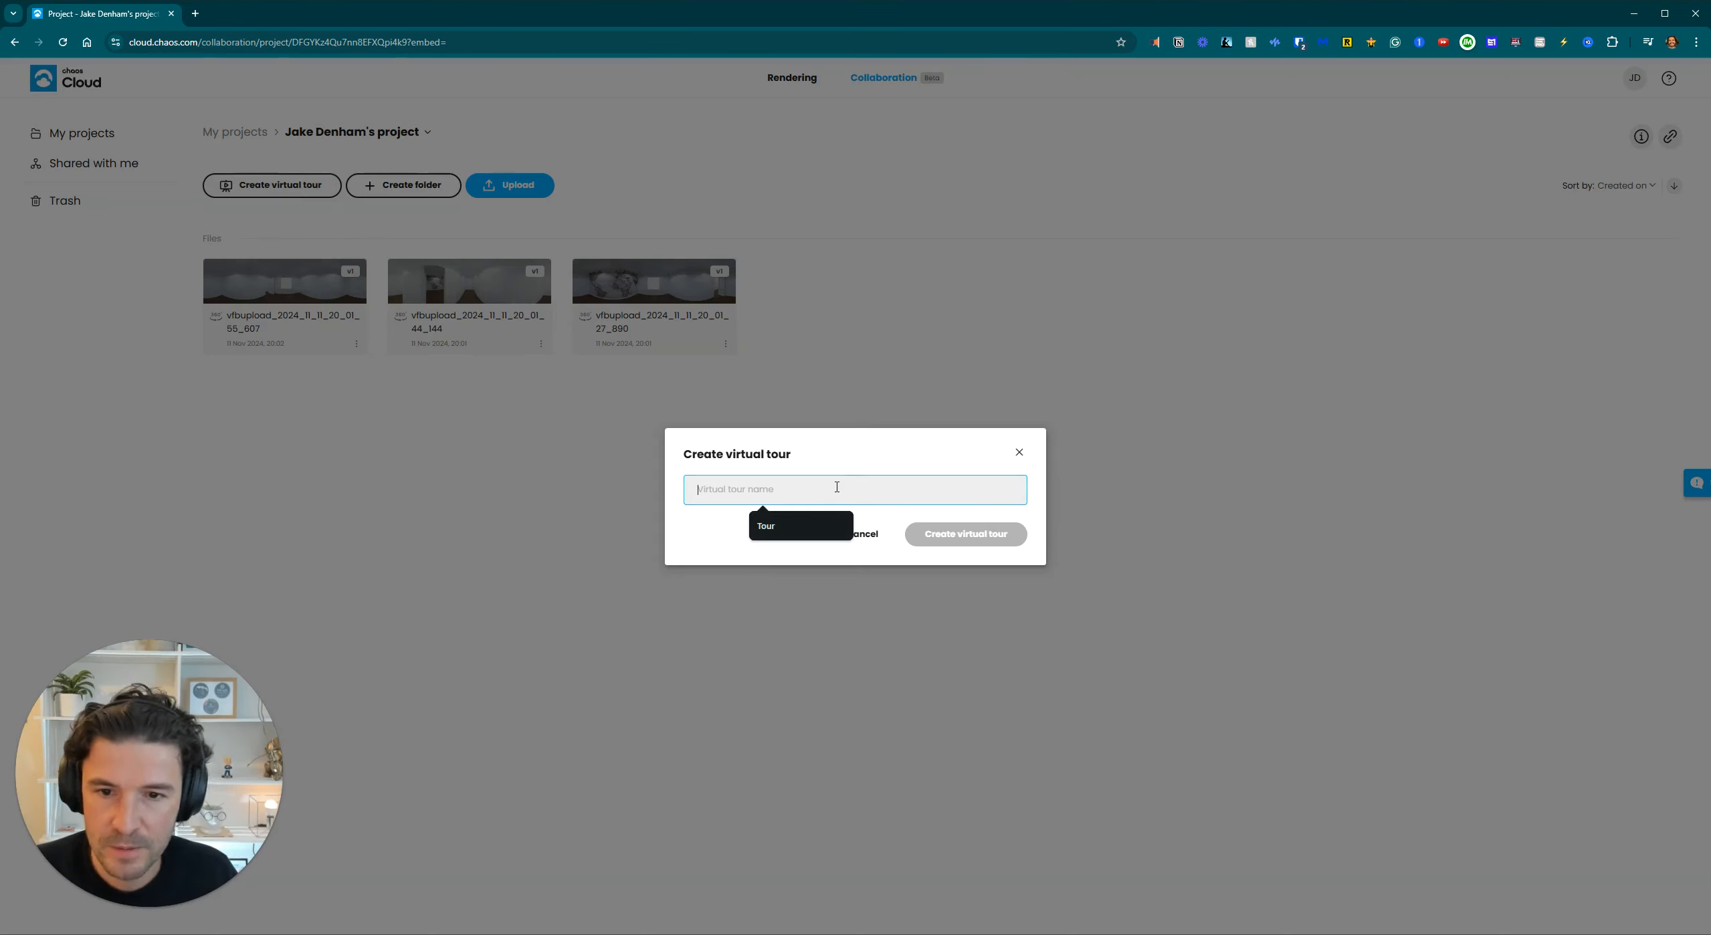
{"action": "type", "text": "Virtaul"}
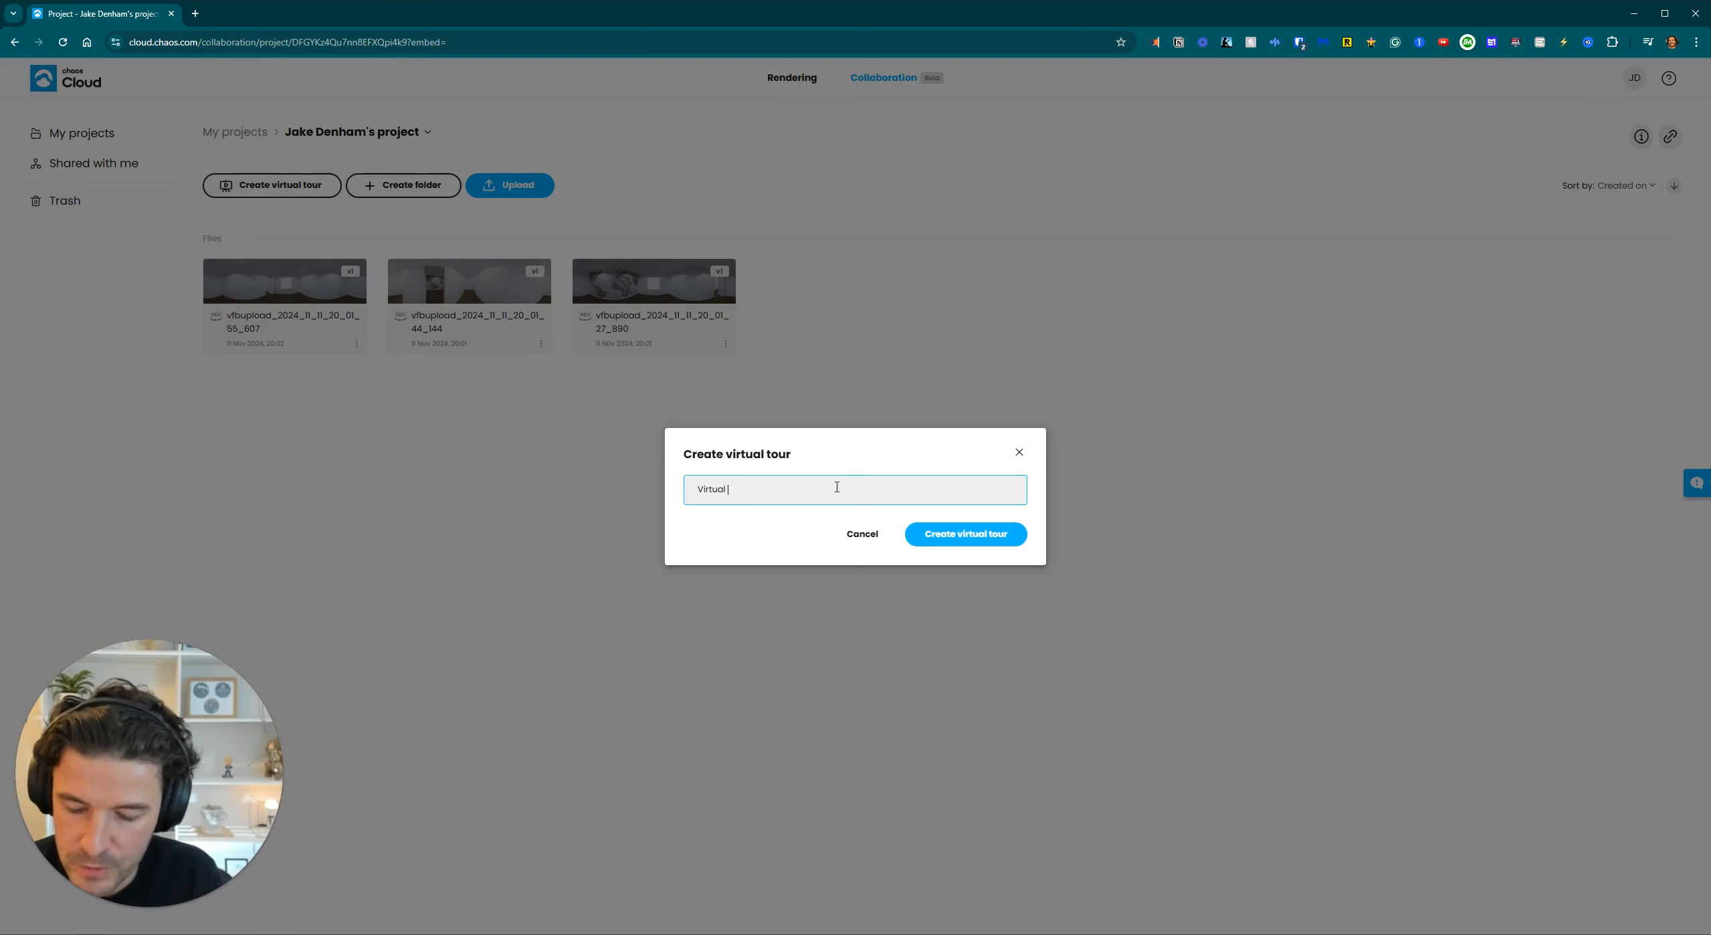
{"action": "left_click", "coordinate": [989, 545]}
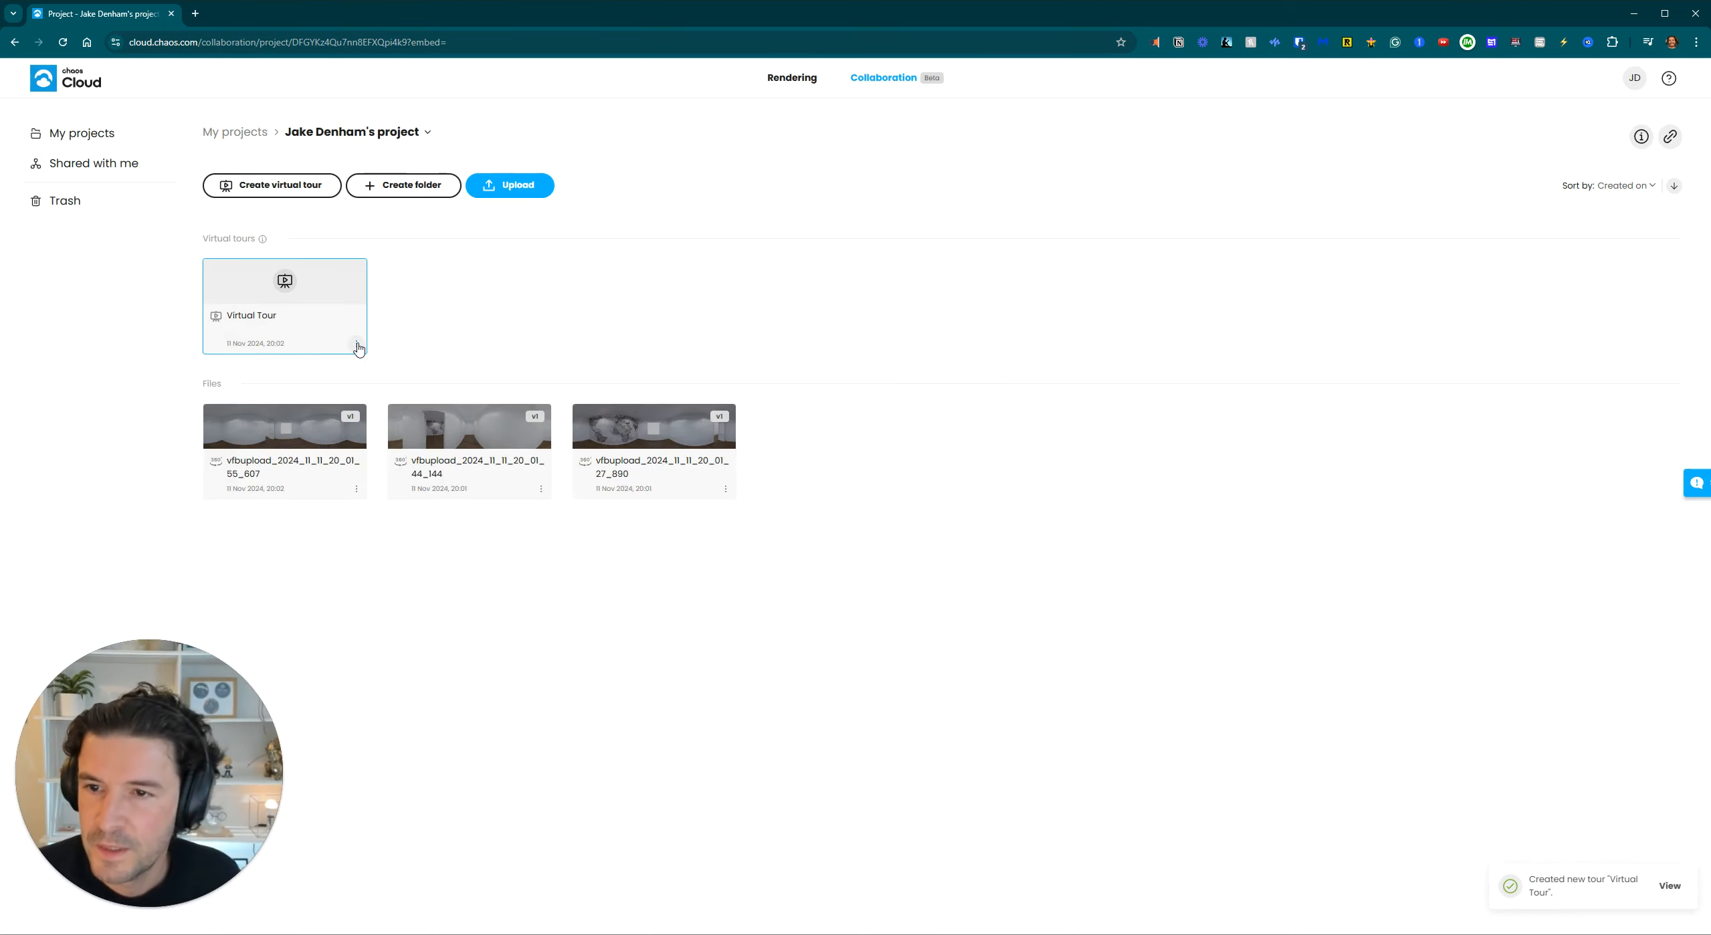
Open the "Virtual Tour" and add all three vfbupload panorama files from the project to it.
{"action": "left_click", "coordinate": [356, 343]}
{"action": "left_click", "coordinate": [340, 324]}
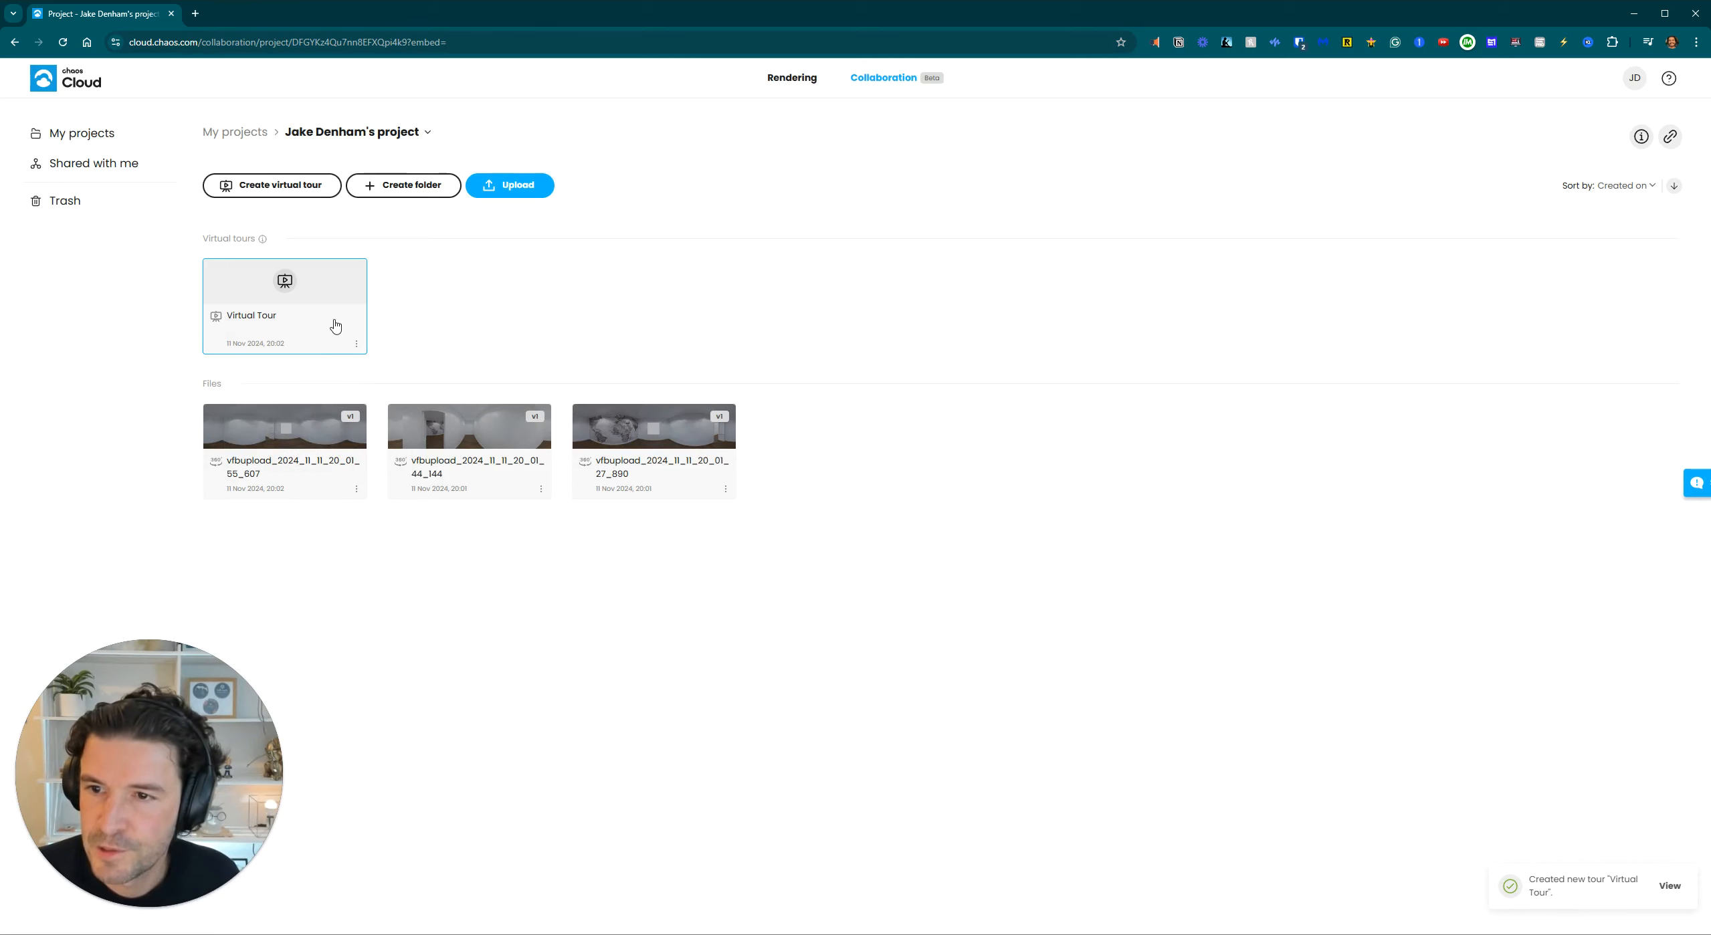
{"action": "left_click", "coordinate": [344, 324]}
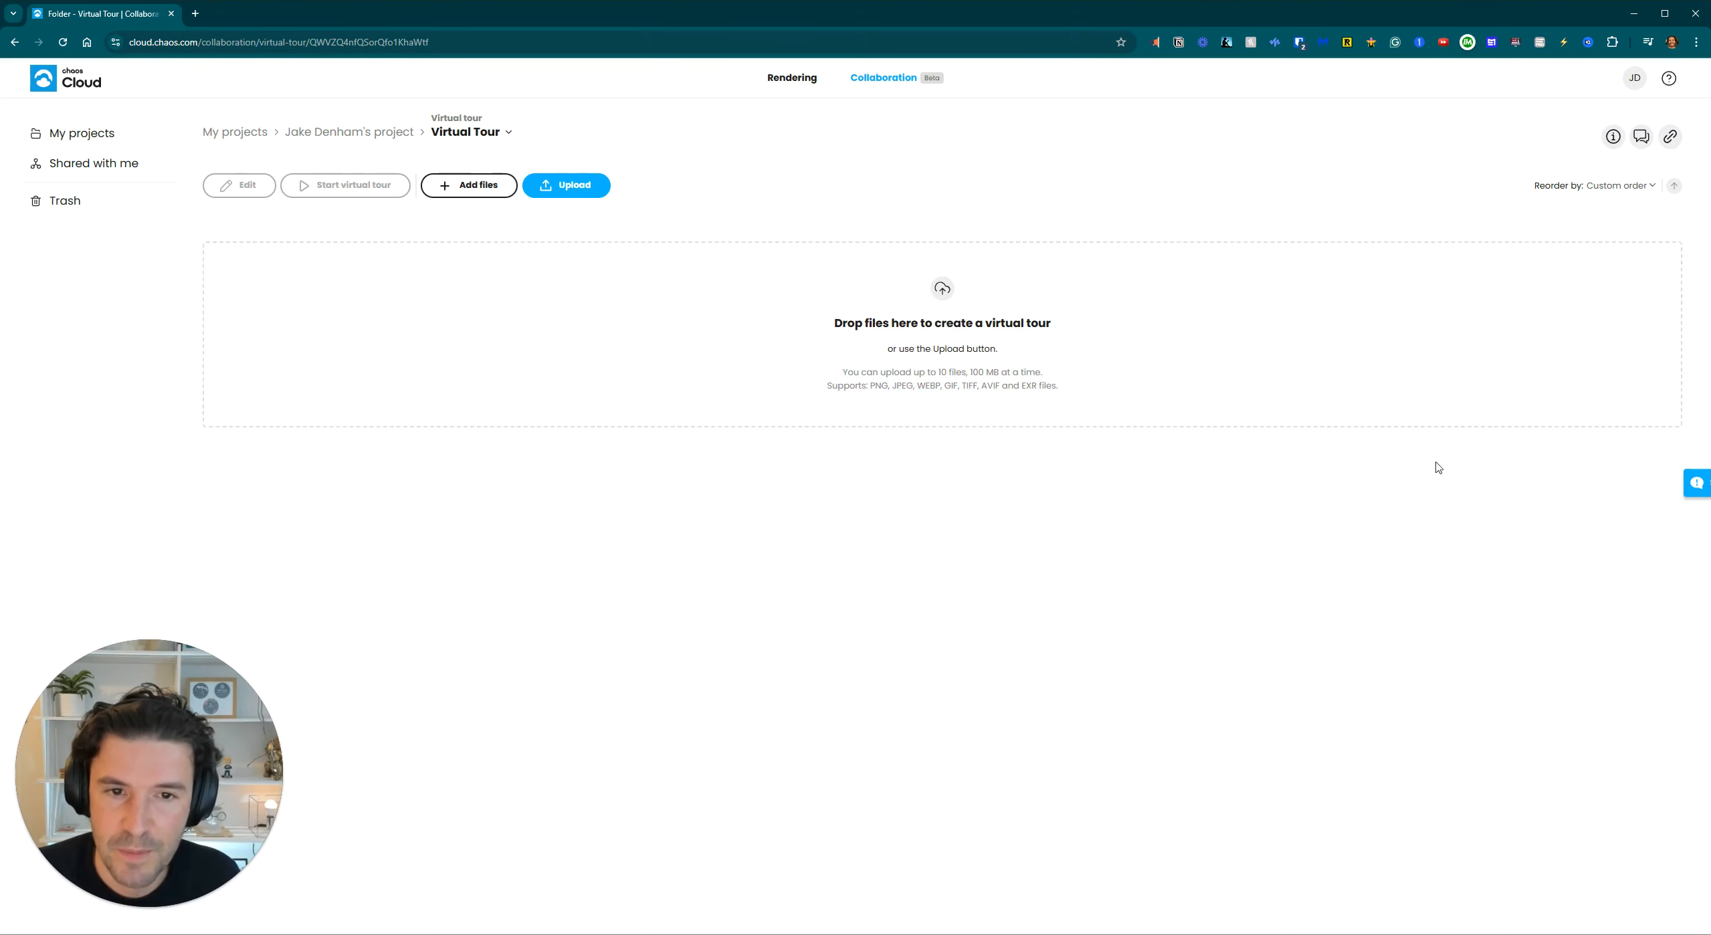
{"action": "left_click", "coordinate": [468, 187]}
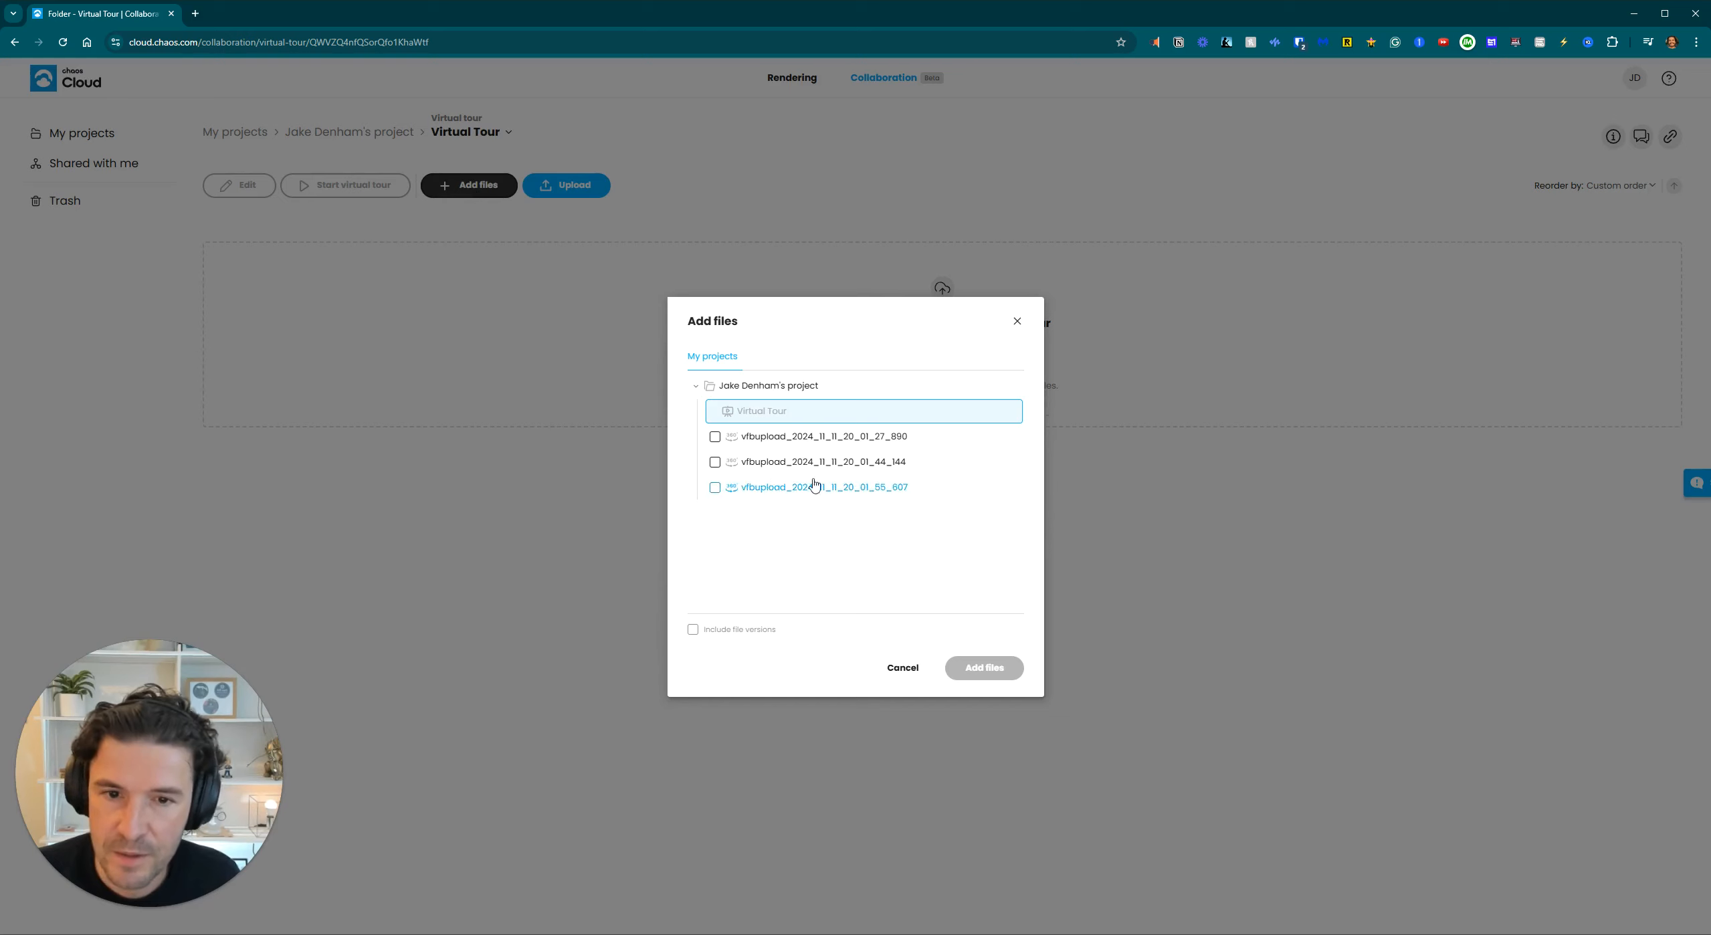
{"action": "left_click", "coordinate": [714, 436]}
{"action": "left_click", "coordinate": [714, 462]}
{"action": "left_click", "coordinate": [715, 487]}
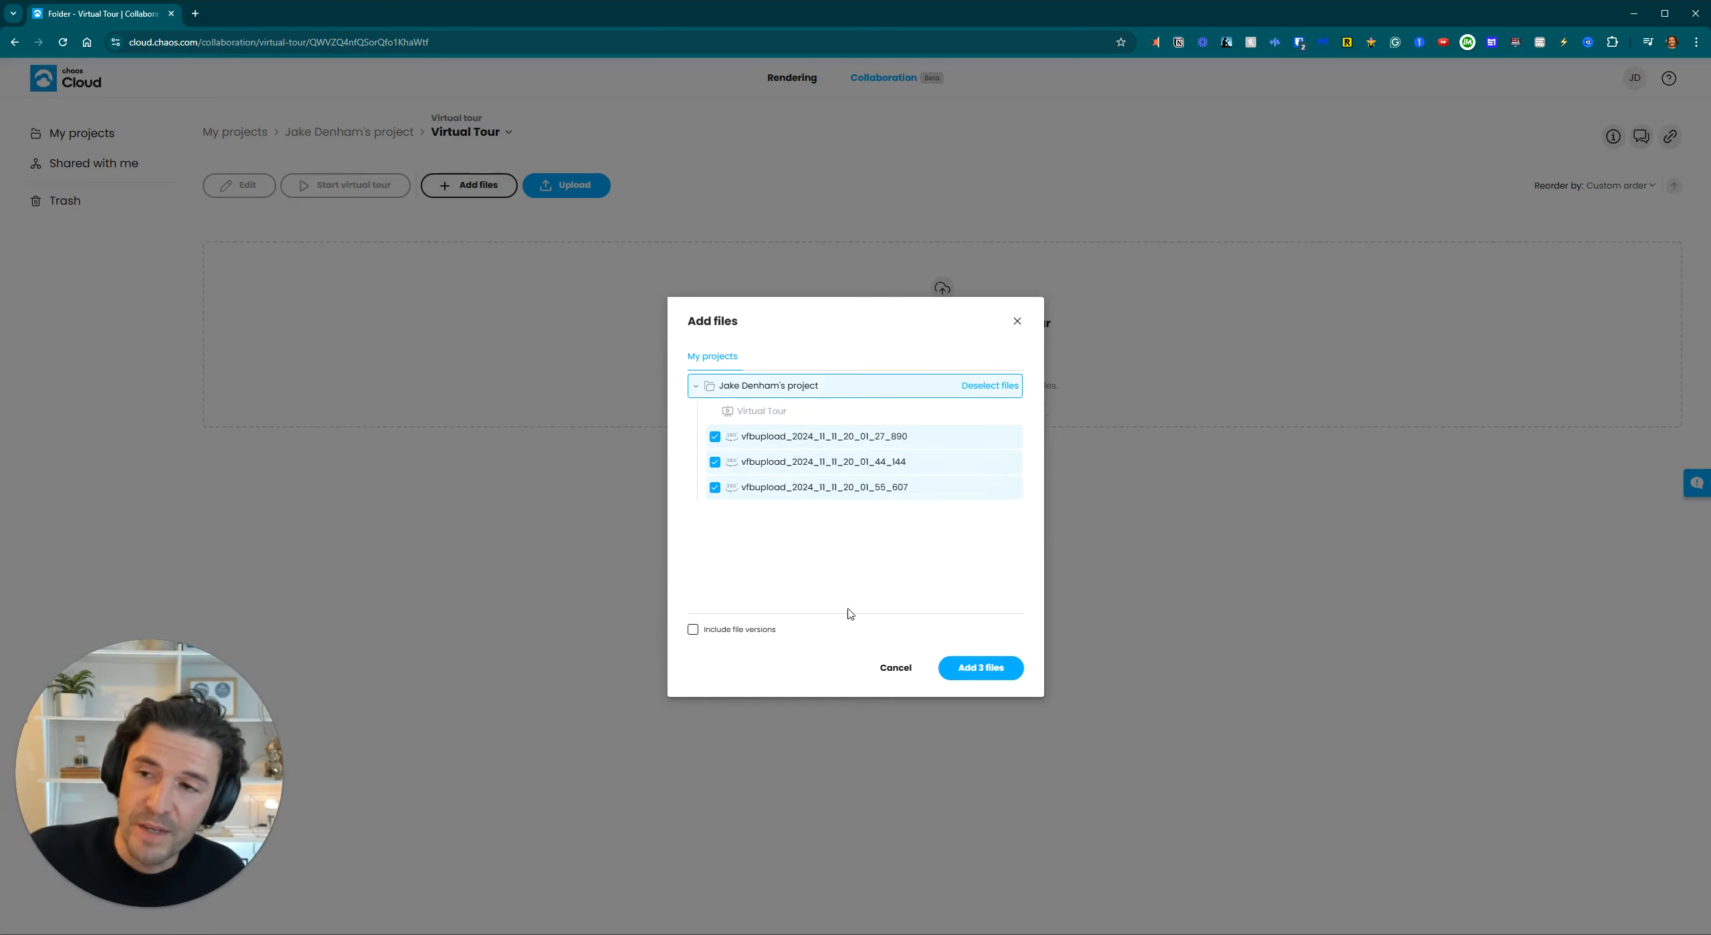
{"action": "left_click", "coordinate": [997, 677]}
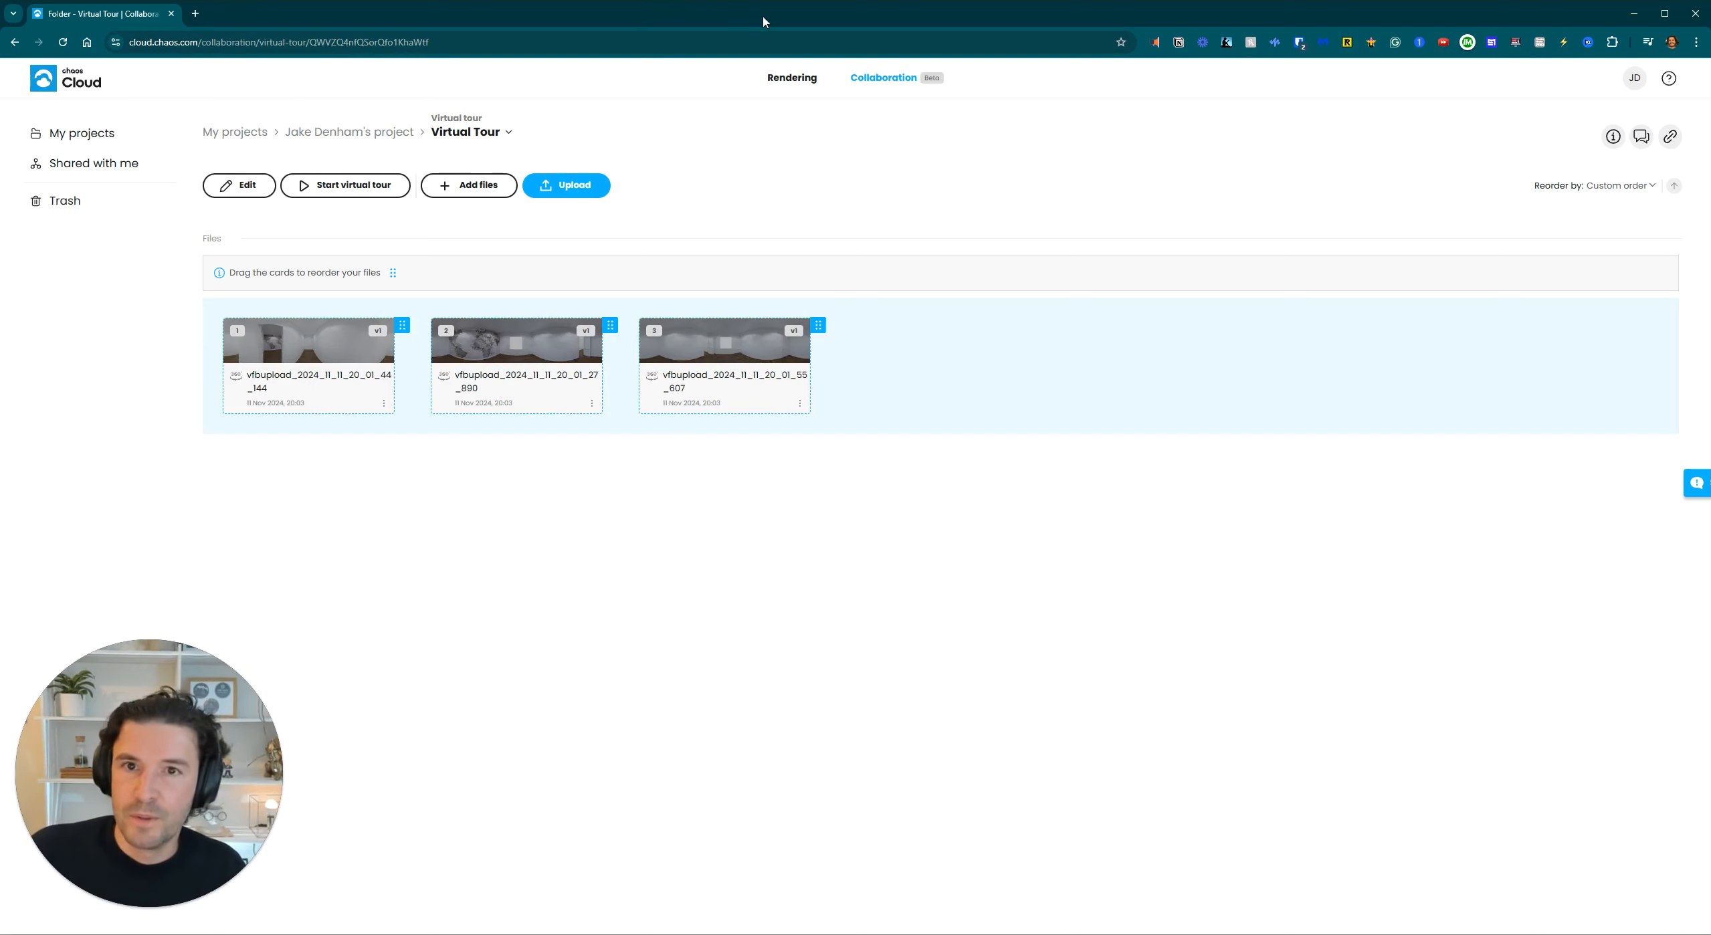
Switch to 3ds Max, examine the floor plan and camera positions in the top view, and return to the virtual tour in the browser.
{"action": "left_click", "coordinate": [1636, 17]}
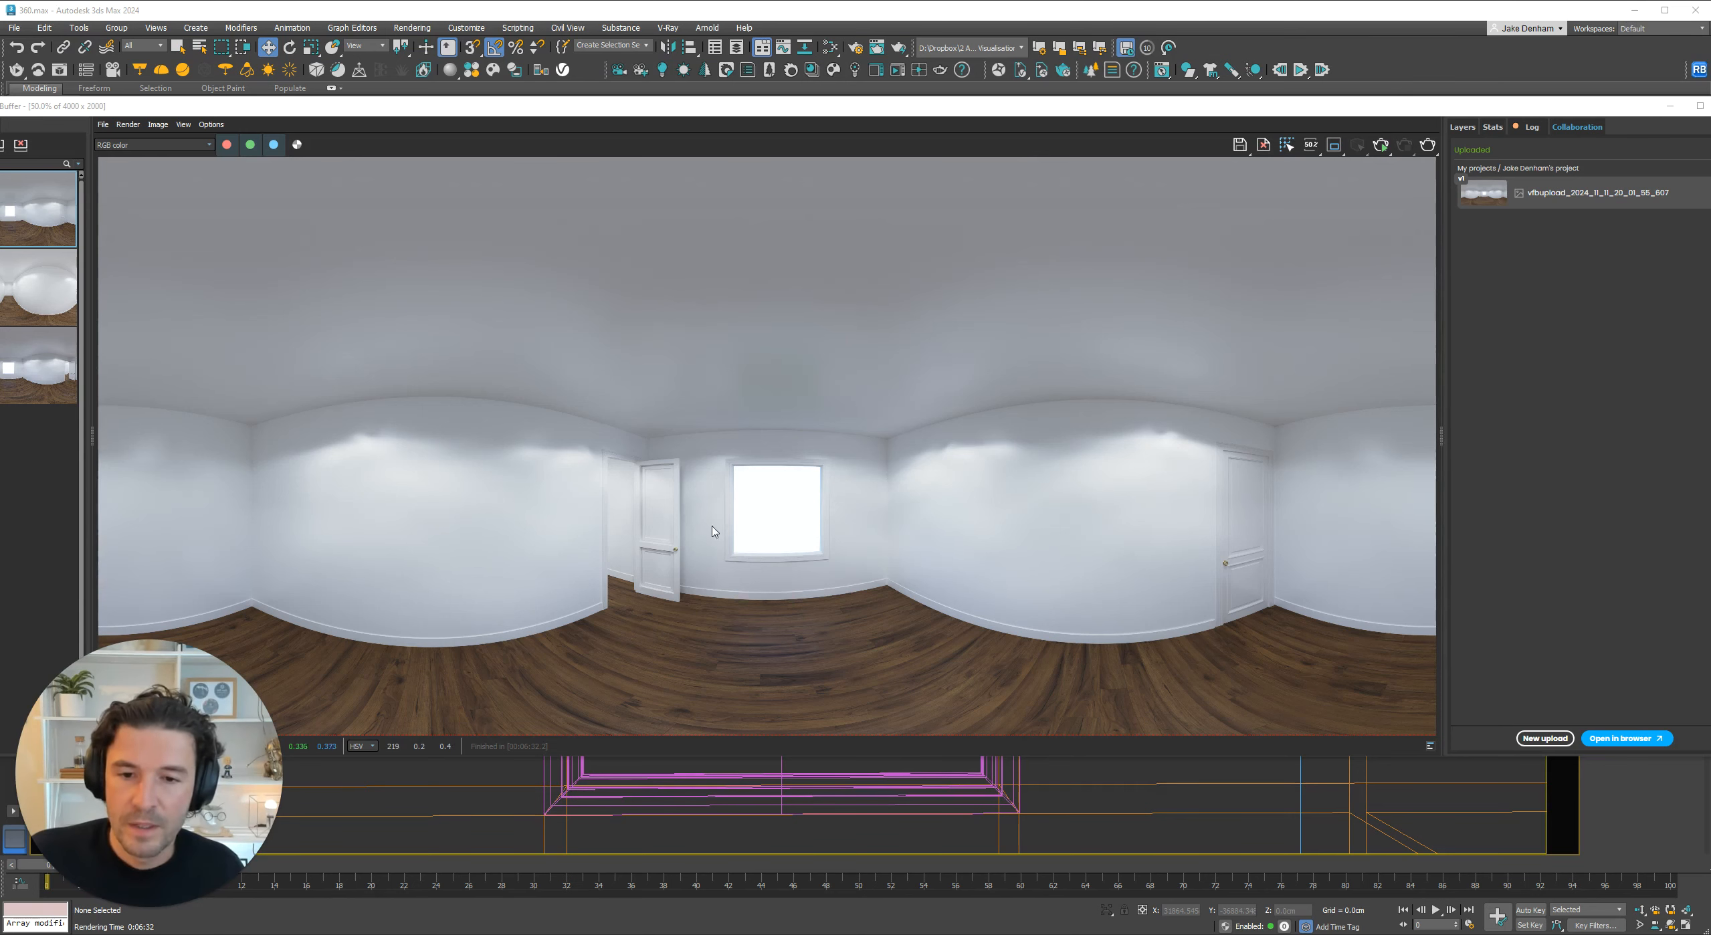
{"action": "left_click", "coordinate": [1670, 106]}
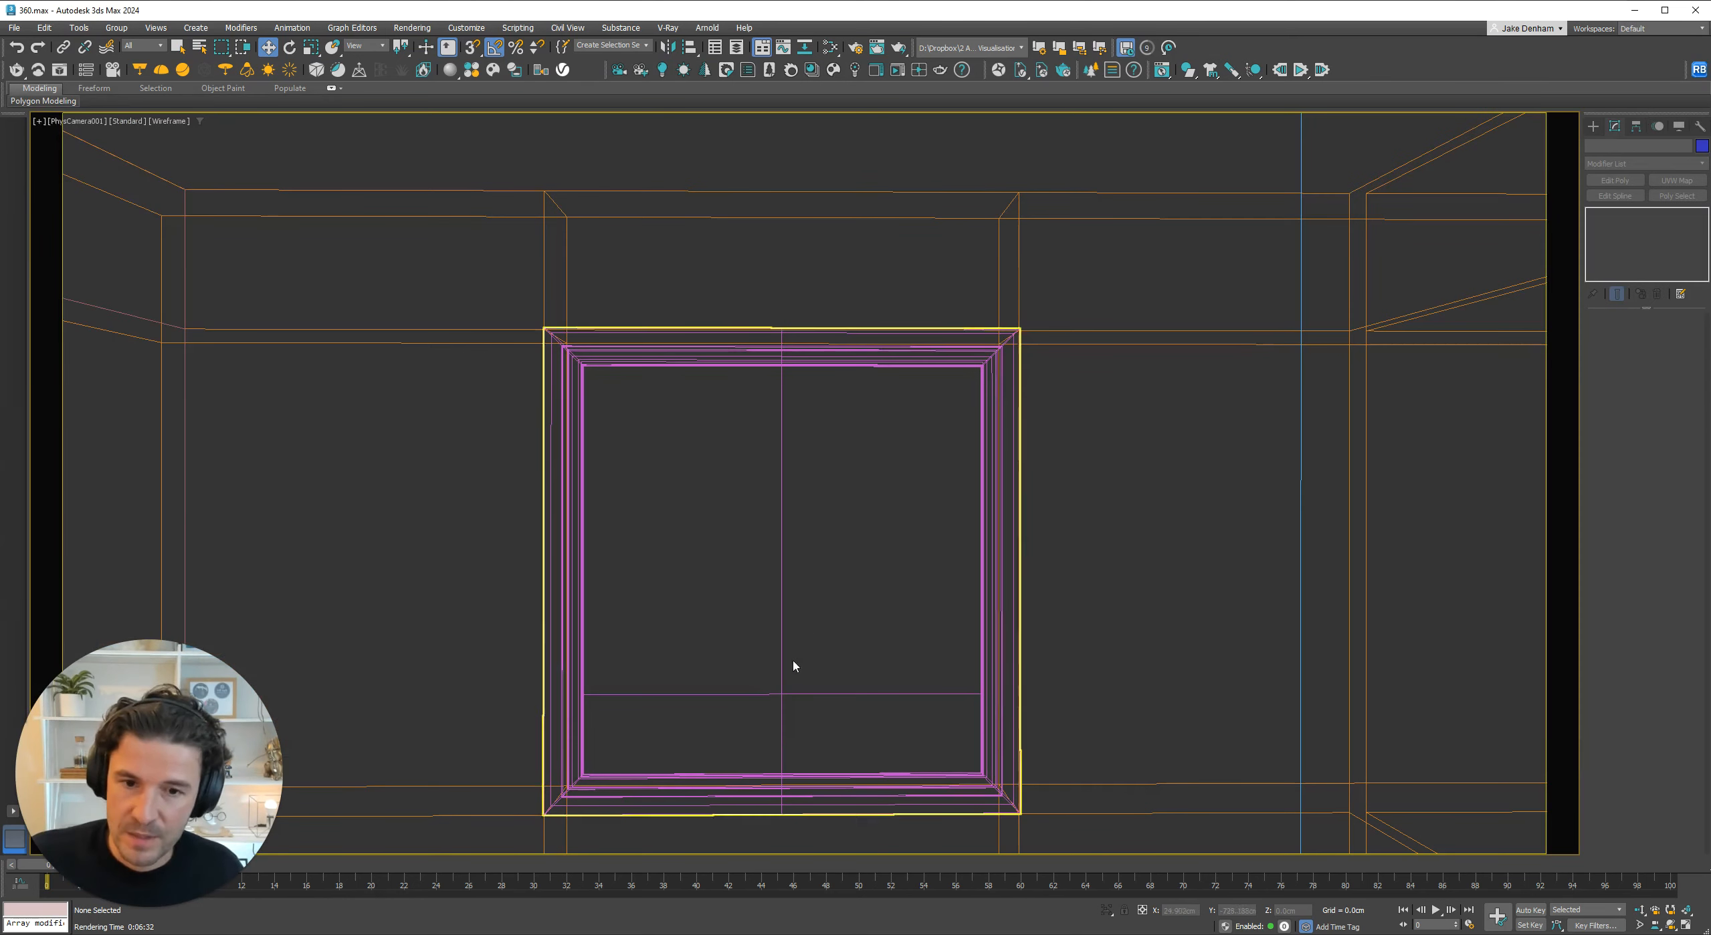
{"action": "left_click", "coordinate": [770, 582]}
{"action": "key", "text": "t"}
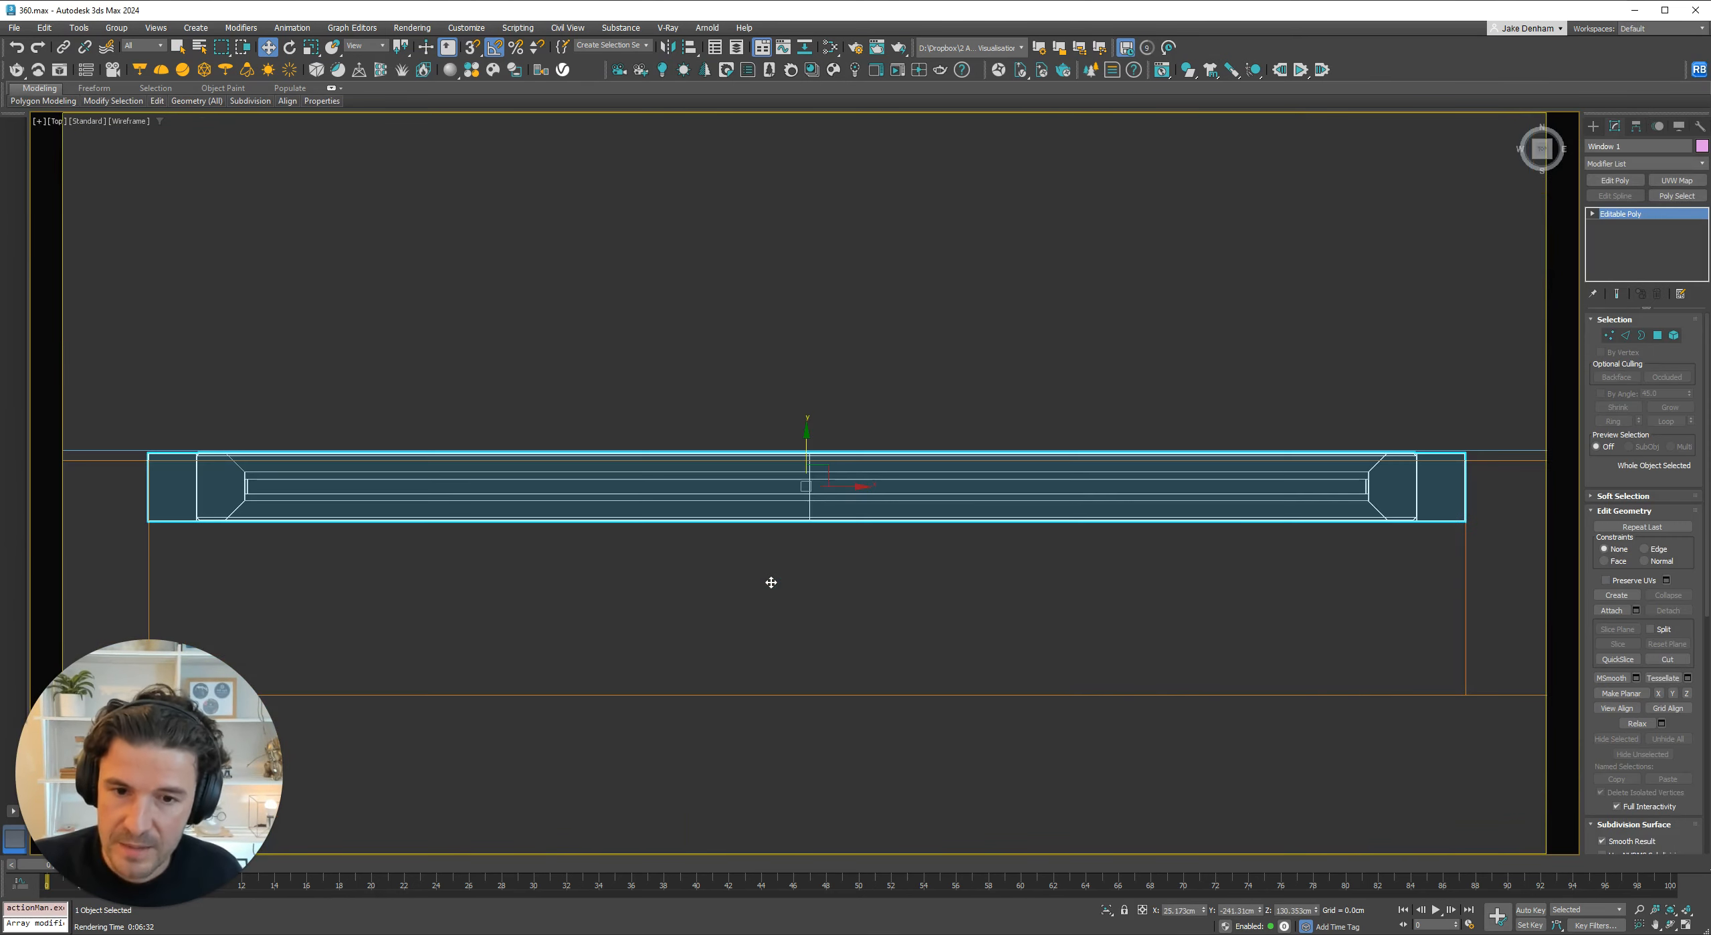
{"action": "scroll", "coordinate": [774, 577], "scroll_direction": "down", "scroll_amount": 8}
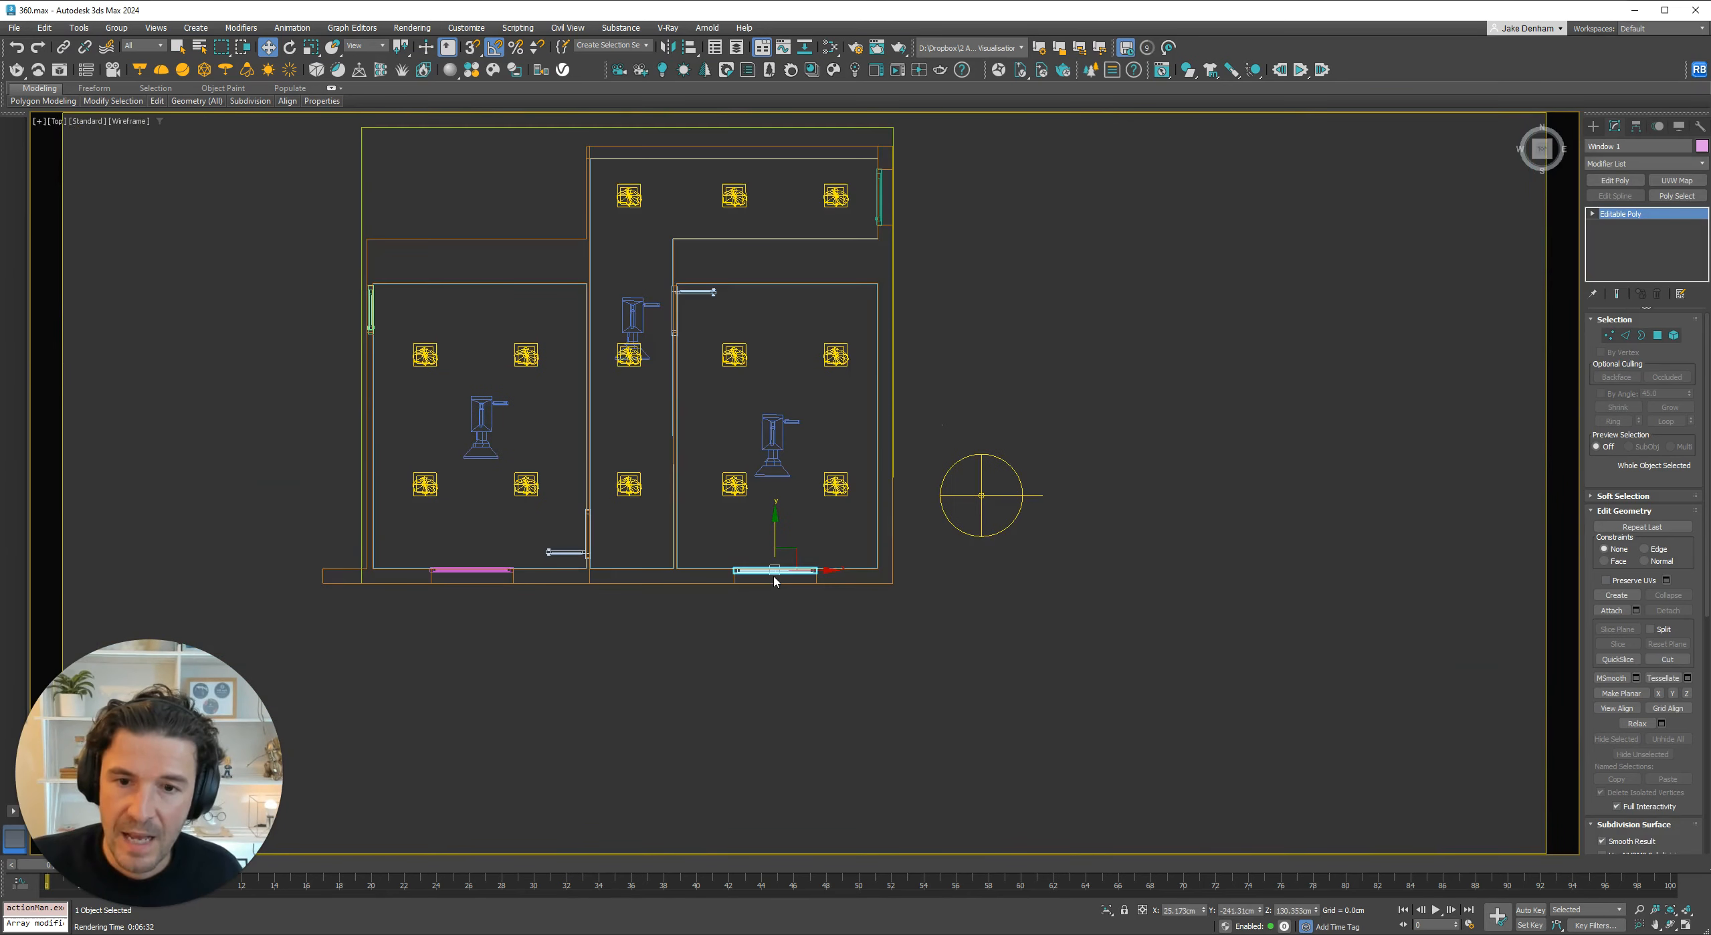
{"action": "scroll", "coordinate": [737, 527], "scroll_direction": "up", "scroll_amount": 1}
{"action": "middle_click_drag", "start_coordinate": [736, 528], "coordinate": [819, 583]}
{"action": "left_click", "coordinate": [1072, 440]}
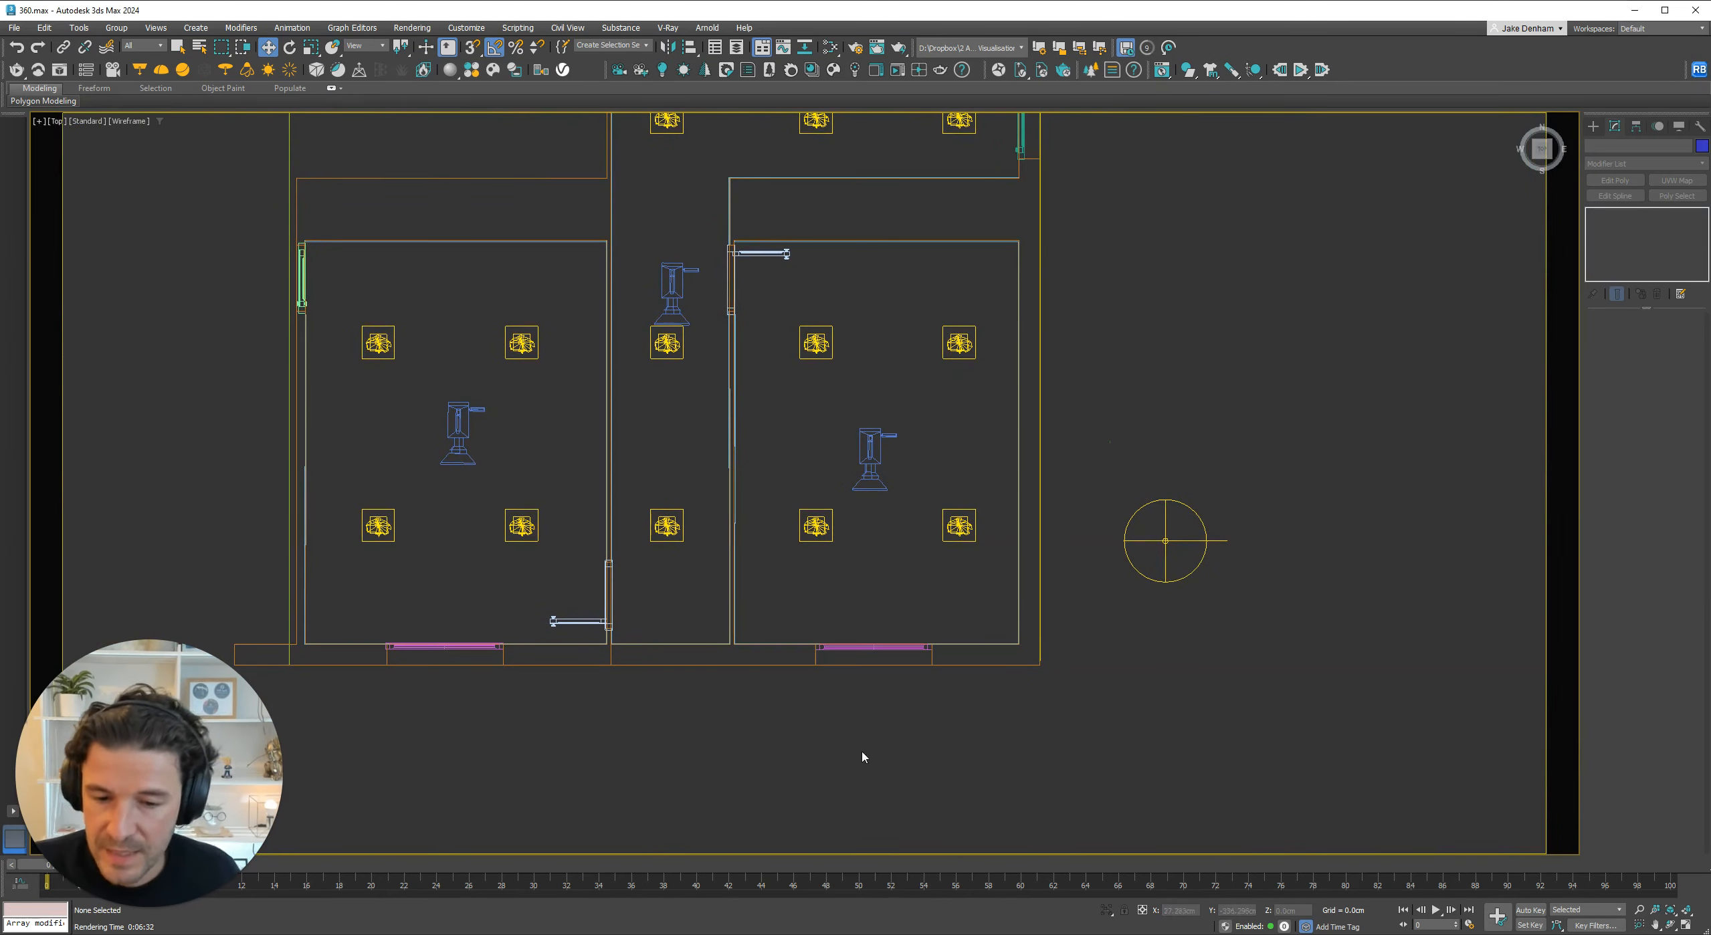
{"action": "left_click", "coordinate": [704, 934]}
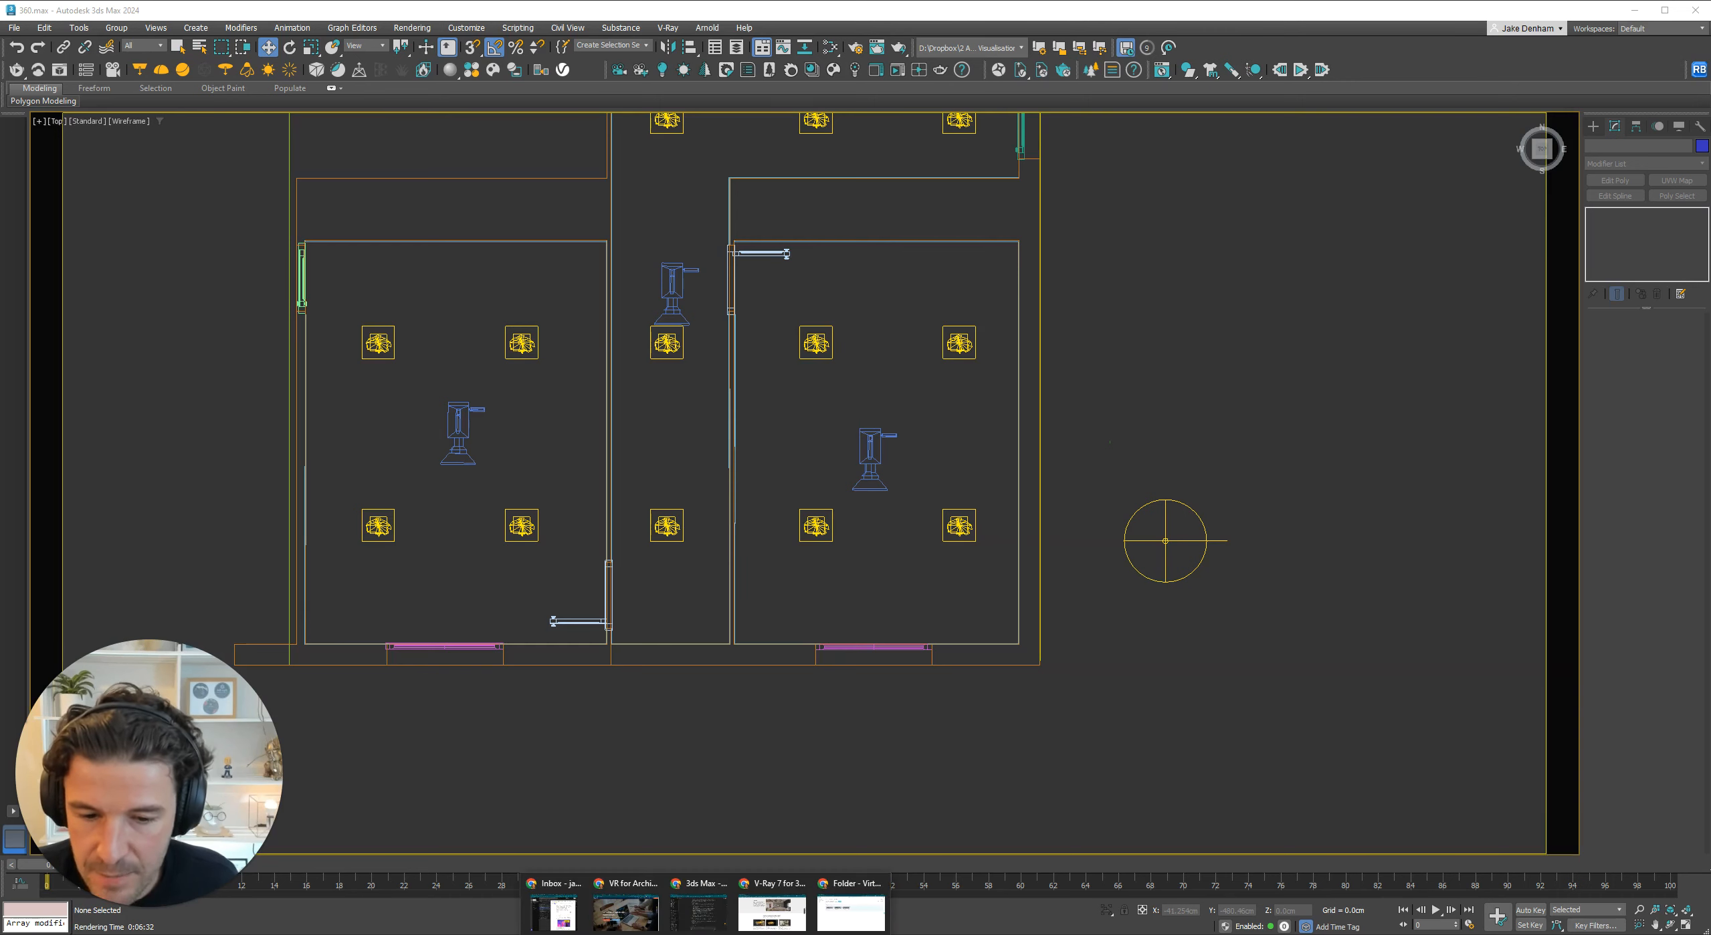
{"action": "left_click", "coordinate": [863, 913]}
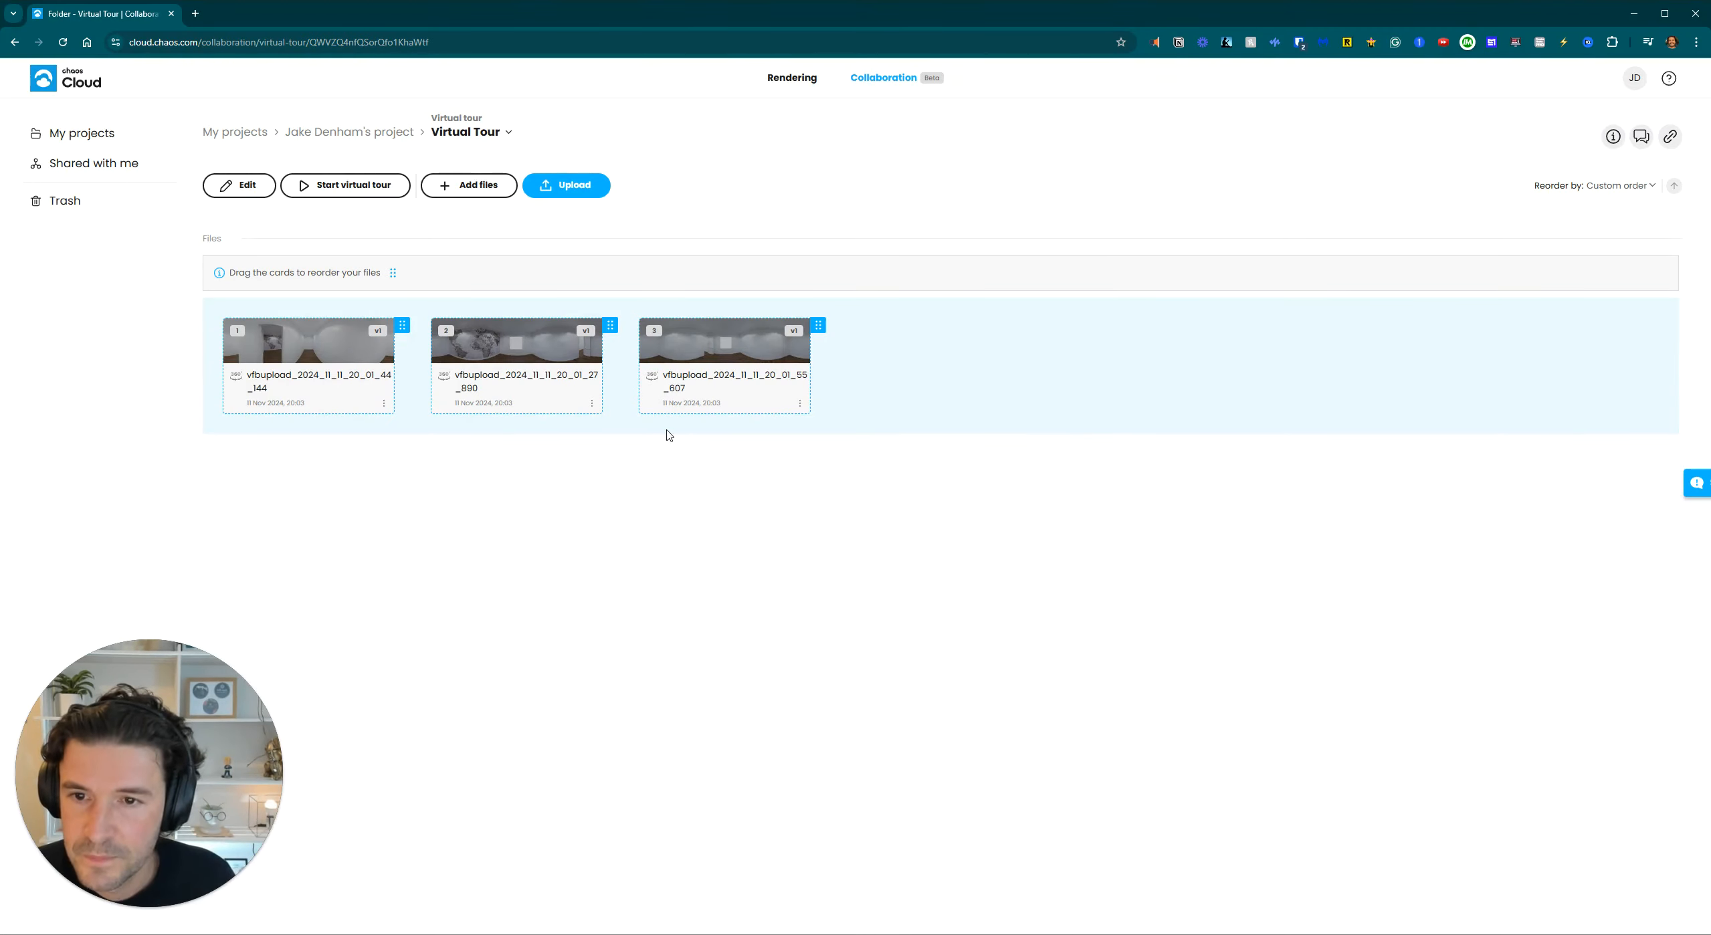
Move the world-map room panorama to first place in the tour order and open the virtual tour for editing.
{"action": "left_click_drag", "start_coordinate": [554, 363], "coordinate": [265, 374]}
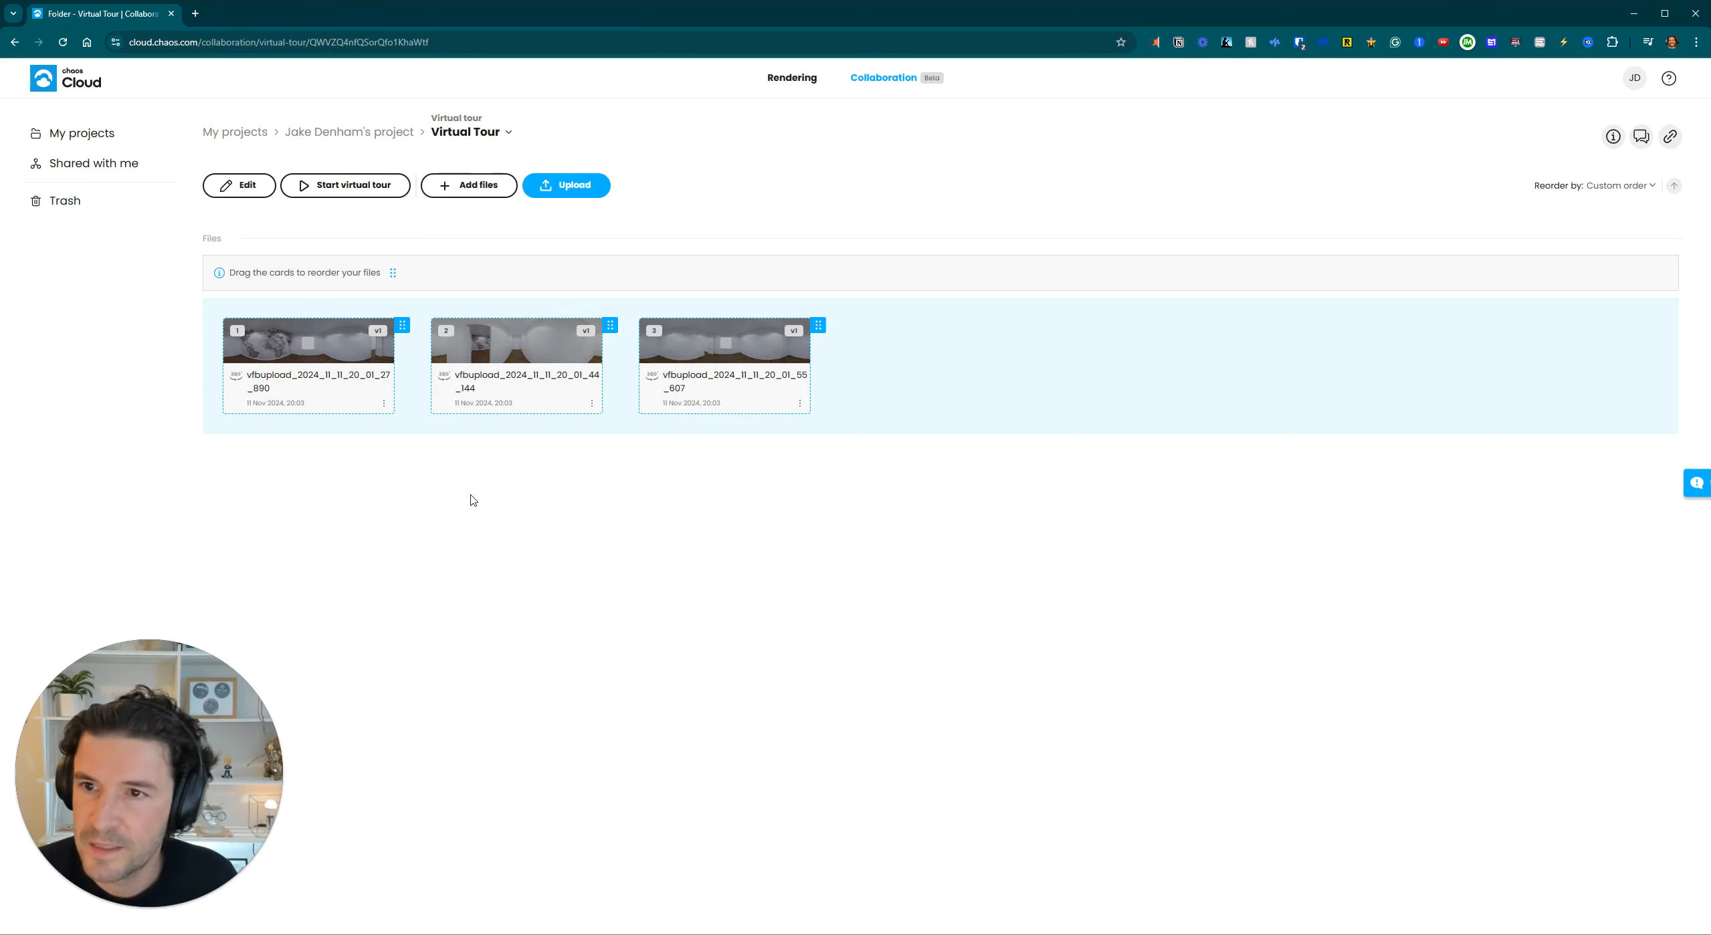
{"action": "left_click", "coordinate": [254, 192]}
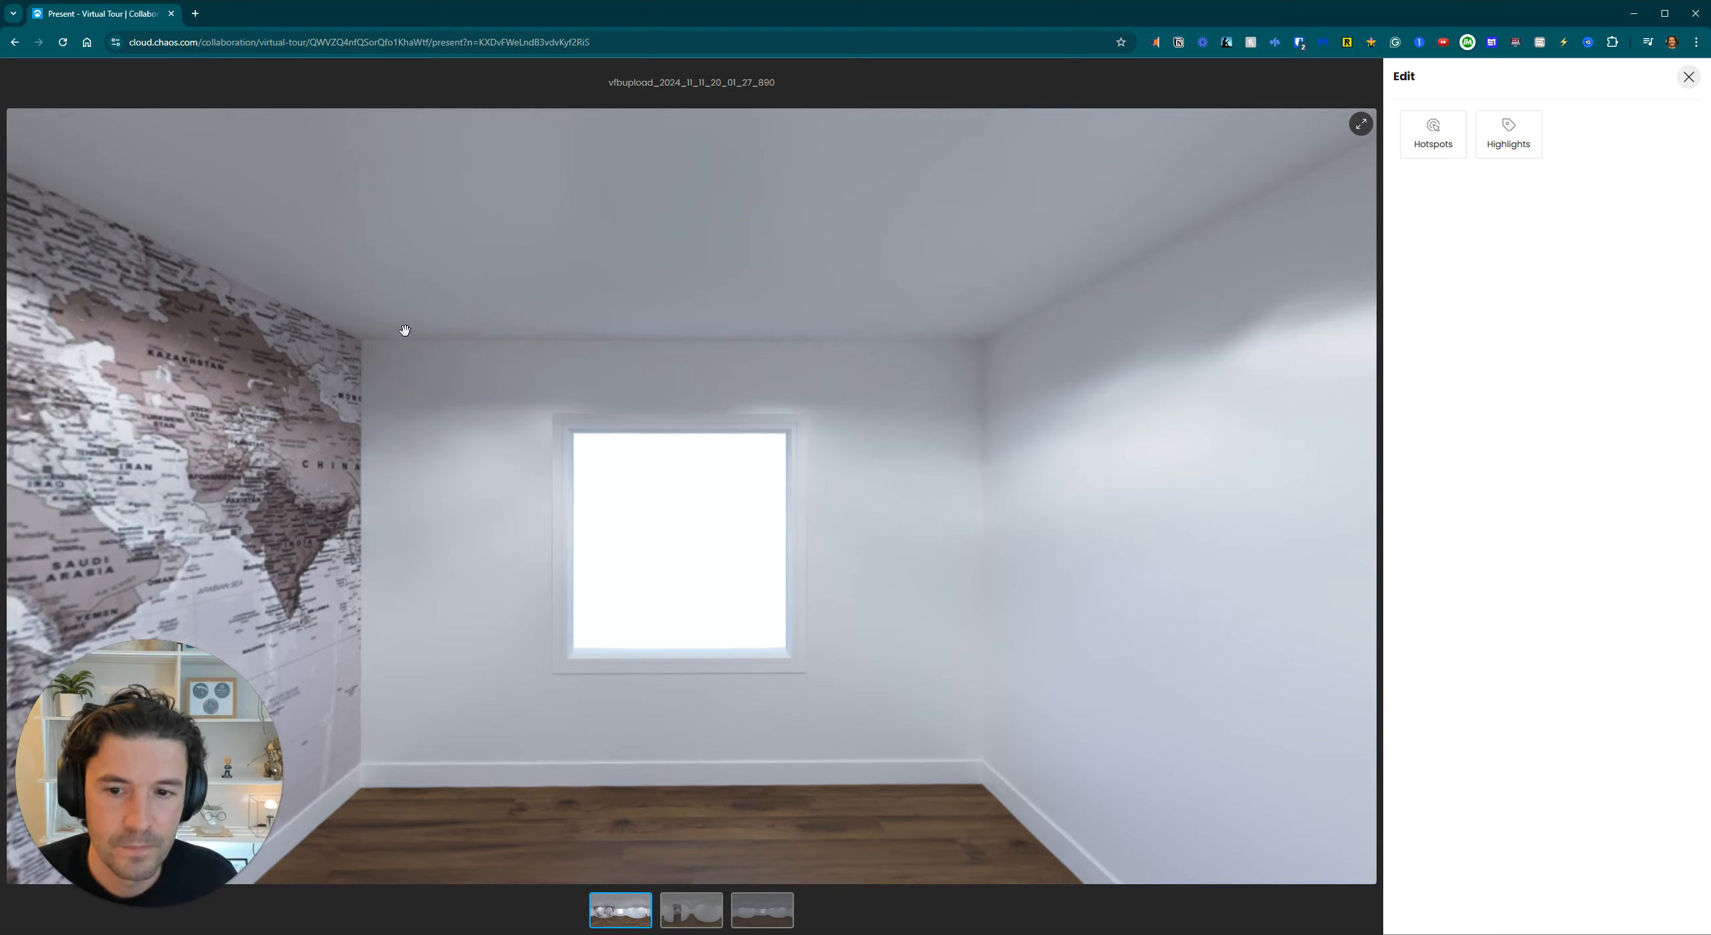
{"action": "left_click_drag", "start_coordinate": [886, 688], "coordinate": [347, 521]}
{"action": "left_click_drag", "start_coordinate": [634, 460], "coordinate": [1002, 661]}
{"action": "left_click", "coordinate": [690, 918]}
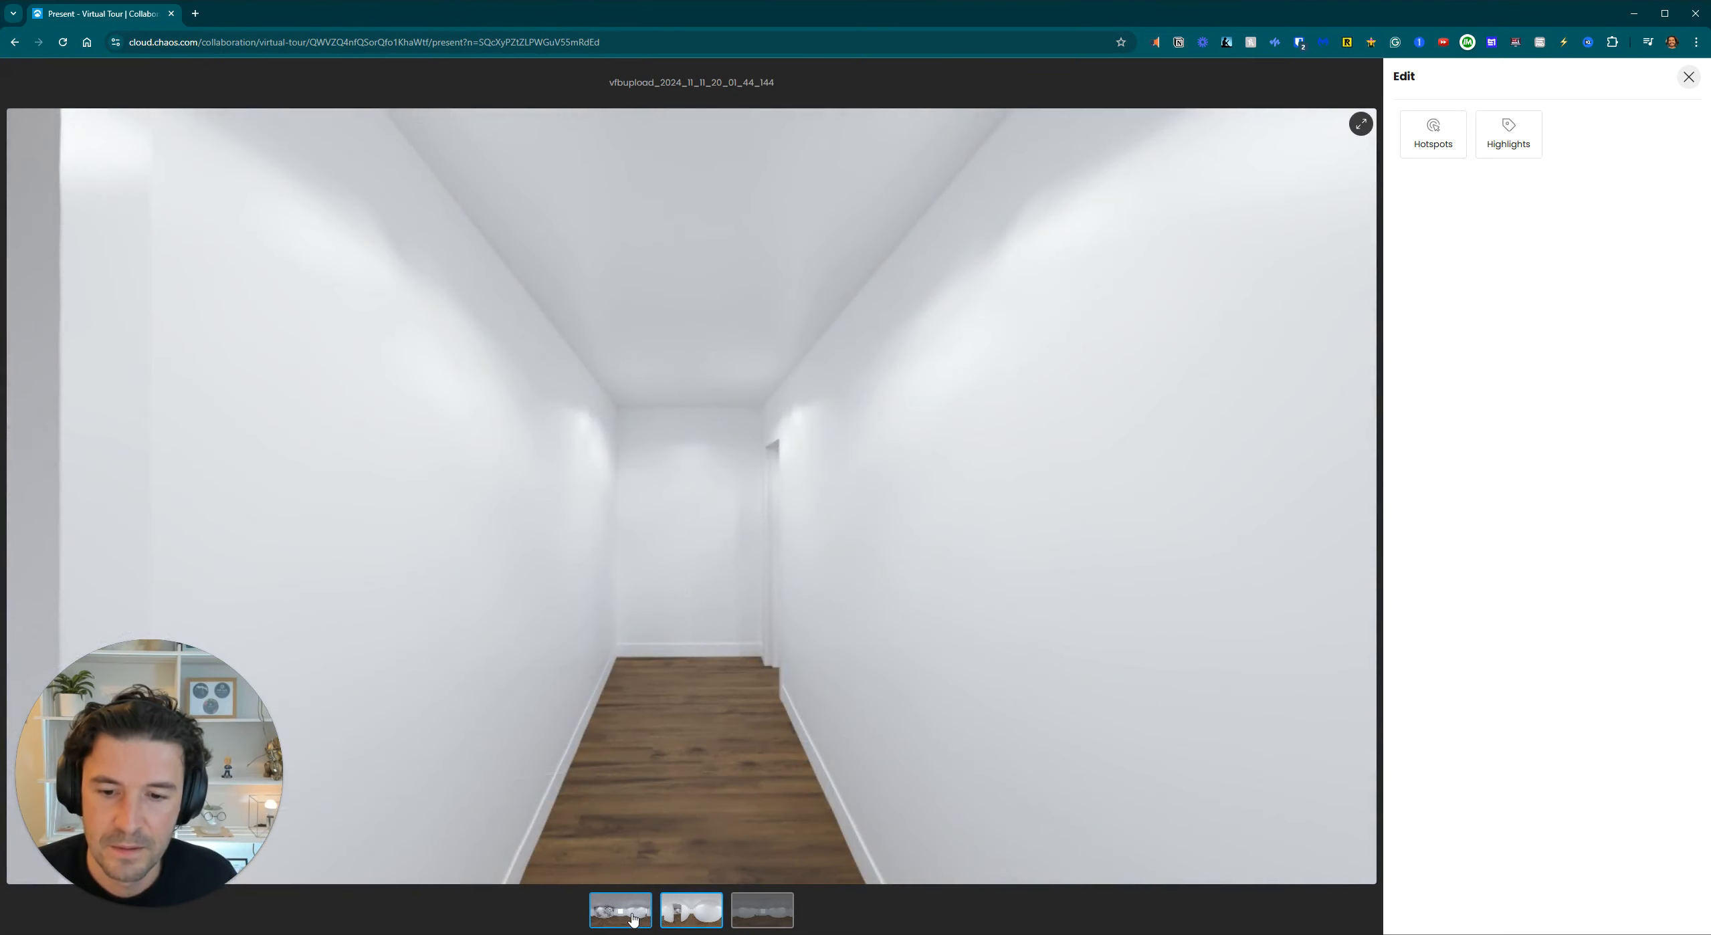
{"action": "left_click", "coordinate": [642, 917]}
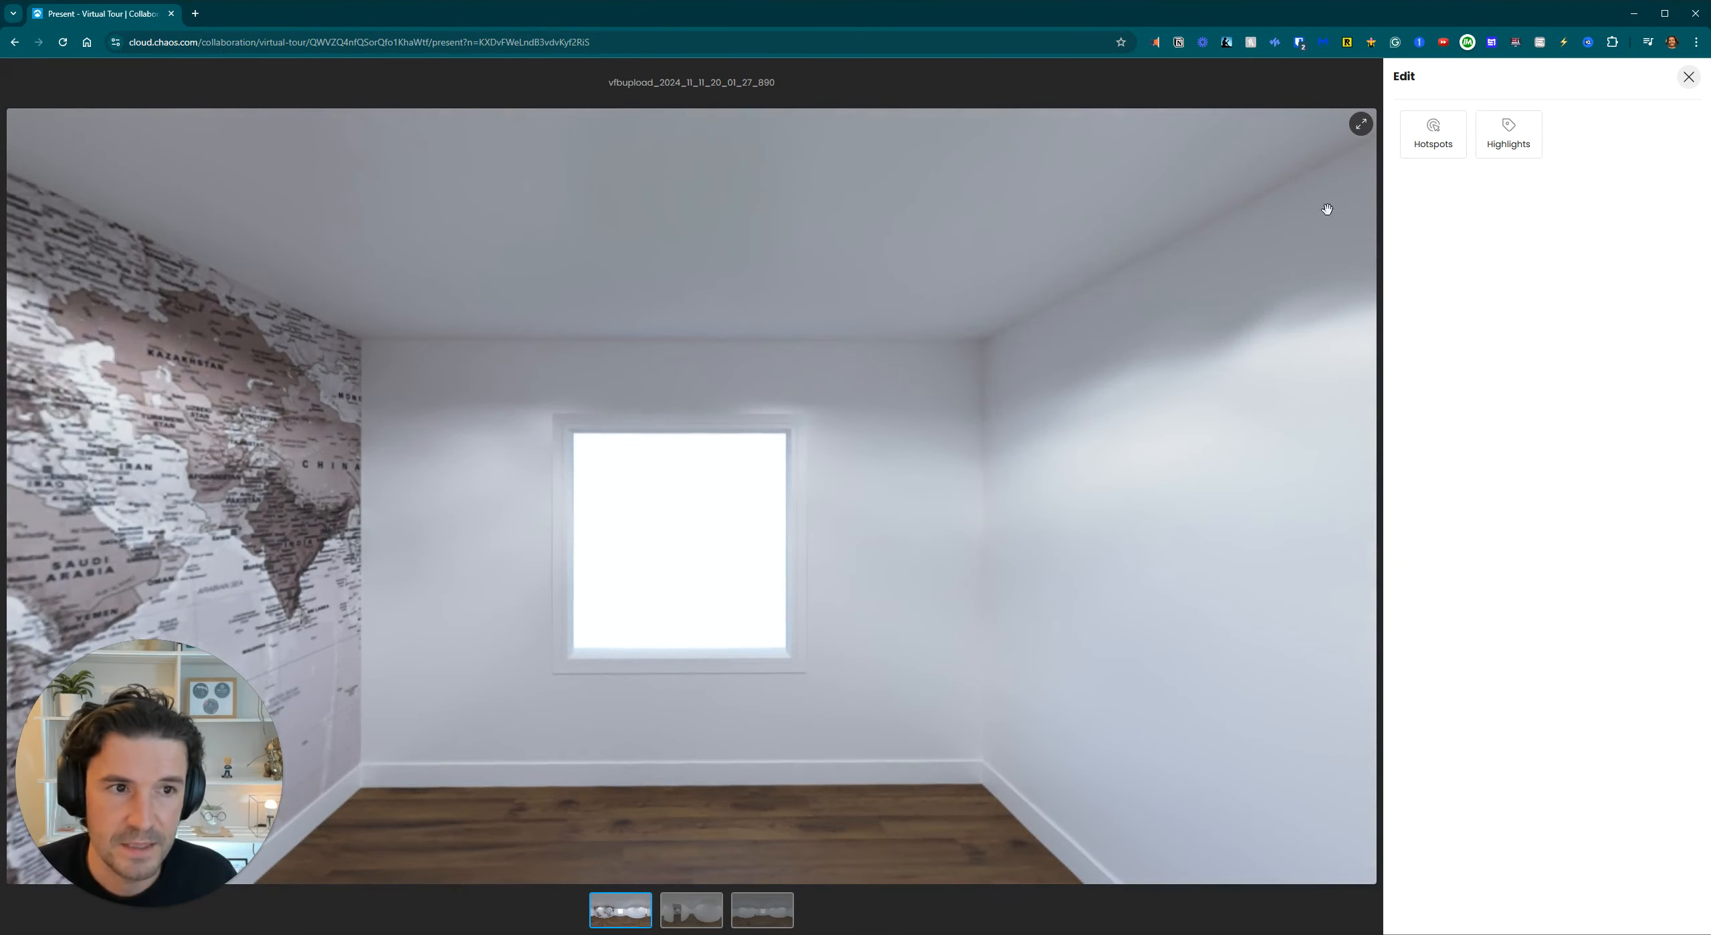
Auto-generate red hotspots connecting the previous and next panoramas, with title visibility set to Not visible.
{"action": "left_click", "coordinate": [1430, 140]}
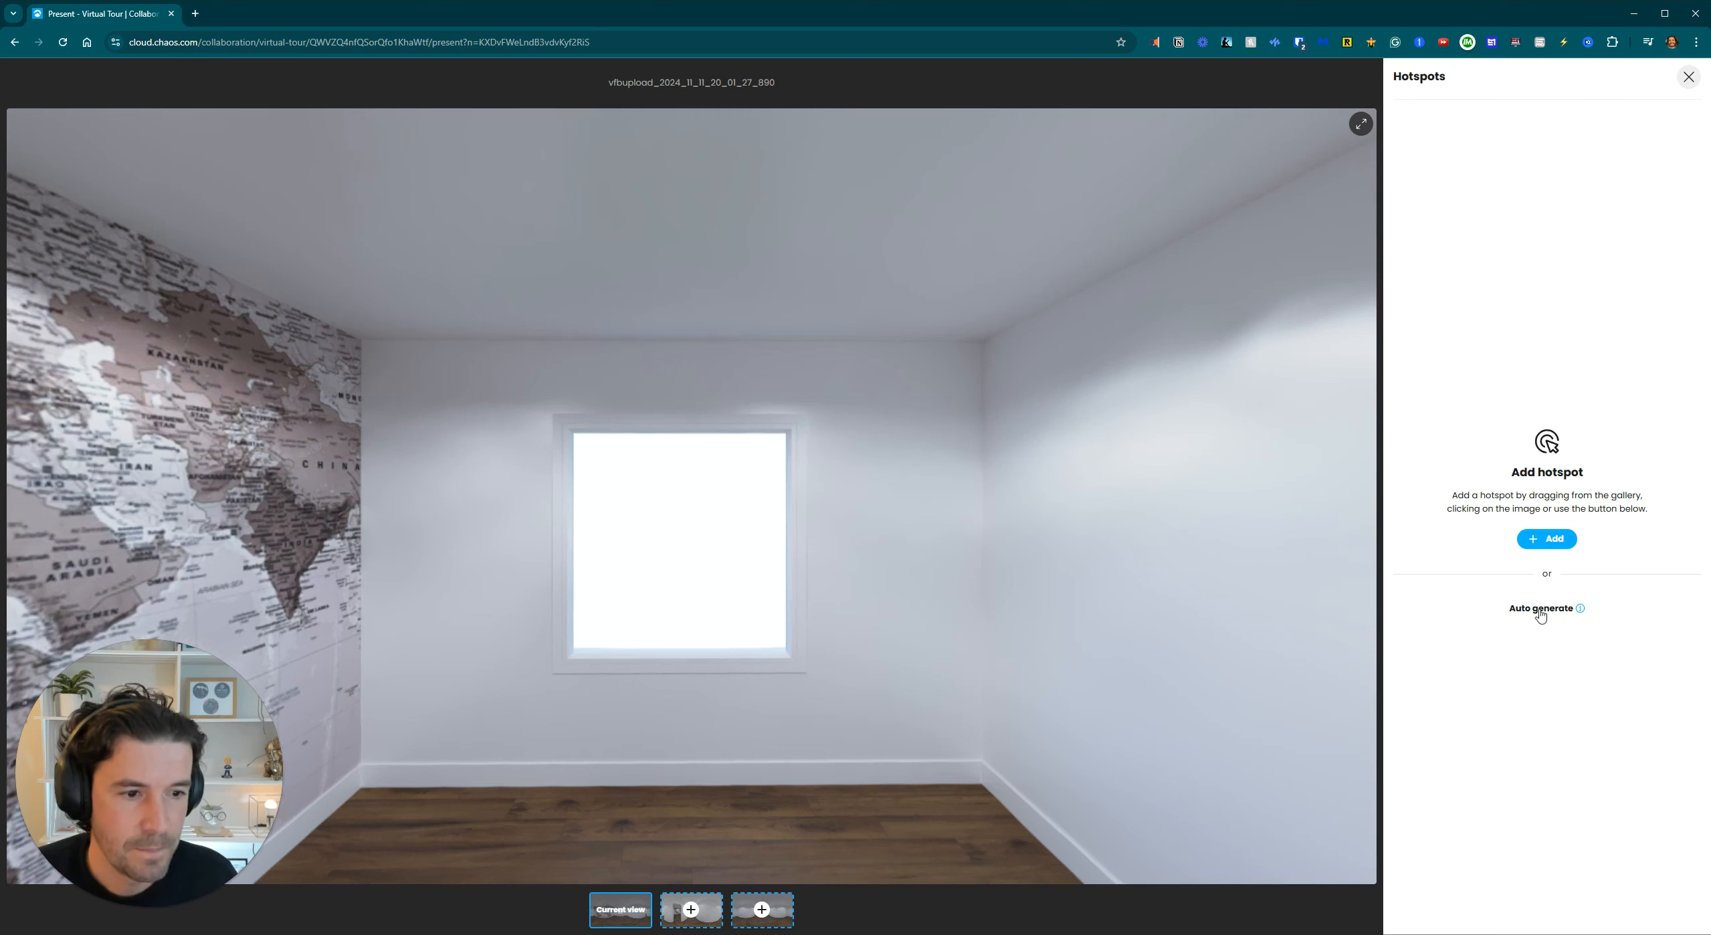
{"action": "mouse_move", "coordinate": [1581, 609]}
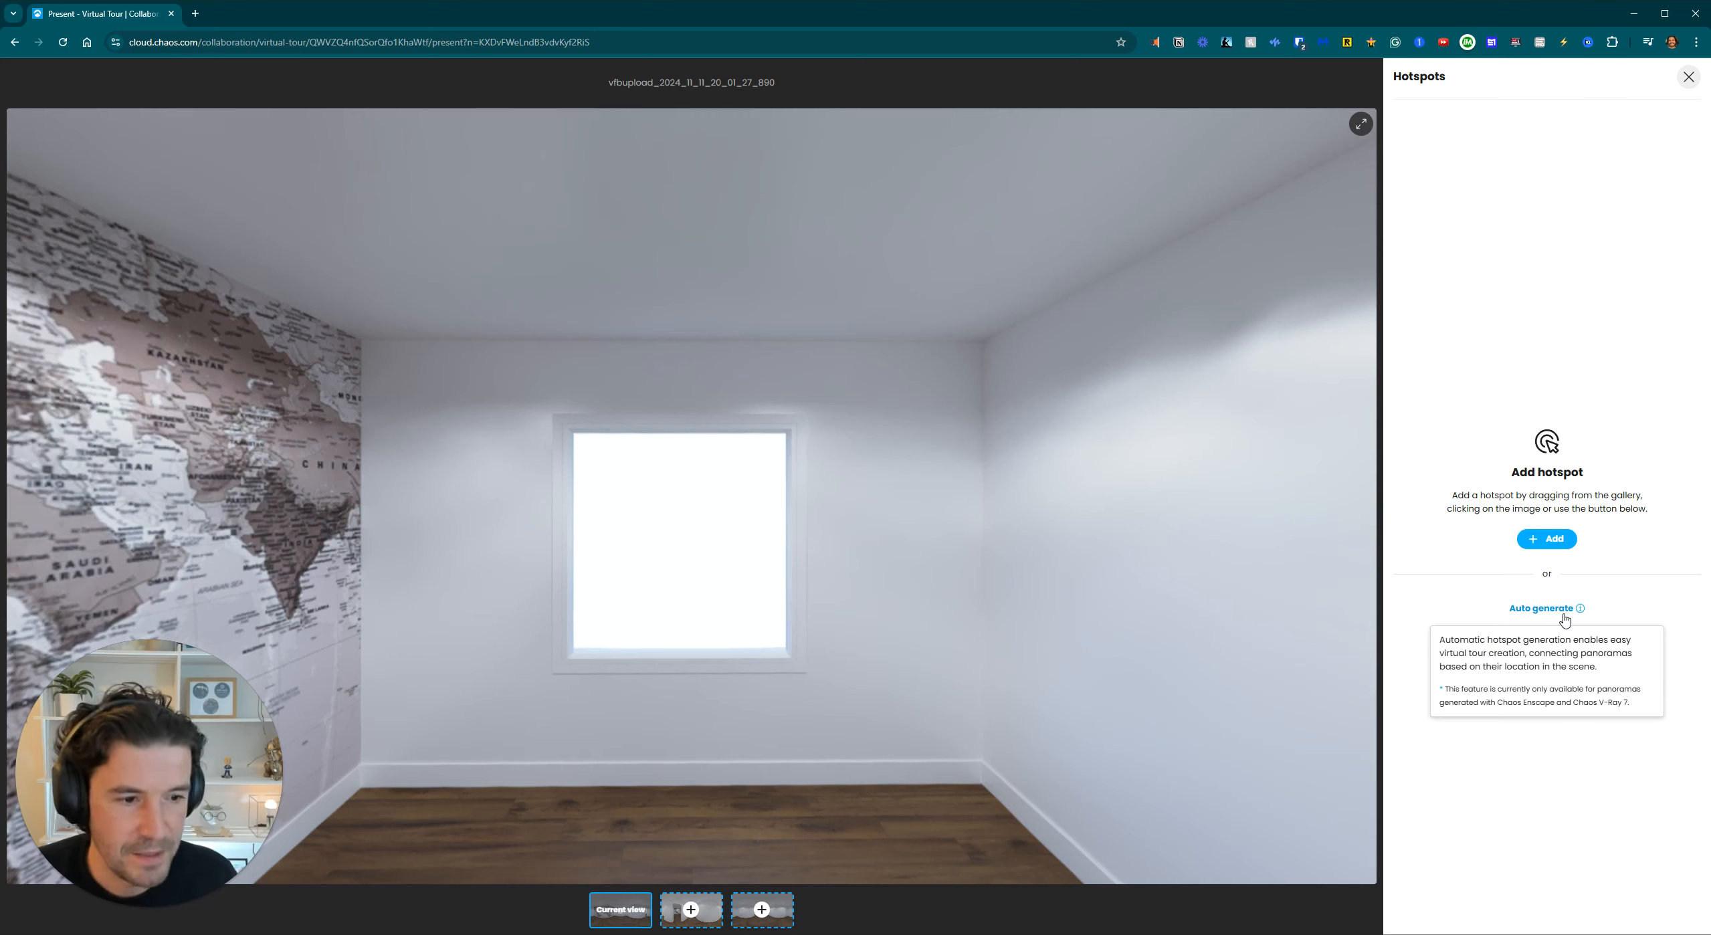
{"action": "left_click", "coordinate": [1542, 609]}
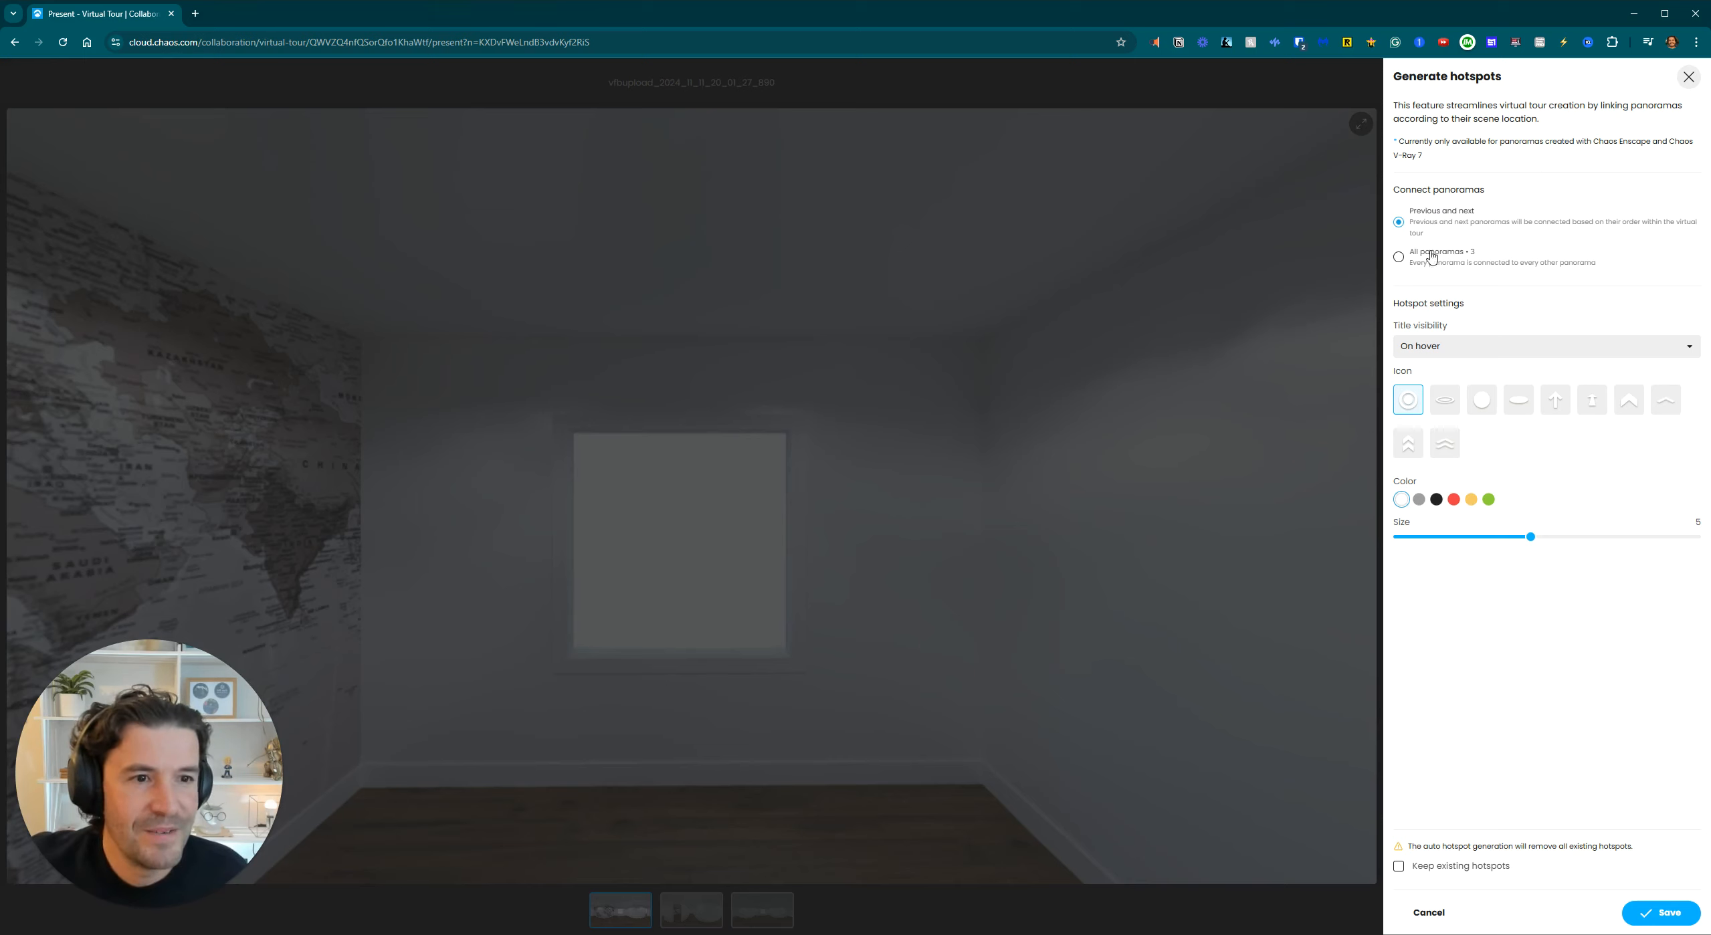
{"action": "left_click", "coordinate": [1431, 346]}
{"action": "left_click", "coordinate": [1478, 424]}
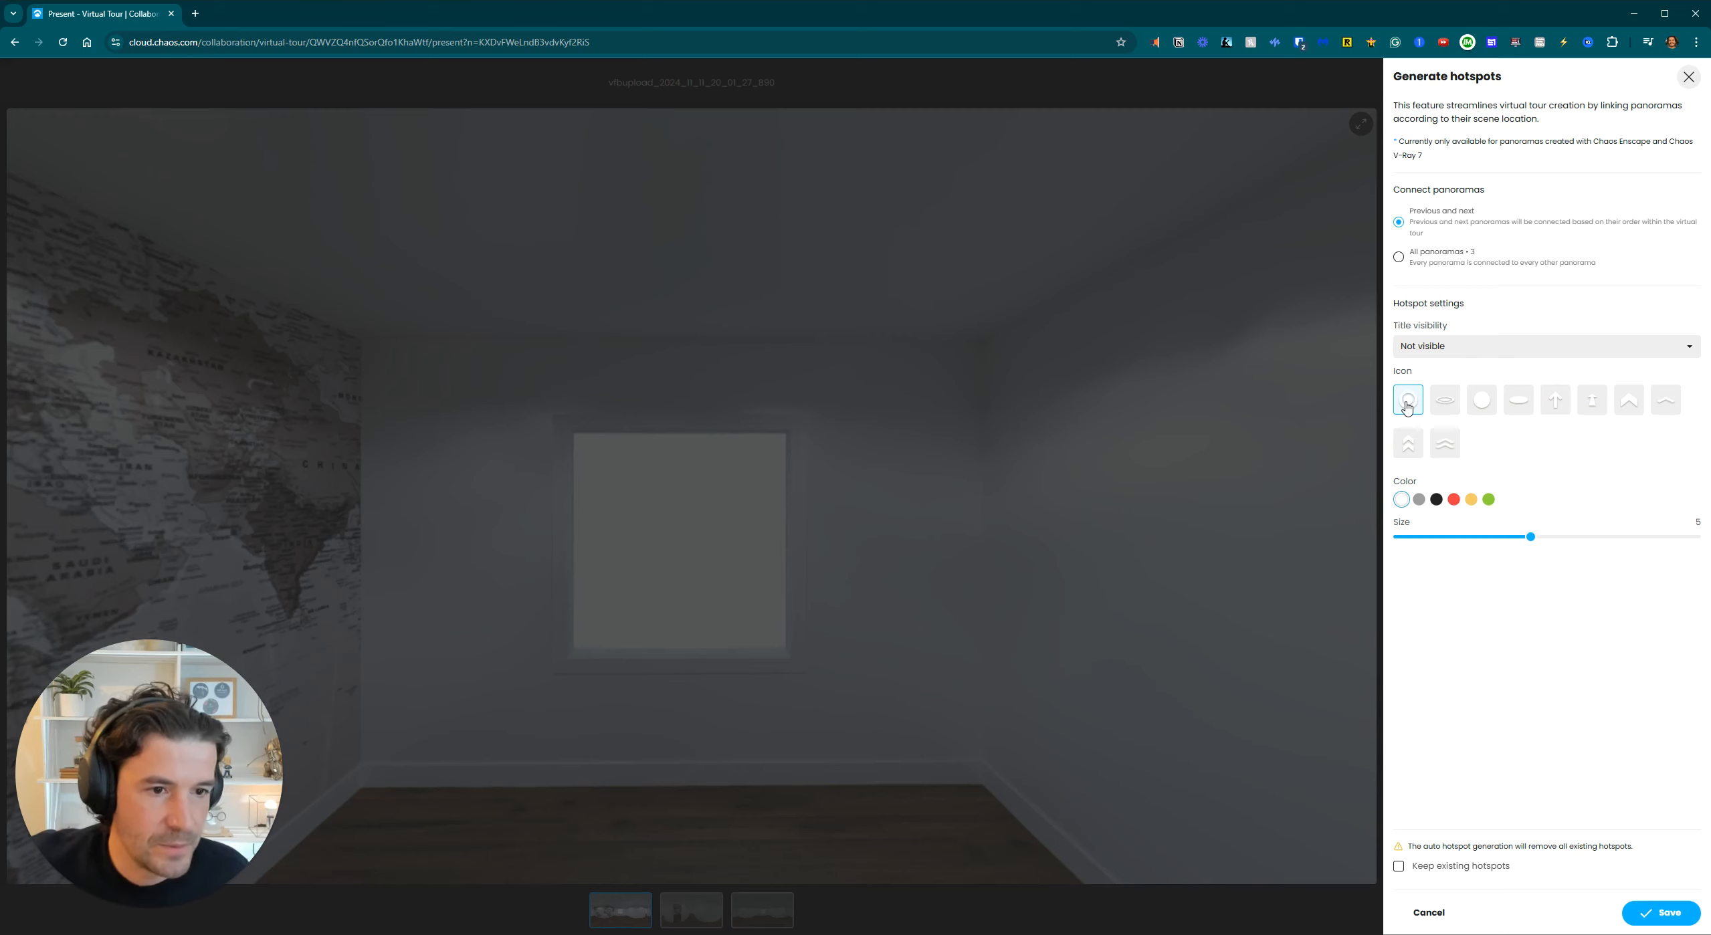
{"action": "left_click", "coordinate": [1454, 500]}
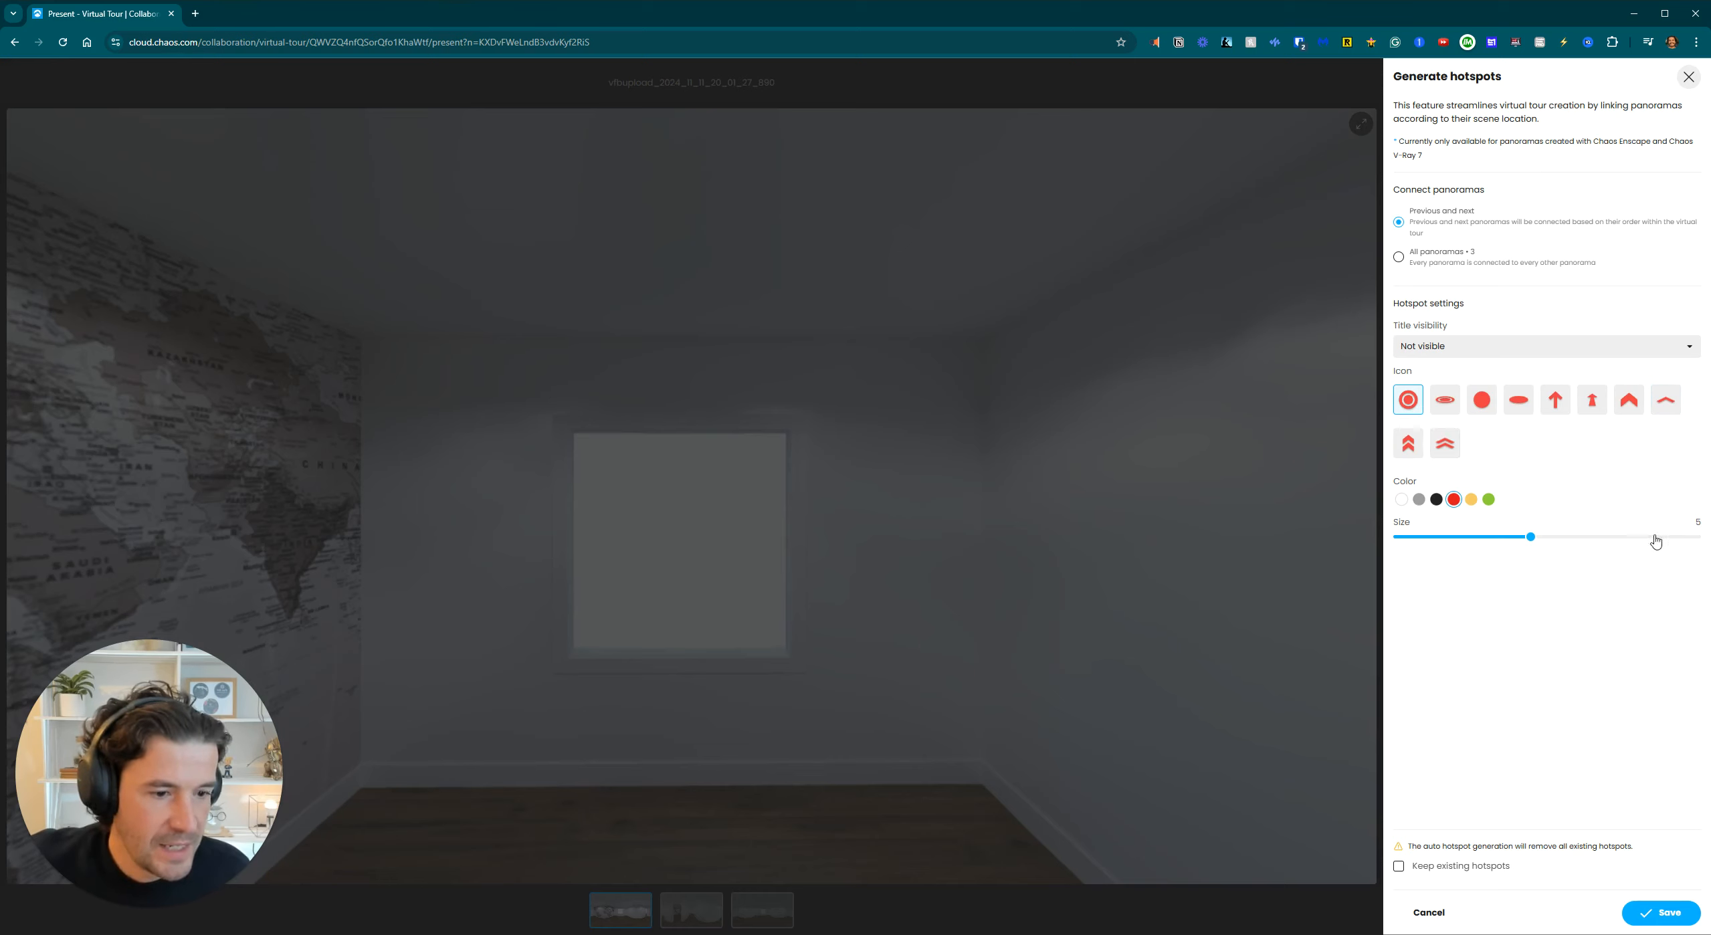
{"action": "left_click", "coordinate": [1660, 913]}
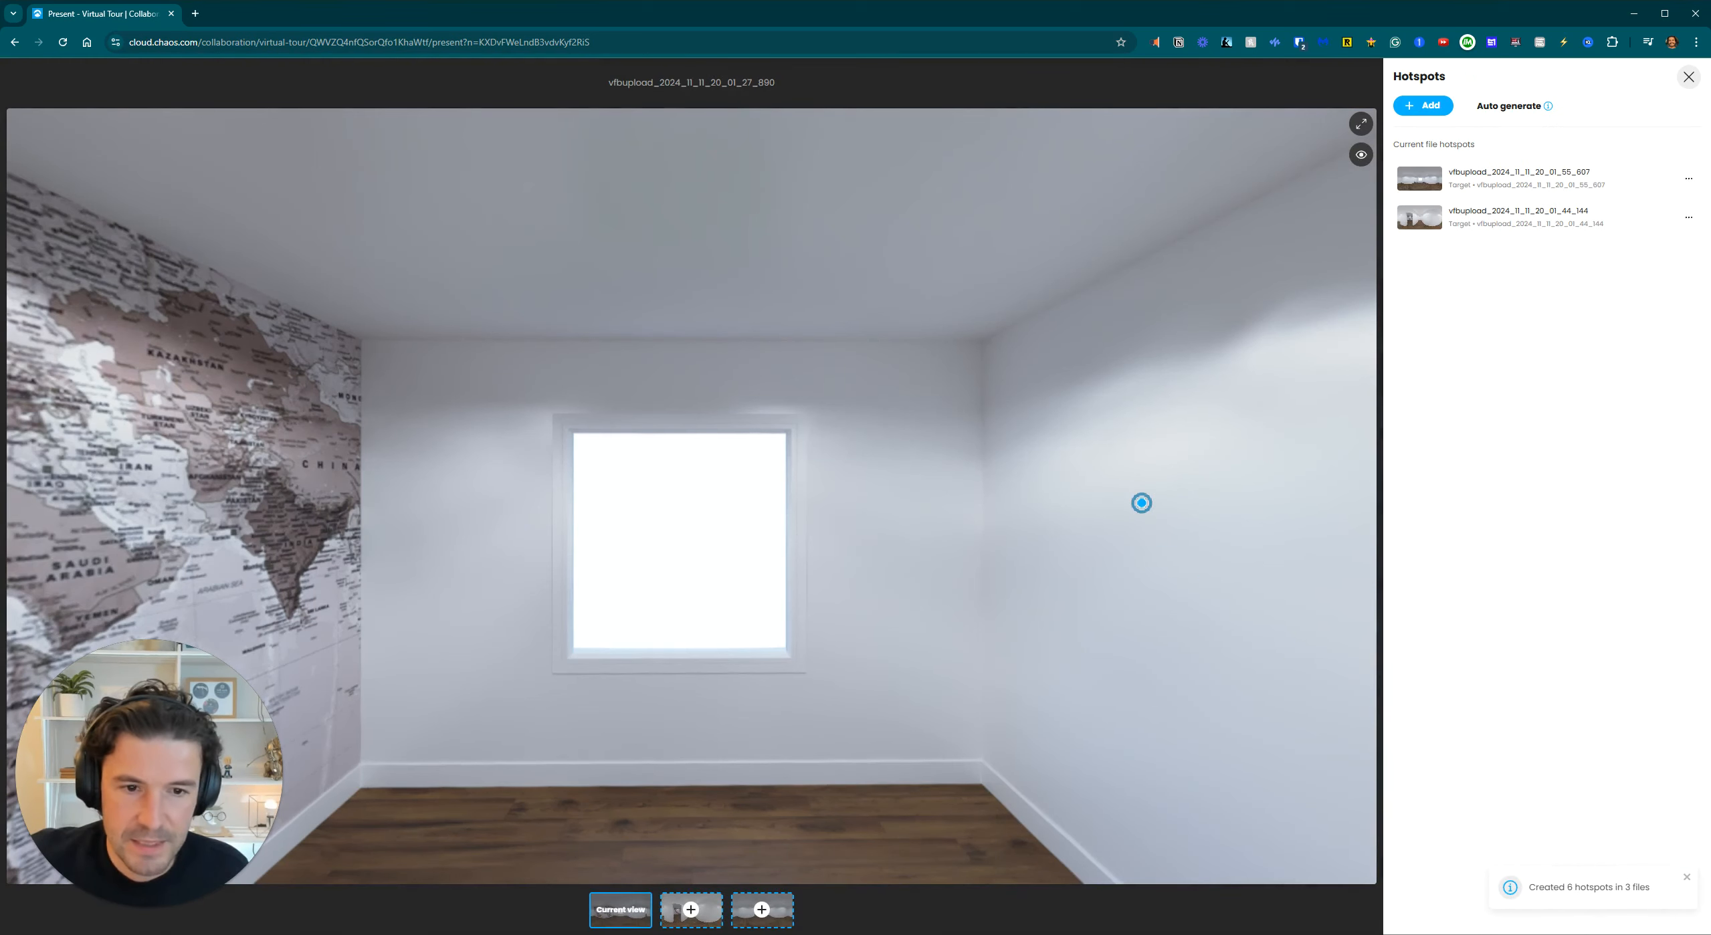
Move the hotspot leading to the hallway panorama into the open doorway of the map room and confirm its placement.
{"action": "left_click_drag", "start_coordinate": [1138, 500], "coordinate": [605, 486]}
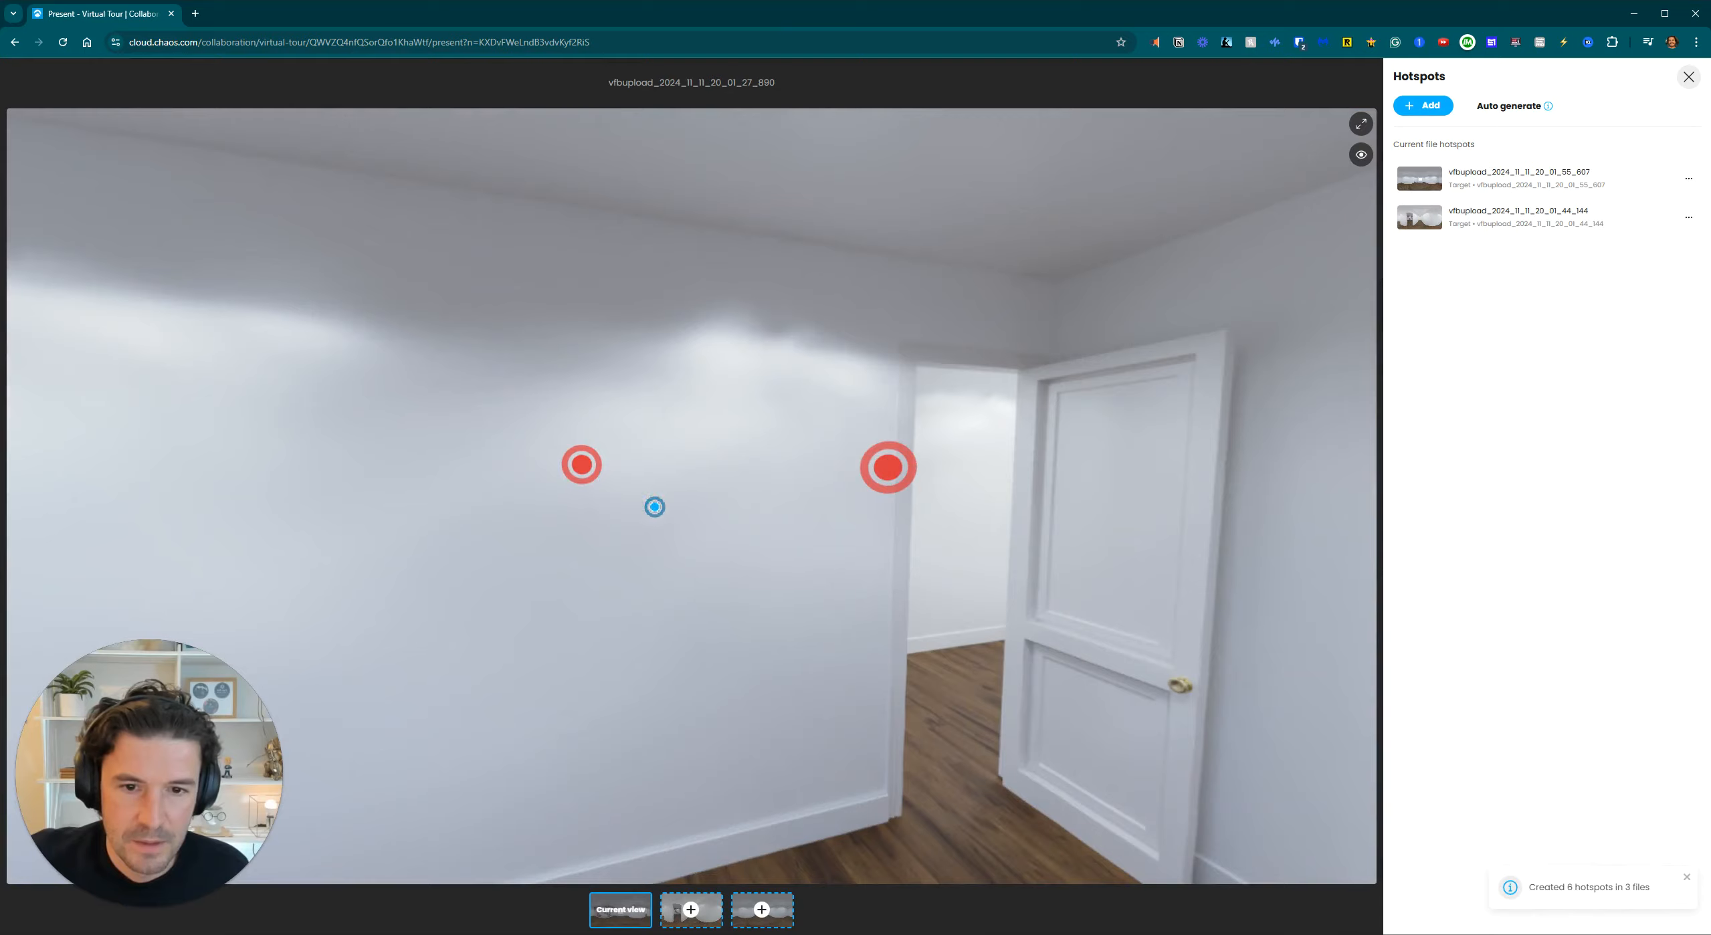
{"action": "left_click_drag", "start_coordinate": [860, 542], "coordinate": [652, 512]}
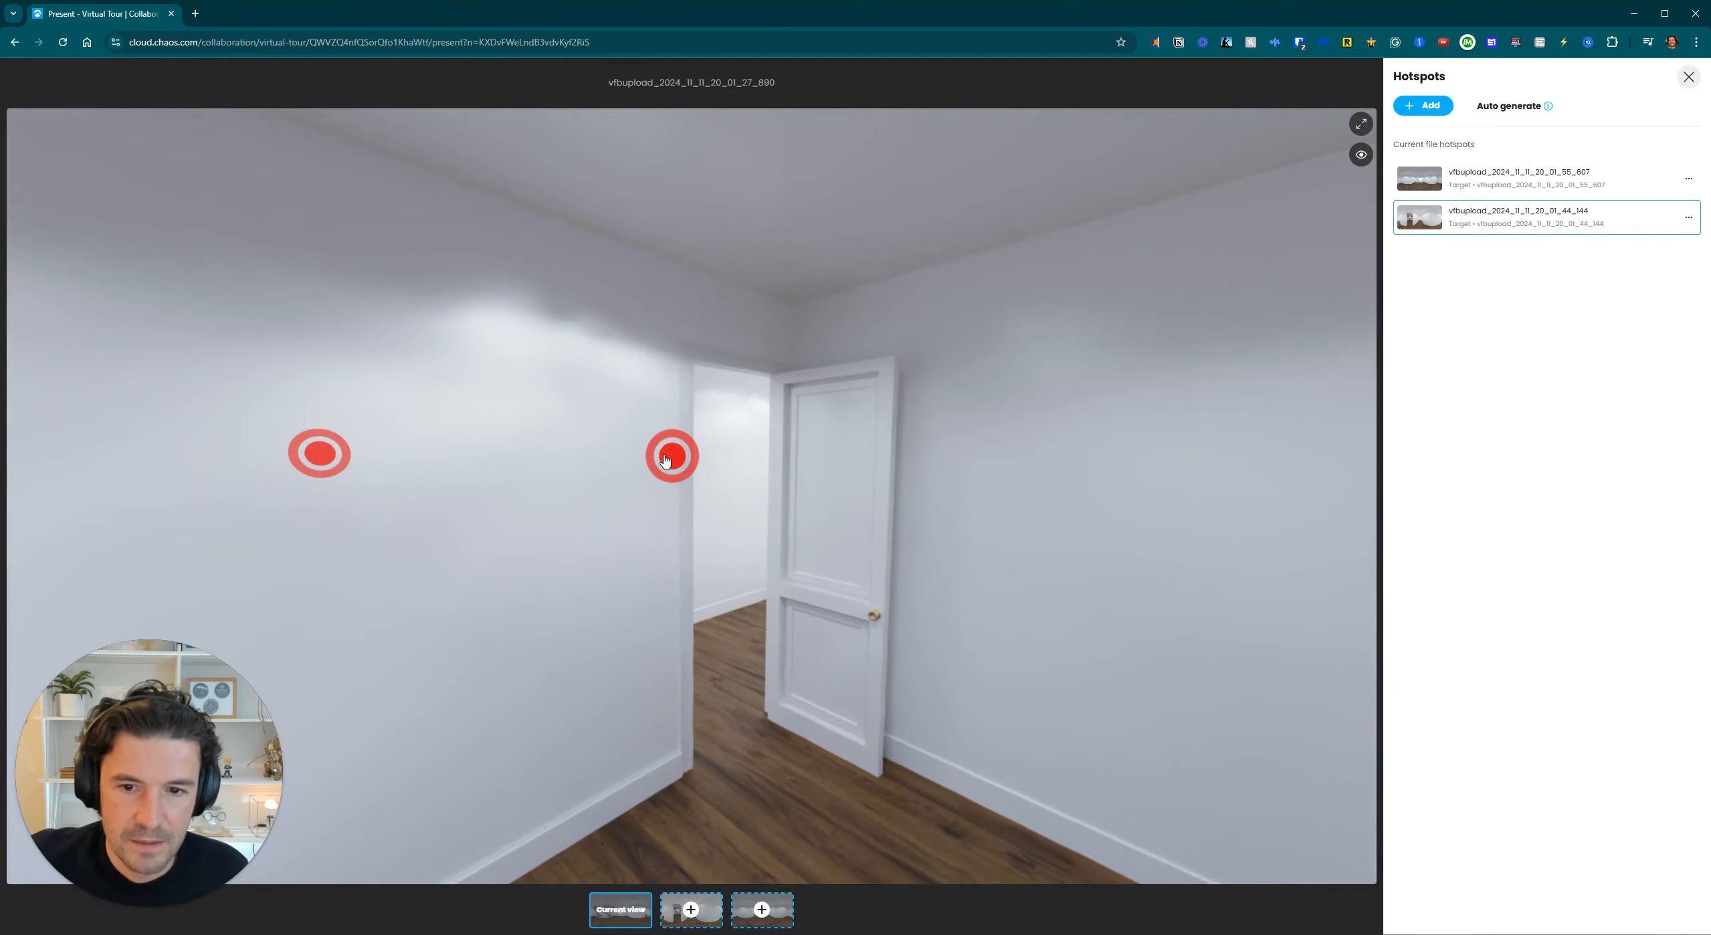
{"action": "mouse_move", "coordinate": [664, 455]}
{"action": "left_mouse_down"}
{"action": "mouse_move", "coordinate": [699, 502]}
{"action": "mouse_move", "coordinate": [890, 501]}
{"action": "left_mouse_up"}
{"action": "left_click", "coordinate": [804, 527]}
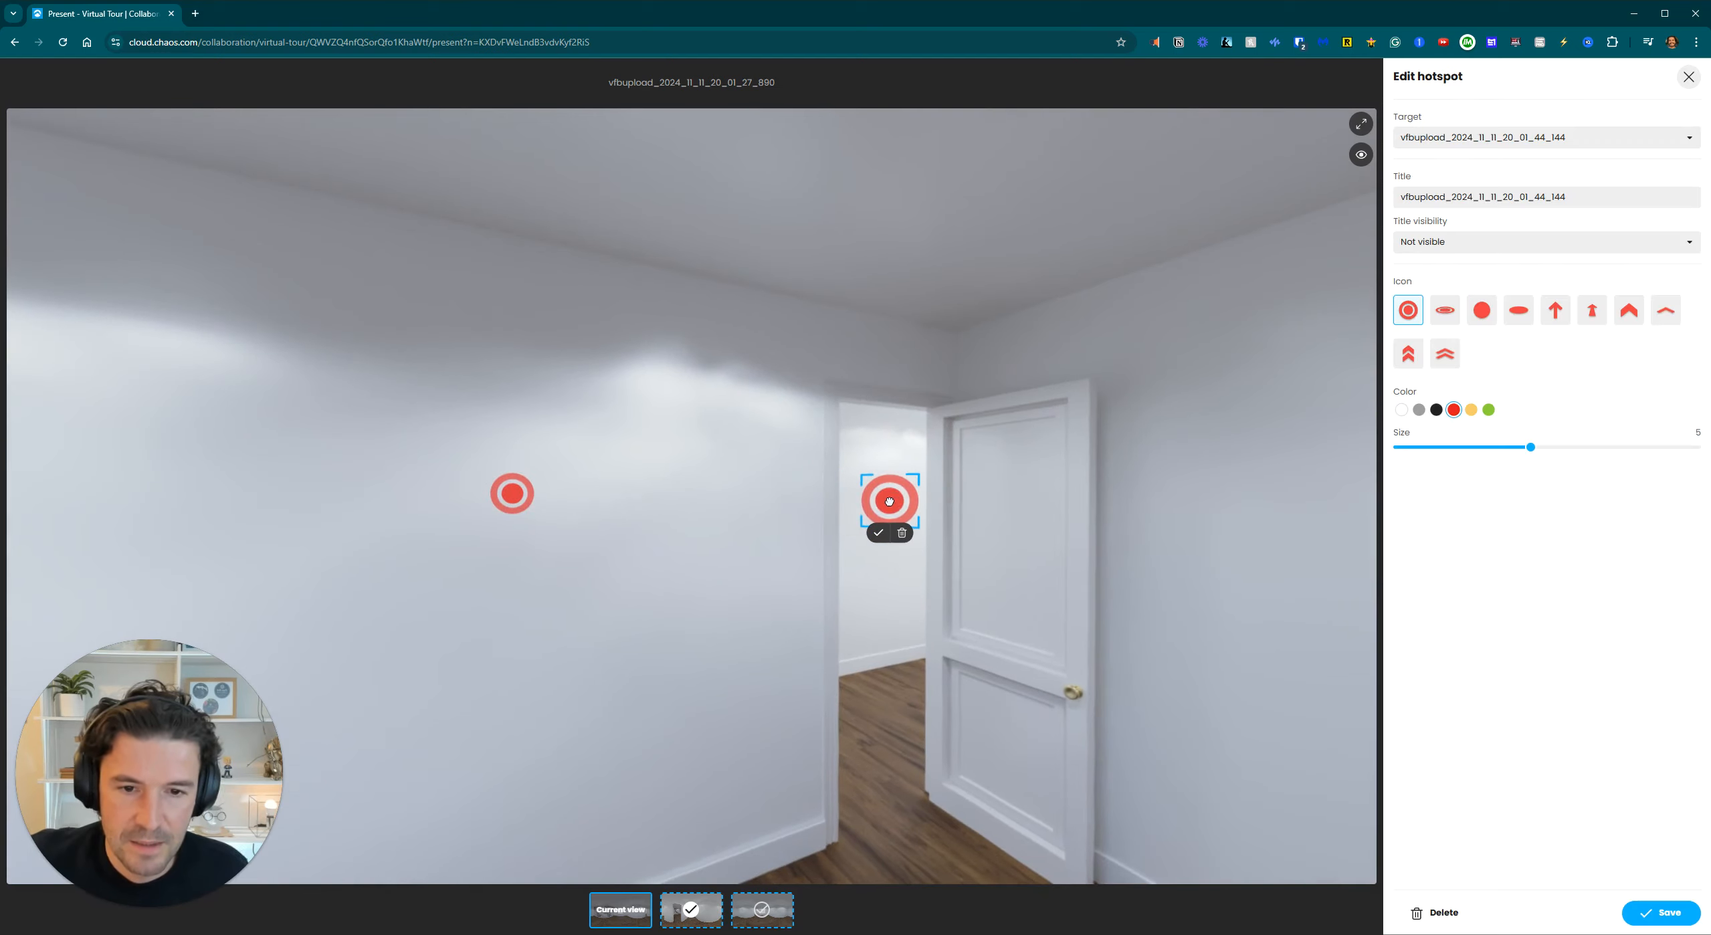
{"action": "left_click", "coordinate": [880, 533]}
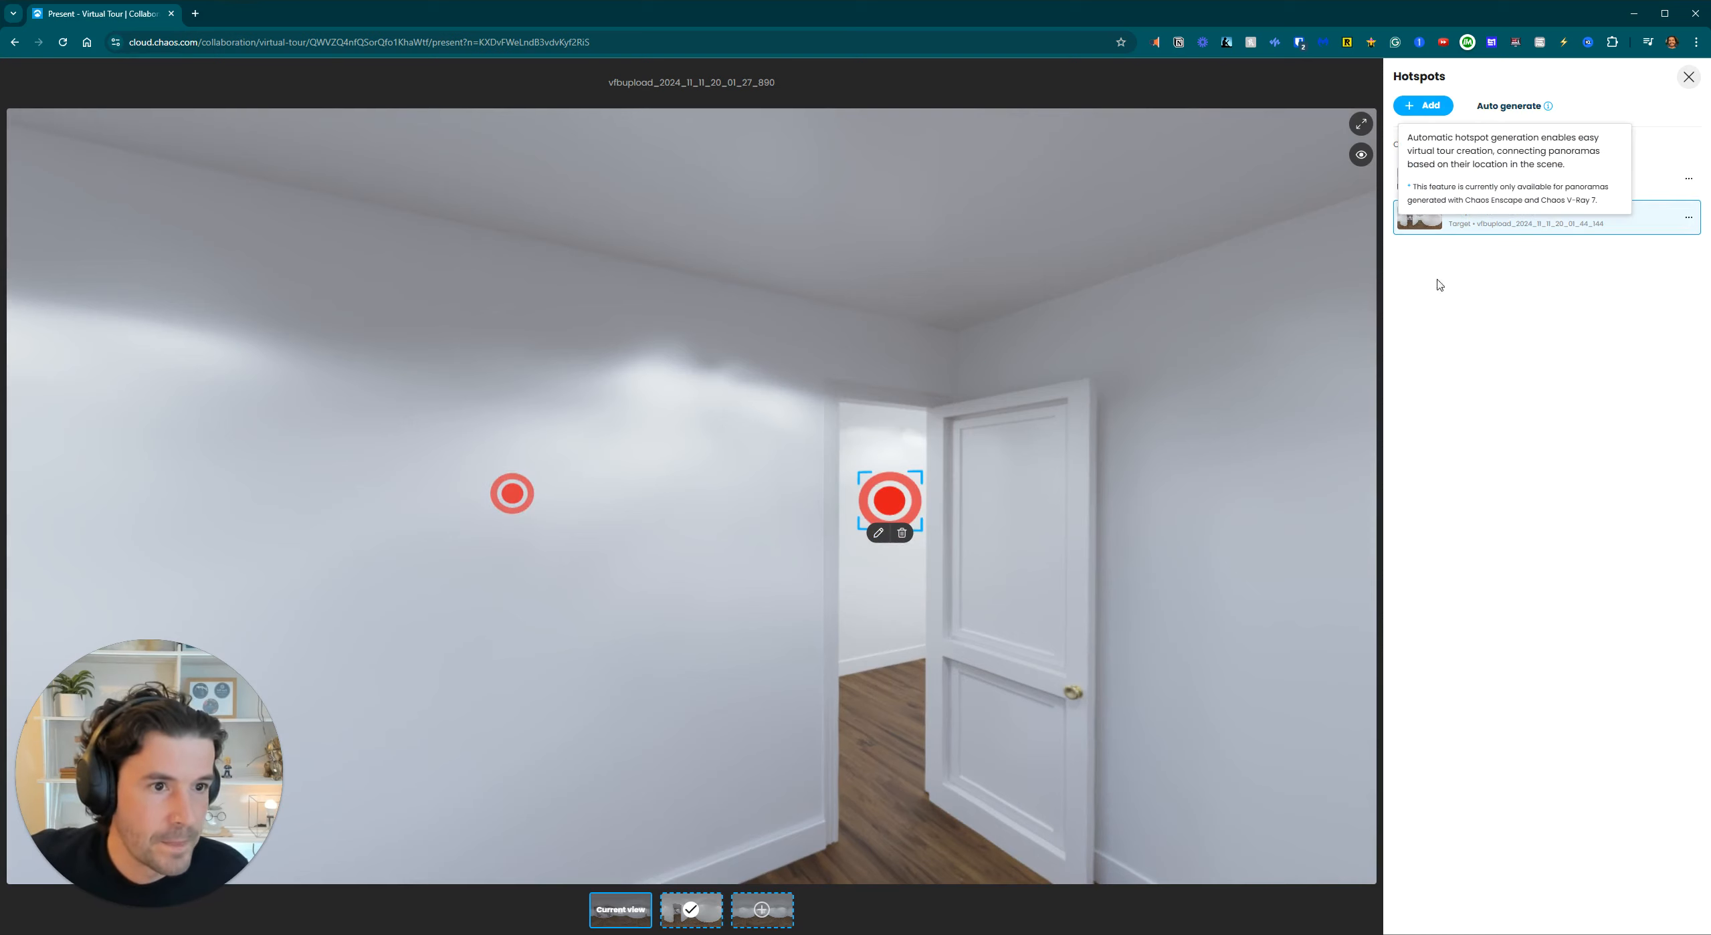
Regenerate the hotspots automatically with the default white icon and Previous and next connections, without keeping the existing ones.
{"action": "left_click", "coordinate": [1572, 188]}
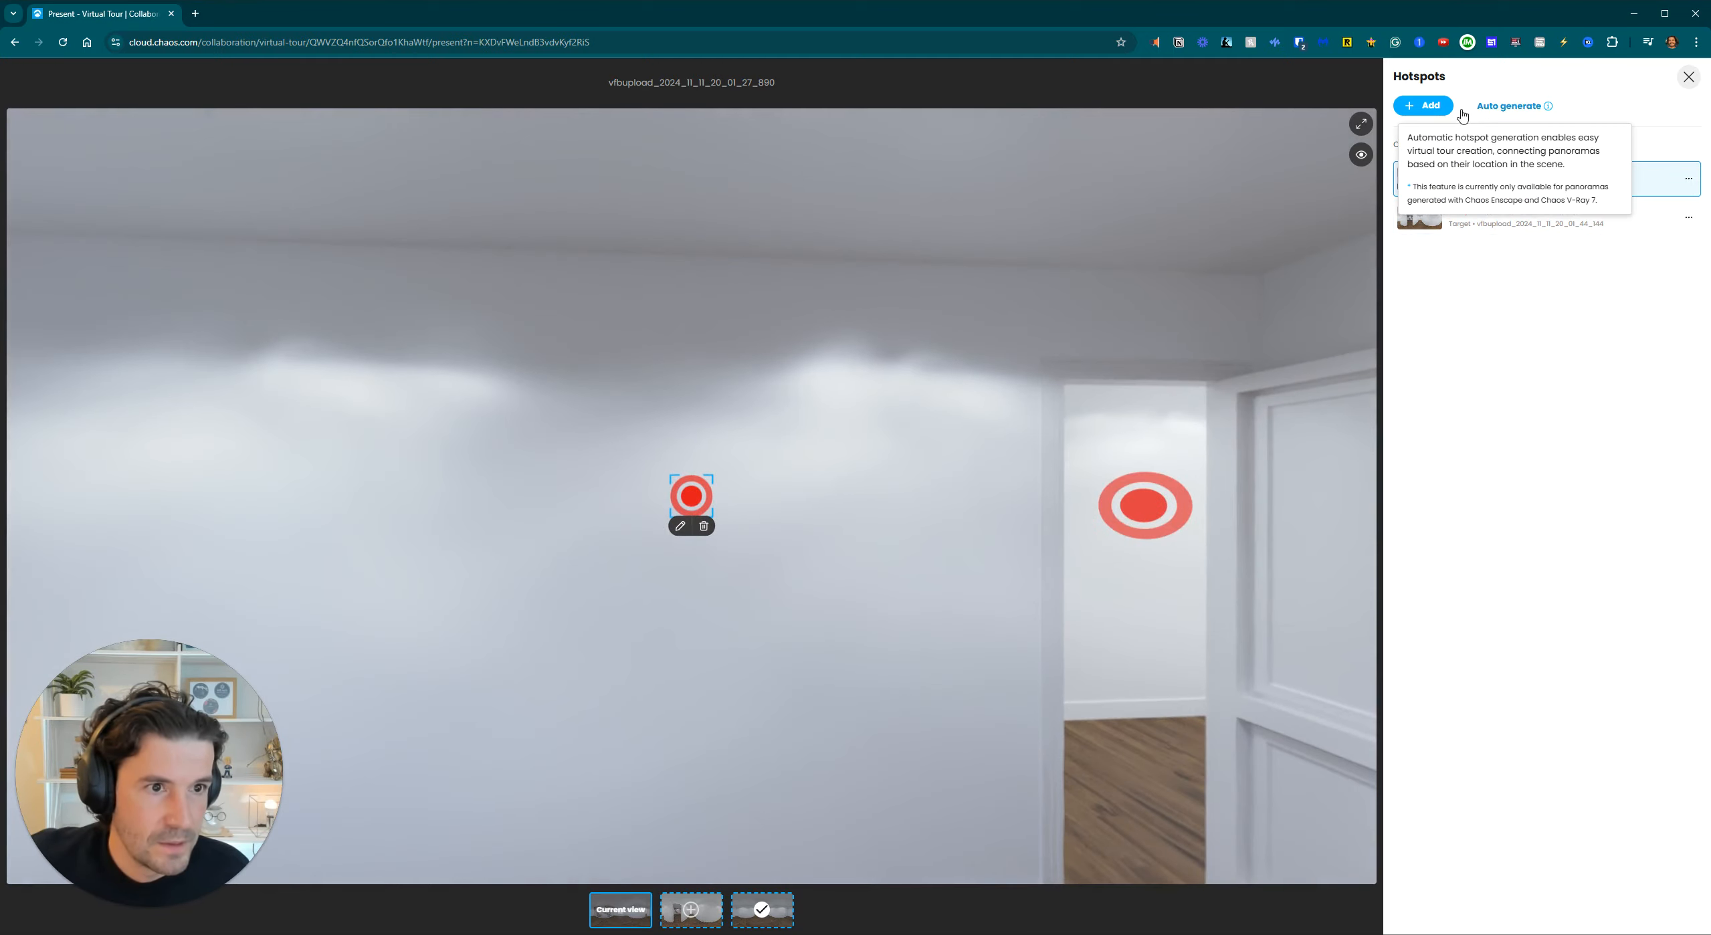
{"action": "left_click", "coordinate": [1513, 105]}
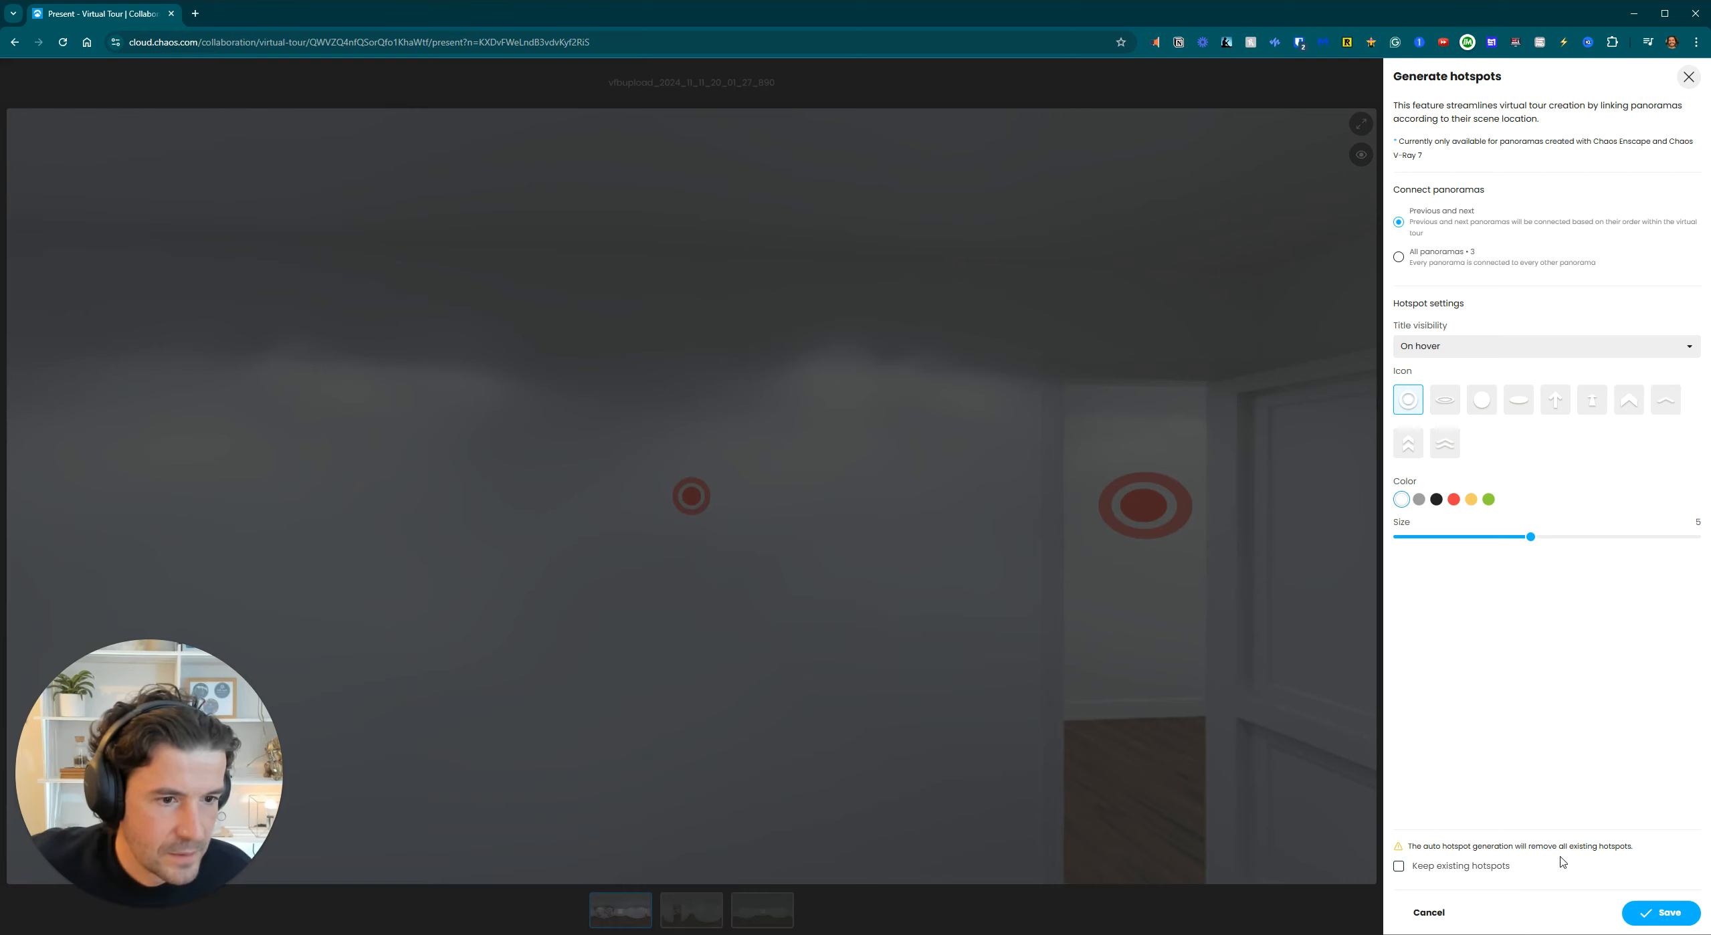
{"action": "left_click", "coordinate": [1650, 910]}
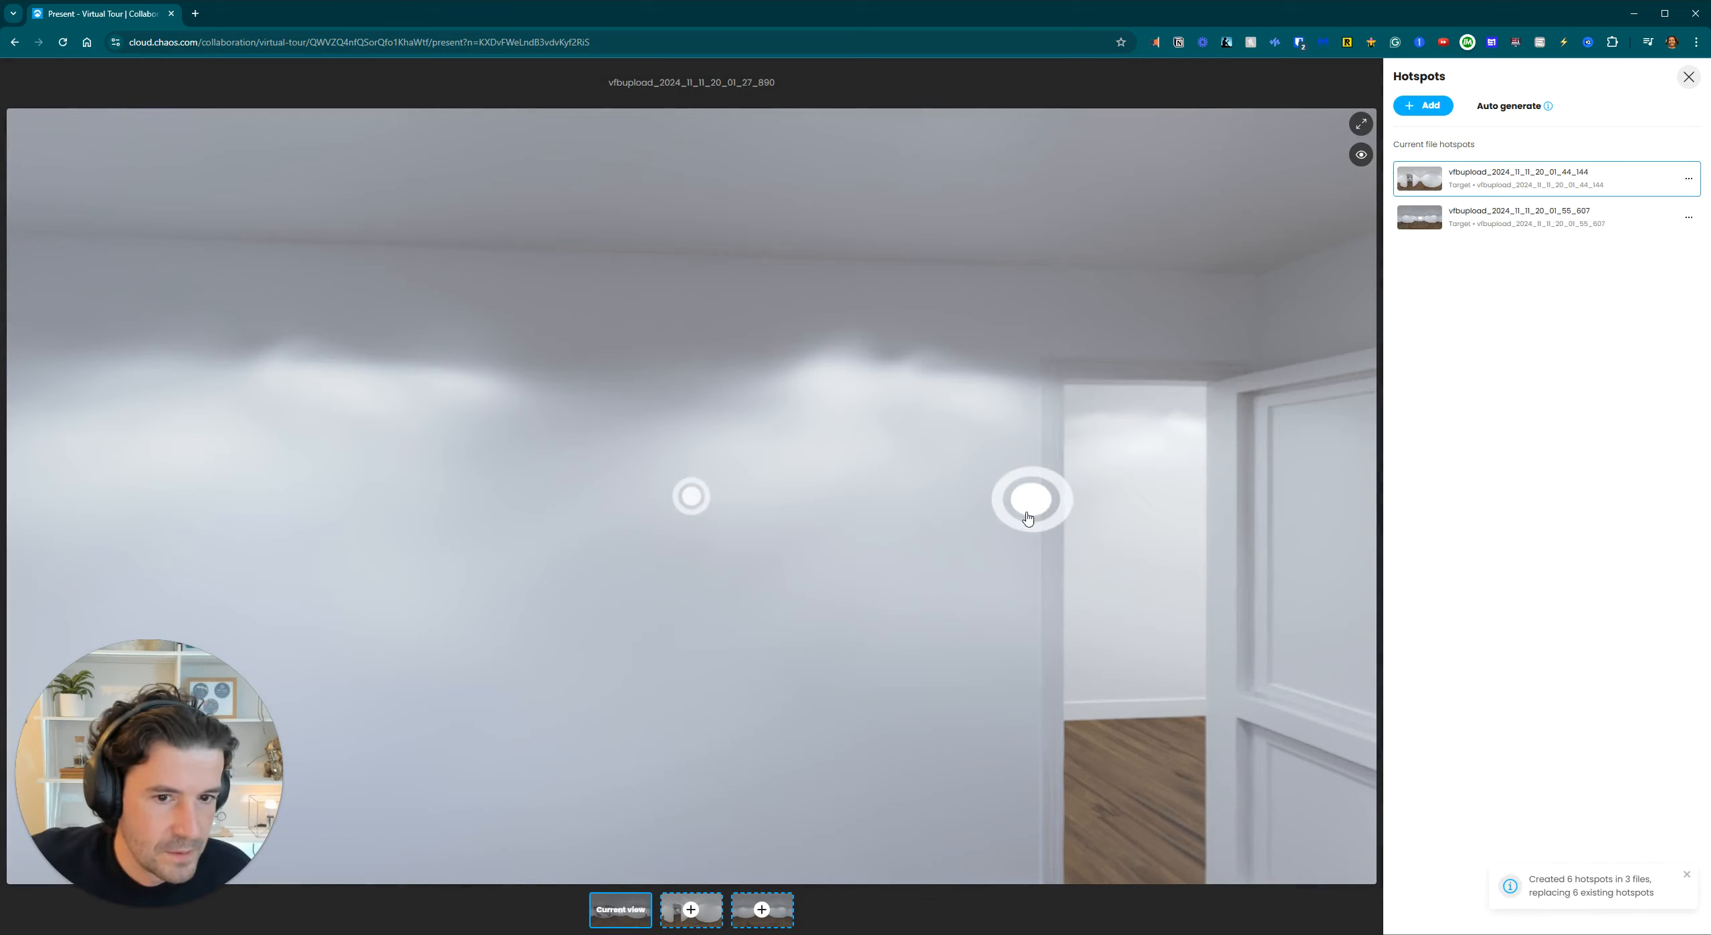
Regenerate the hotspots in red with titles not visible, connecting all panoramas to each other.
{"action": "left_click", "coordinate": [1508, 106]}
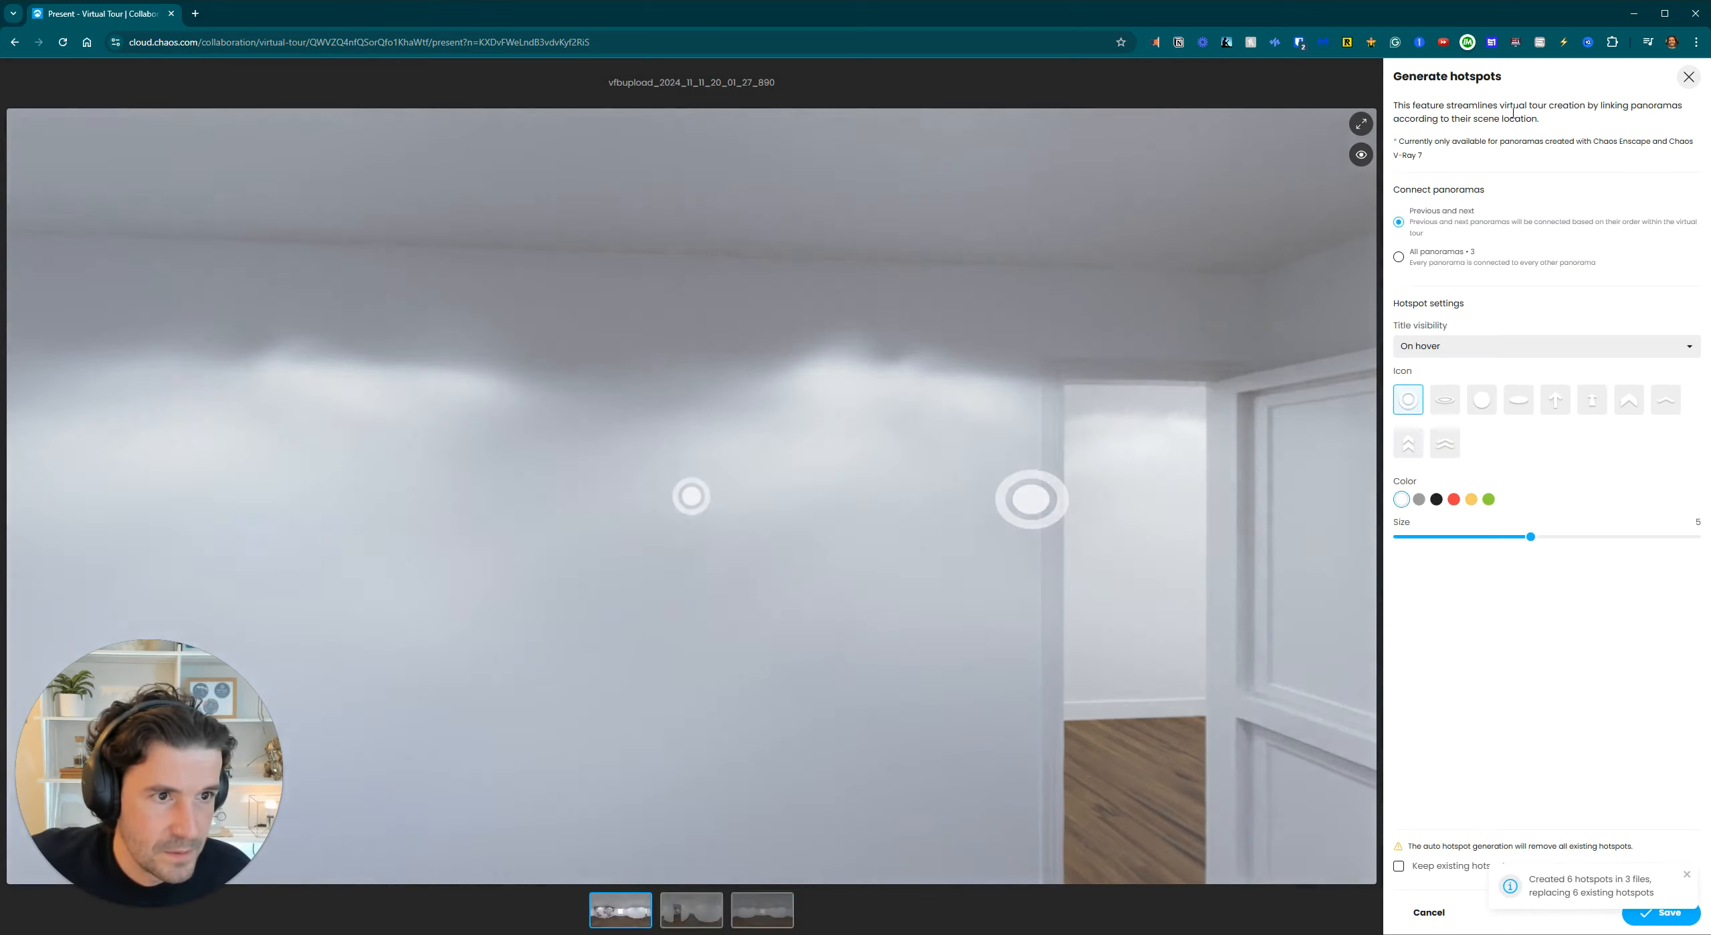
{"action": "left_click", "coordinate": [1454, 499]}
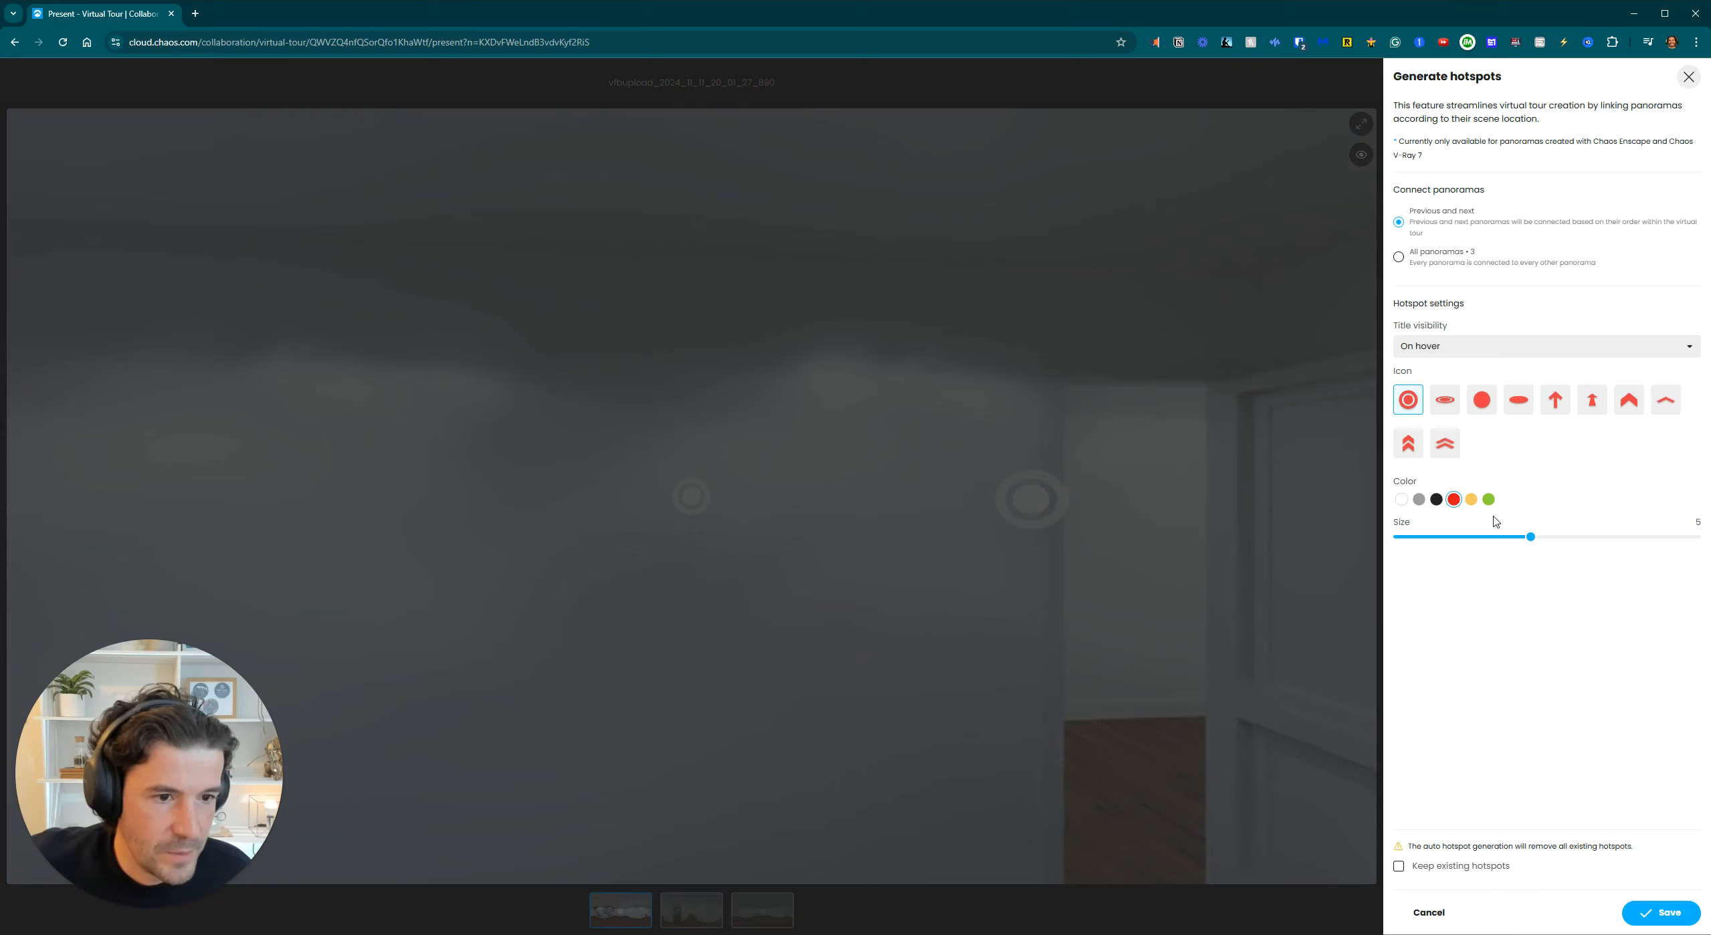
{"action": "left_click", "coordinate": [1435, 345]}
{"action": "left_click", "coordinate": [1460, 422]}
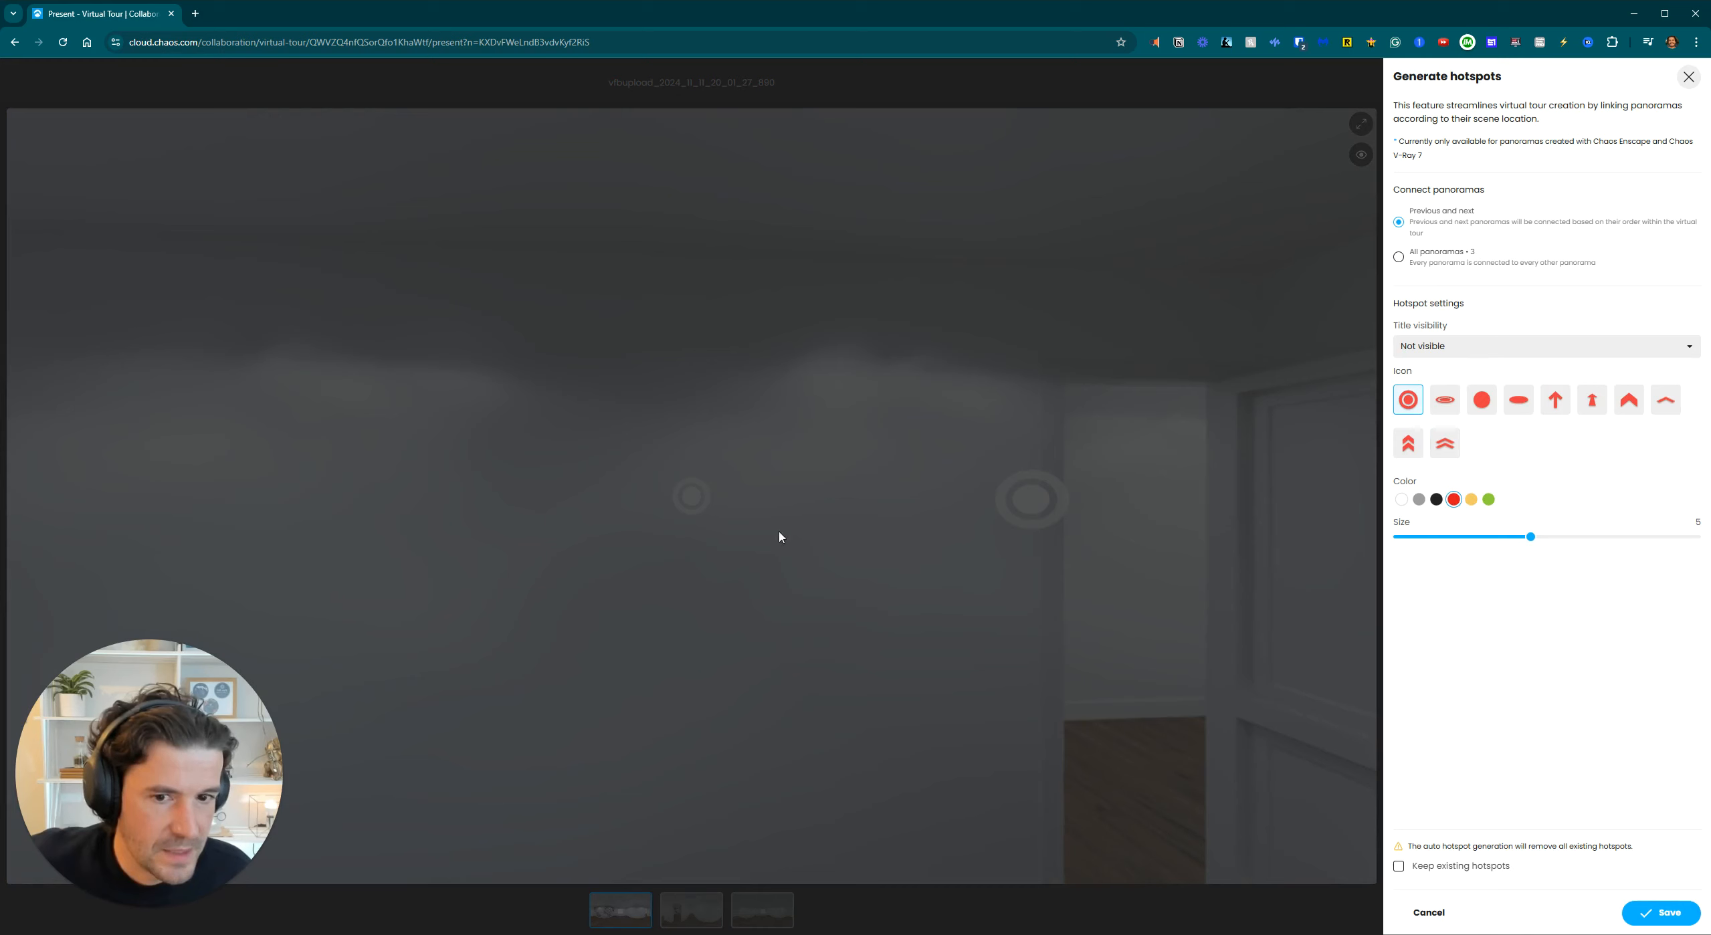
{"action": "left_click", "coordinate": [1450, 260]}
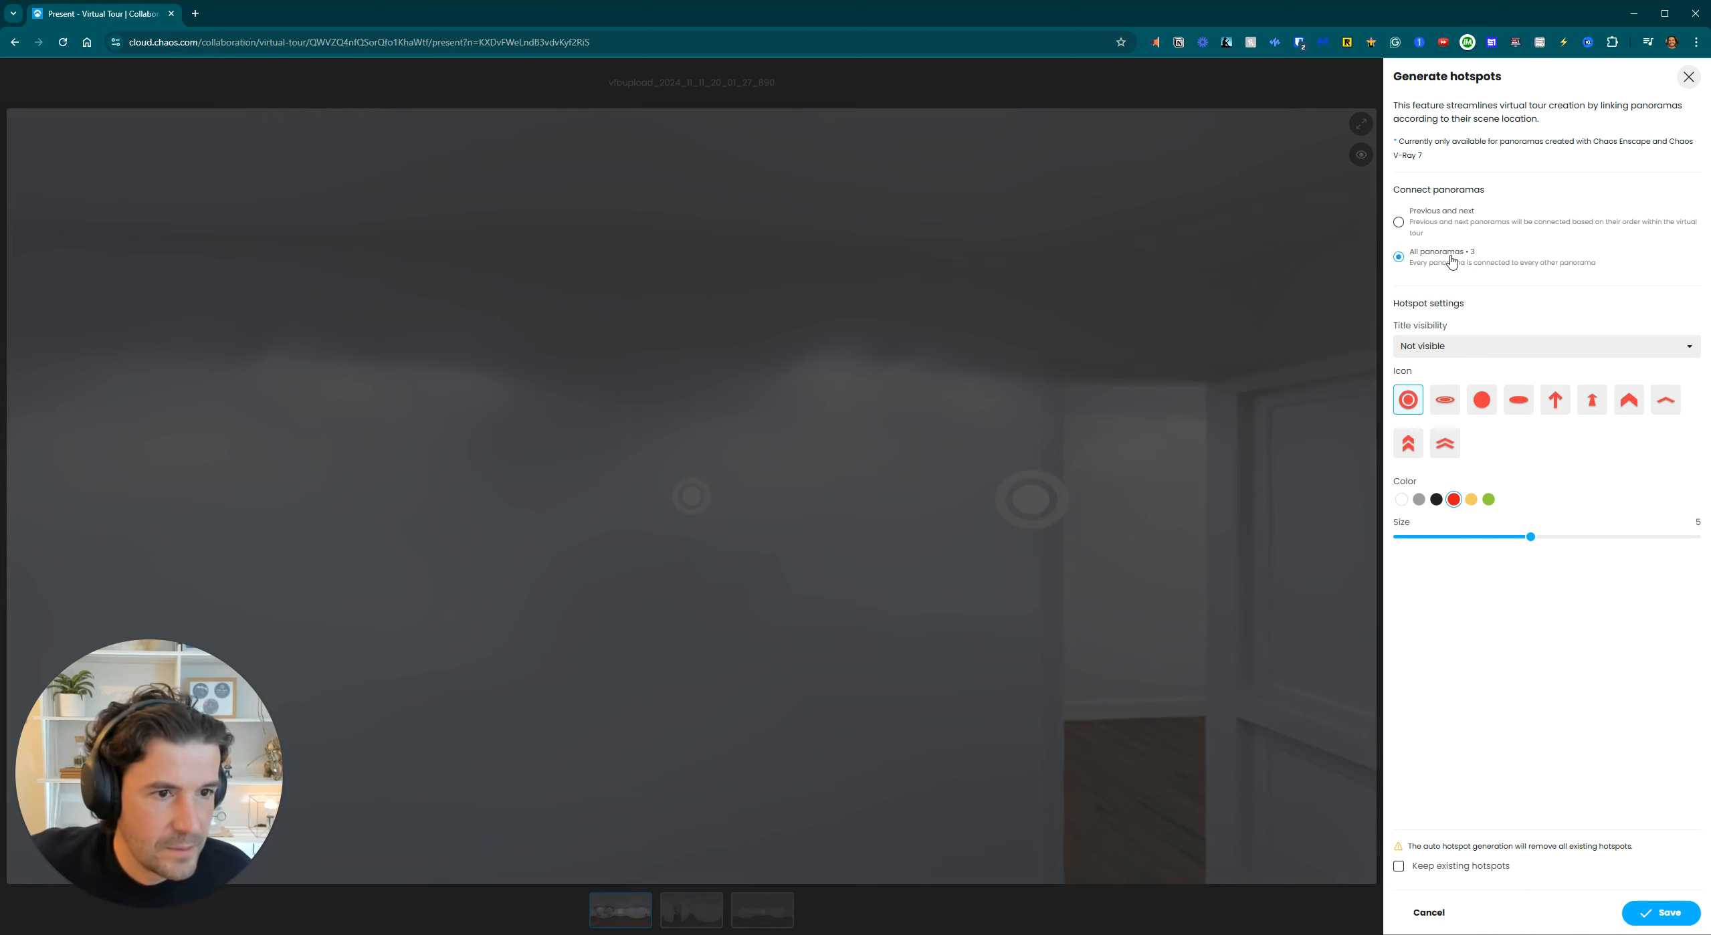
{"action": "left_click", "coordinate": [1659, 911]}
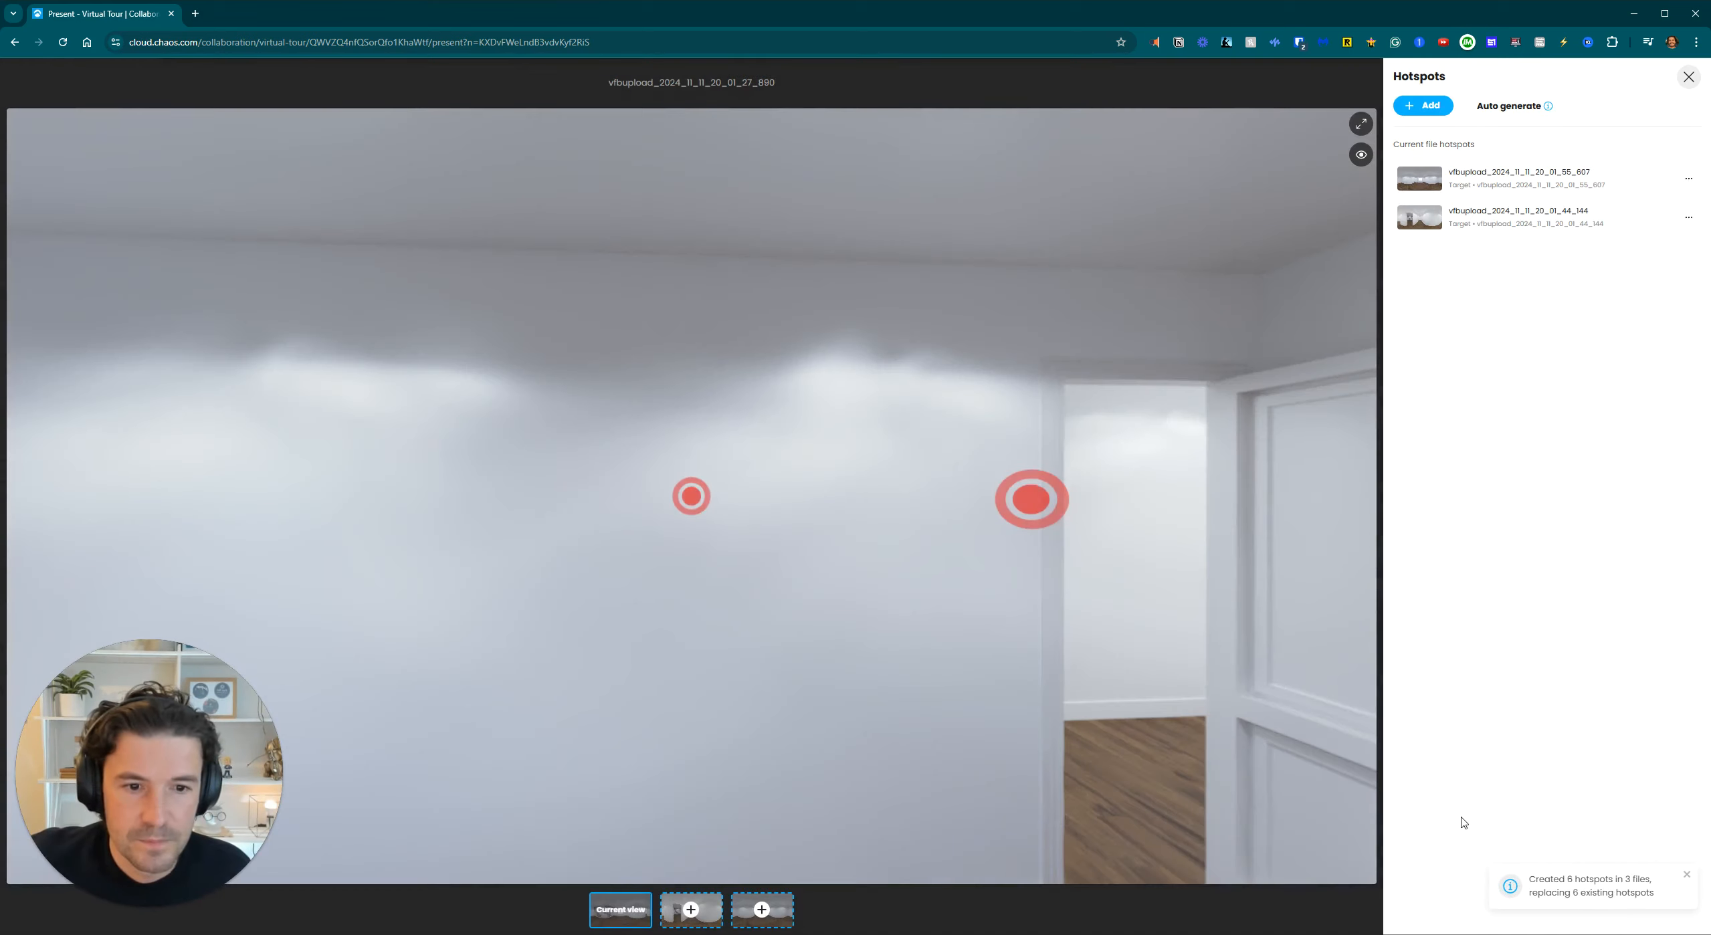
Regenerate the hotspots in red with titles not visible, connecting the previous and next panoramas without keeping the existing hotspots.
{"action": "left_click", "coordinate": [1508, 106]}
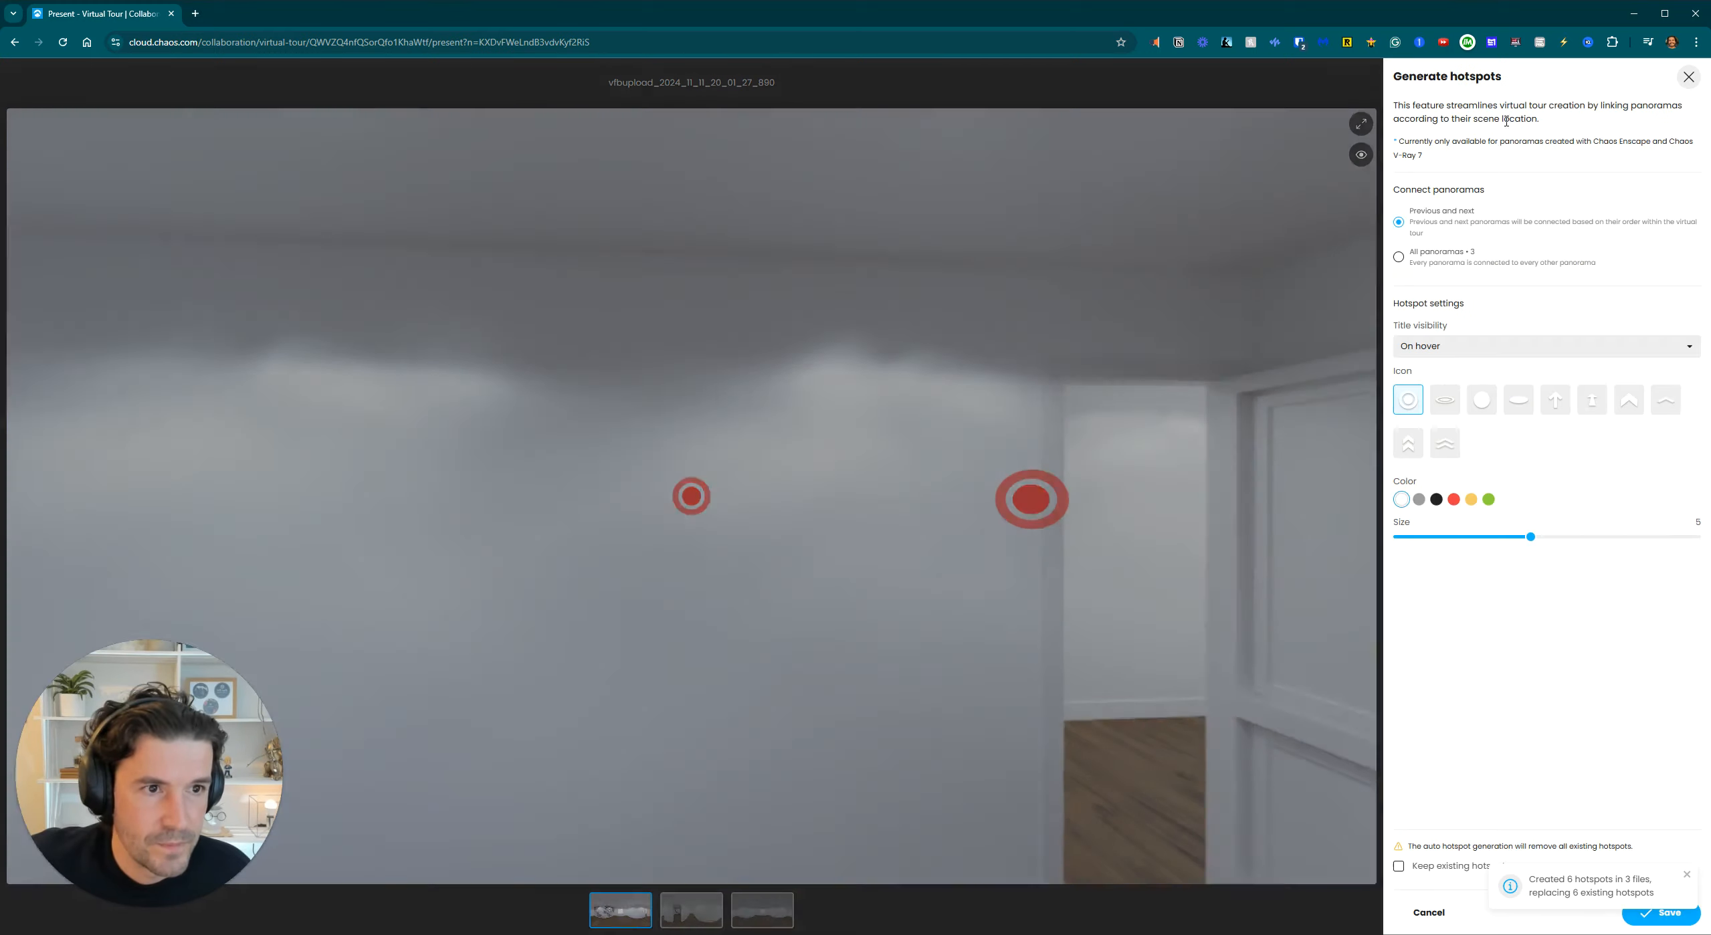
{"action": "left_click", "coordinate": [1453, 499]}
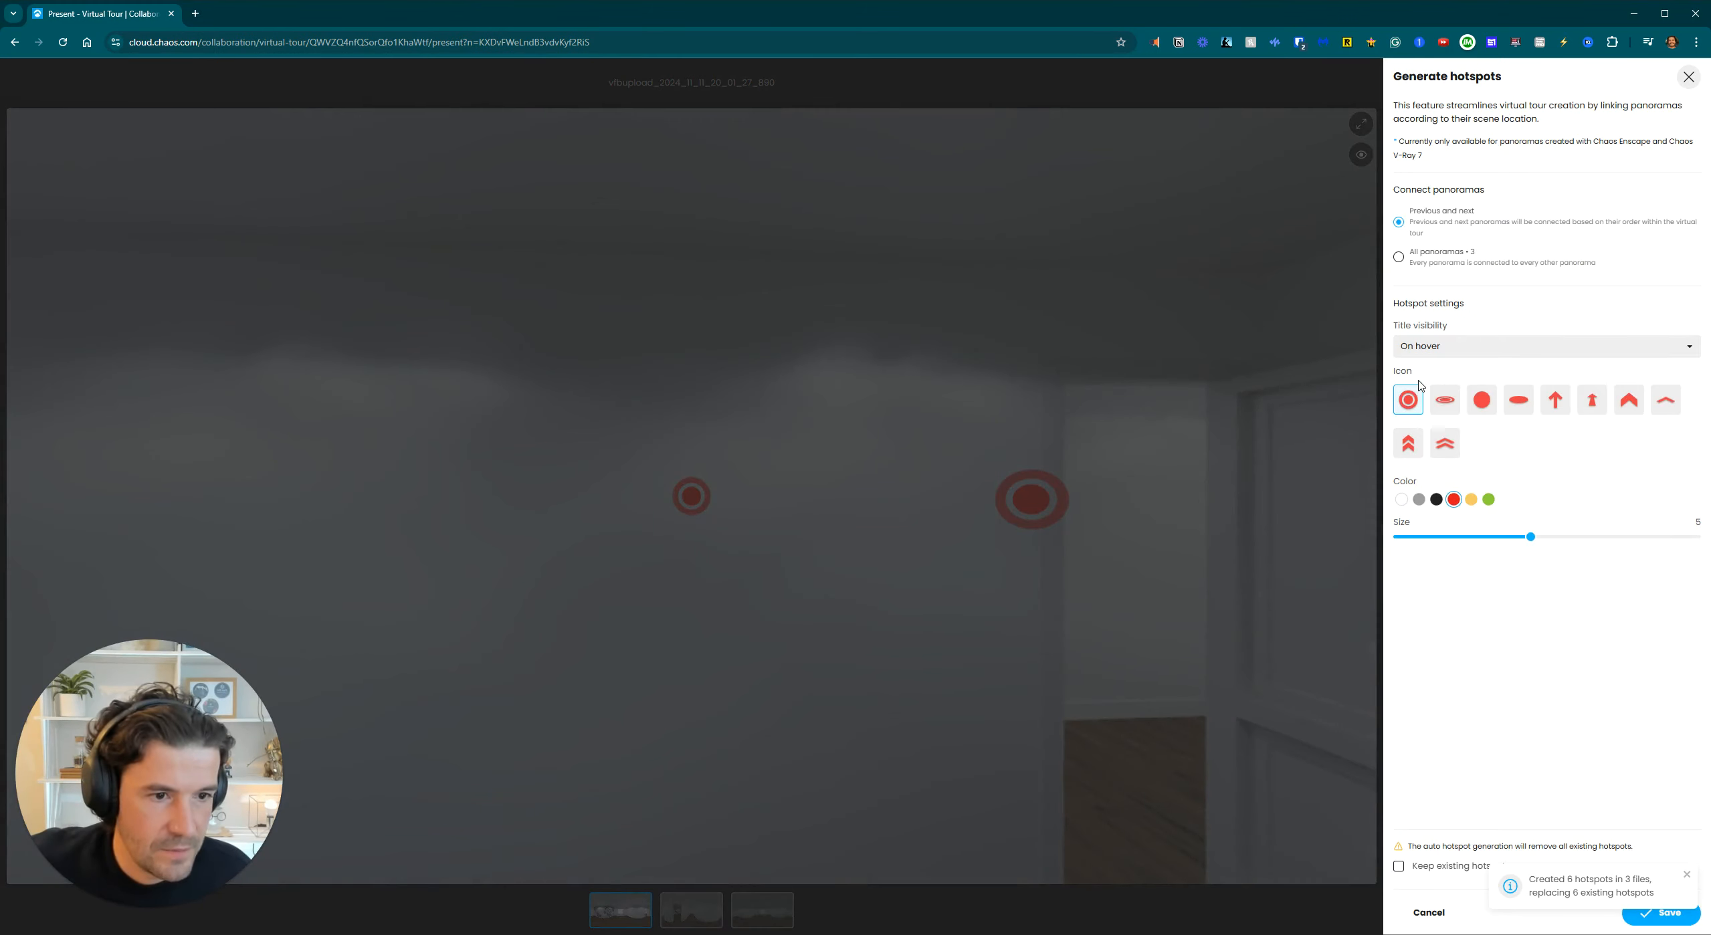
{"action": "left_click", "coordinate": [1521, 342]}
{"action": "left_click", "coordinate": [1451, 427]}
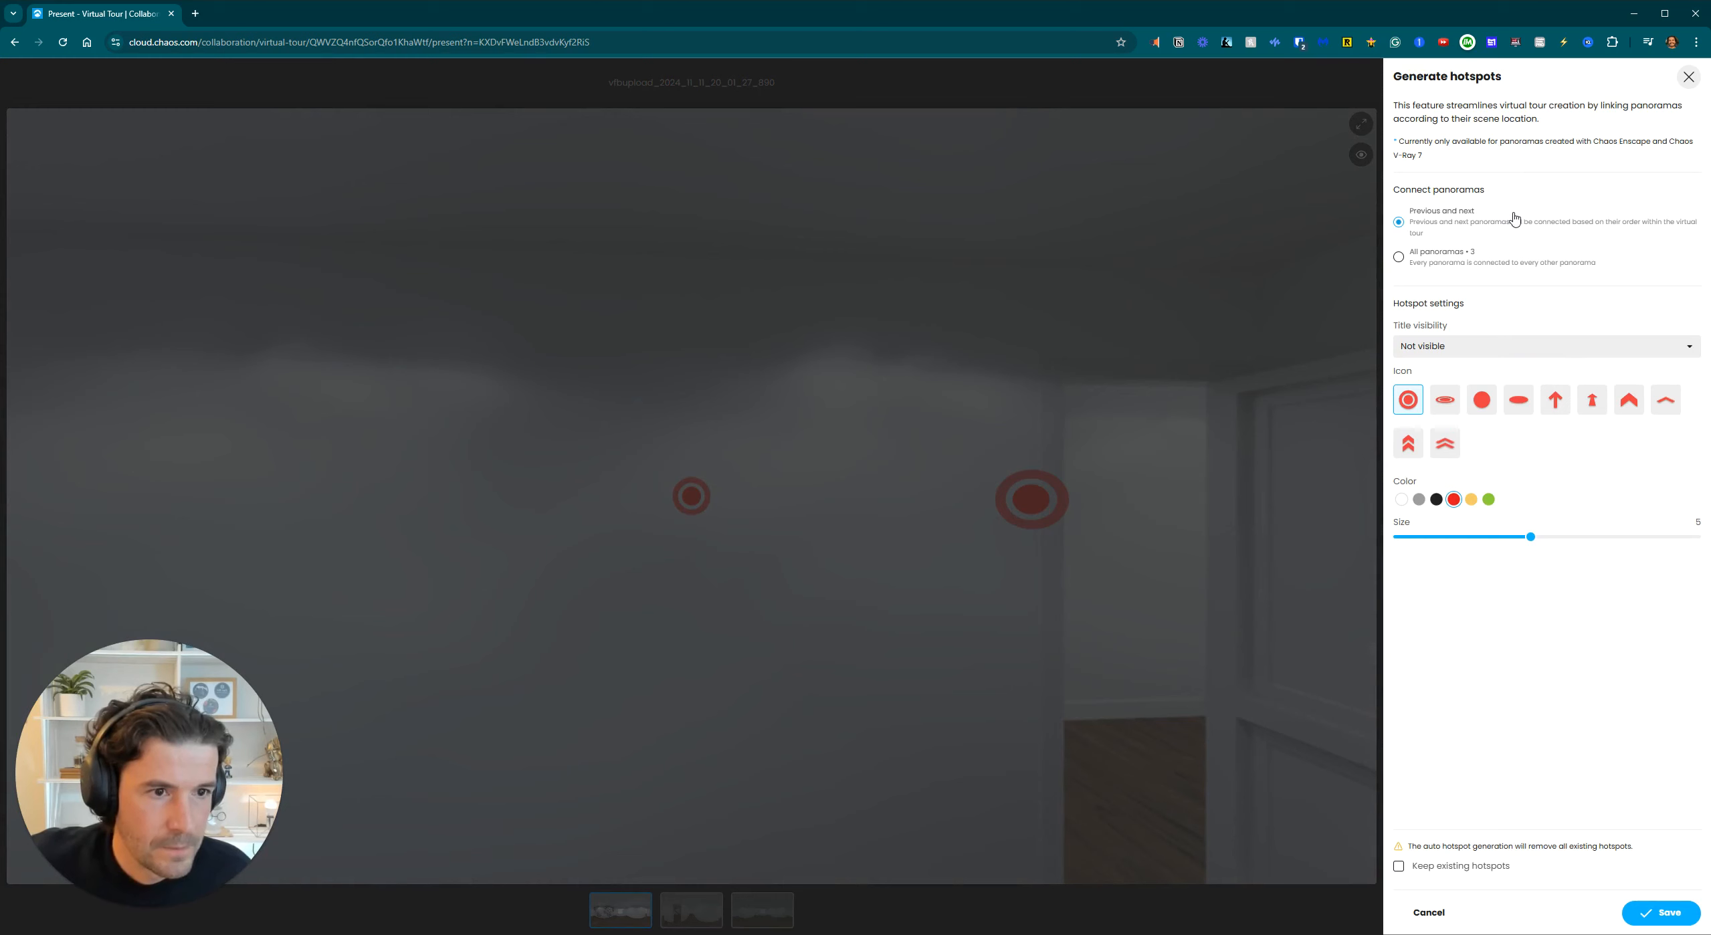
{"action": "left_click", "coordinate": [1661, 912]}
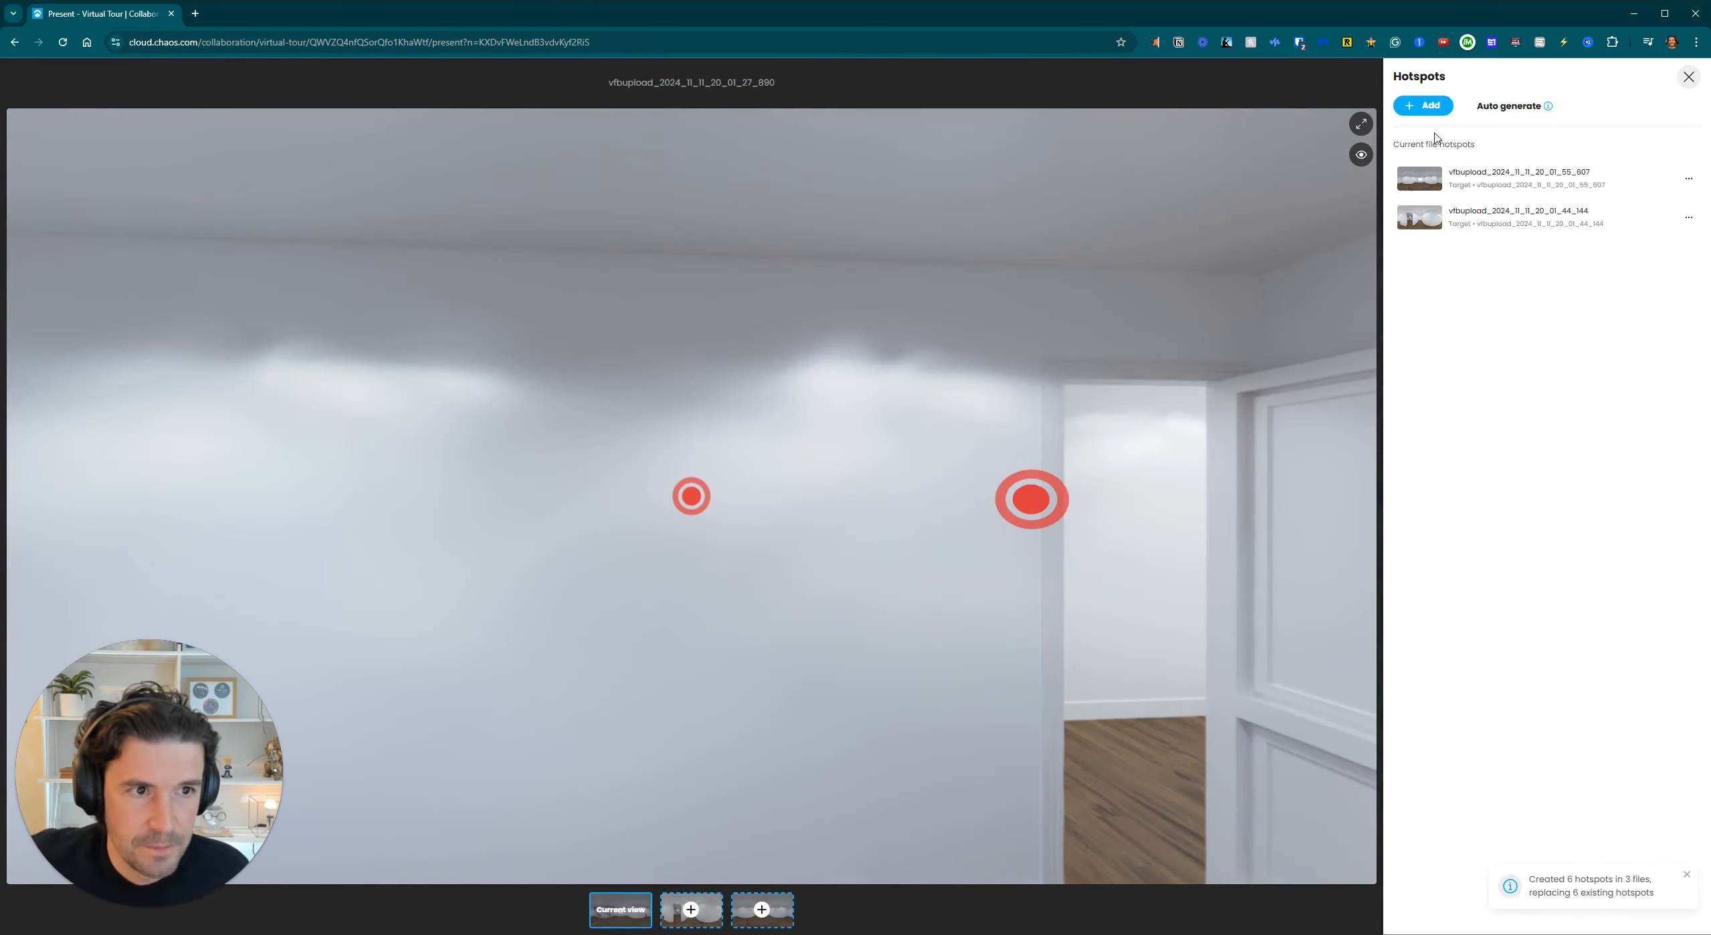
Move the map room's hotspot leading to the hallway panorama into the open doorway and confirm its placement.
{"action": "left_click", "coordinate": [1031, 498]}
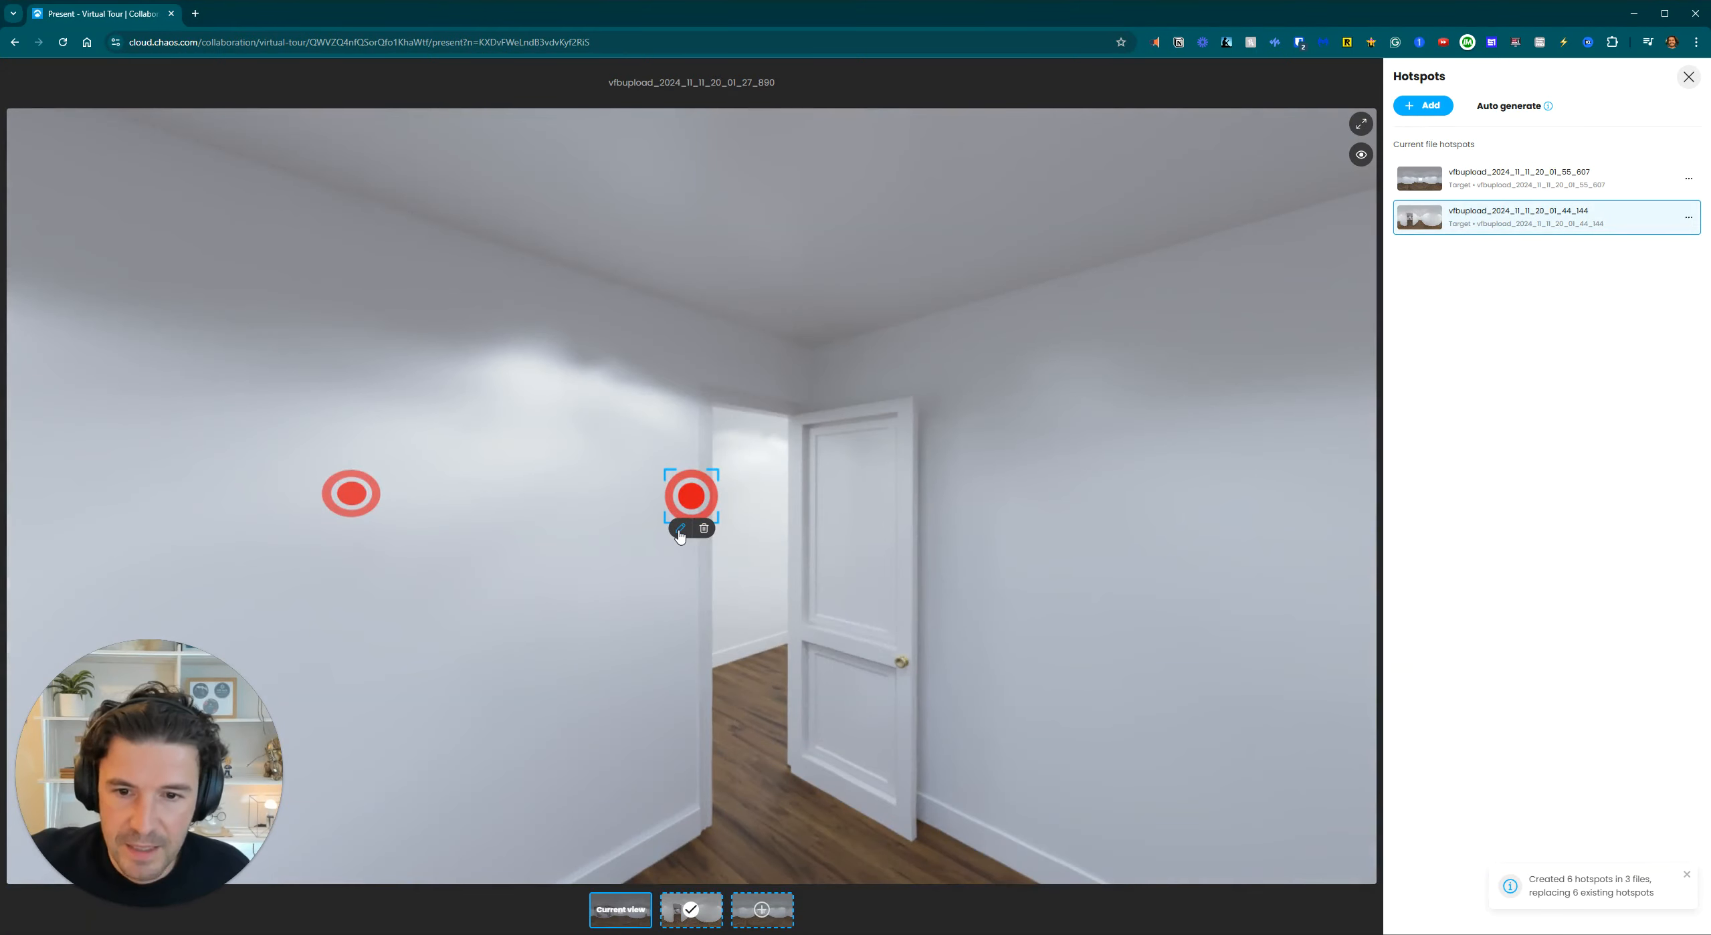
{"action": "left_click", "coordinate": [680, 530]}
{"action": "left_click_drag", "start_coordinate": [680, 534], "coordinate": [756, 538]}
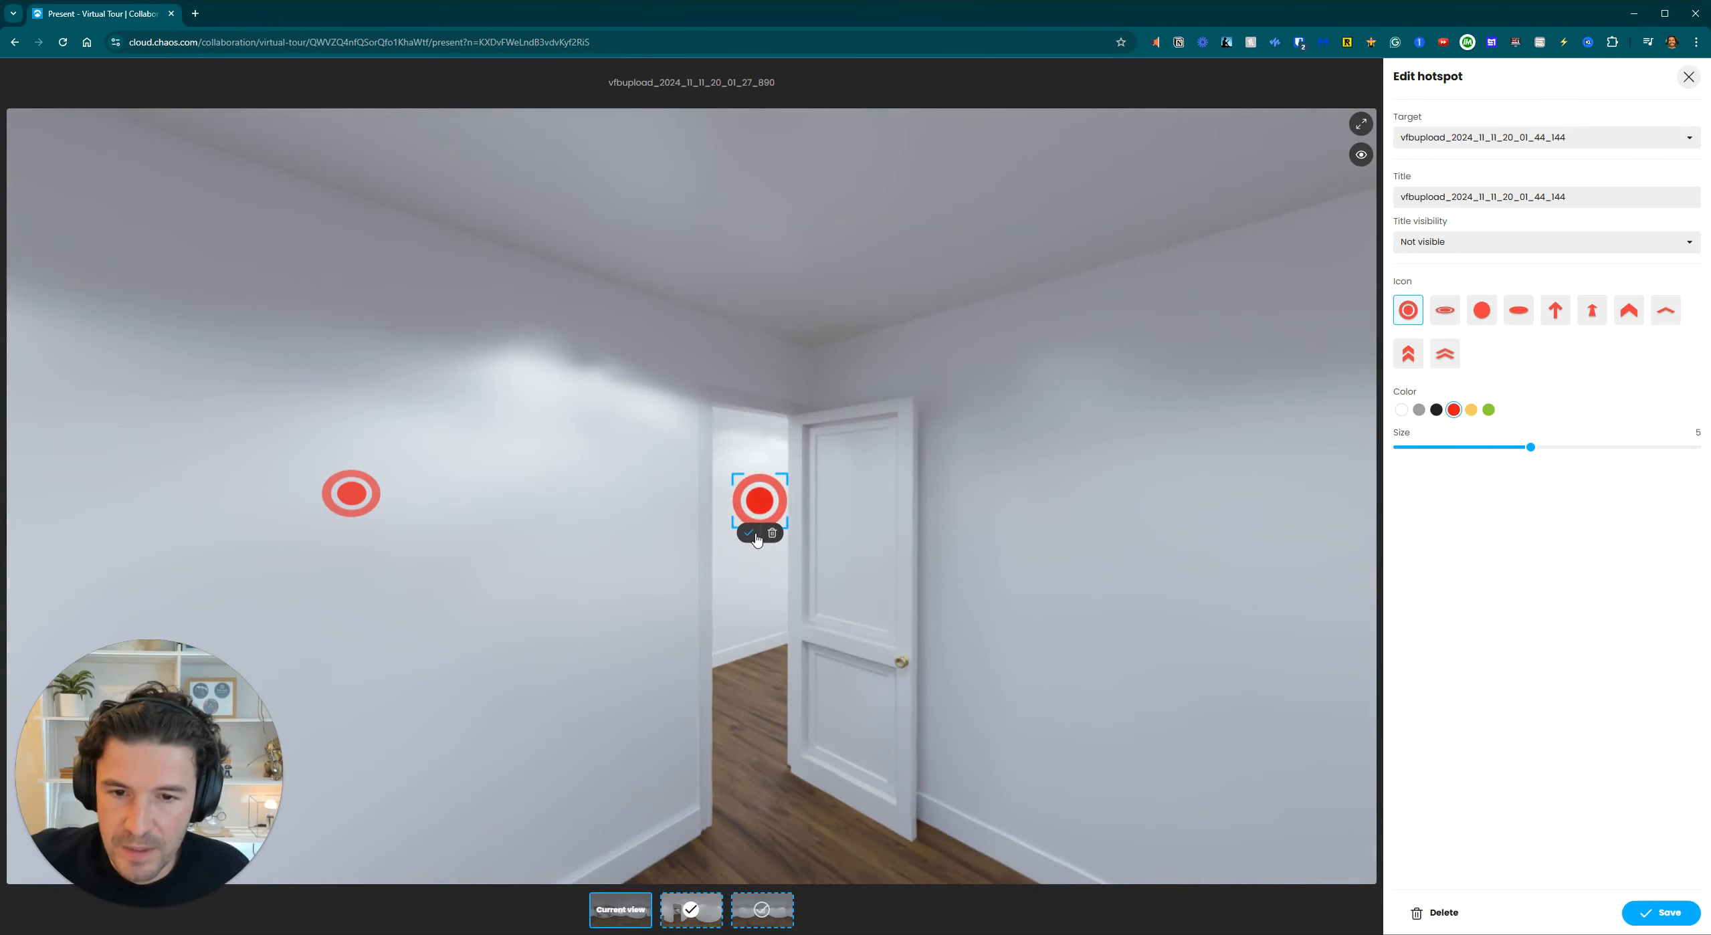
{"action": "left_click", "coordinate": [750, 534]}
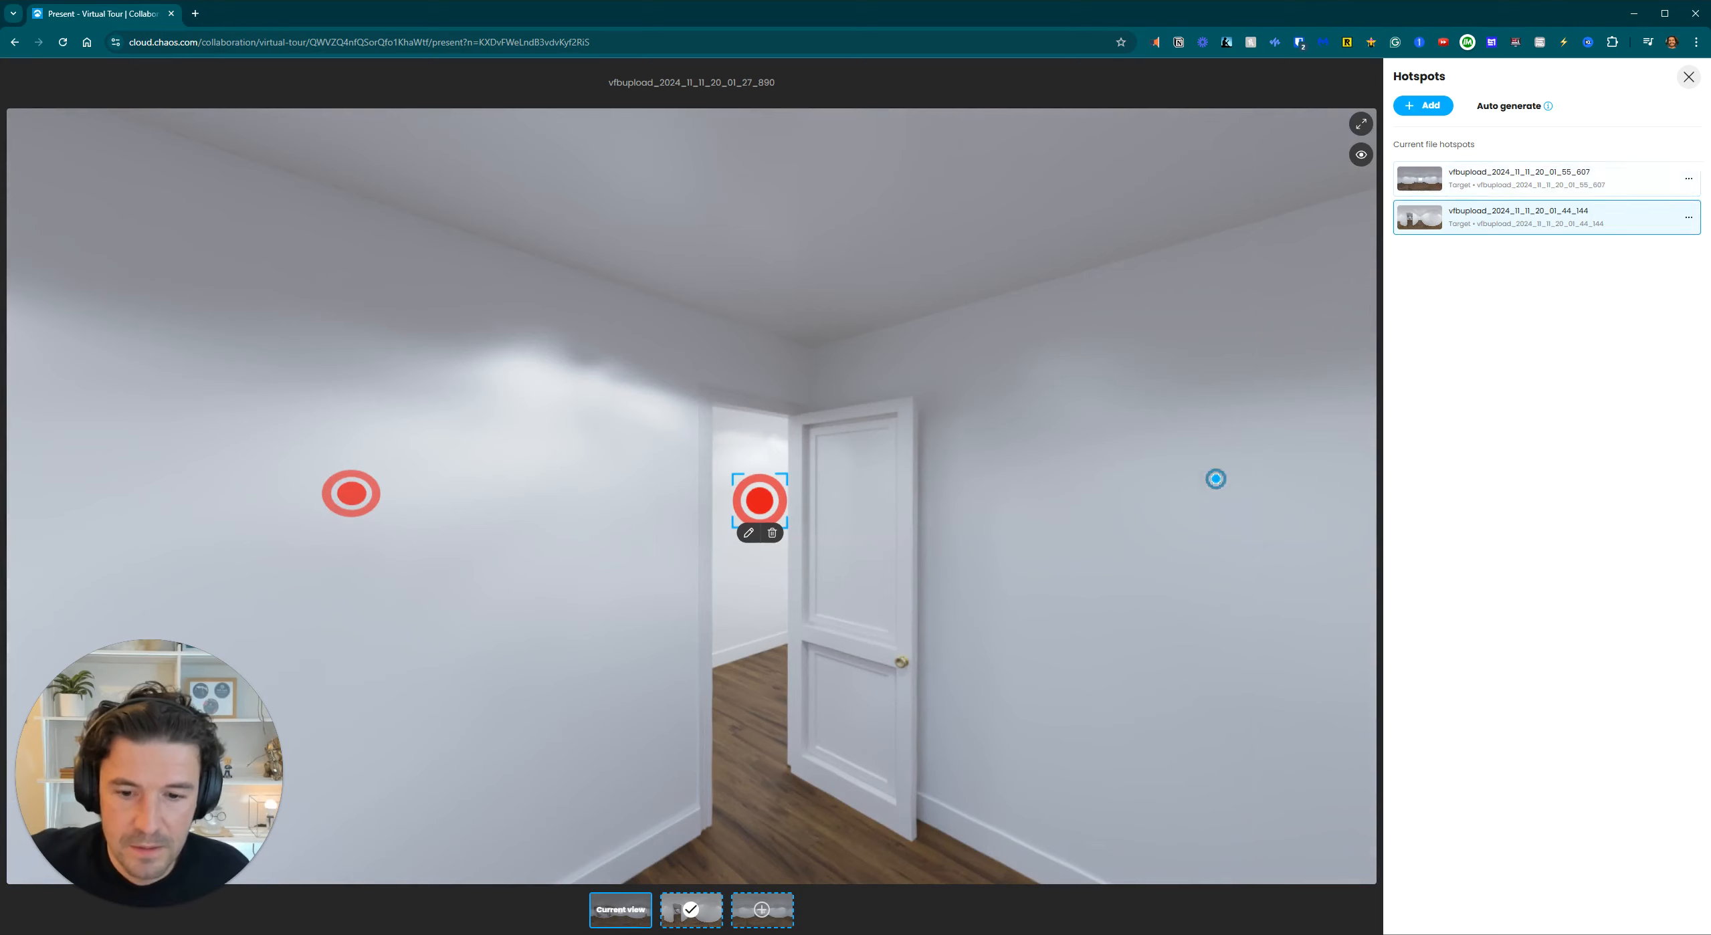
{"action": "left_click", "coordinate": [708, 913]}
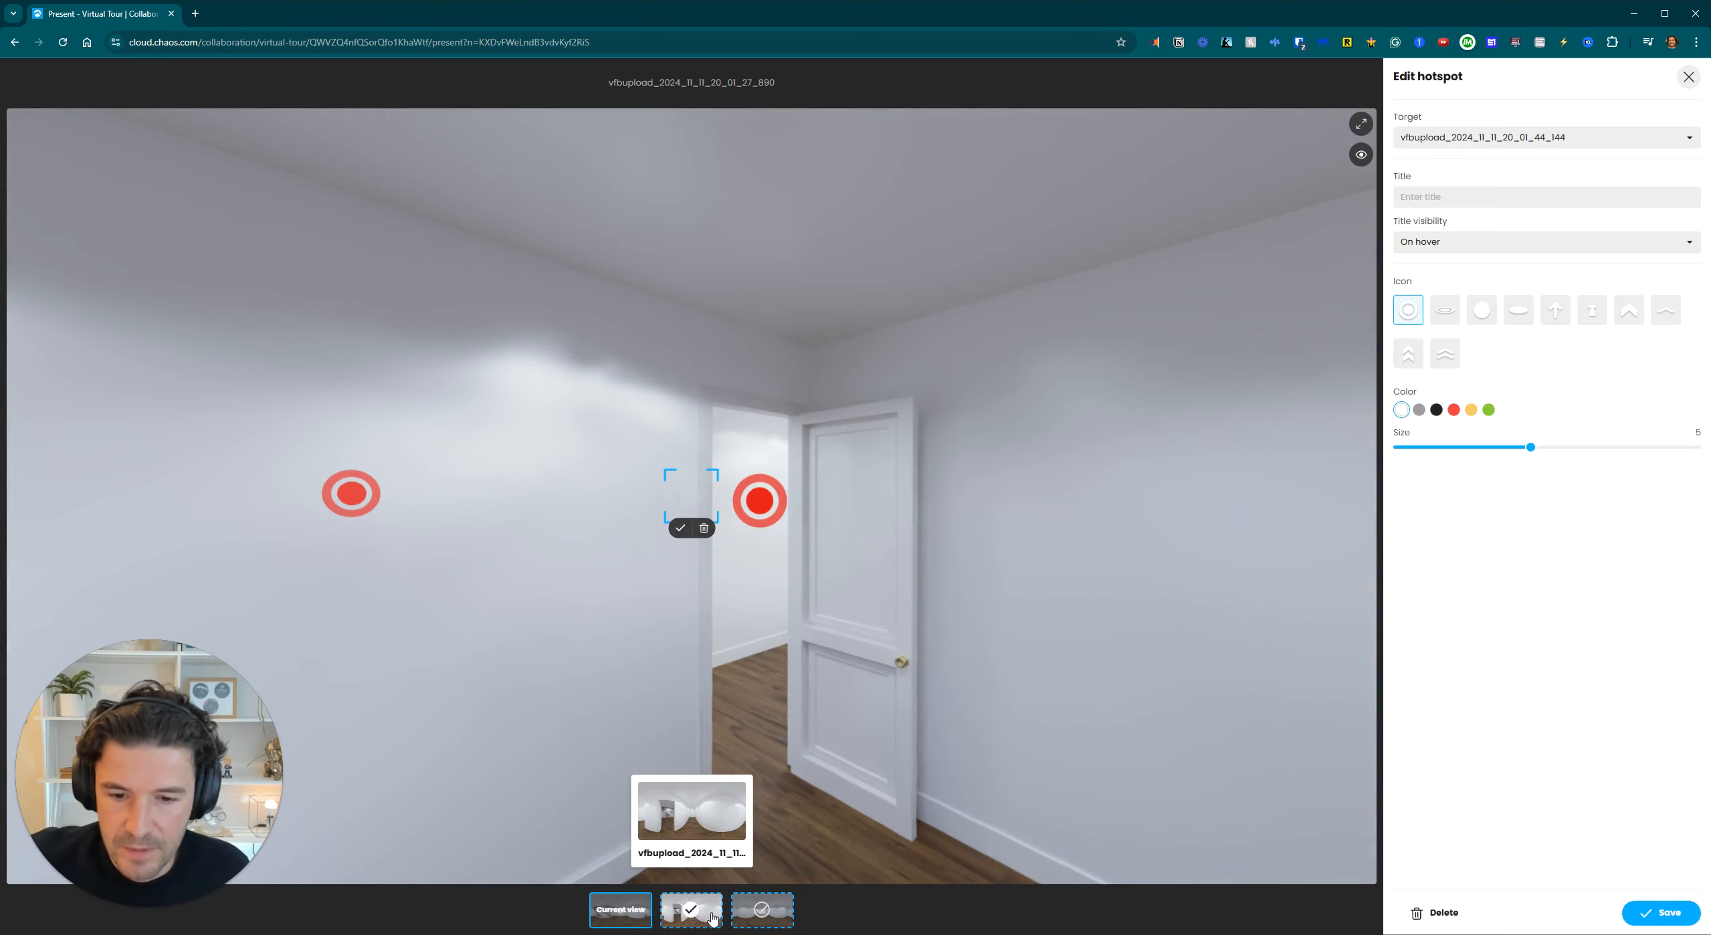
{"action": "left_click", "coordinate": [705, 529]}
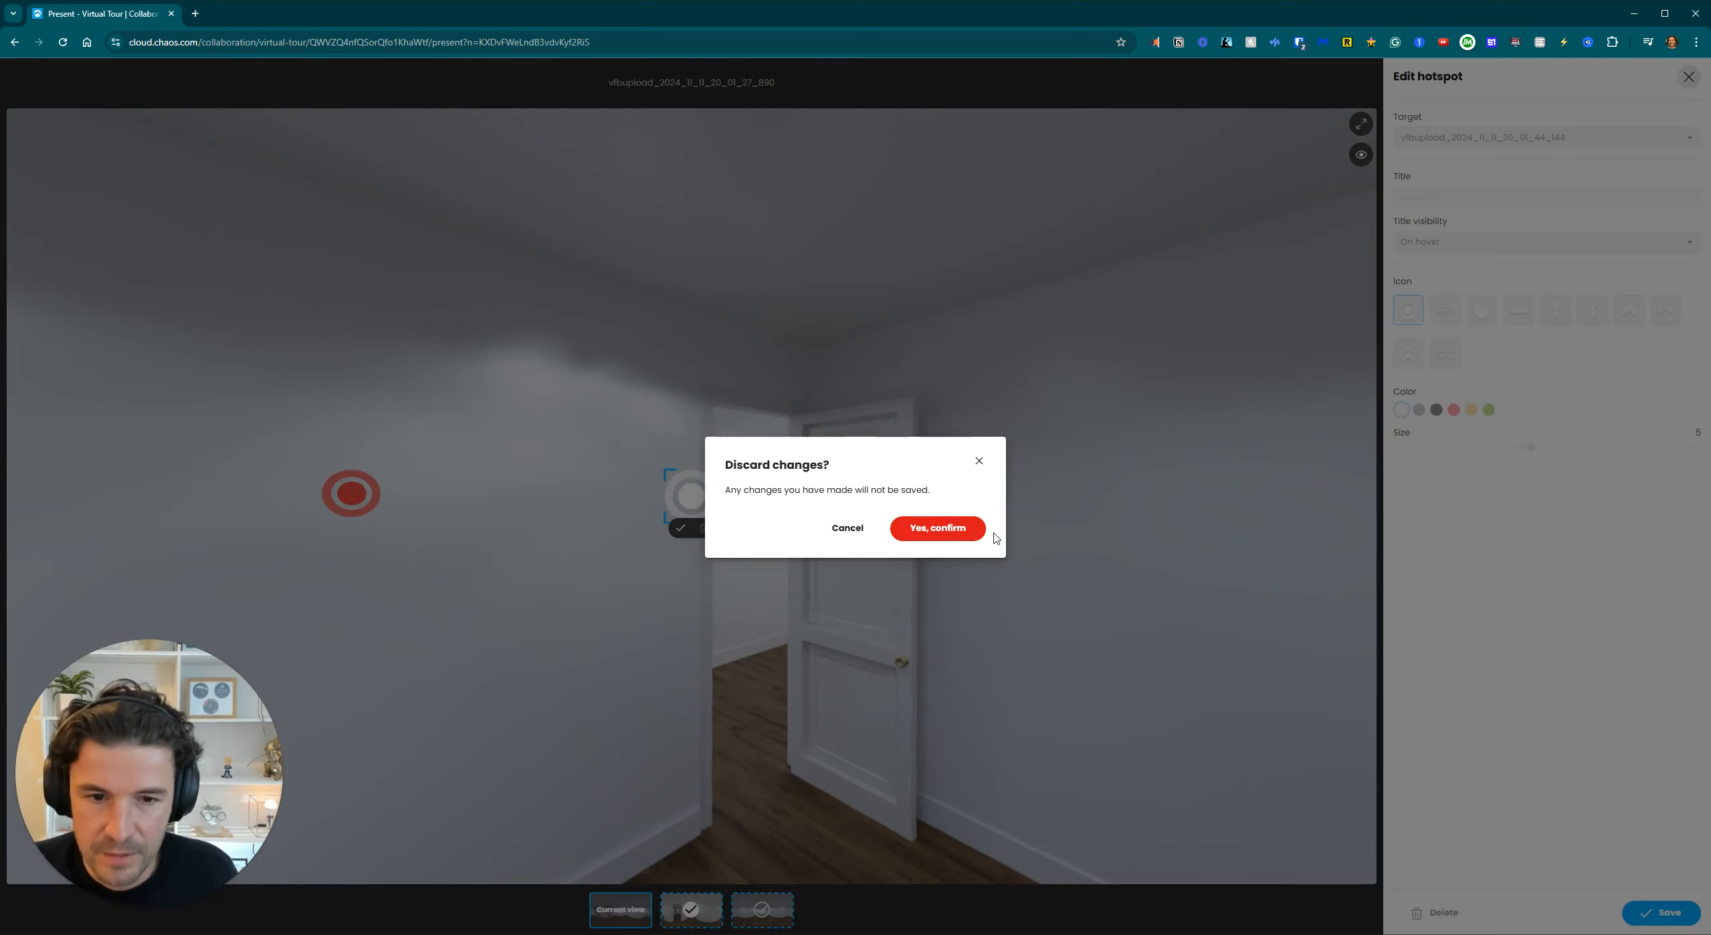
{"action": "left_click", "coordinate": [971, 530]}
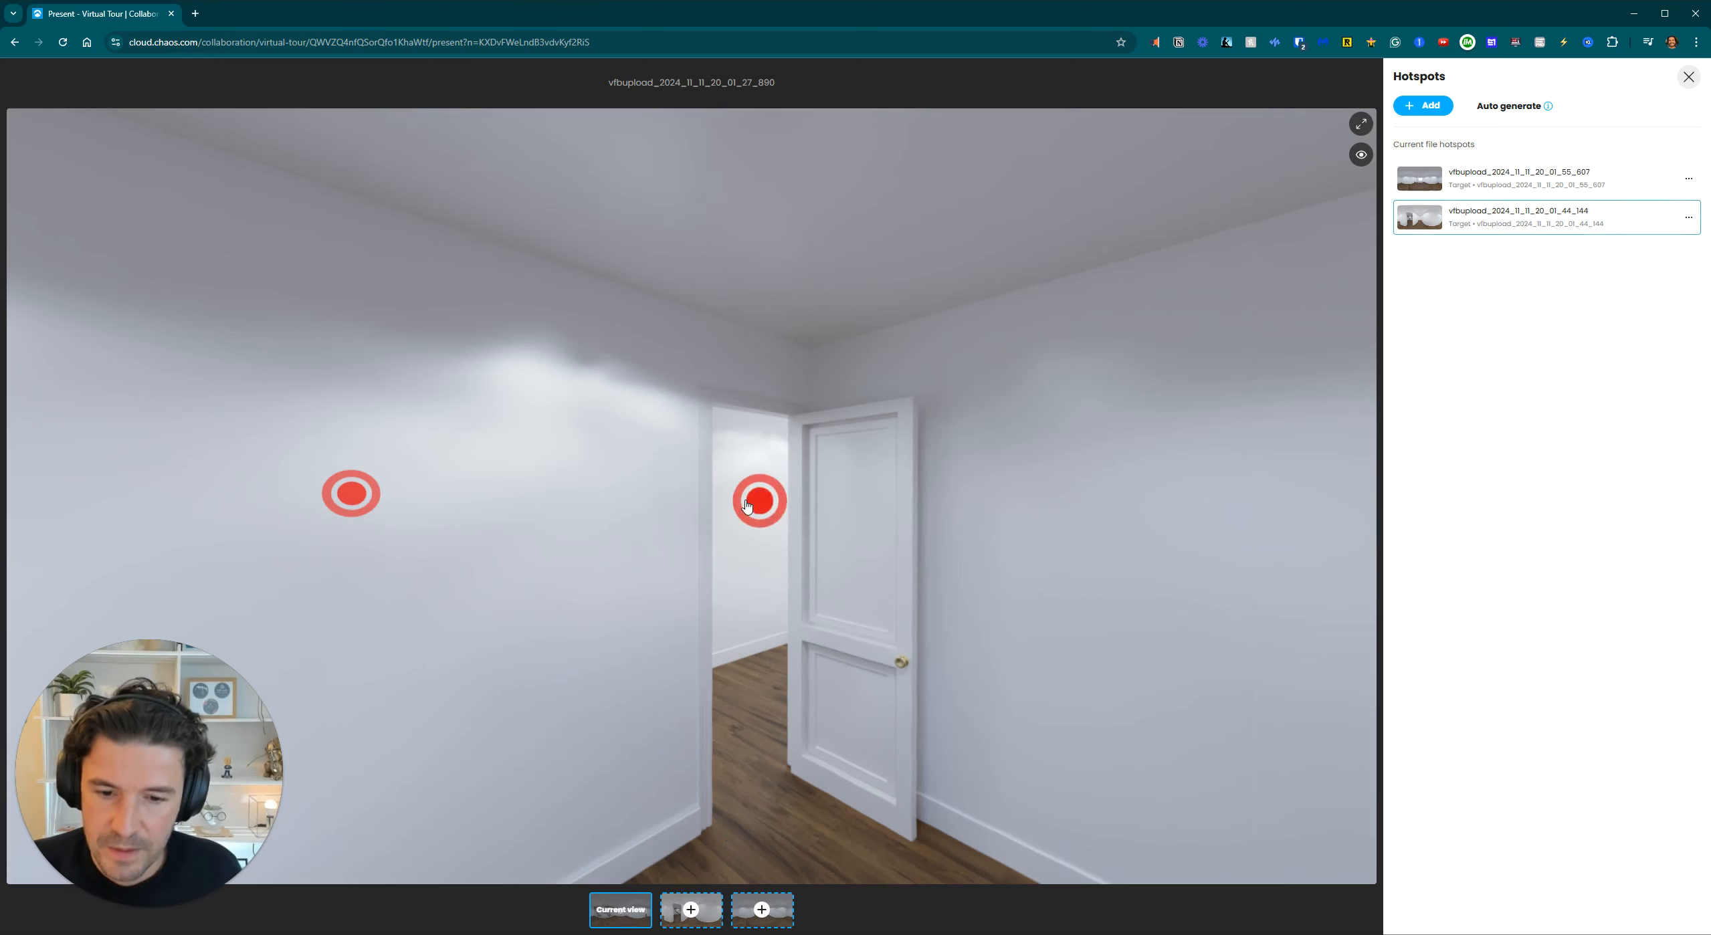
{"action": "left_click", "coordinate": [761, 910]}
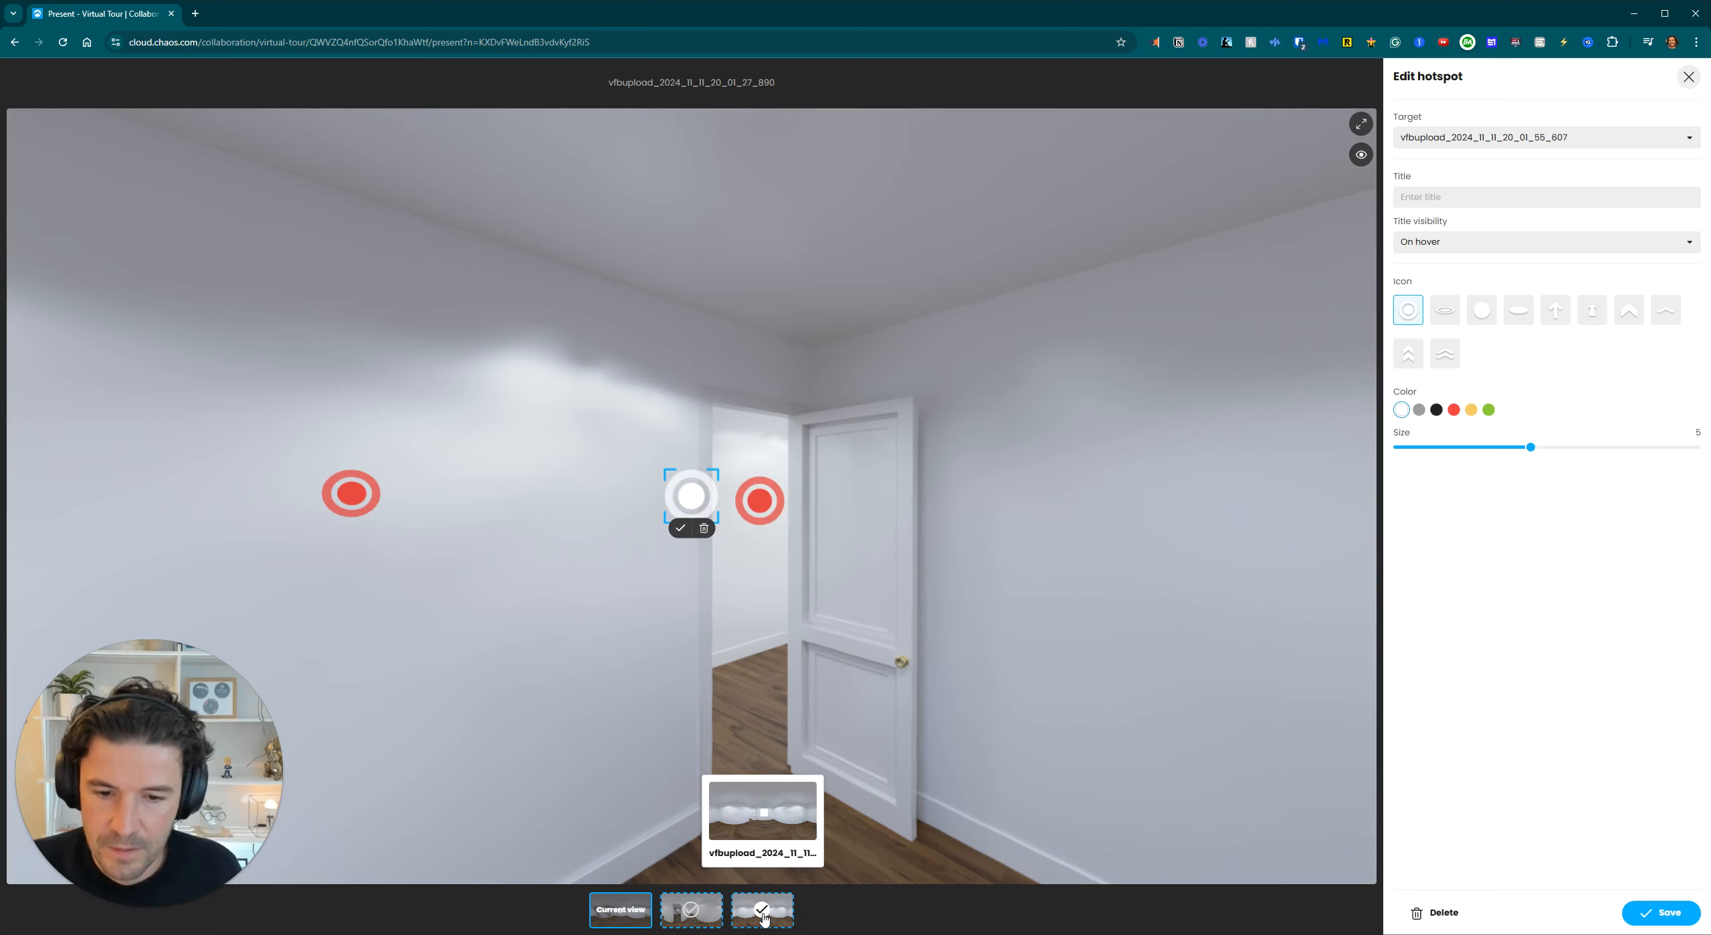
{"action": "left_click", "coordinate": [704, 529]}
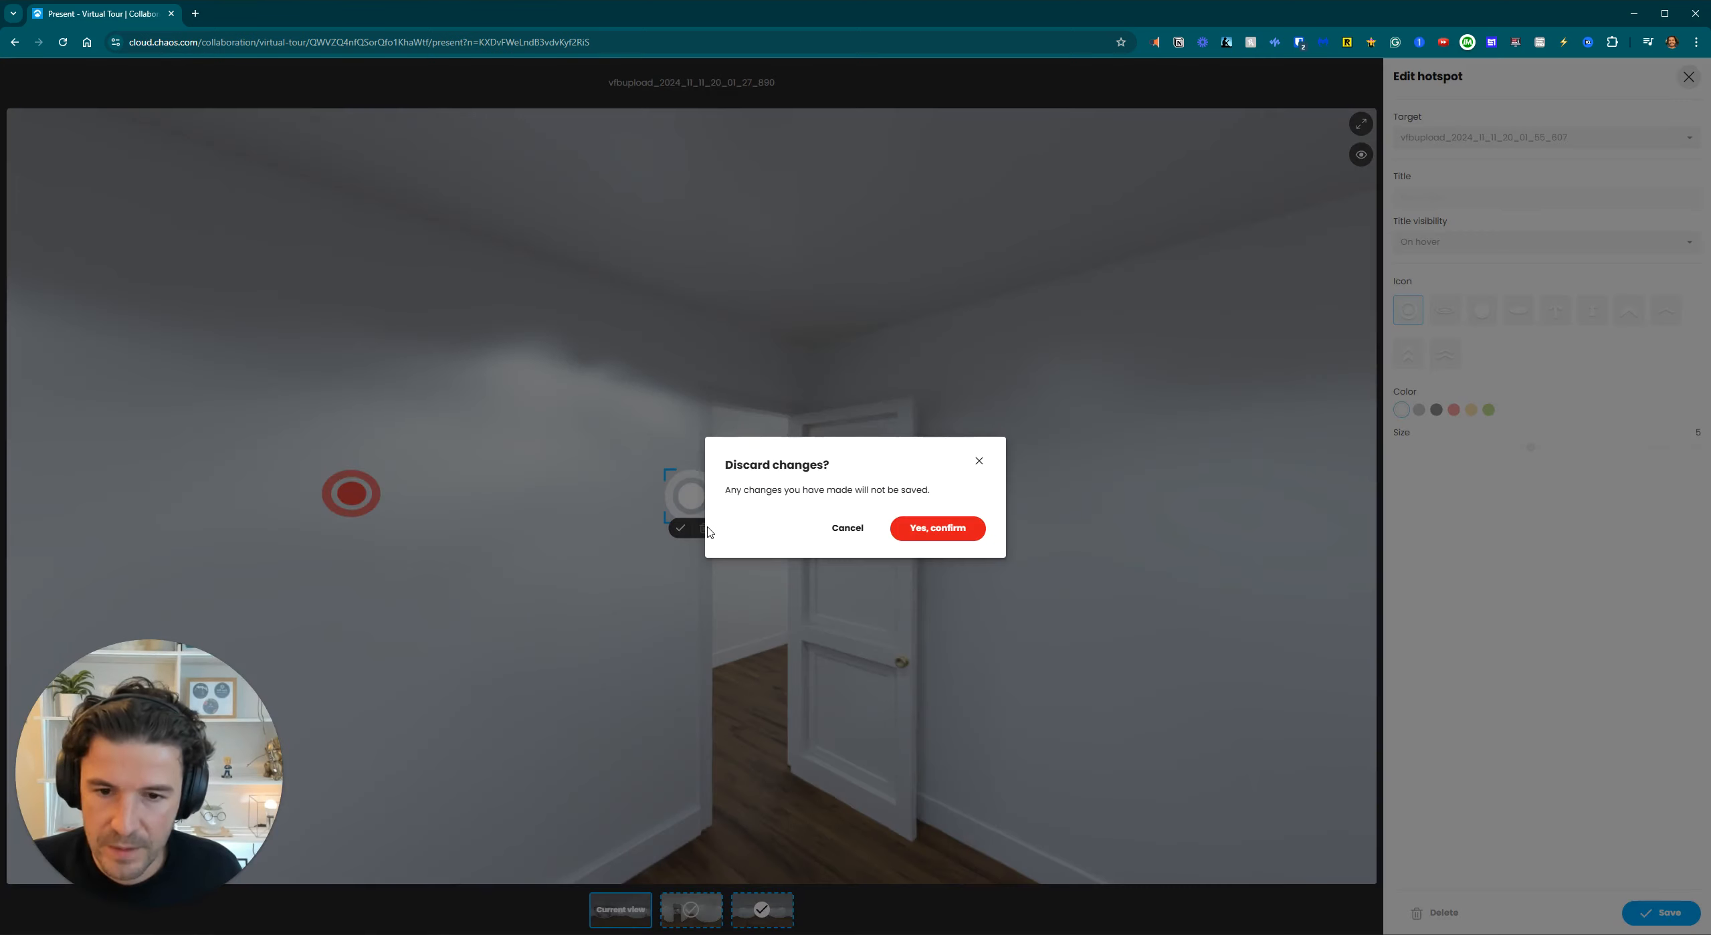
{"action": "left_click", "coordinate": [937, 528]}
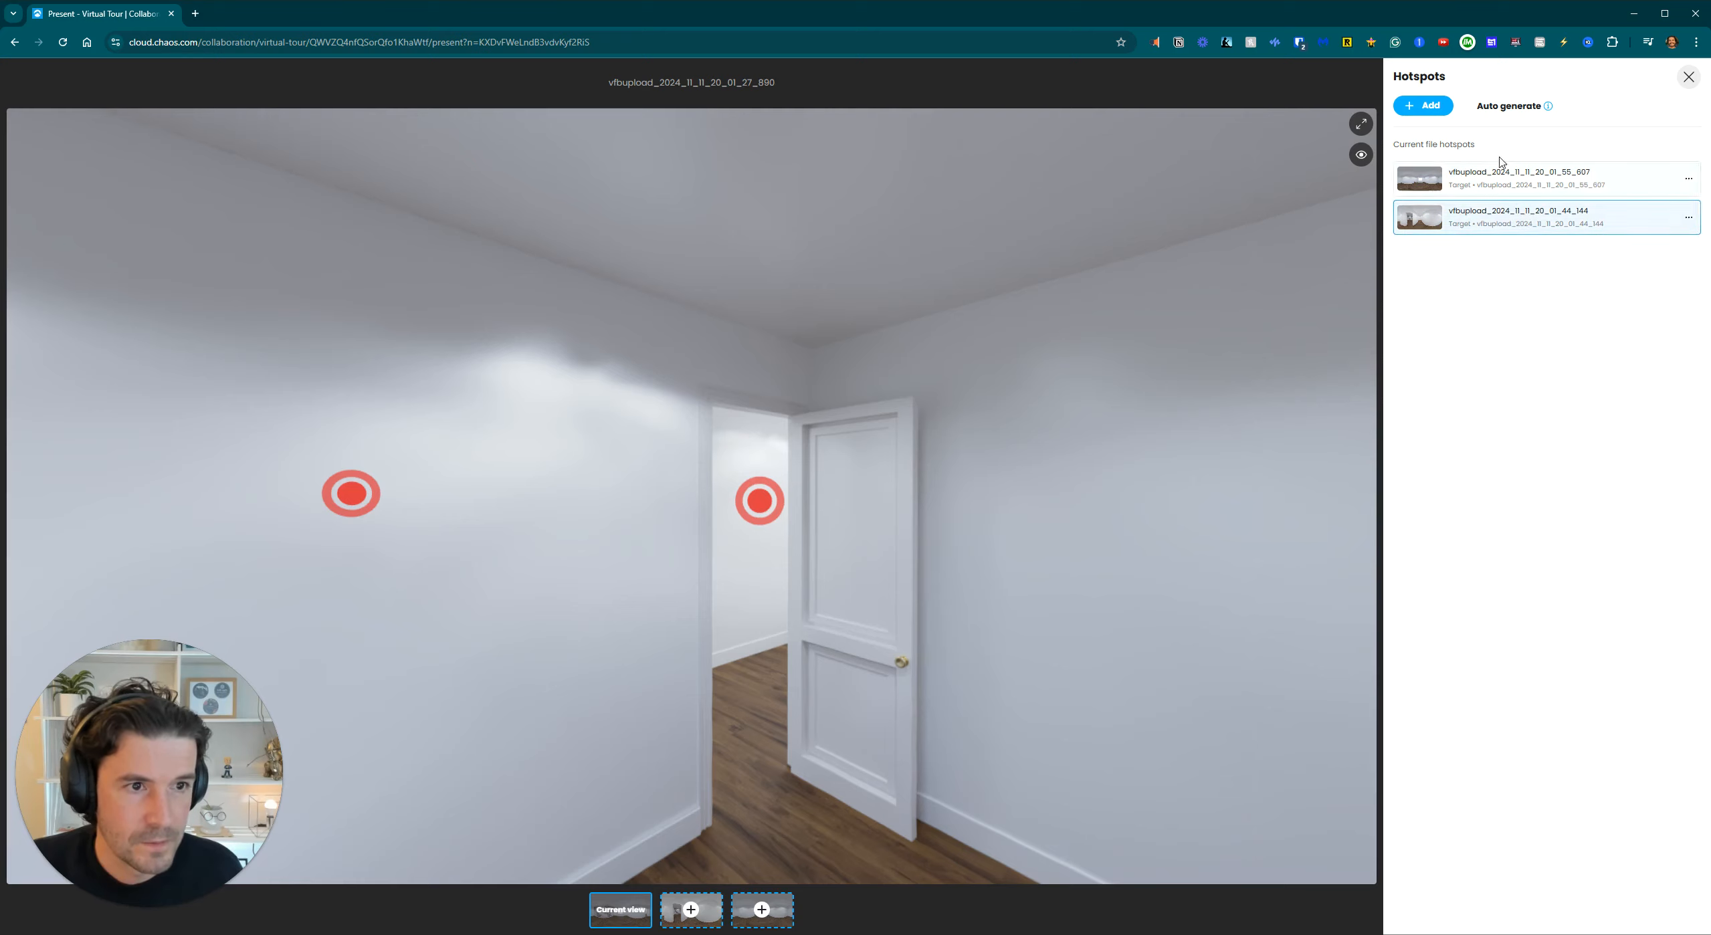
Delete the map room's hotspot that targets vfbupload_2024_11_11_20_01_55_607 and confirm the deletion.
{"action": "left_click", "coordinate": [1515, 182]}
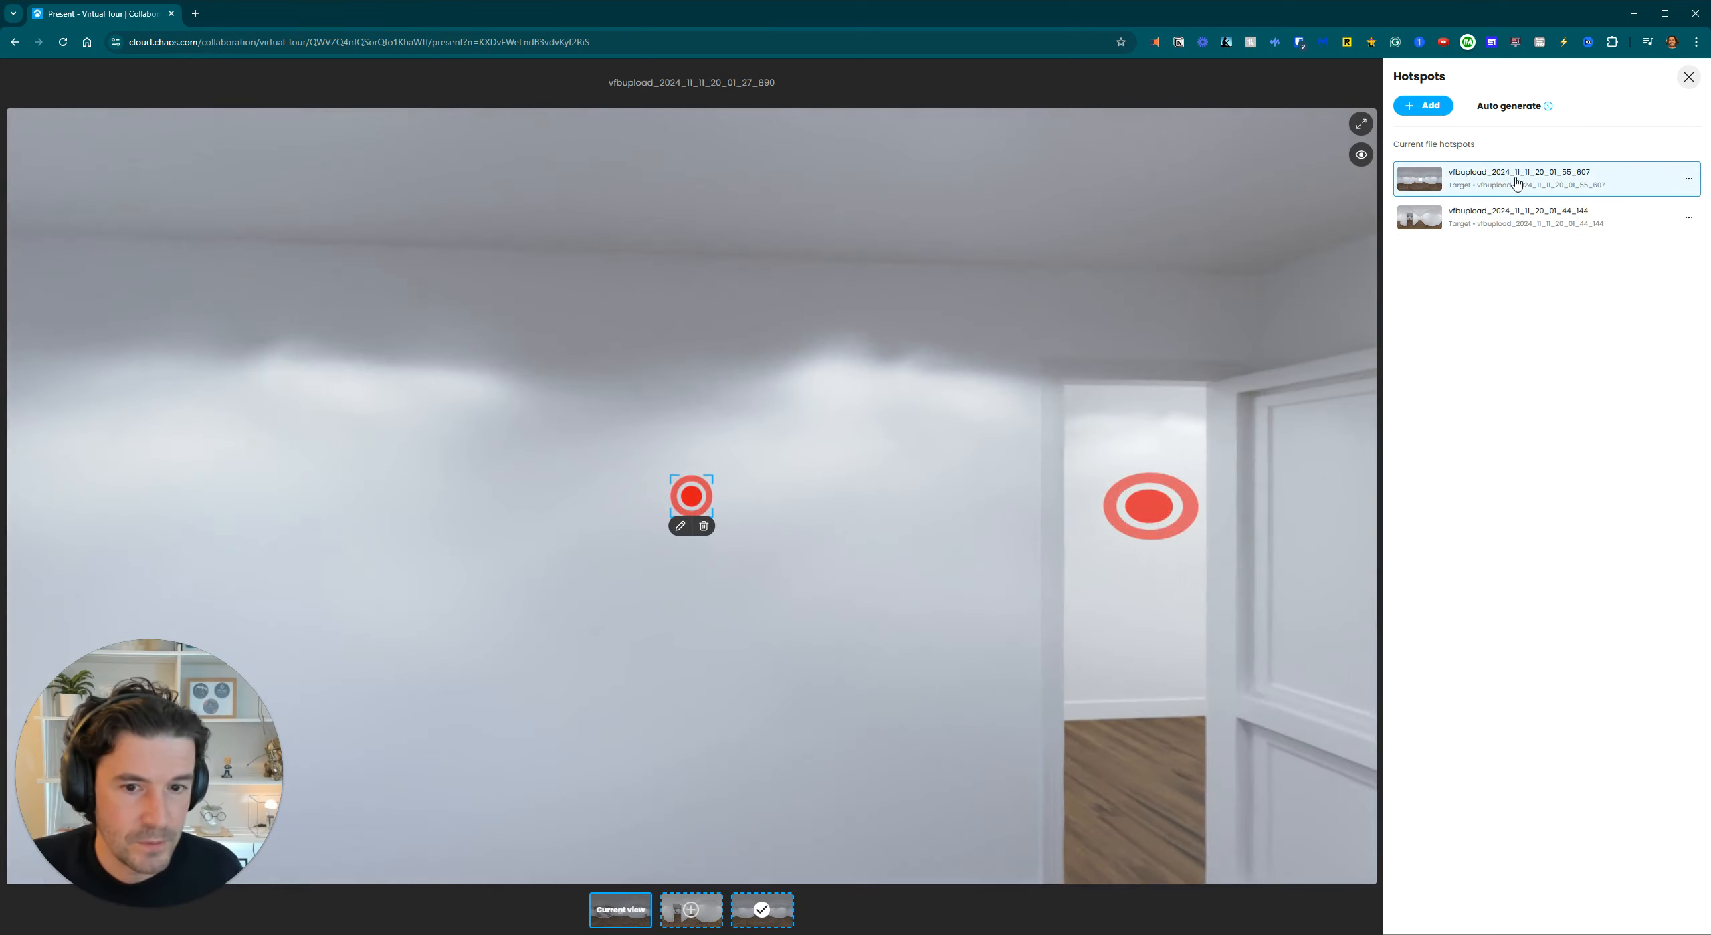
{"action": "left_click", "coordinate": [704, 526]}
{"action": "left_click", "coordinate": [967, 535]}
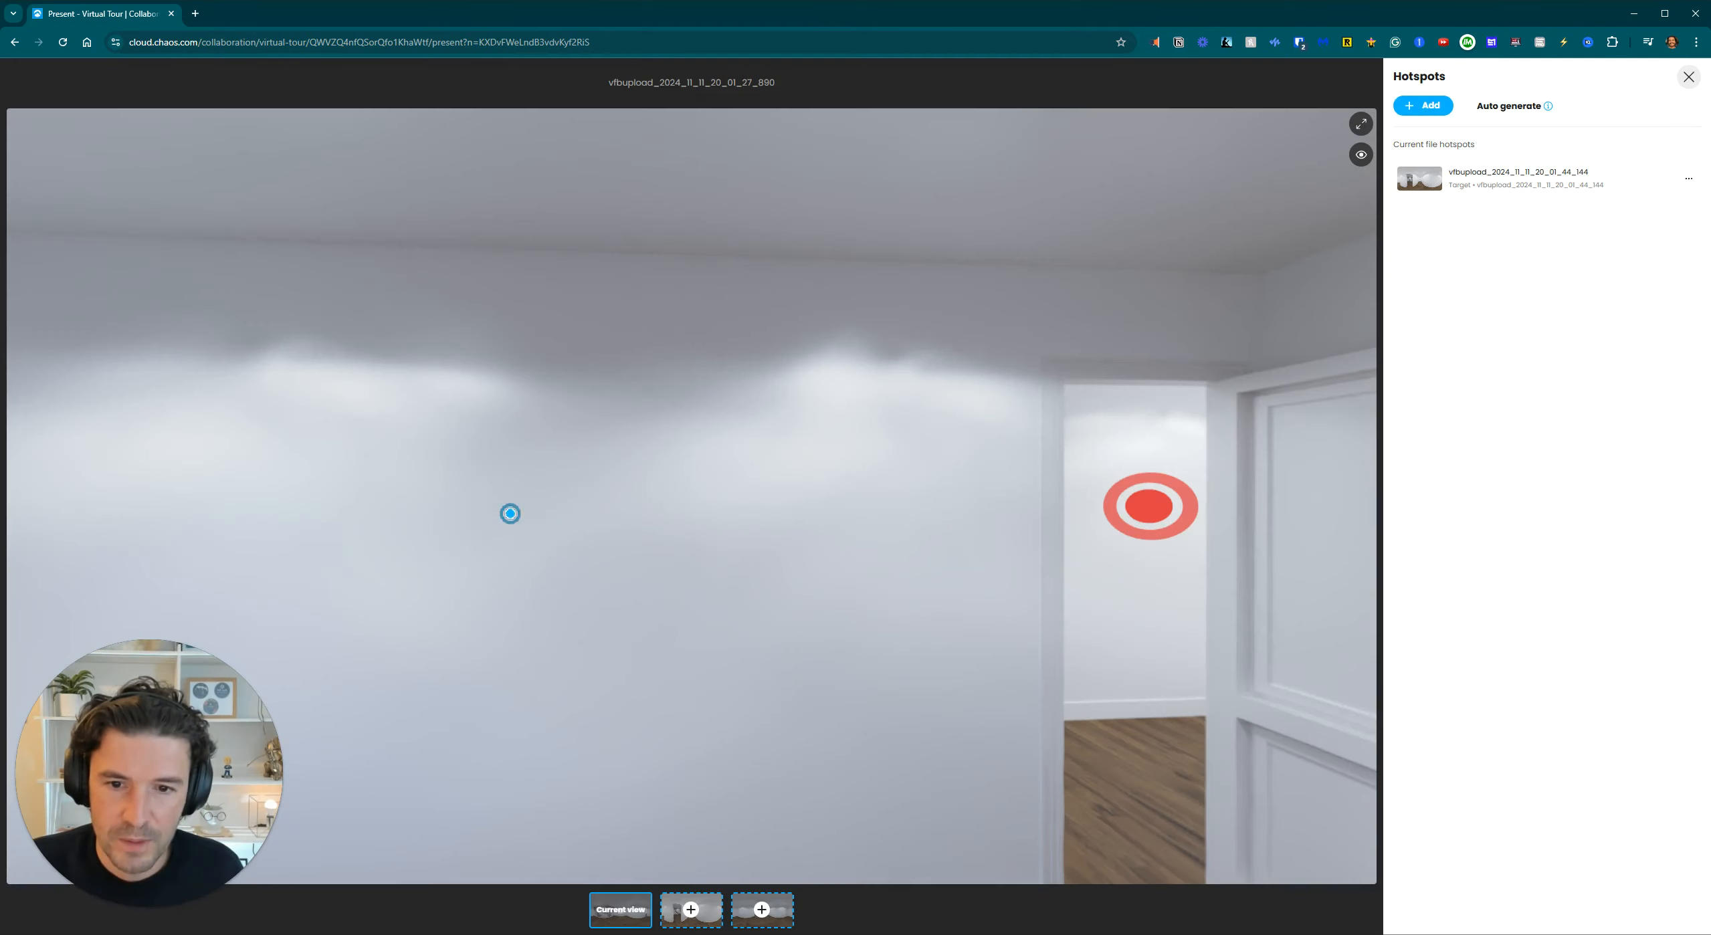
Leave hotspot editing in the map room and follow the doorway hotspot into the hallway panorama.
{"action": "left_click", "coordinate": [1150, 507]}
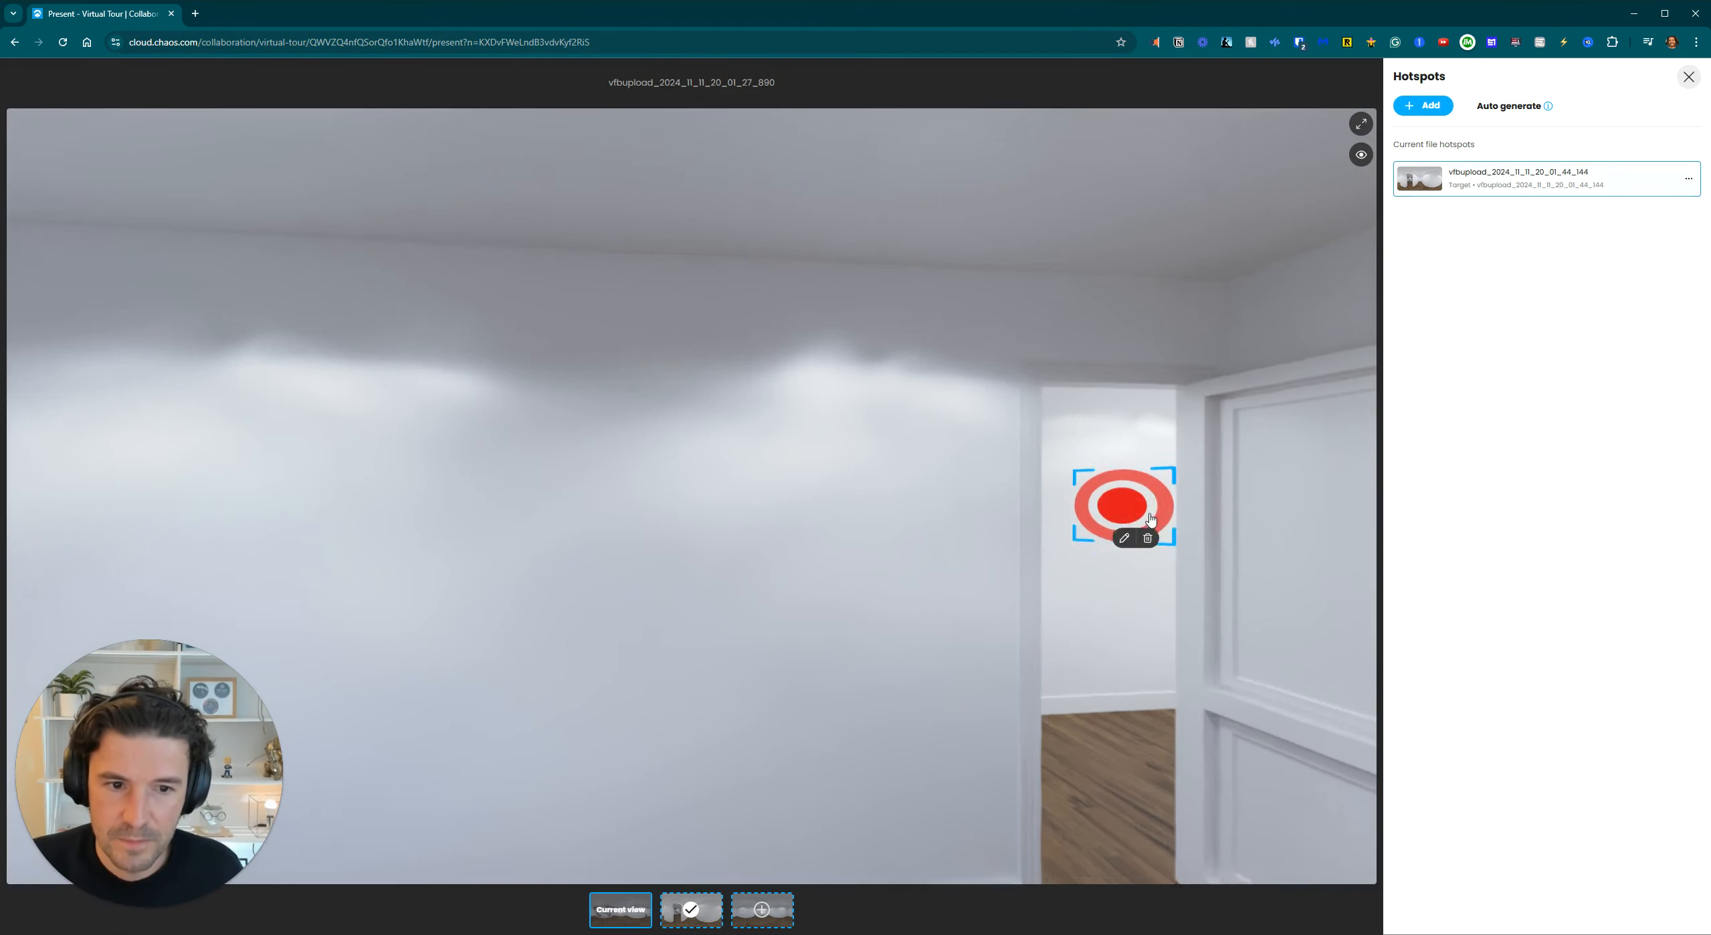
{"action": "left_click", "coordinate": [1688, 76]}
{"action": "left_click", "coordinate": [692, 501]}
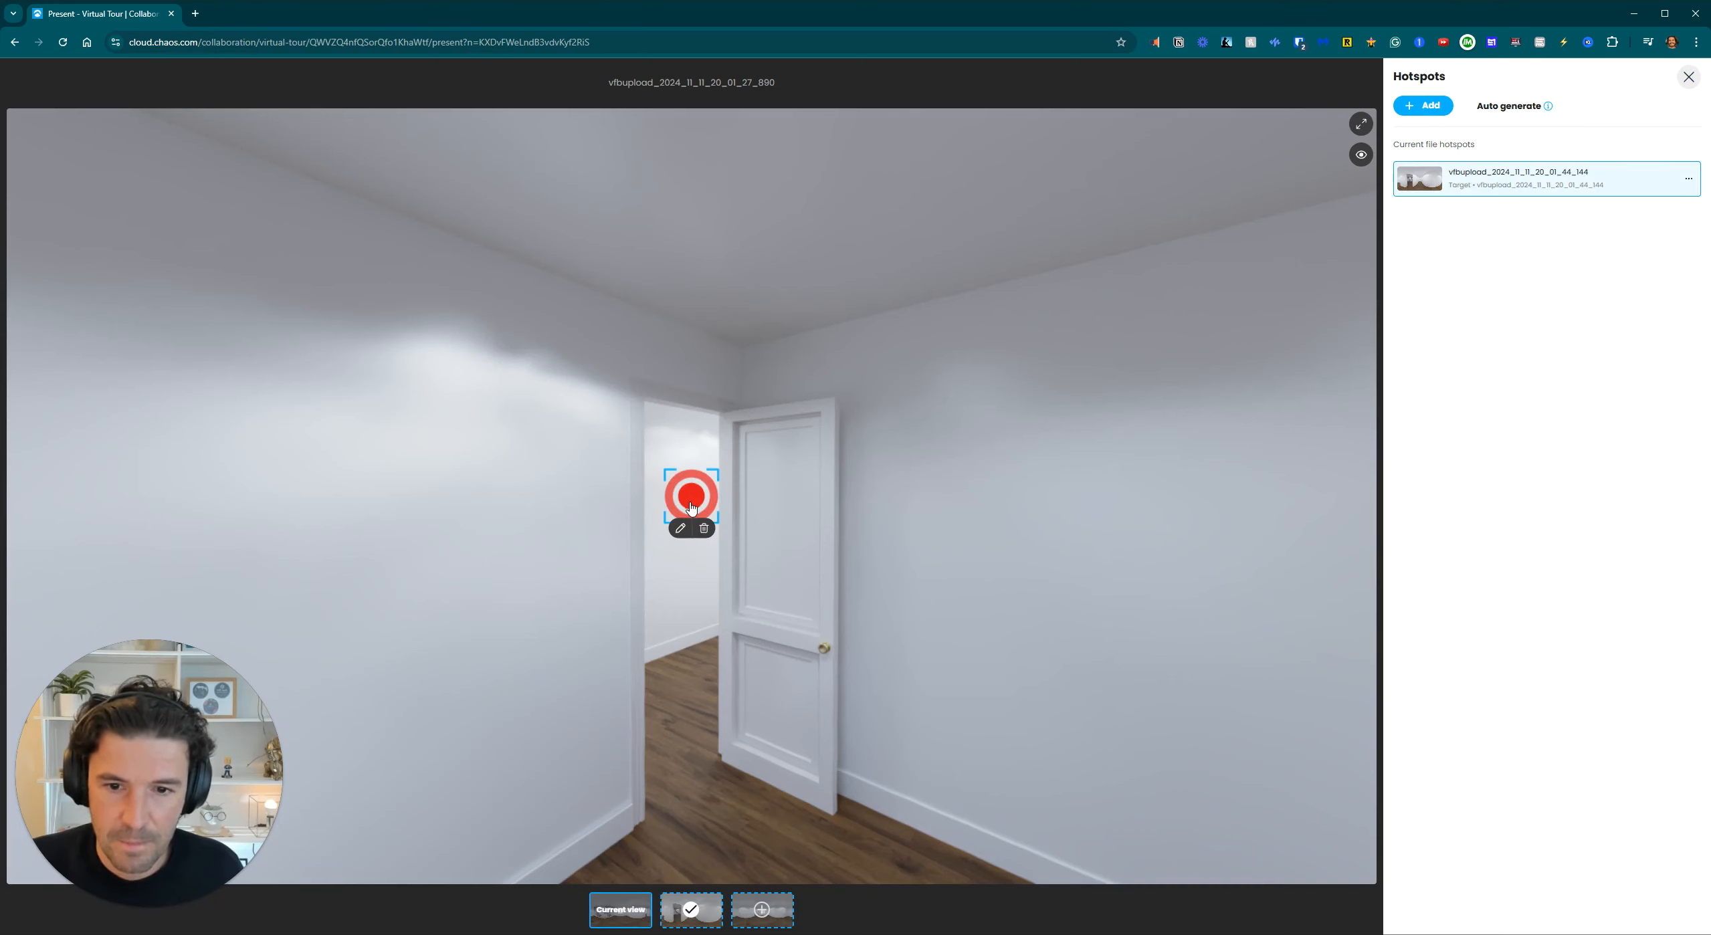
{"action": "left_click", "coordinate": [1688, 77]}
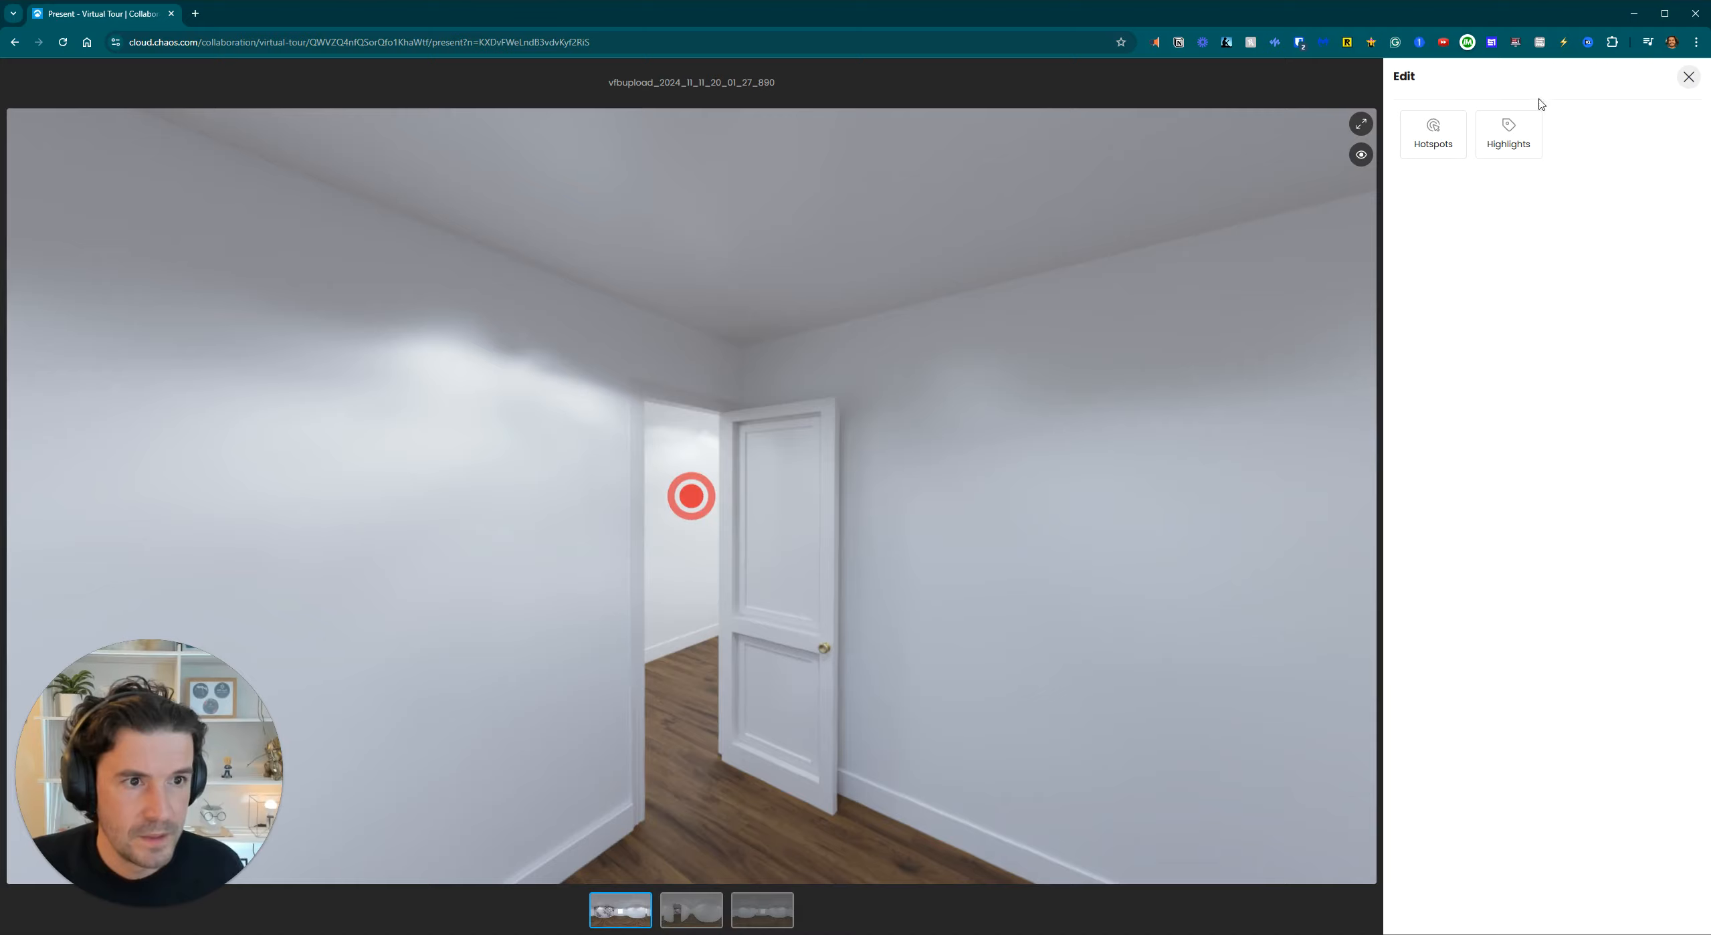
{"action": "left_click", "coordinate": [1688, 77]}
{"action": "left_click", "coordinate": [857, 496]}
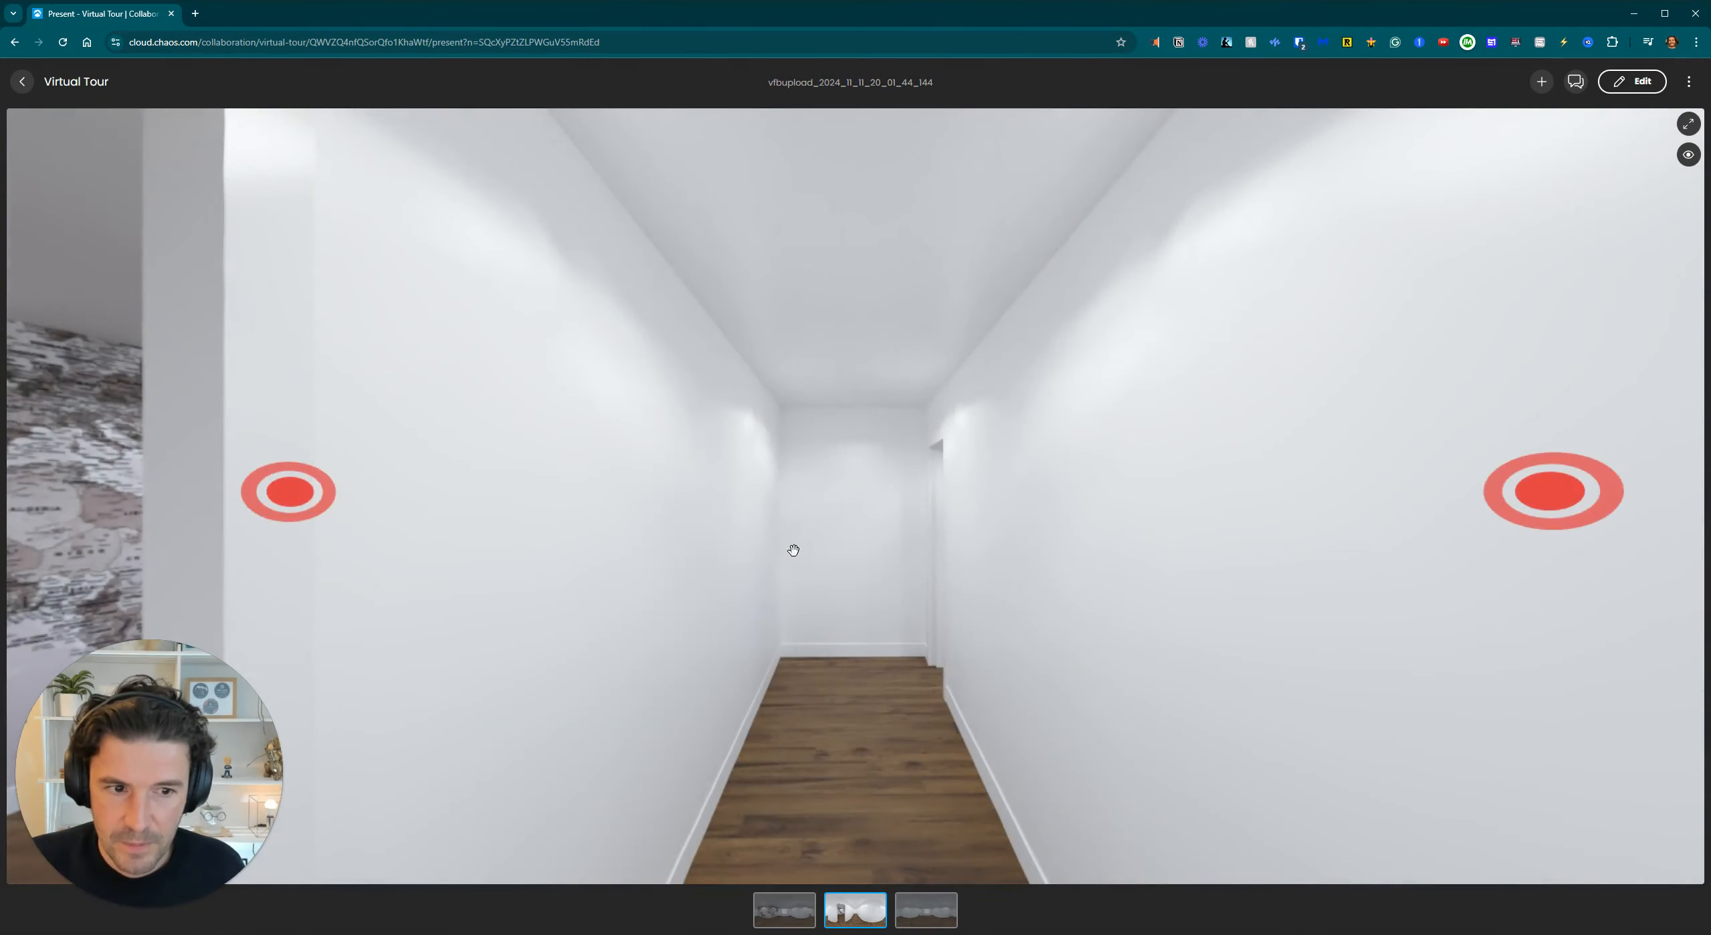
Move the hallway's hotspot leading to the map room through the open doorway onto the map wall and confirm its placement.
{"action": "left_click_drag", "start_coordinate": [863, 507], "coordinate": [1086, 541]}
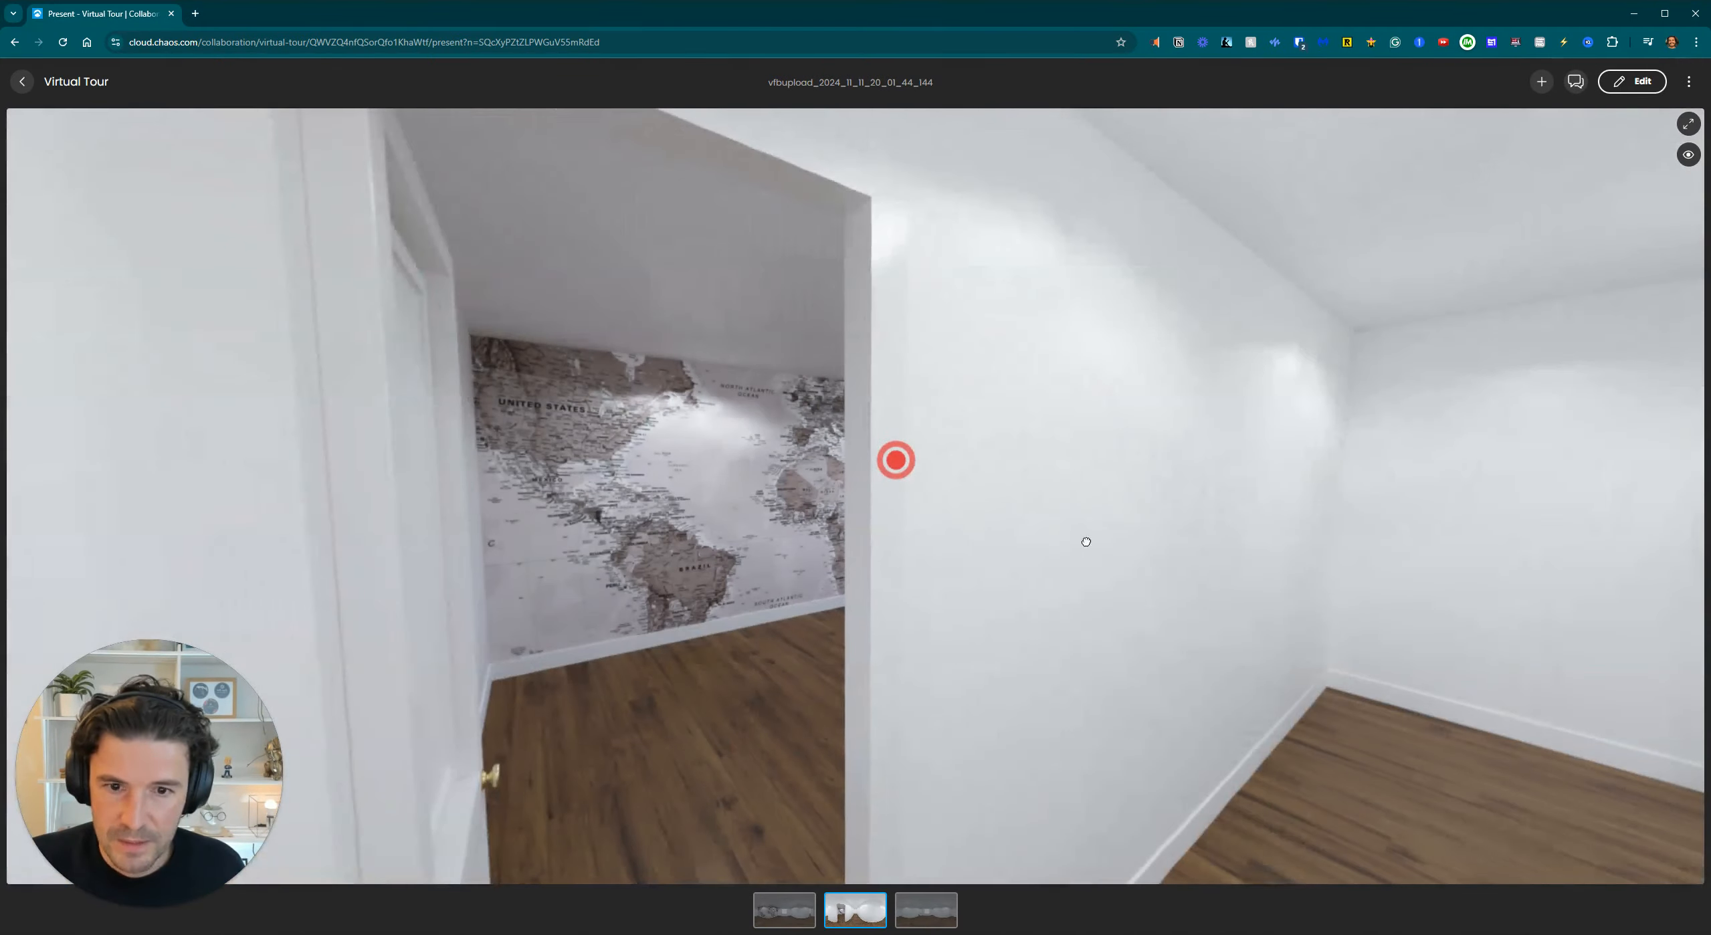
{"action": "left_click", "coordinate": [1642, 82]}
{"action": "left_click", "coordinate": [1445, 137]}
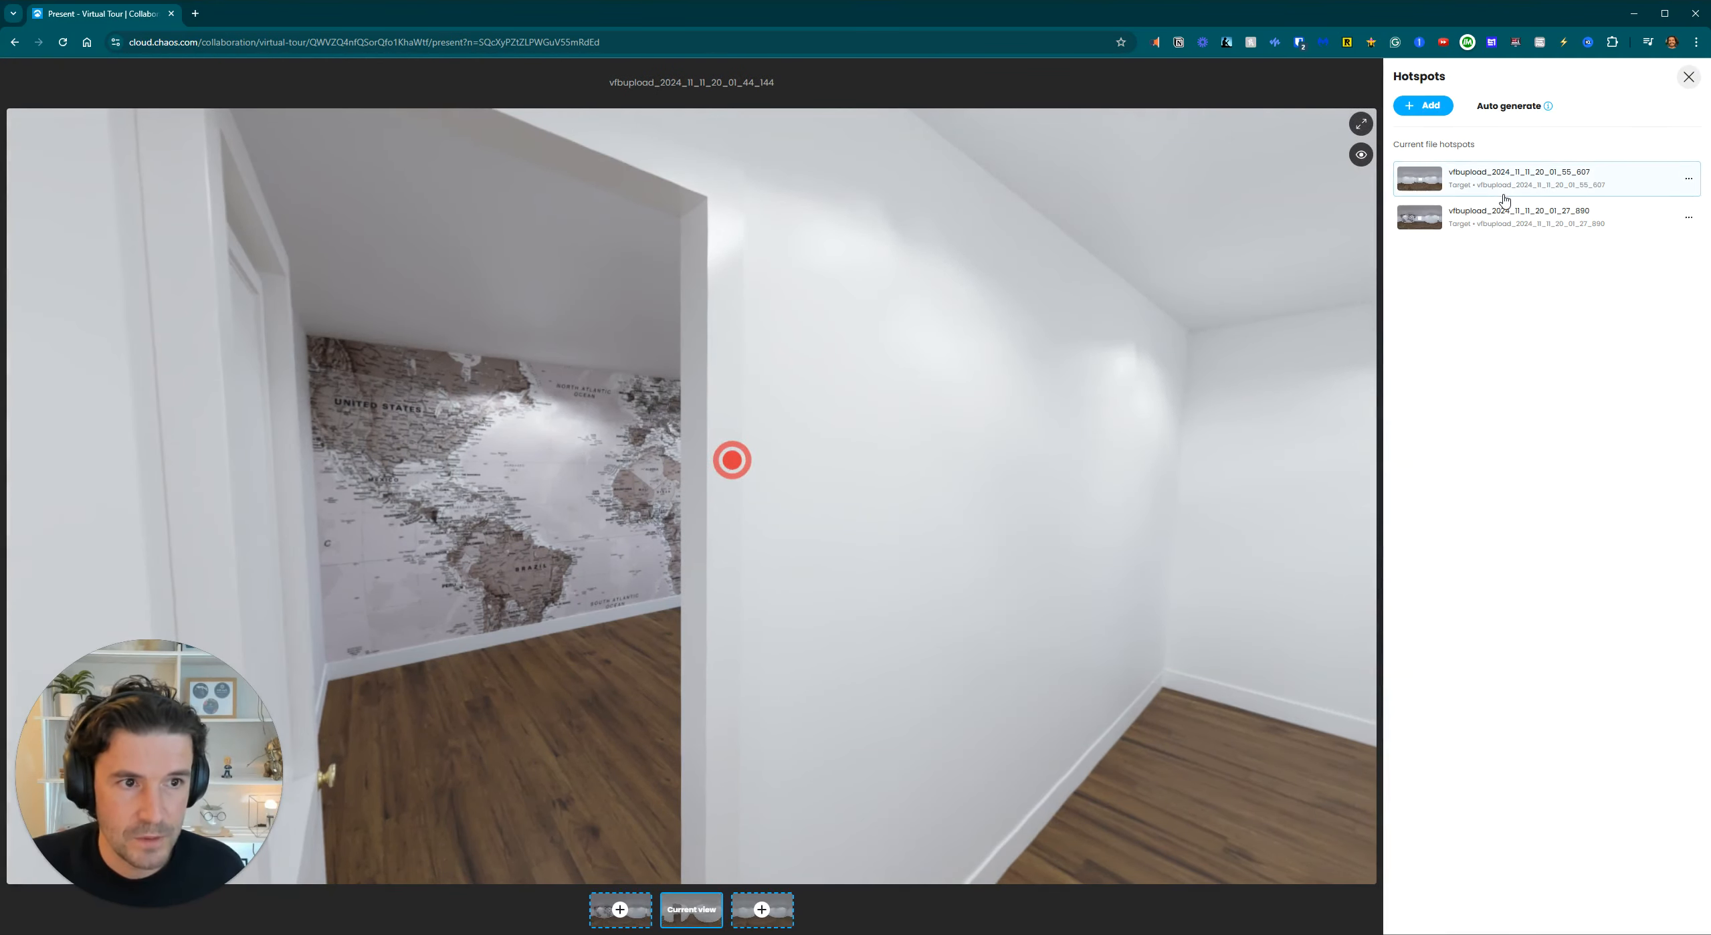
{"action": "left_click", "coordinate": [729, 468]}
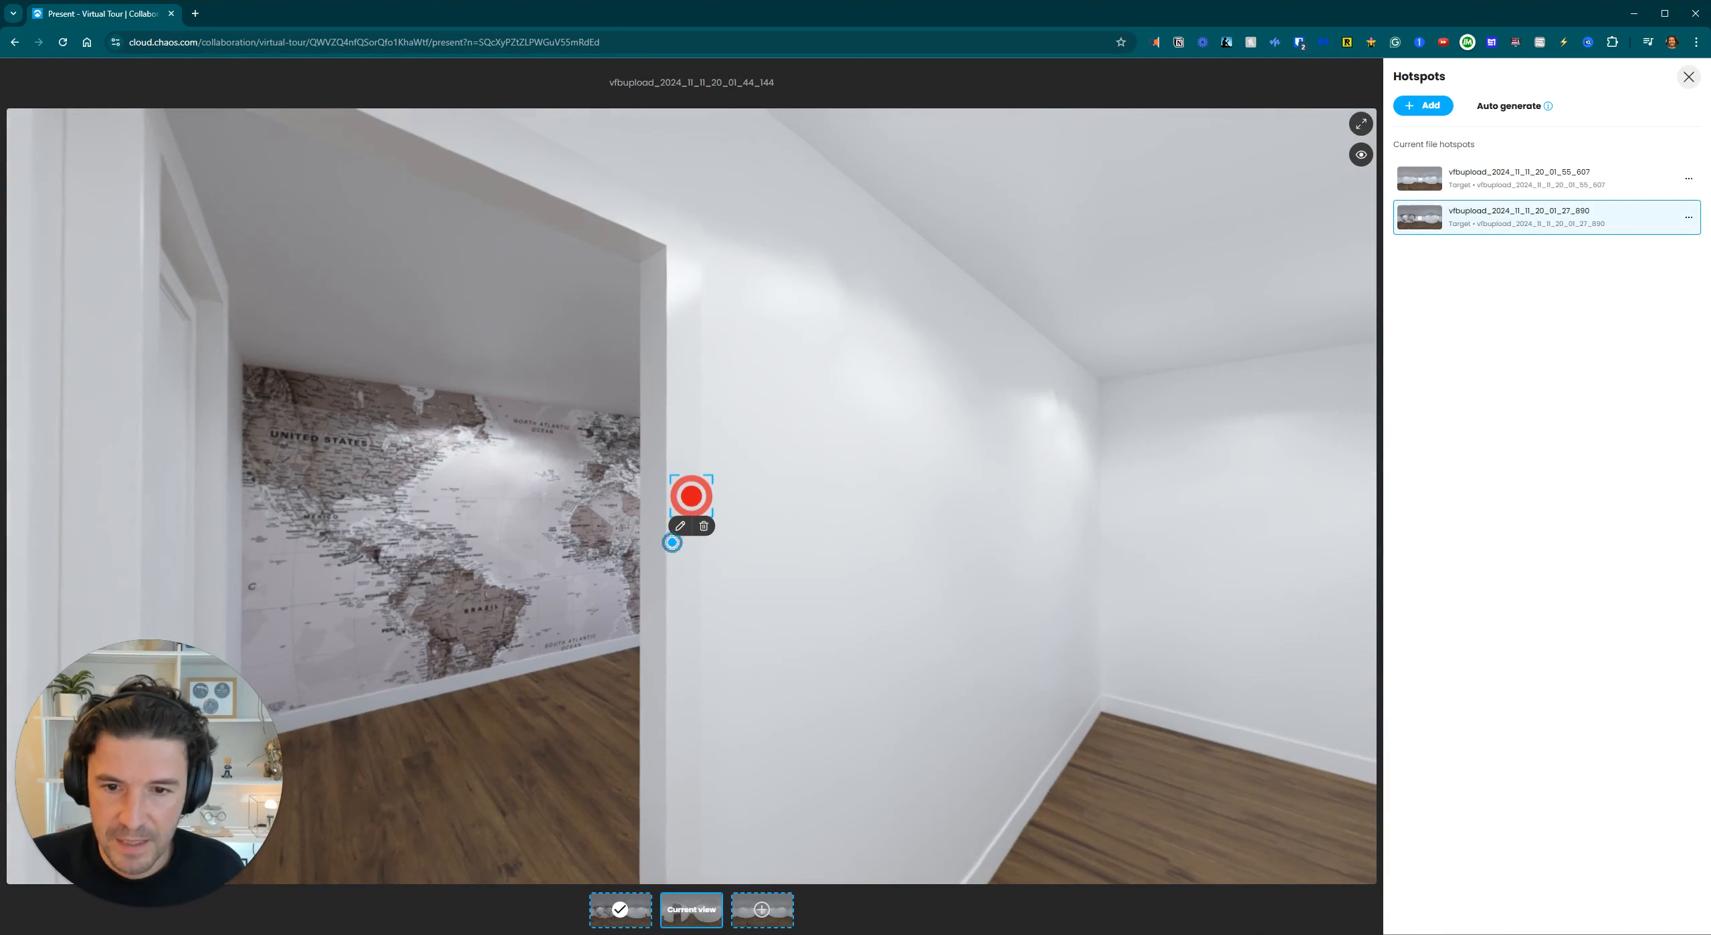
{"action": "left_click_drag", "start_coordinate": [694, 501], "coordinate": [450, 506]}
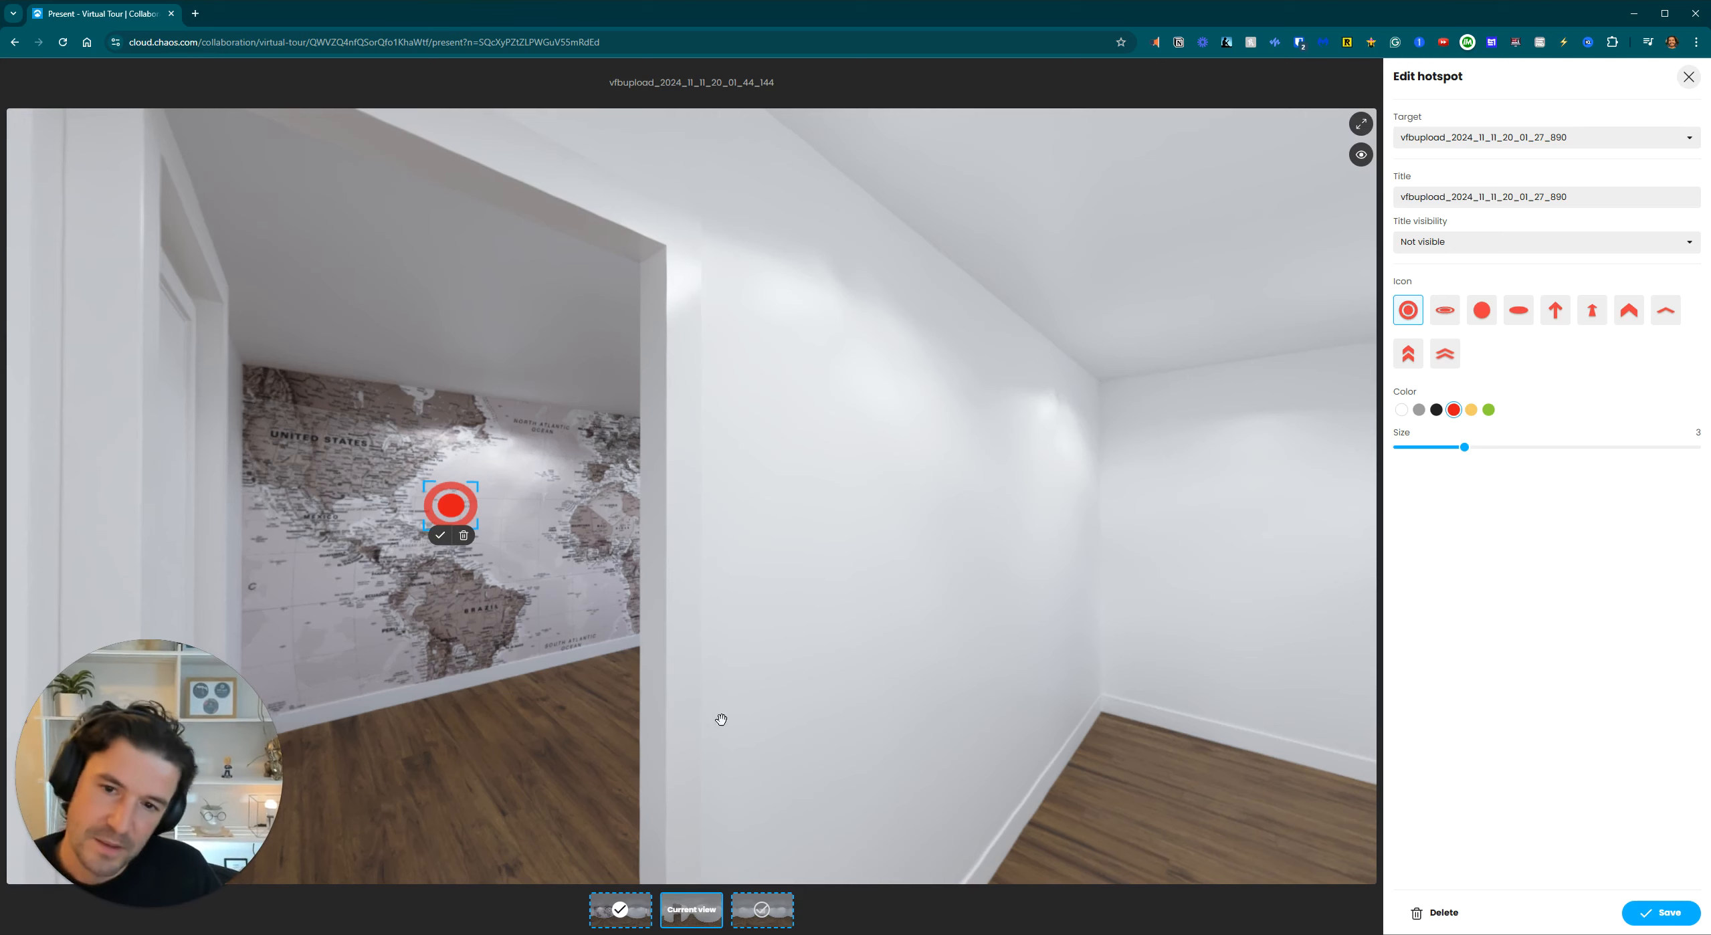
{"action": "left_click", "coordinate": [441, 536]}
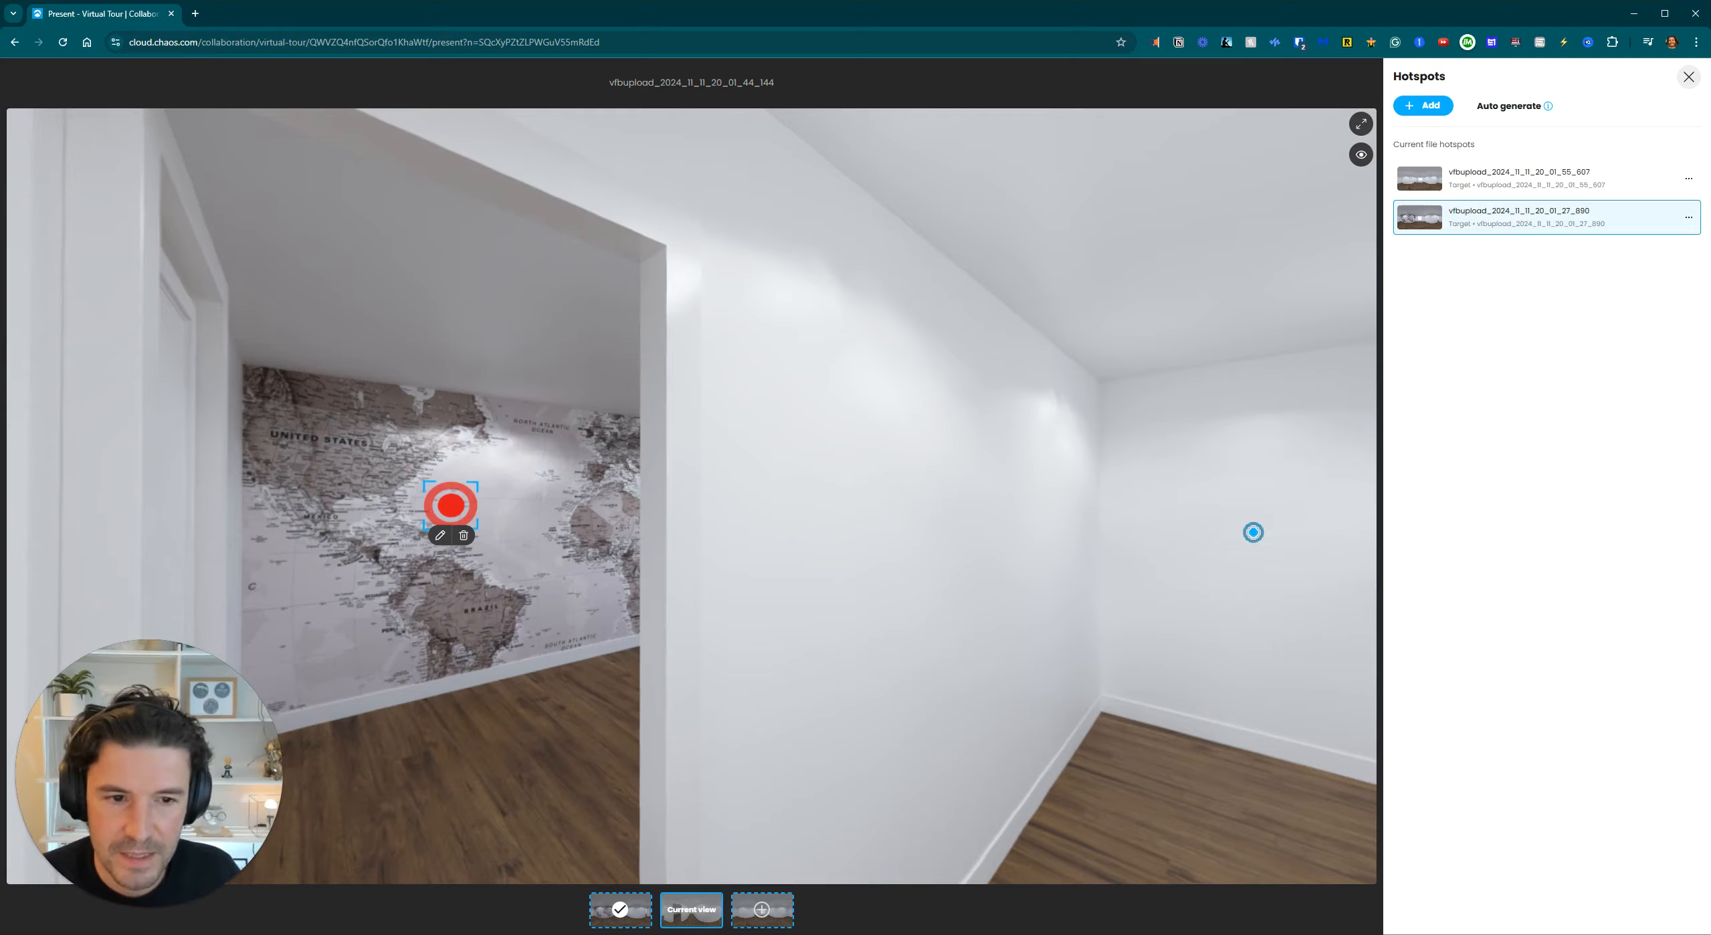
Move the hallway's hotspot targeting vfbupload_2024_11_11_20_01_55_607 to the doorway at the hallway's far end and save it.
{"action": "left_click_drag", "start_coordinate": [1254, 532], "coordinate": [954, 519]}
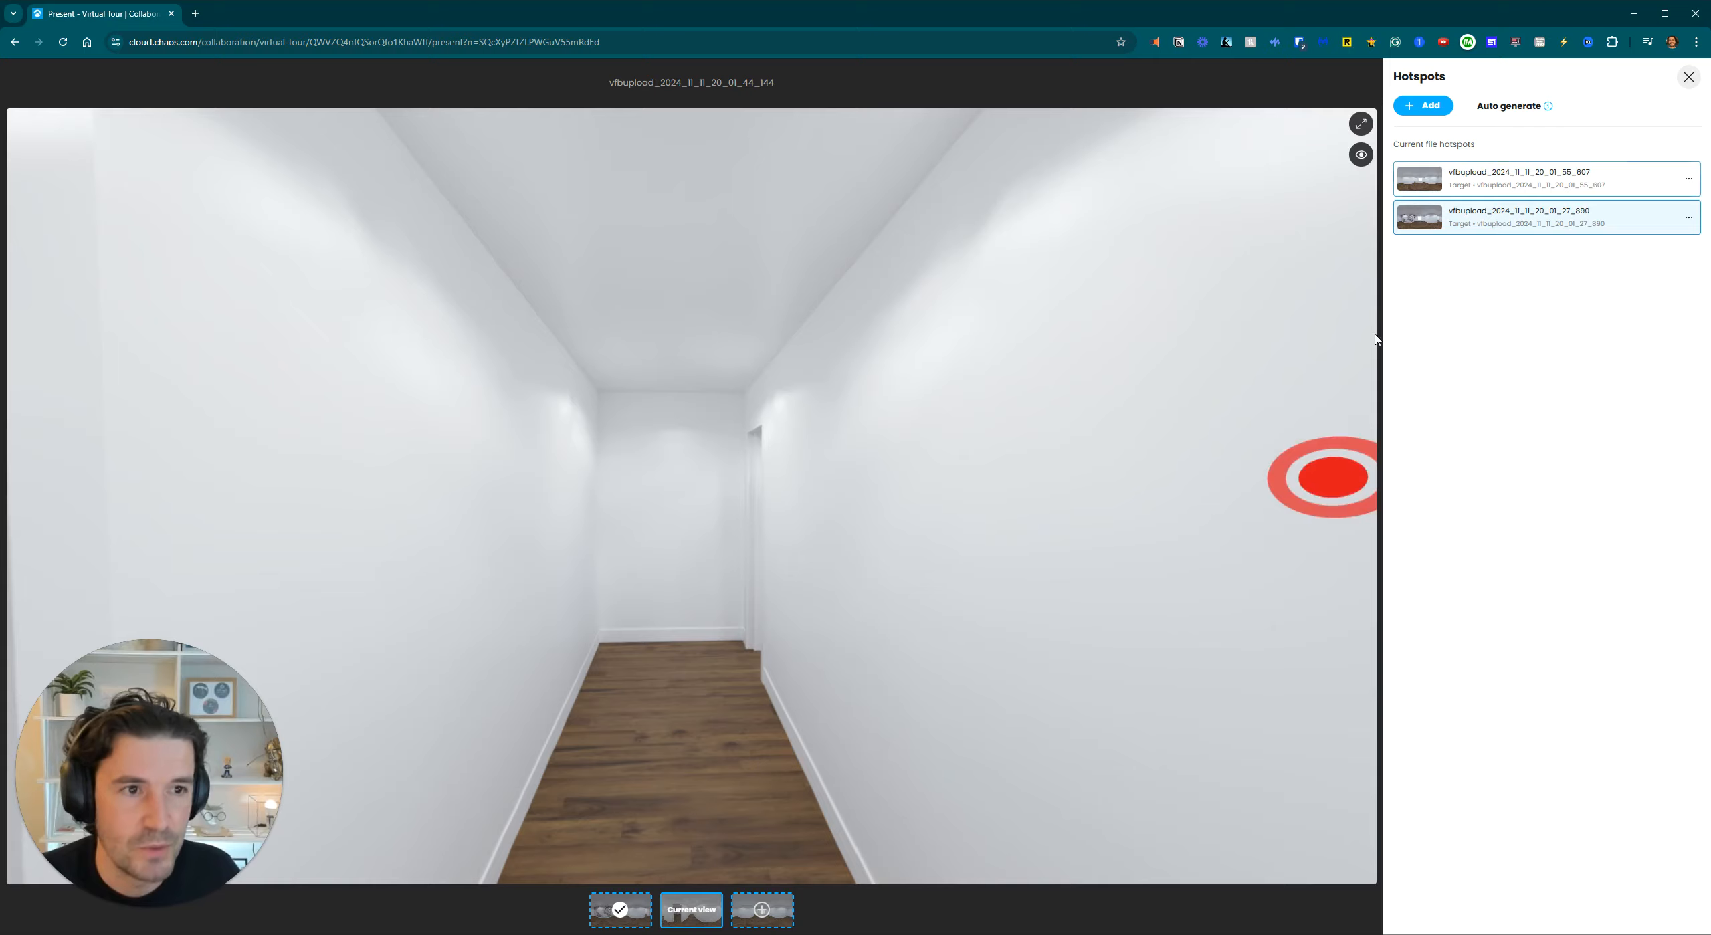
{"action": "left_click_drag", "start_coordinate": [1177, 505], "coordinate": [1009, 470]}
{"action": "left_click", "coordinate": [957, 472]}
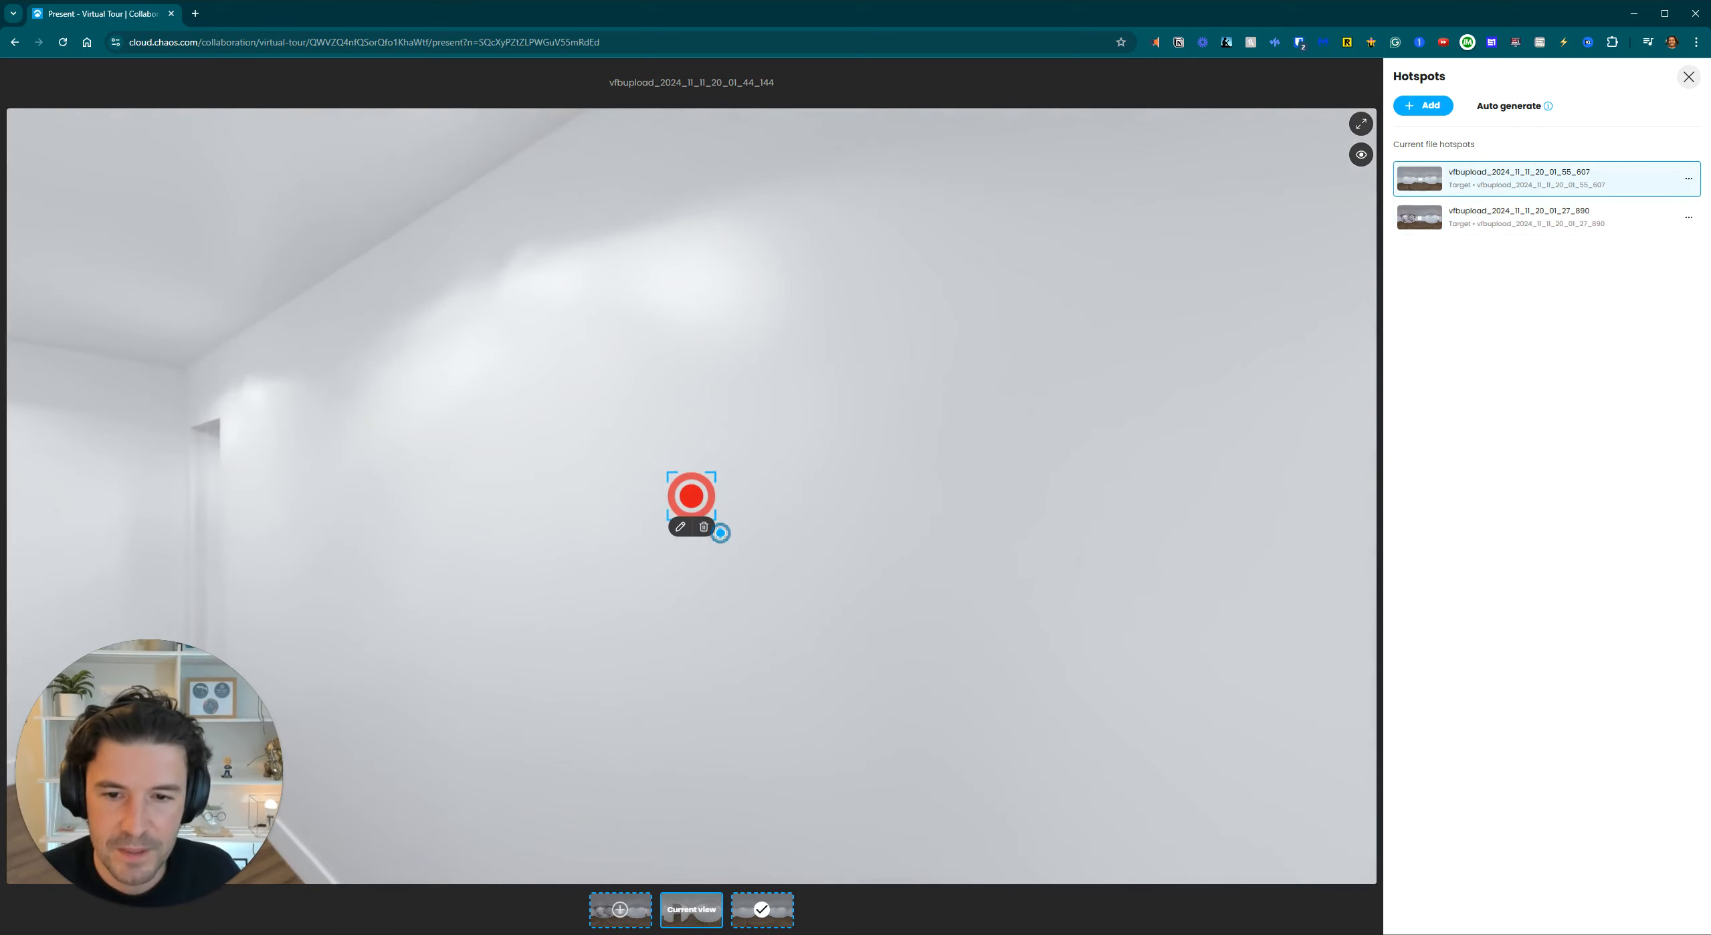
{"action": "left_click", "coordinate": [680, 526]}
{"action": "left_click_drag", "start_coordinate": [693, 501], "coordinate": [204, 516]}
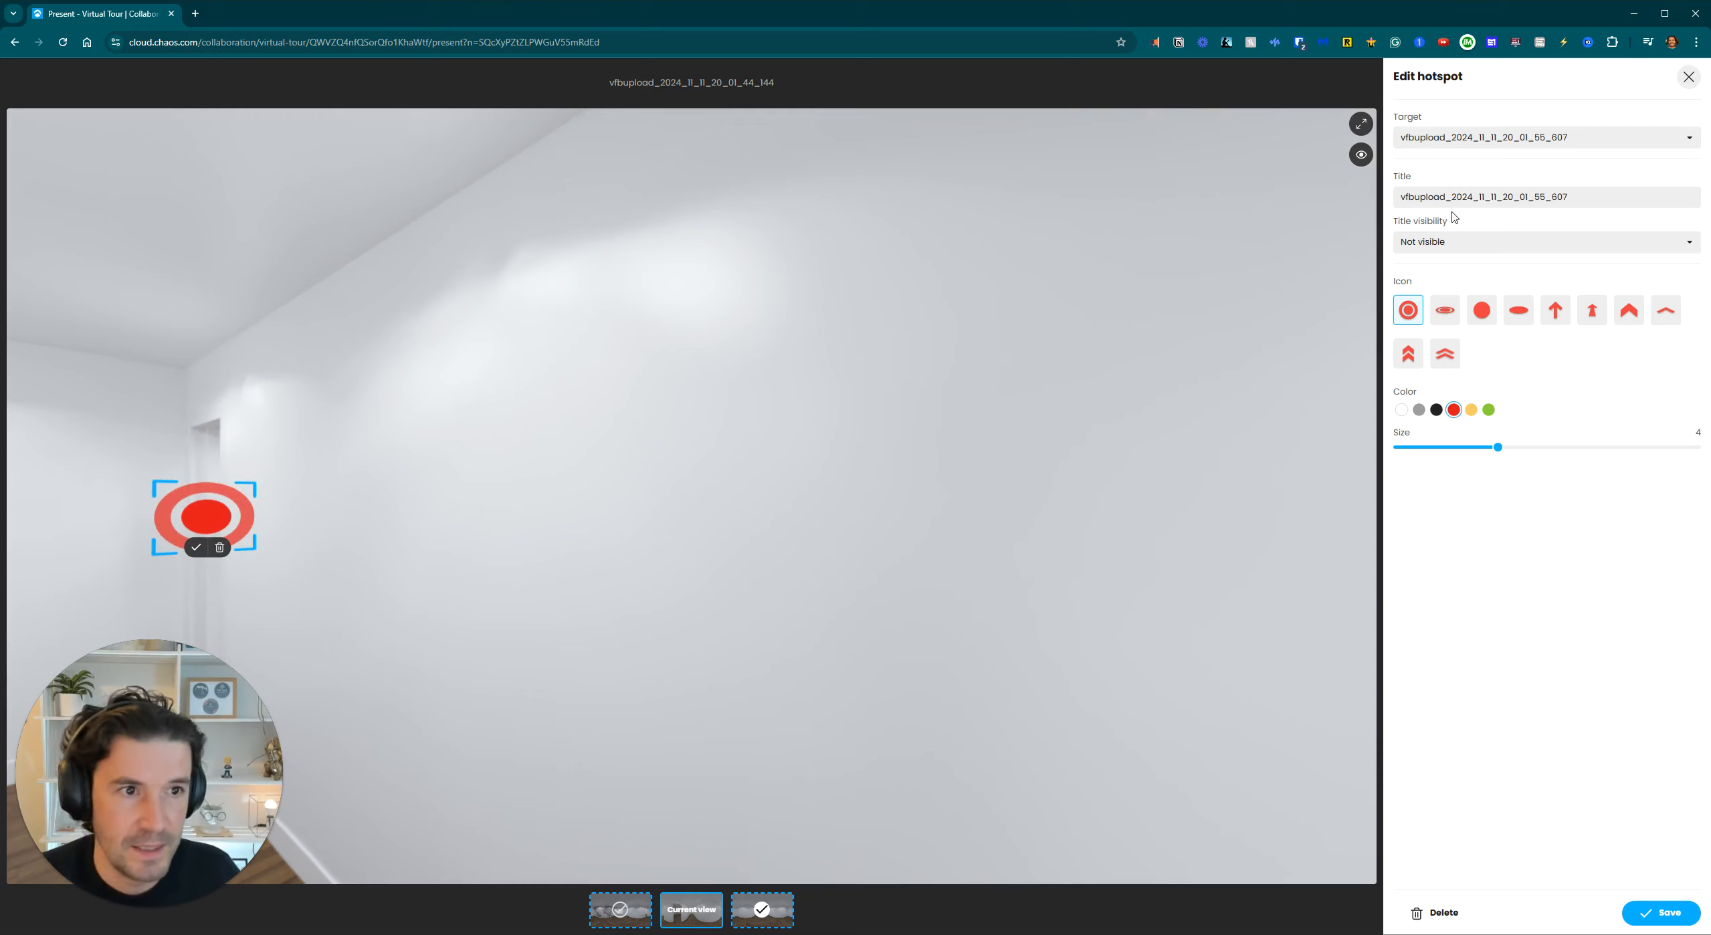
{"action": "left_click", "coordinate": [1688, 77]}
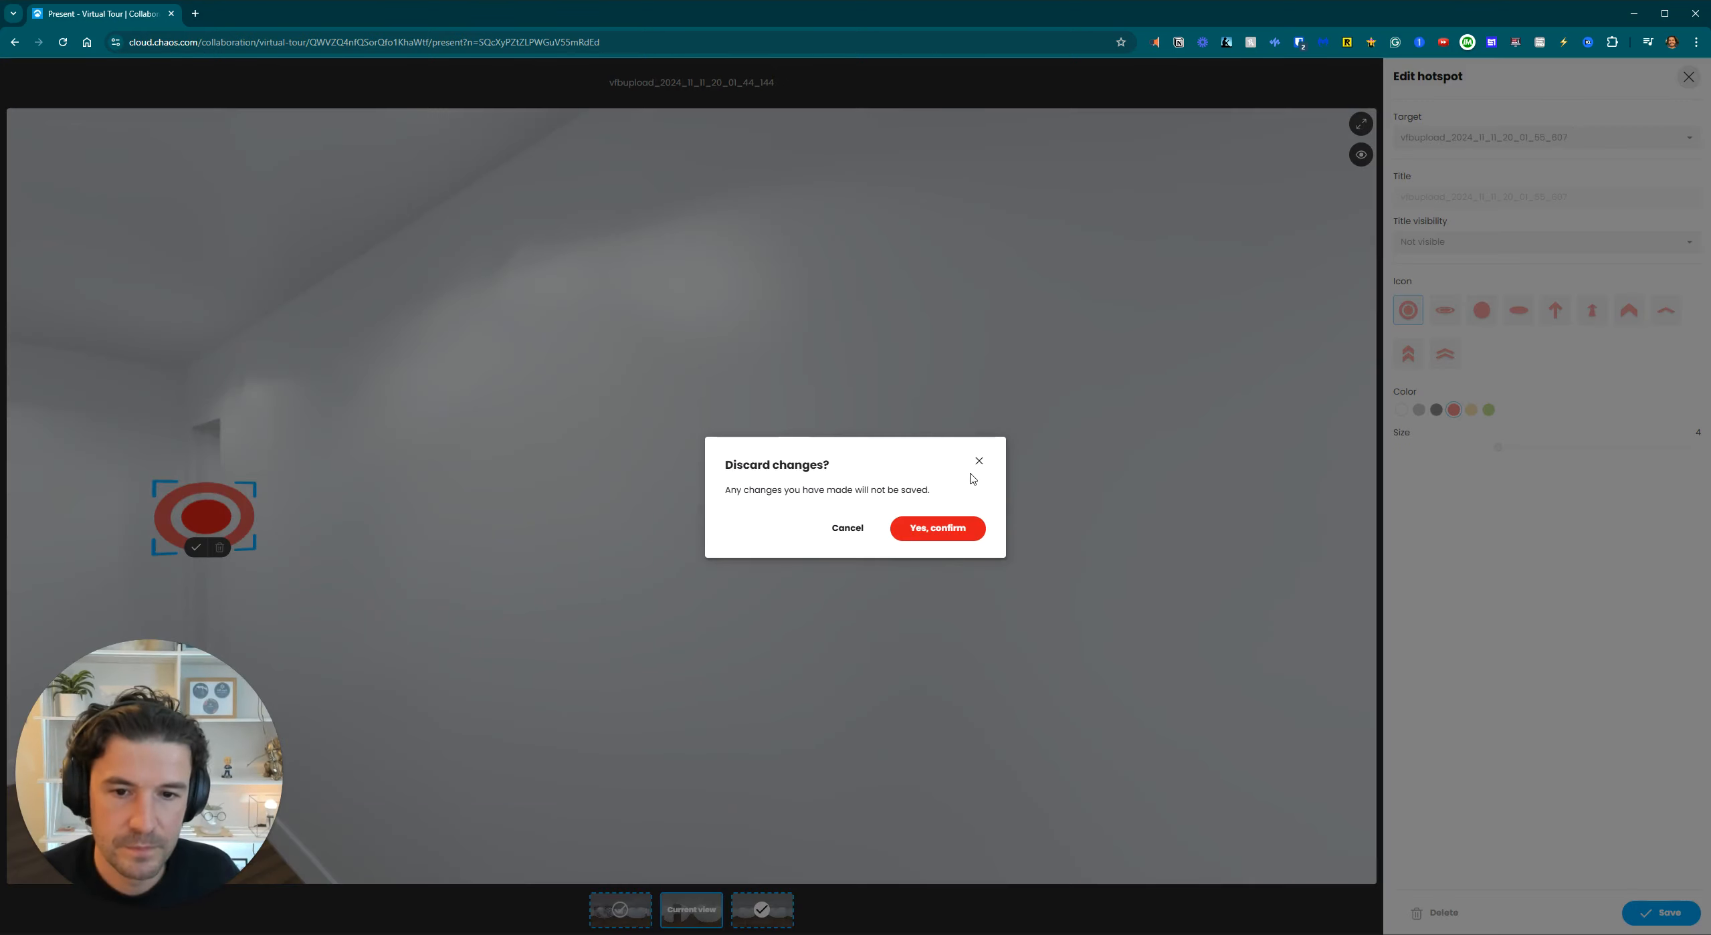
{"action": "left_click", "coordinate": [848, 529]}
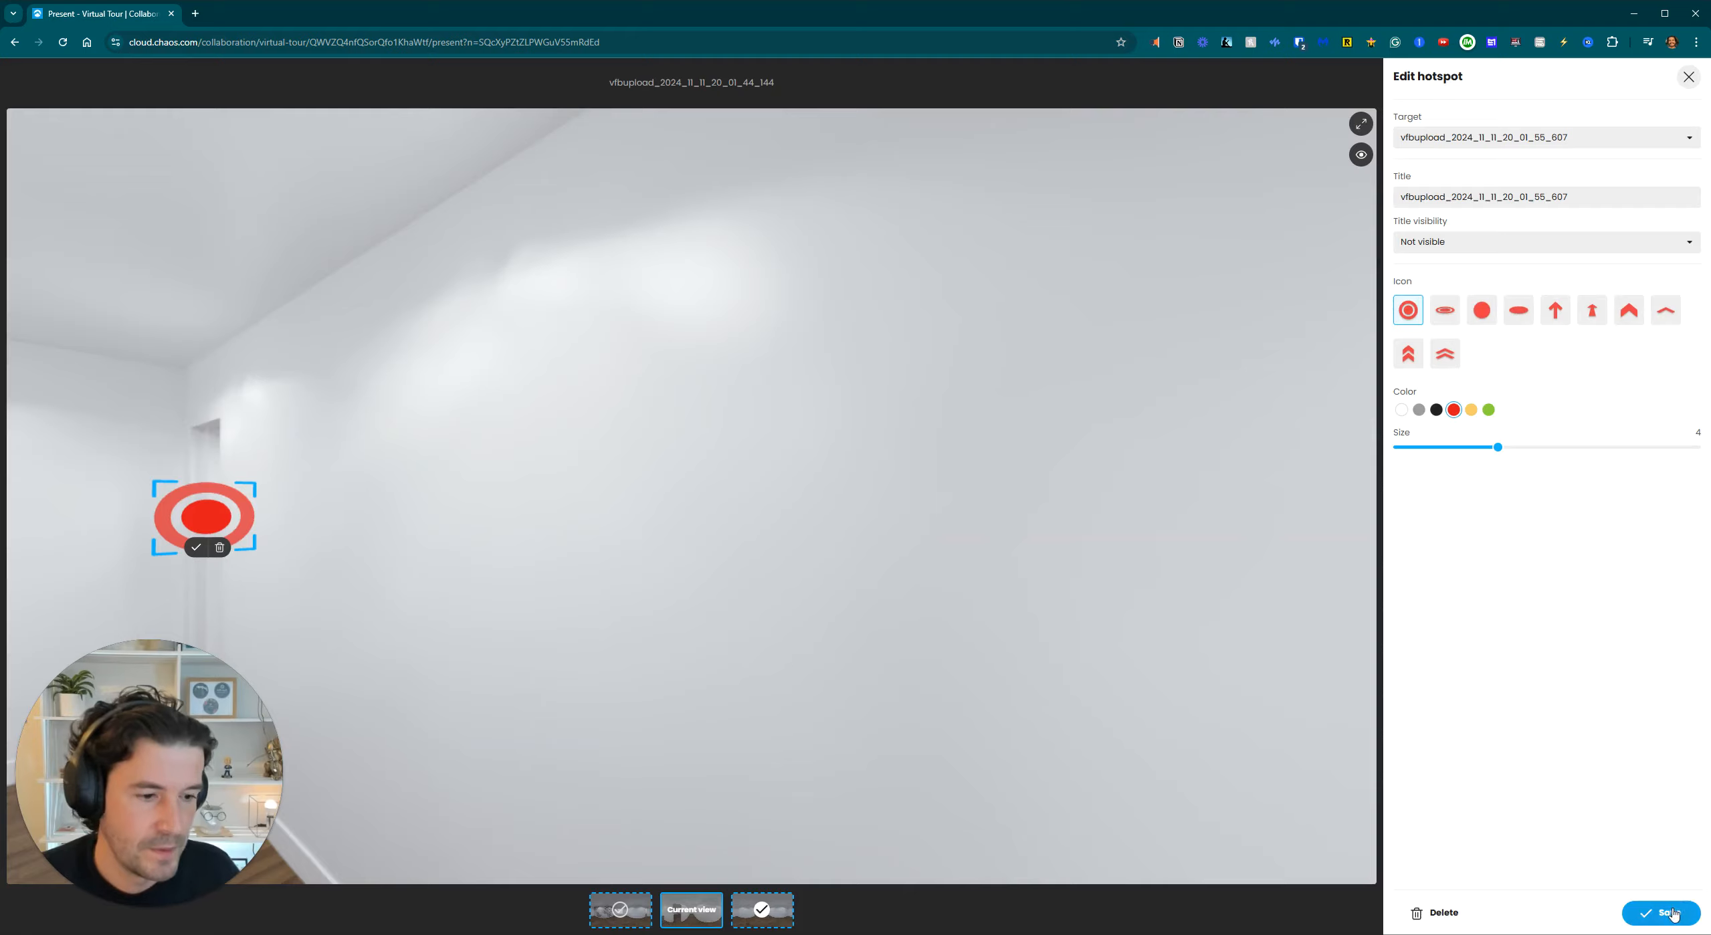
{"action": "left_click", "coordinate": [1652, 912]}
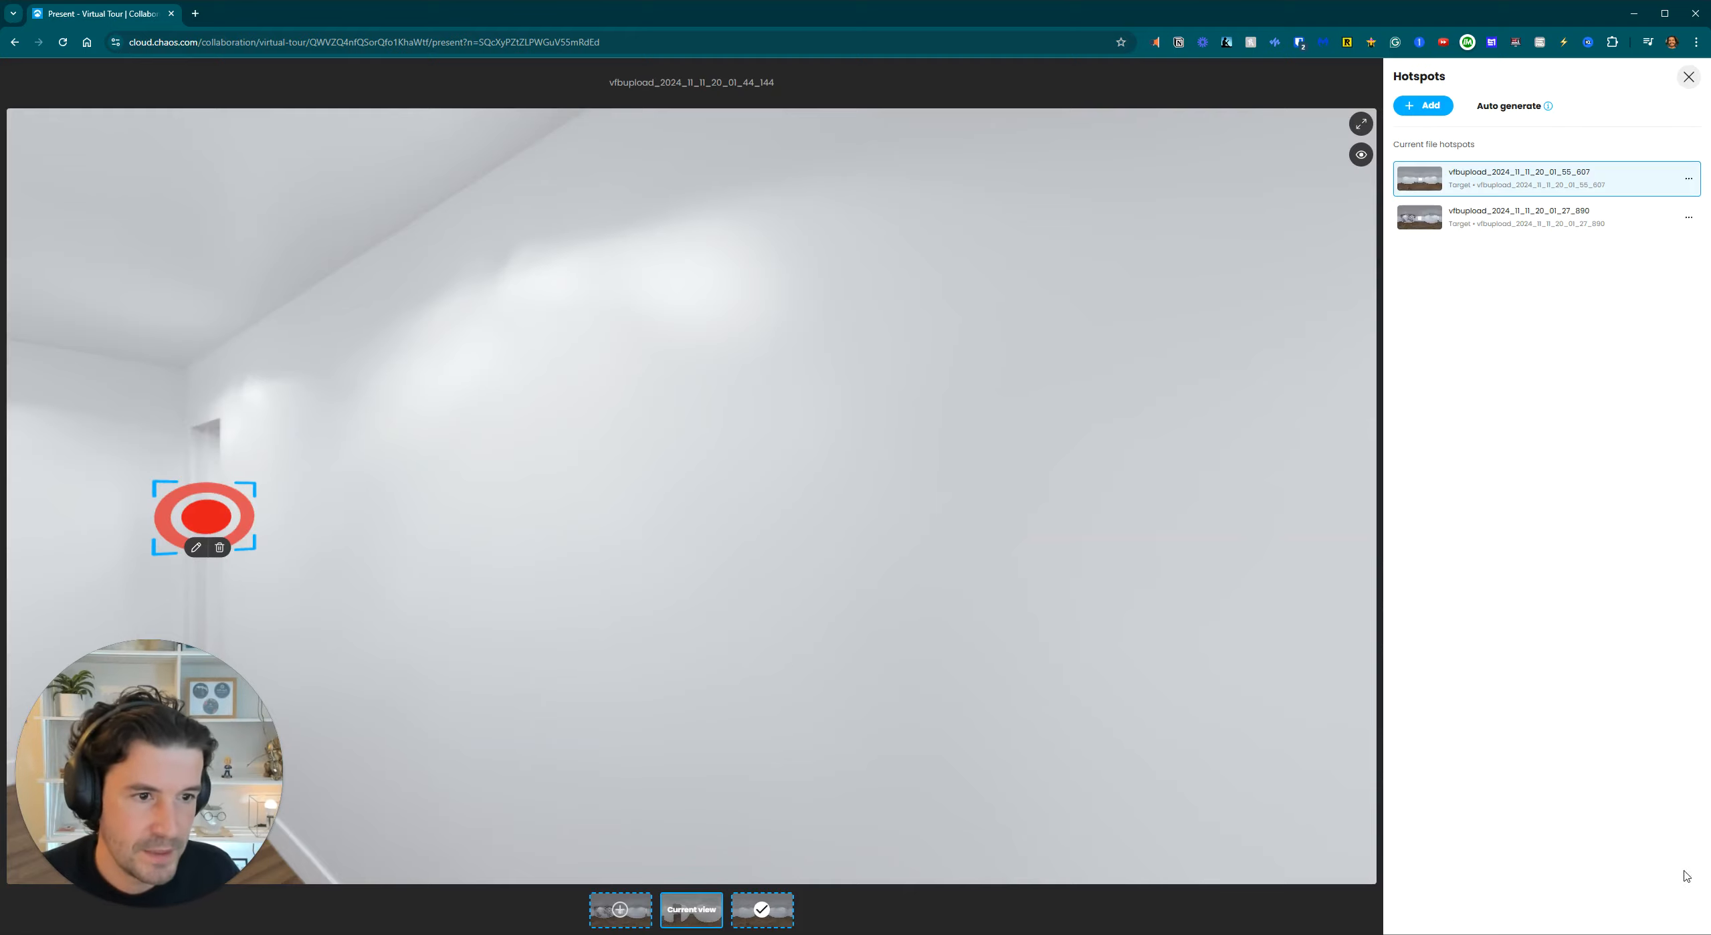
Leave hotspot editing and follow the far doorway's hotspot into the window room, turning the view toward its open door.
{"action": "left_click", "coordinate": [1687, 78]}
{"action": "left_click_drag", "start_coordinate": [408, 592], "coordinate": [1023, 462]}
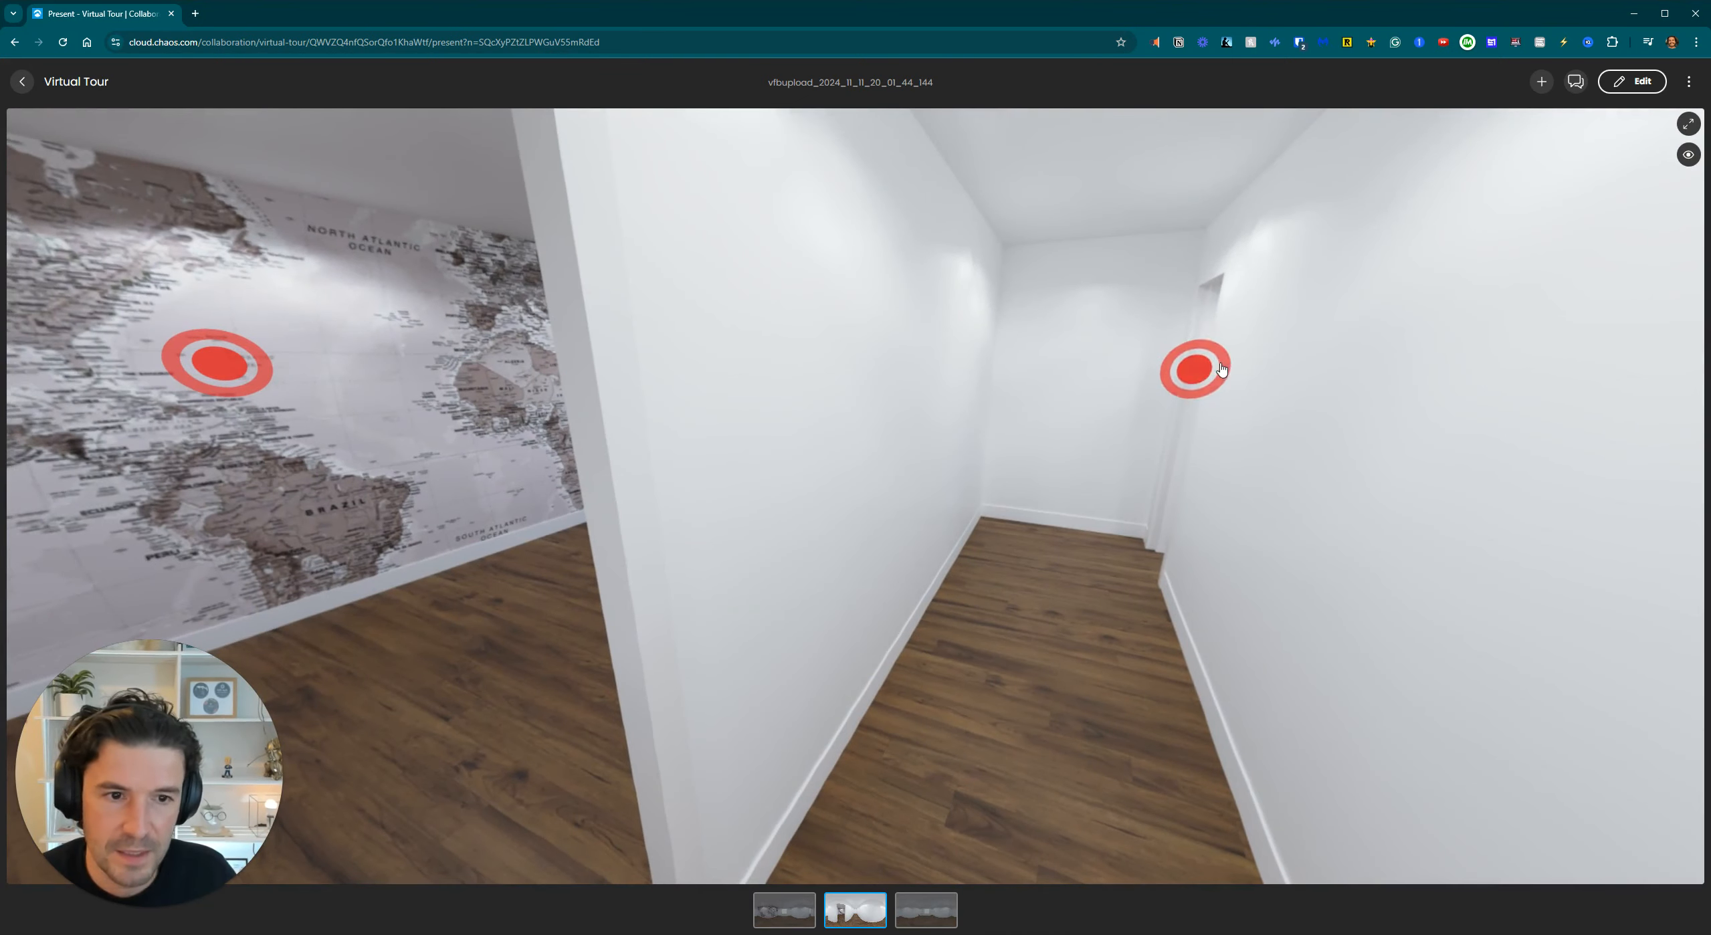
{"action": "left_click", "coordinate": [1197, 370]}
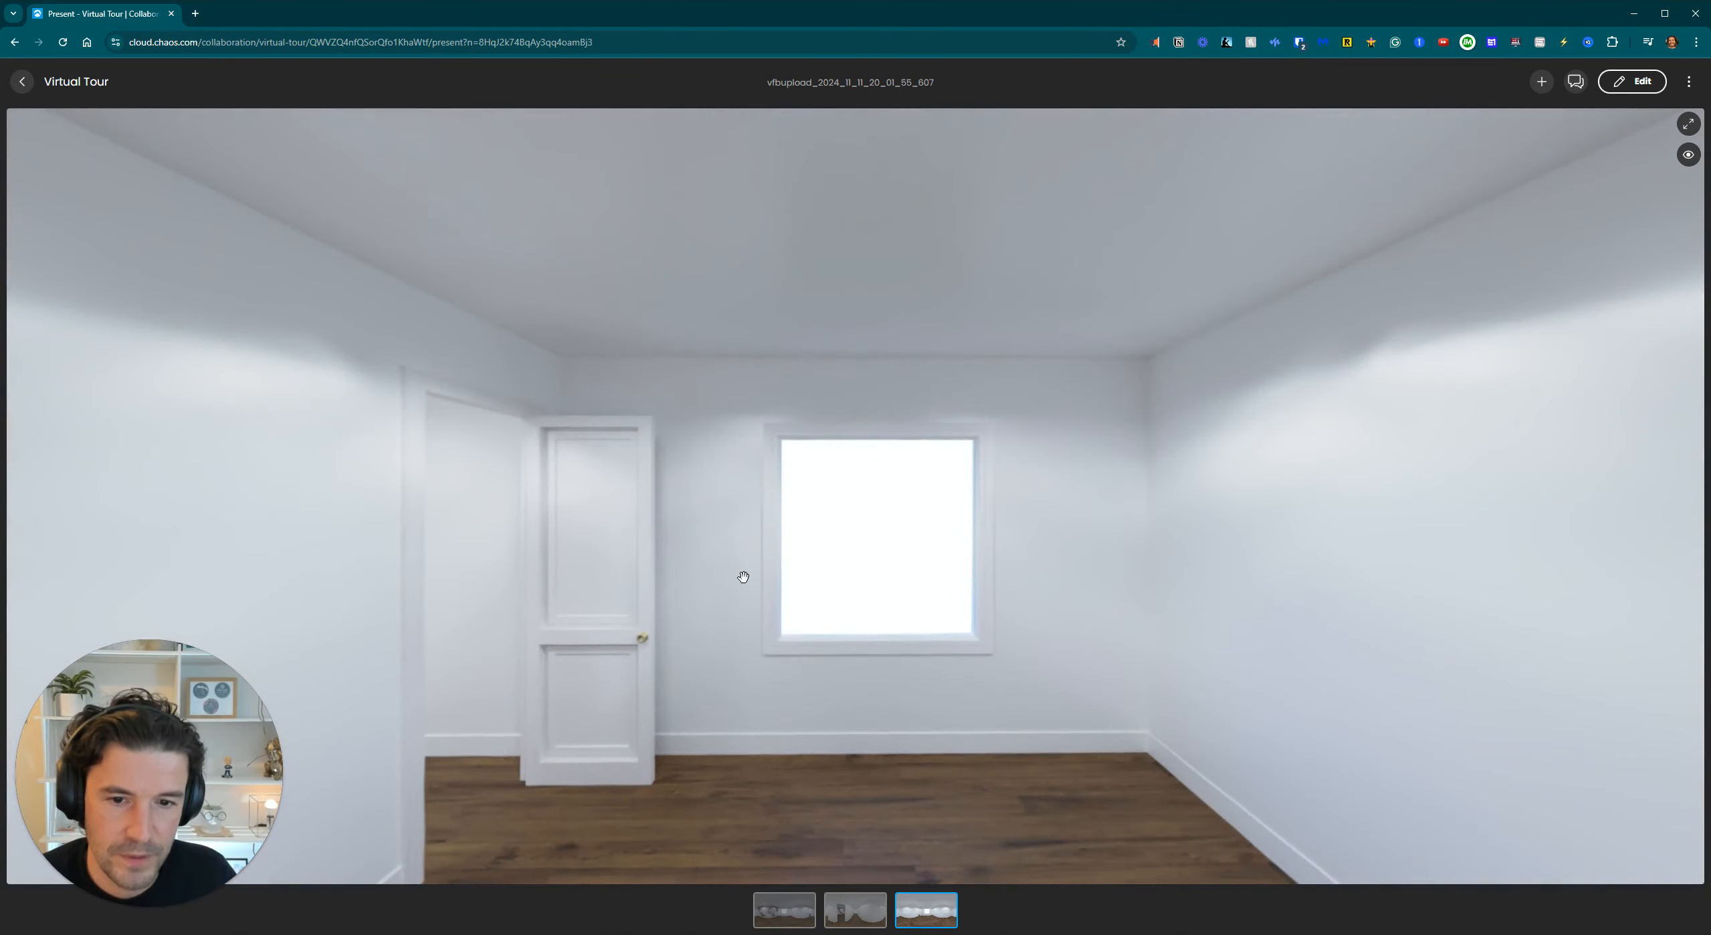
{"action": "left_click_drag", "start_coordinate": [743, 577], "coordinate": [893, 457]}
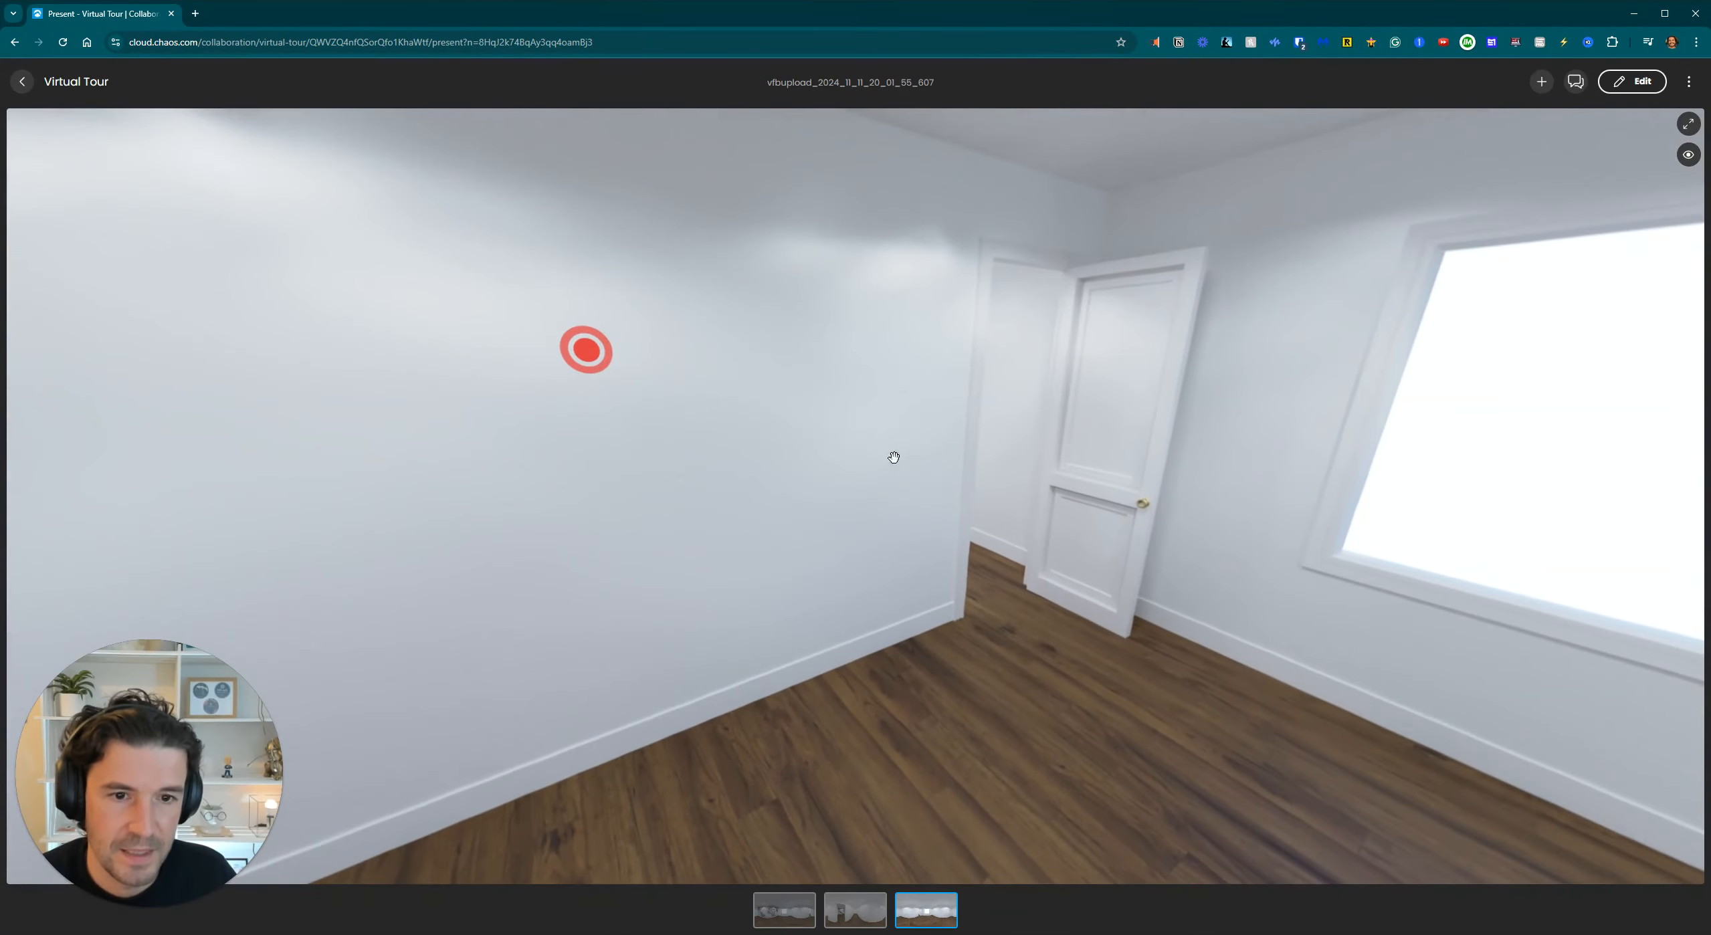
Open hotspot editing for the window room and discard the stray hotspot without a target placed on the wall.
{"action": "left_click", "coordinate": [1632, 81]}
{"action": "left_click", "coordinate": [1433, 137]}
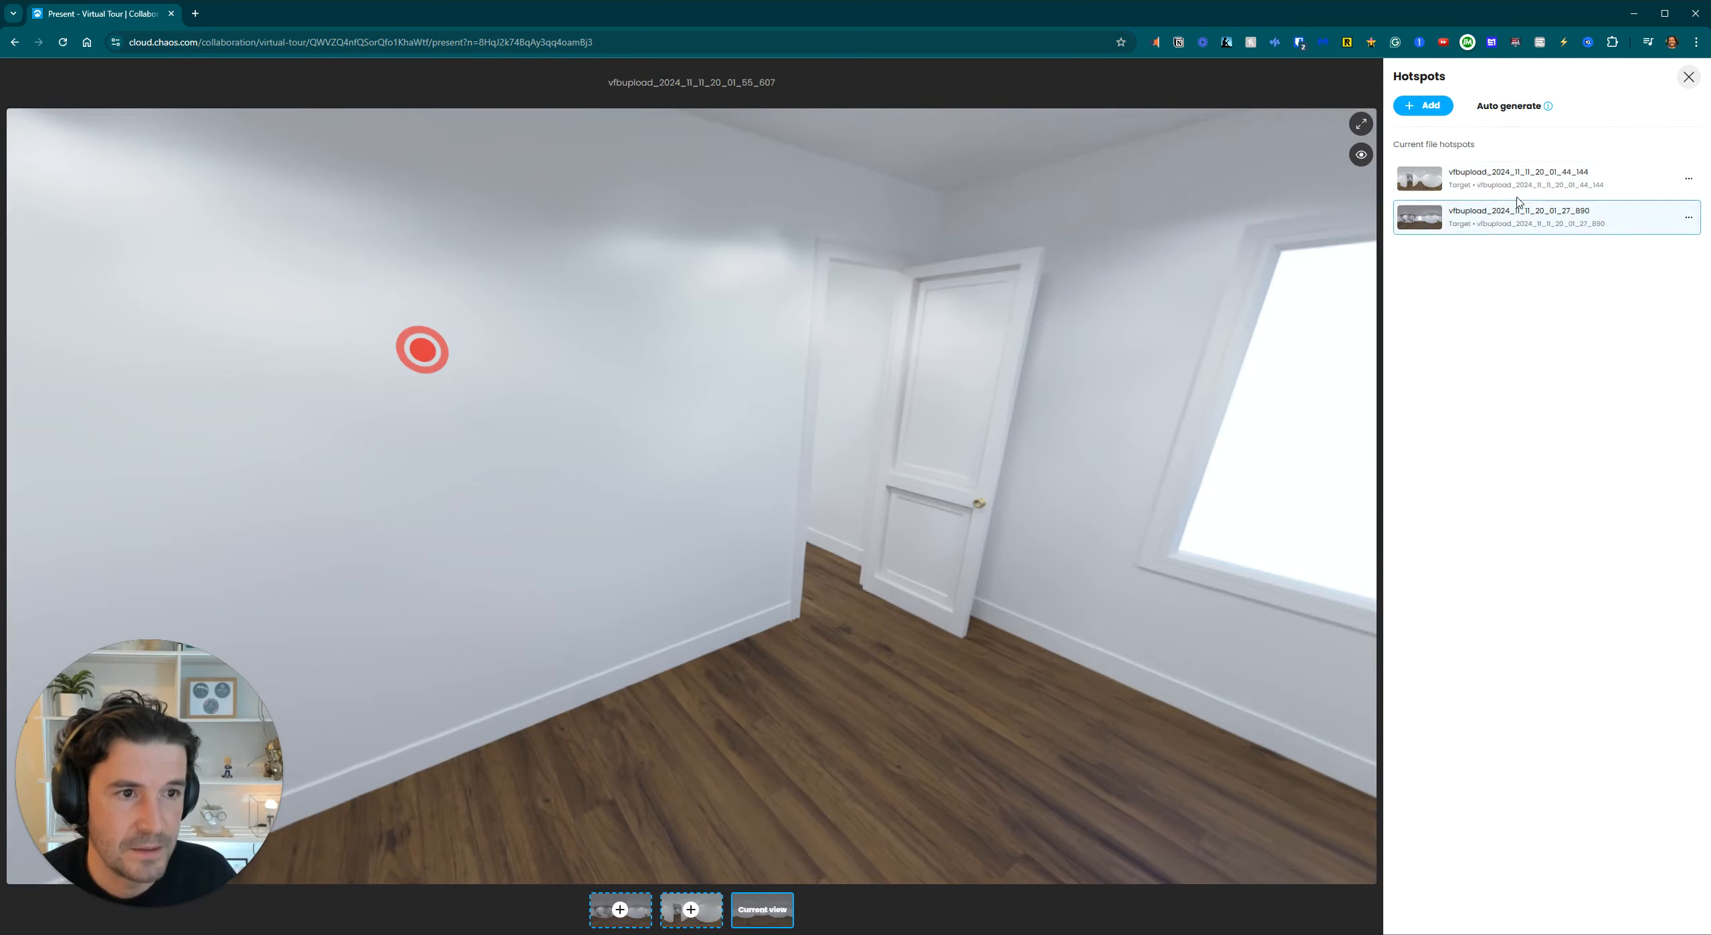
{"action": "left_click", "coordinate": [422, 361]}
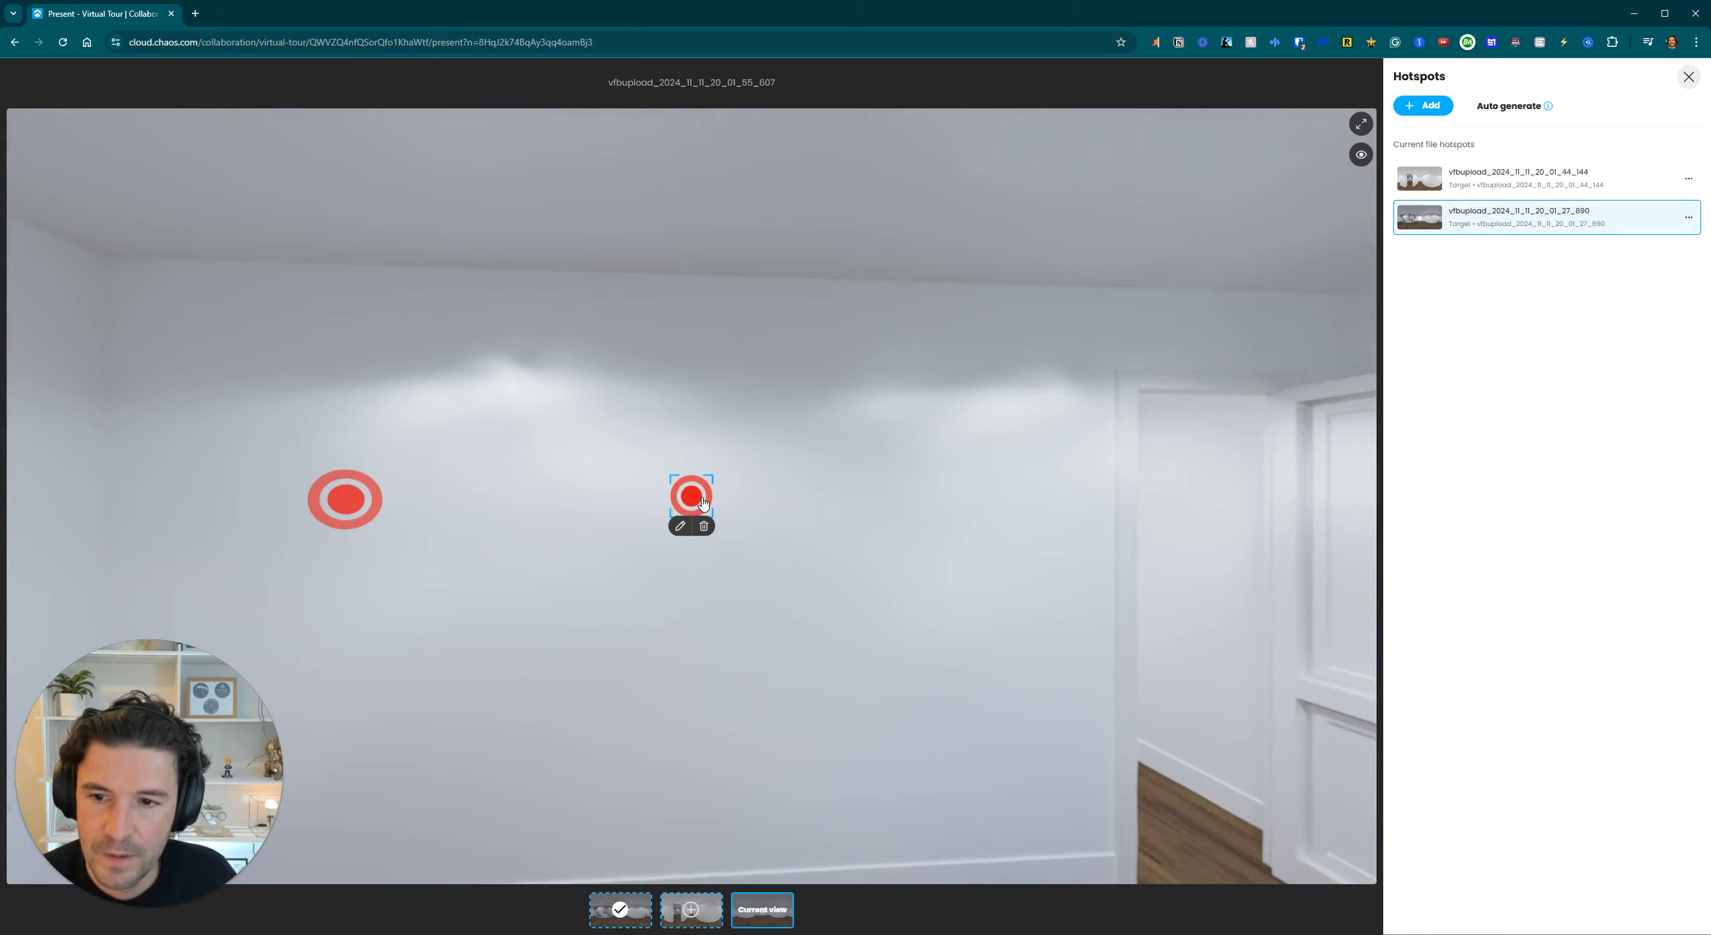
{"action": "left_click", "coordinate": [306, 505]}
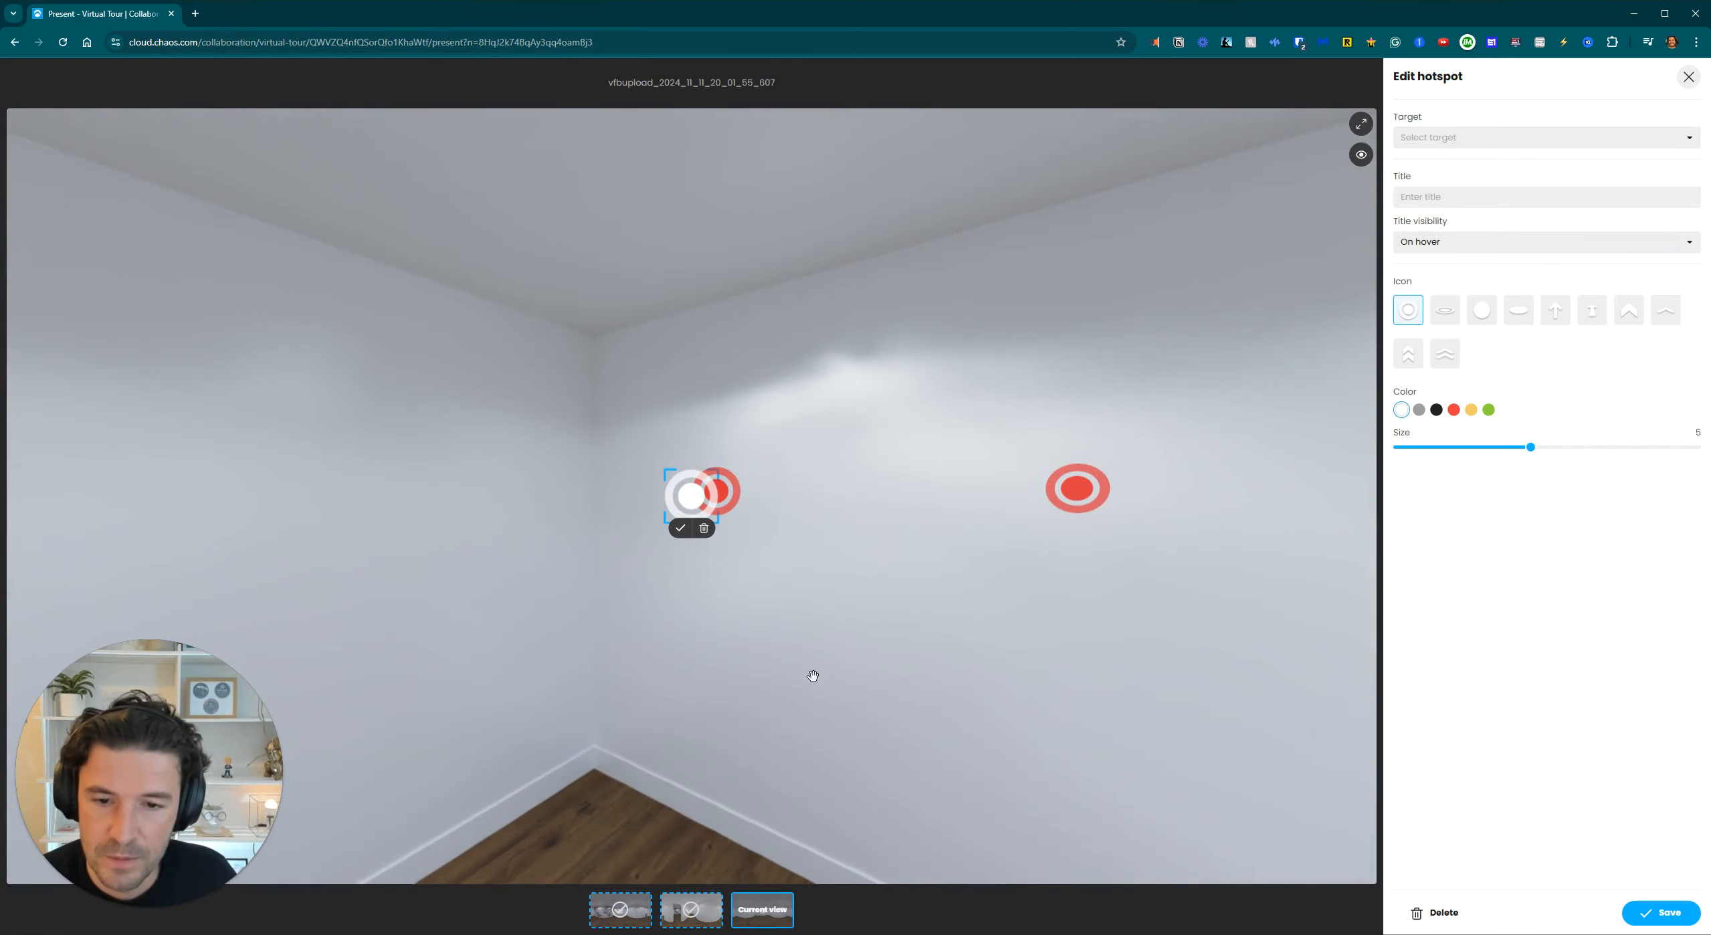
{"action": "left_click", "coordinate": [703, 528]}
Move the window room's hotspot targeting vfbupload_2024_11_11_20_01_44_144 into the open doorway and confirm its placement.
{"action": "left_click", "coordinate": [719, 494]}
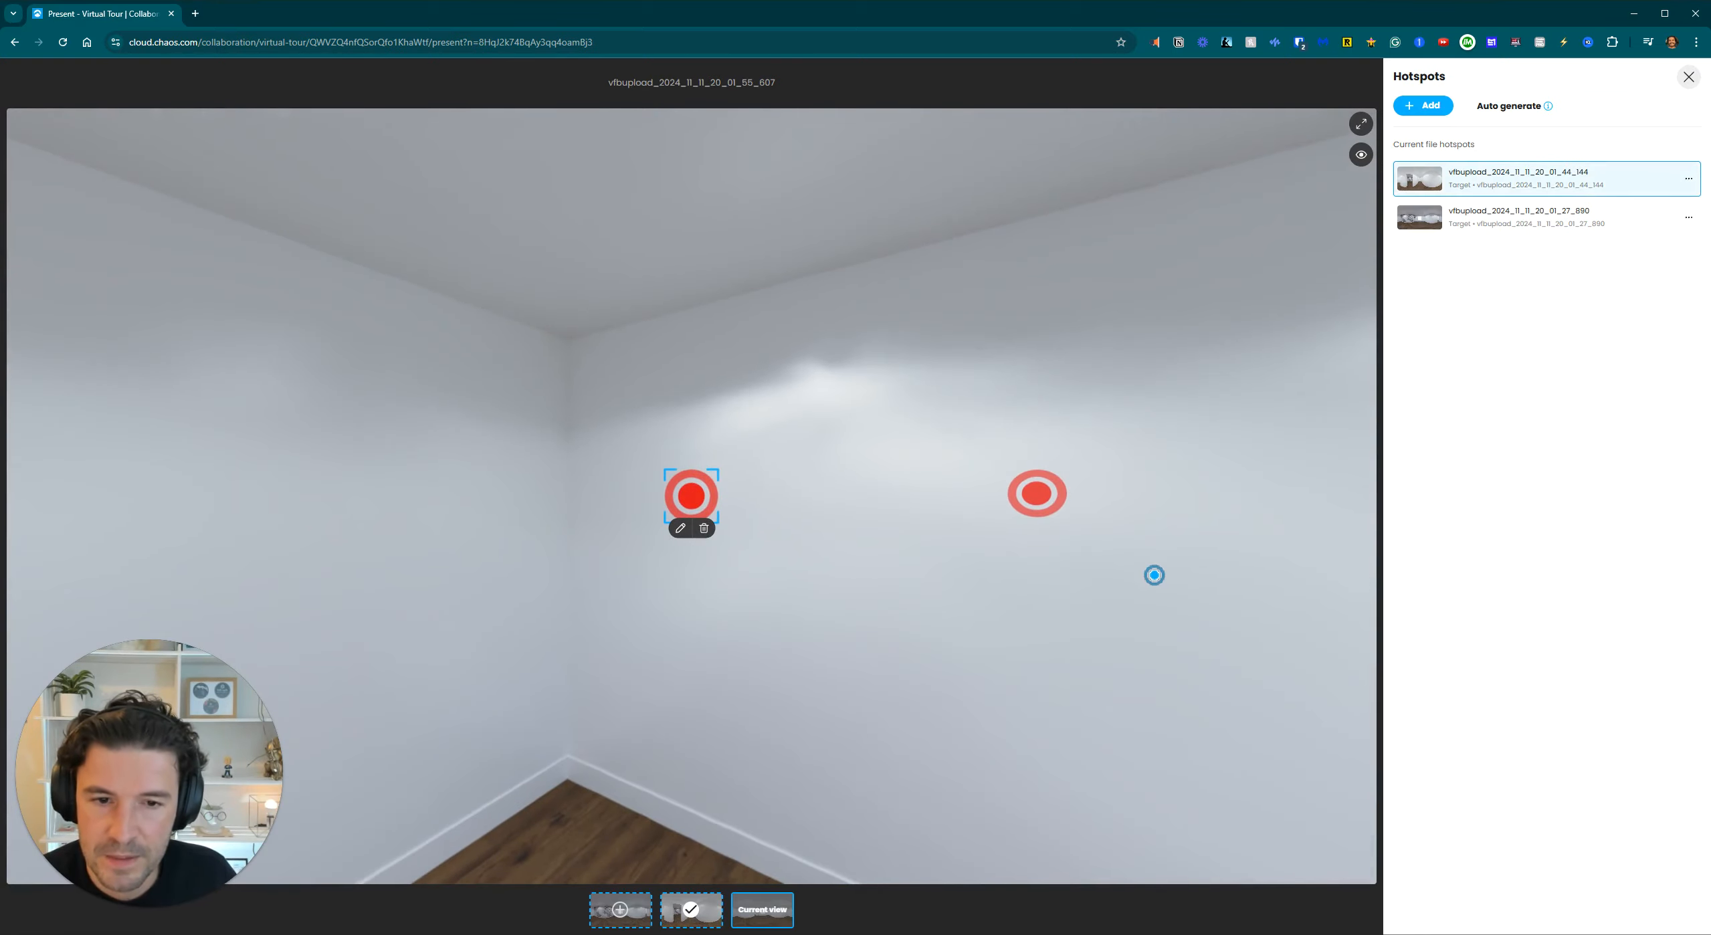
{"action": "left_click_drag", "start_coordinate": [1191, 600], "coordinate": [945, 586]}
{"action": "mouse_move", "coordinate": [328, 485]}
{"action": "left_mouse_down"}
{"action": "mouse_move", "coordinate": [1094, 480]}
{"action": "mouse_move", "coordinate": [439, 473]}
{"action": "left_mouse_up"}
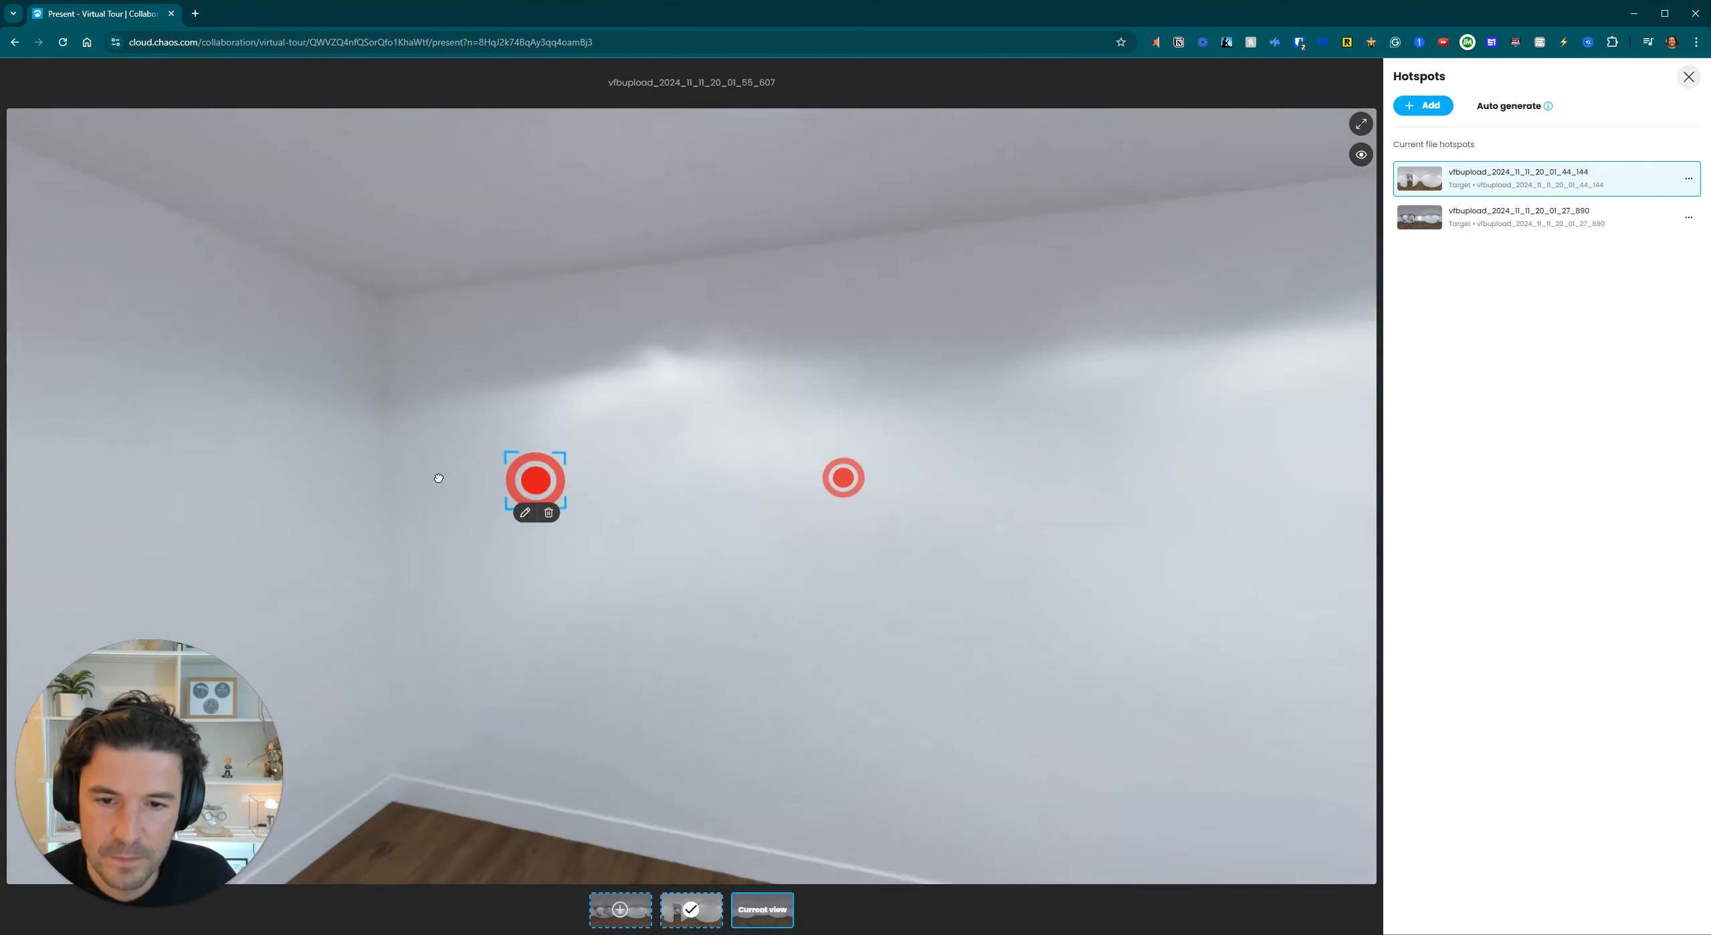
{"action": "left_click", "coordinate": [521, 515]}
{"action": "left_click_drag", "start_coordinate": [542, 493], "coordinate": [1310, 510]}
{"action": "left_click_drag", "start_coordinate": [1286, 596], "coordinate": [999, 580]}
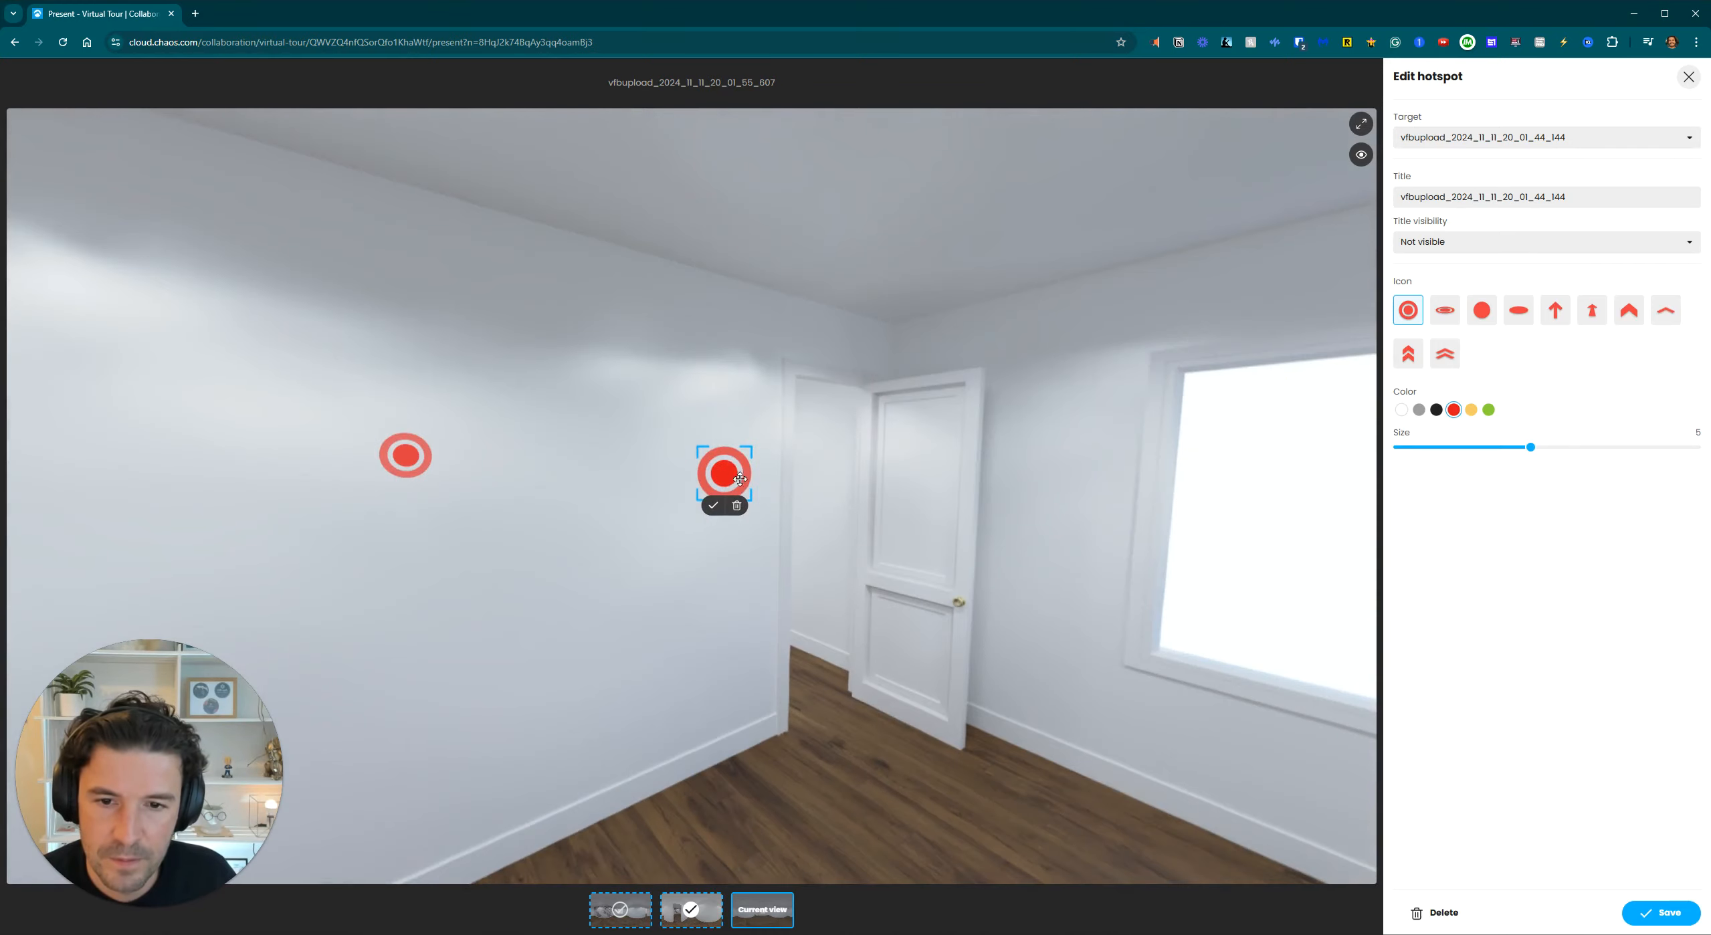
{"action": "left_click_drag", "start_coordinate": [731, 477], "coordinate": [832, 458]}
{"action": "left_click", "coordinate": [817, 490]}
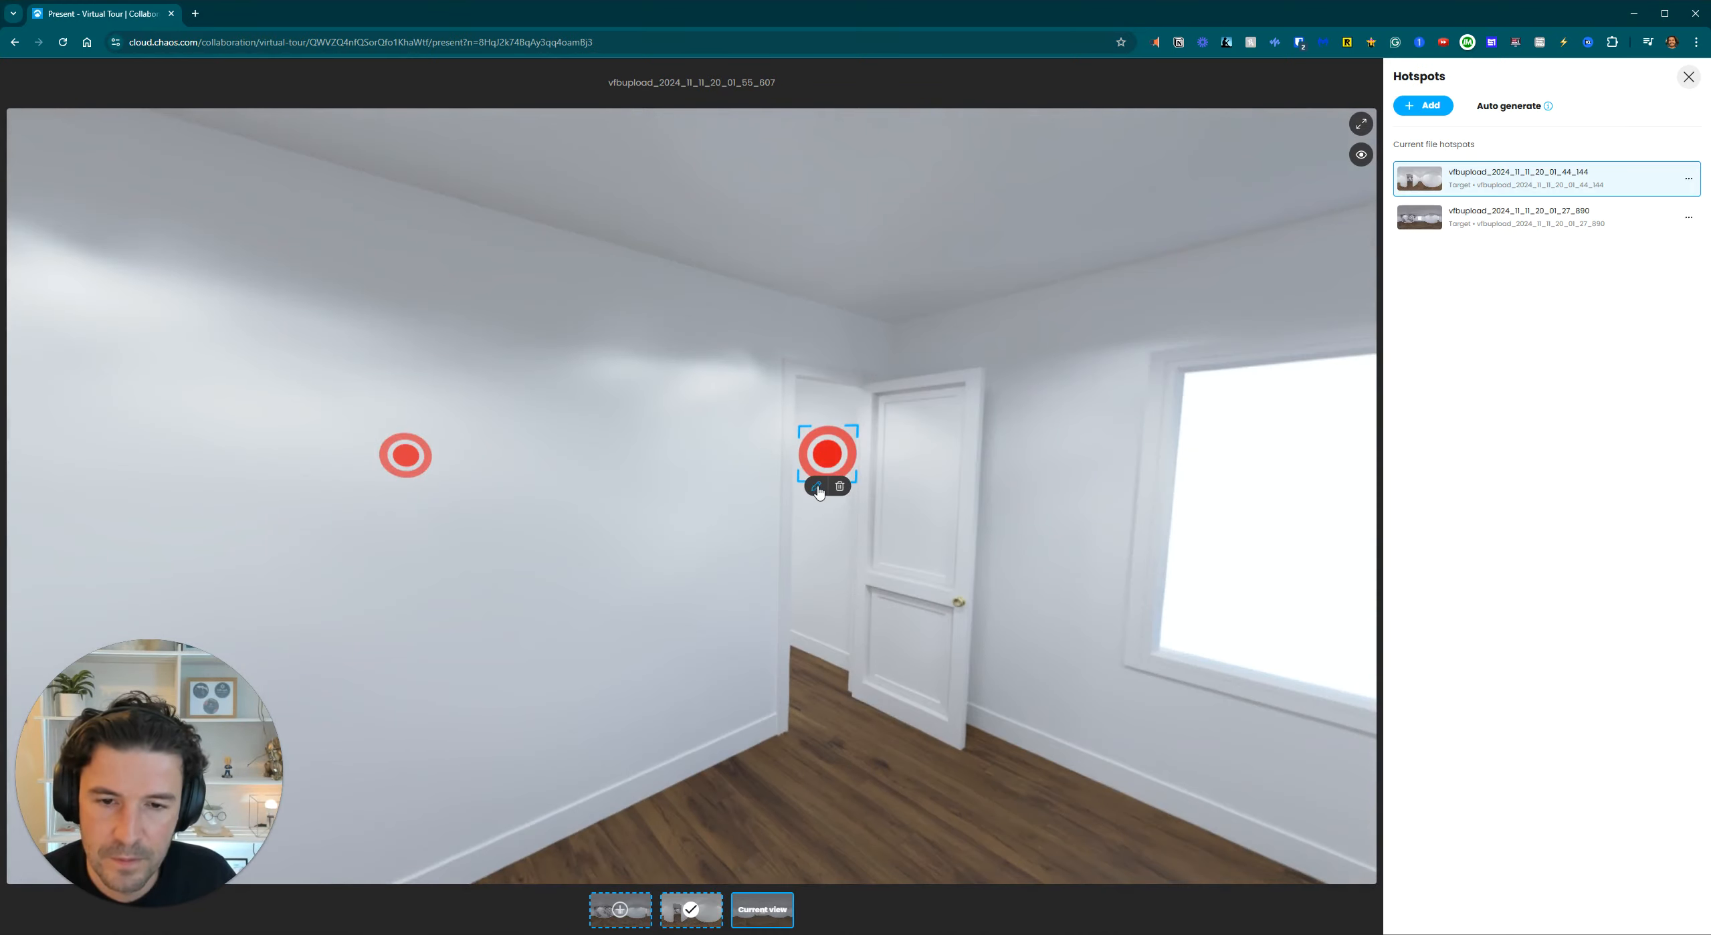
Delete the window room's remaining wall hotspot targeting vfbupload_2024_11_11_20_01_27_890.
{"action": "left_click", "coordinate": [407, 456]}
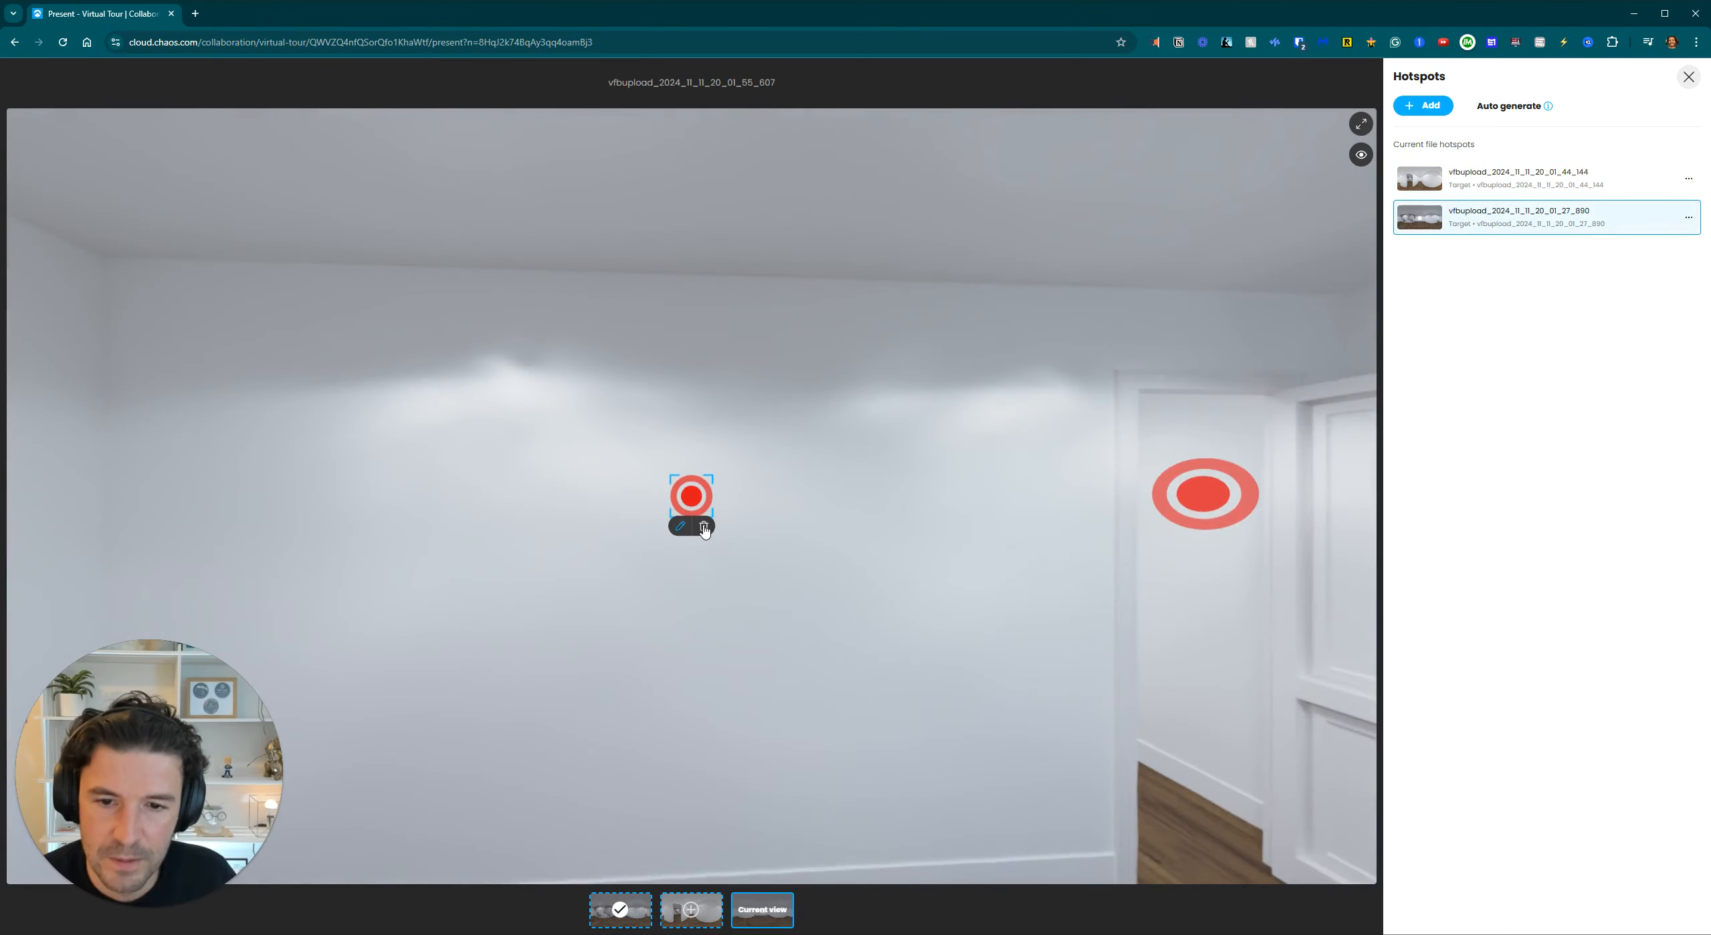
{"action": "left_click", "coordinate": [703, 526]}
{"action": "left_click", "coordinate": [967, 540]}
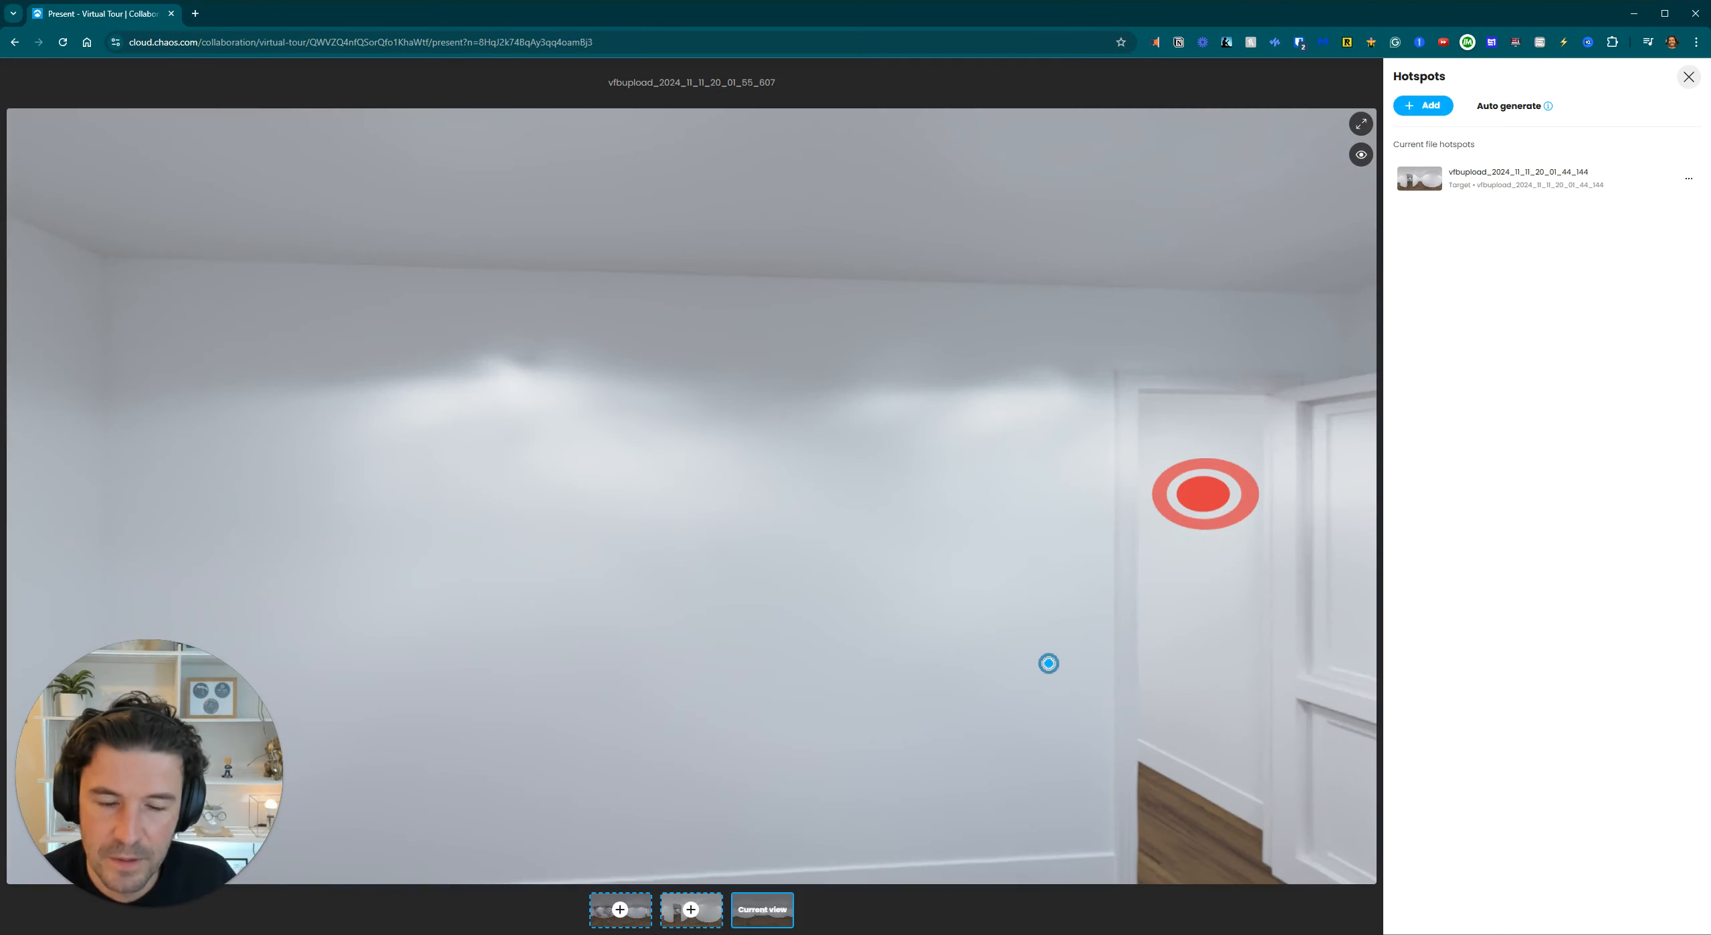
Leave hotspot editing in the window room and follow the doorway hotspot into the hallway panorama.
{"action": "left_click_drag", "start_coordinate": [1073, 657], "coordinate": [899, 625]}
{"action": "left_click", "coordinate": [1689, 78]}
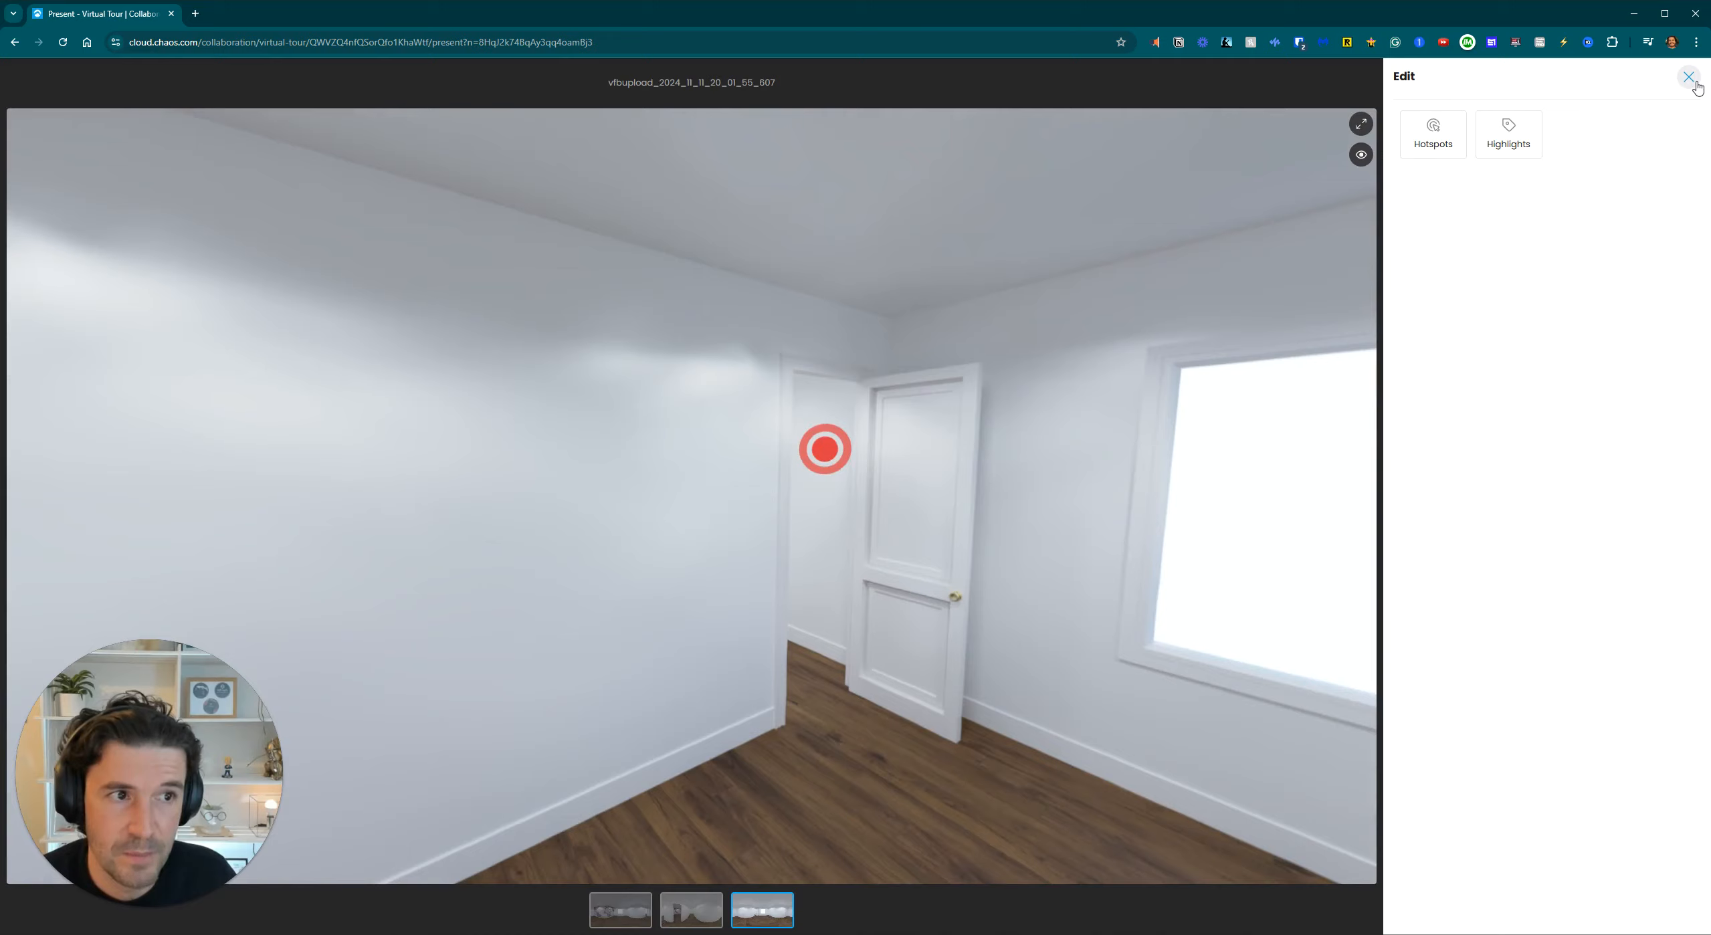
{"action": "left_click", "coordinate": [1690, 78]}
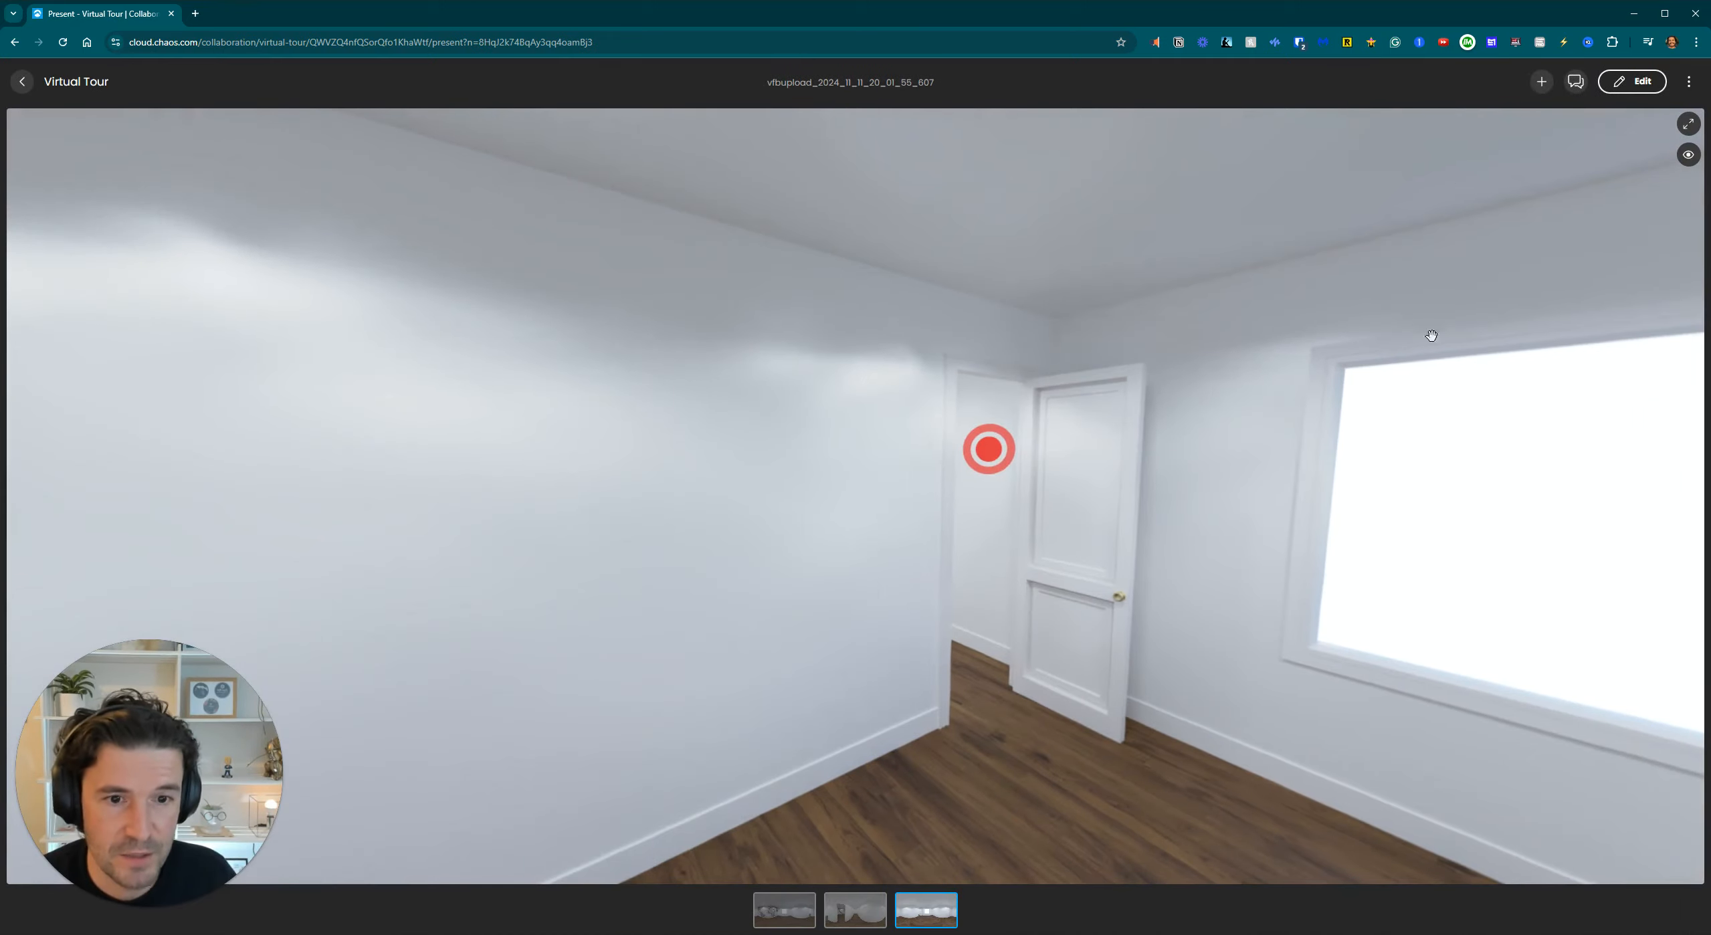
{"action": "left_click", "coordinate": [987, 450]}
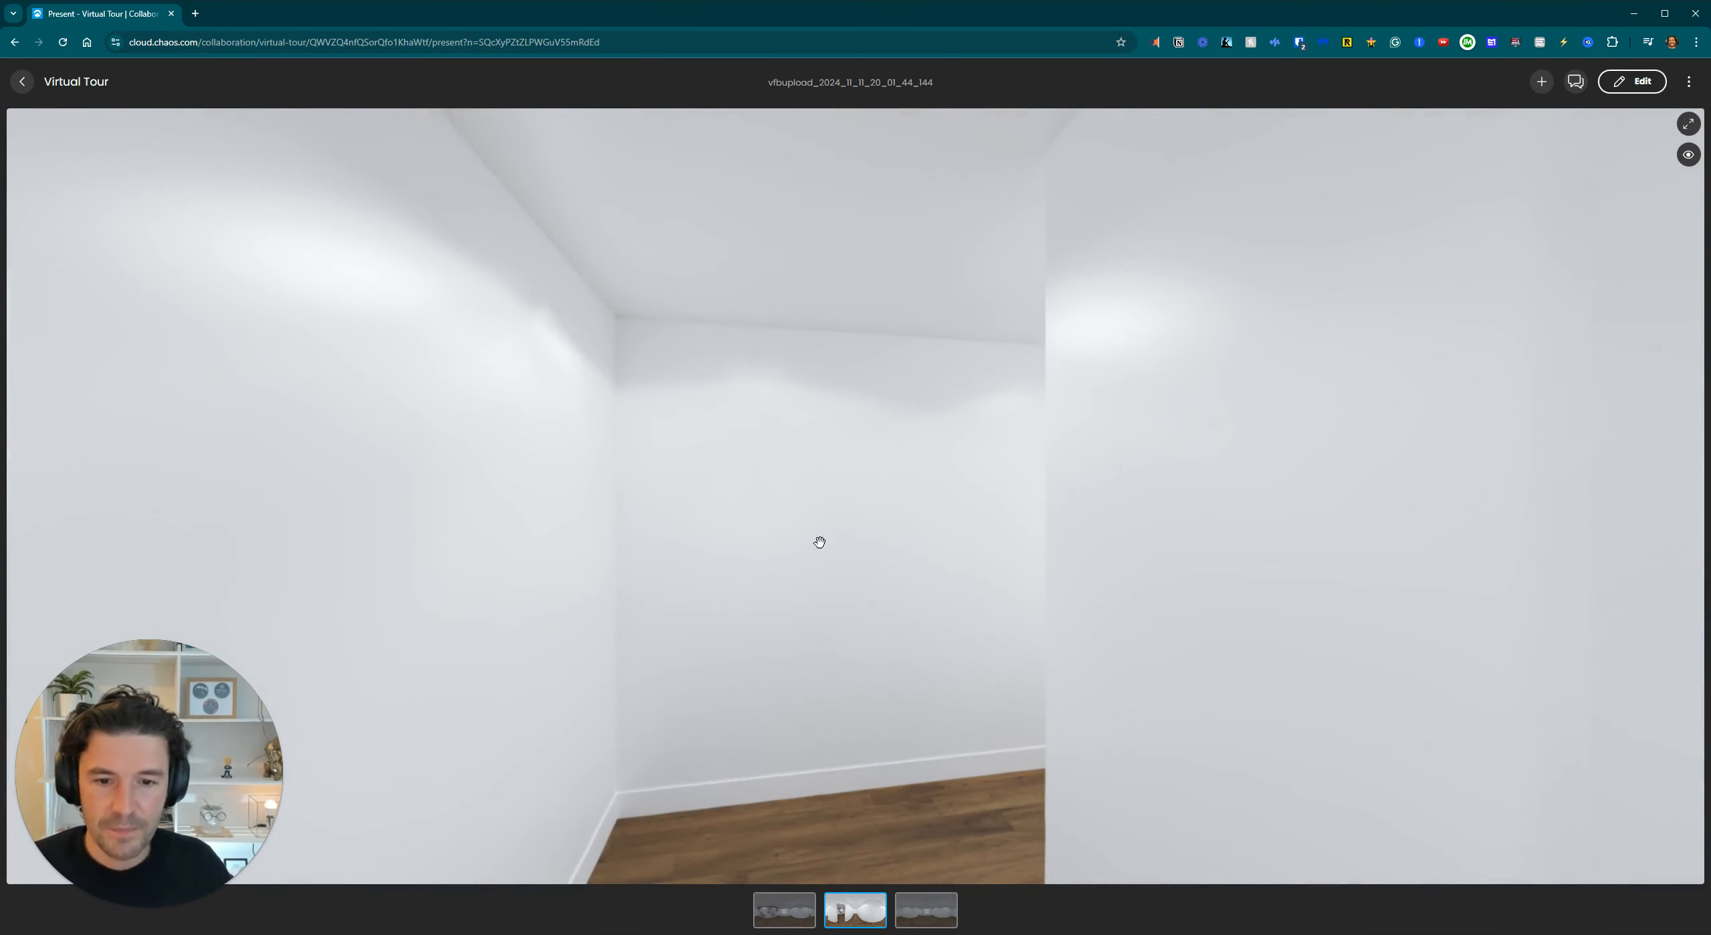
Test the link from the hallway into the map room and return through the map room's doorway hotspot.
{"action": "left_click_drag", "start_coordinate": [818, 538], "coordinate": [528, 528]}
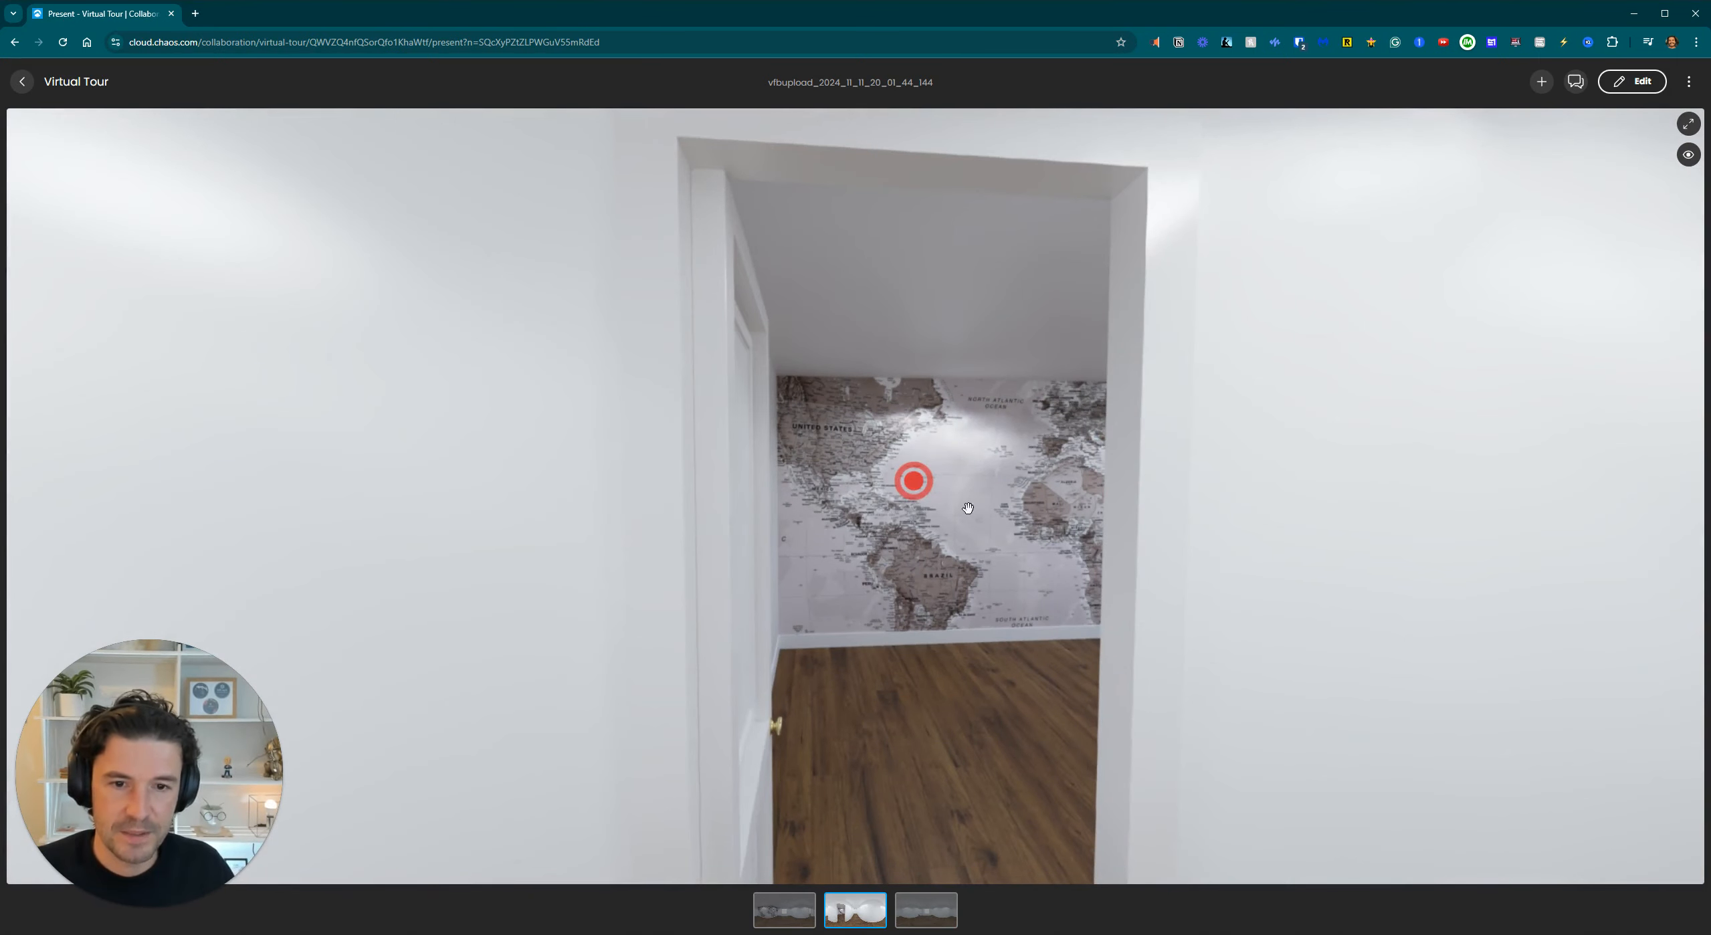
{"action": "left_click", "coordinate": [914, 481]}
{"action": "left_click_drag", "start_coordinate": [1265, 574], "coordinate": [833, 534]}
{"action": "left_click", "coordinate": [906, 452]}
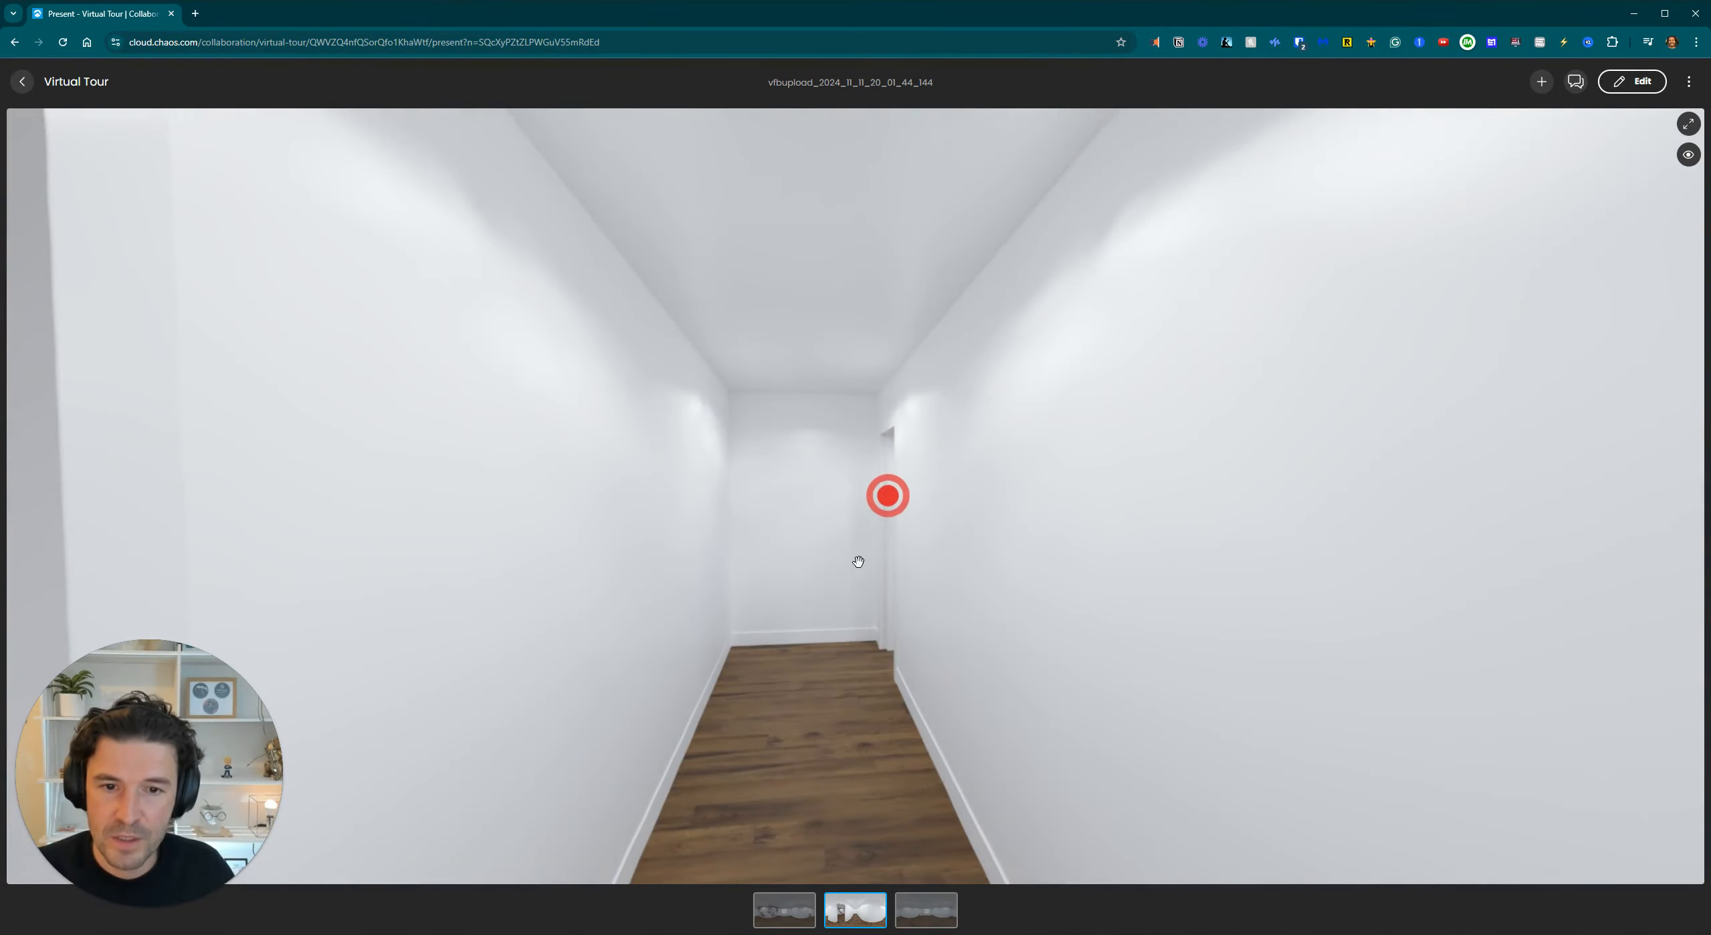
Test the hallway's far doorway hotspot into the window room and return through that room's doorway hotspot.
{"action": "left_click_drag", "start_coordinate": [858, 562], "coordinate": [916, 525]}
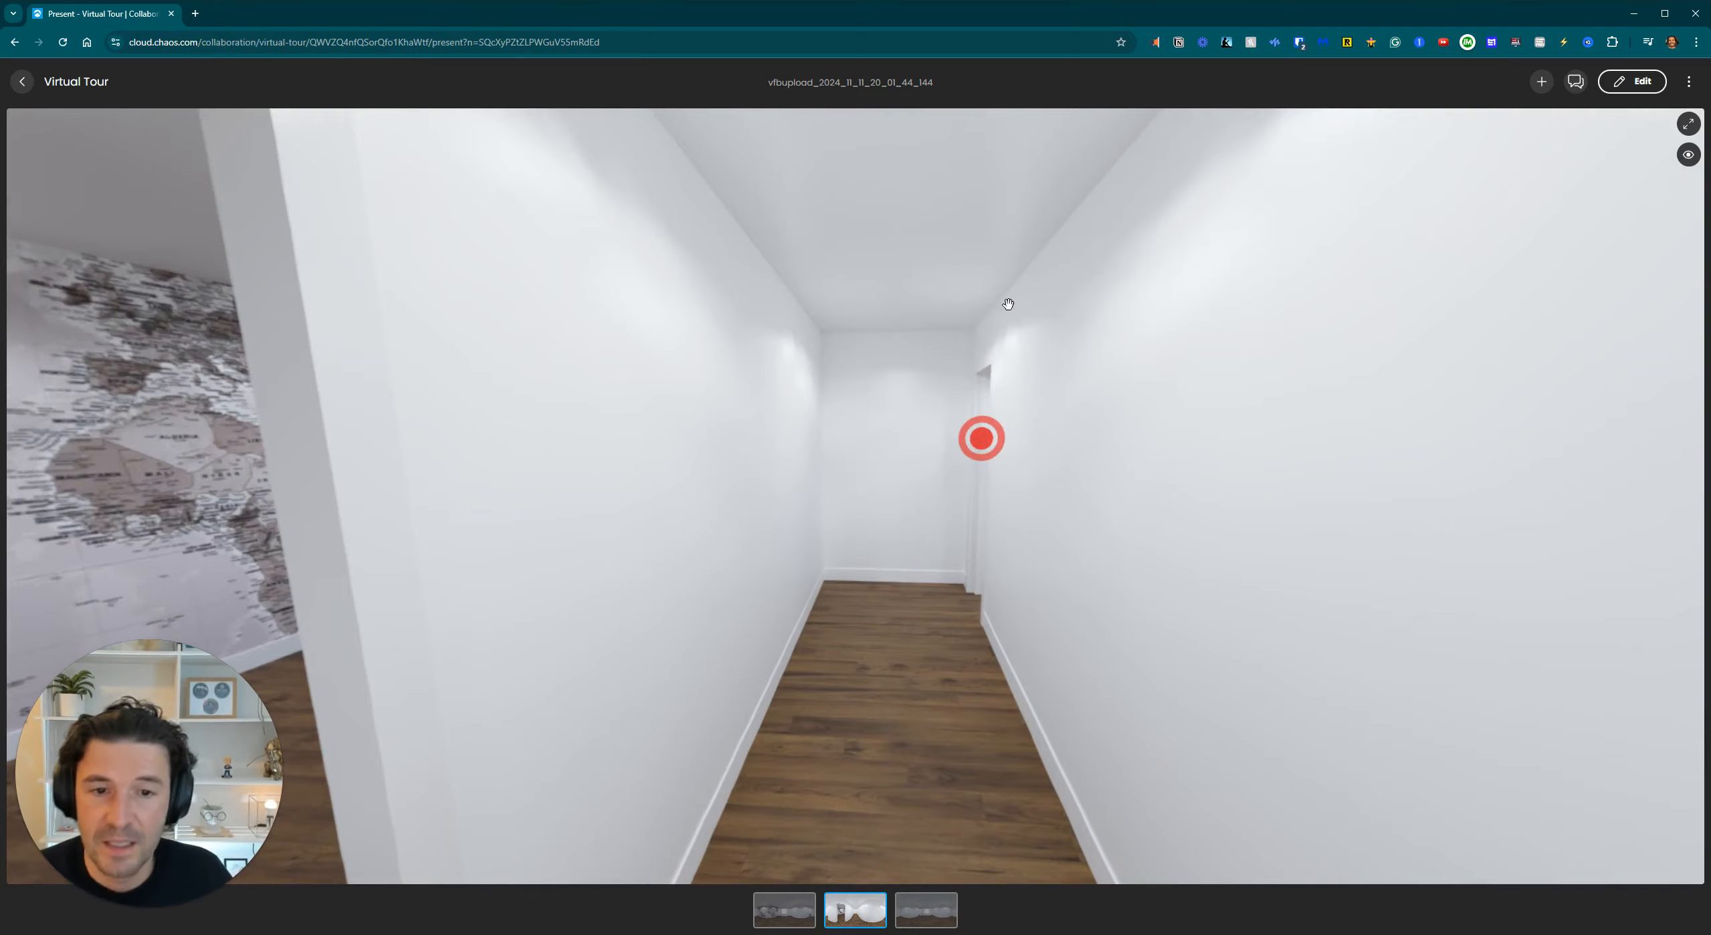
{"action": "left_click", "coordinate": [981, 438]}
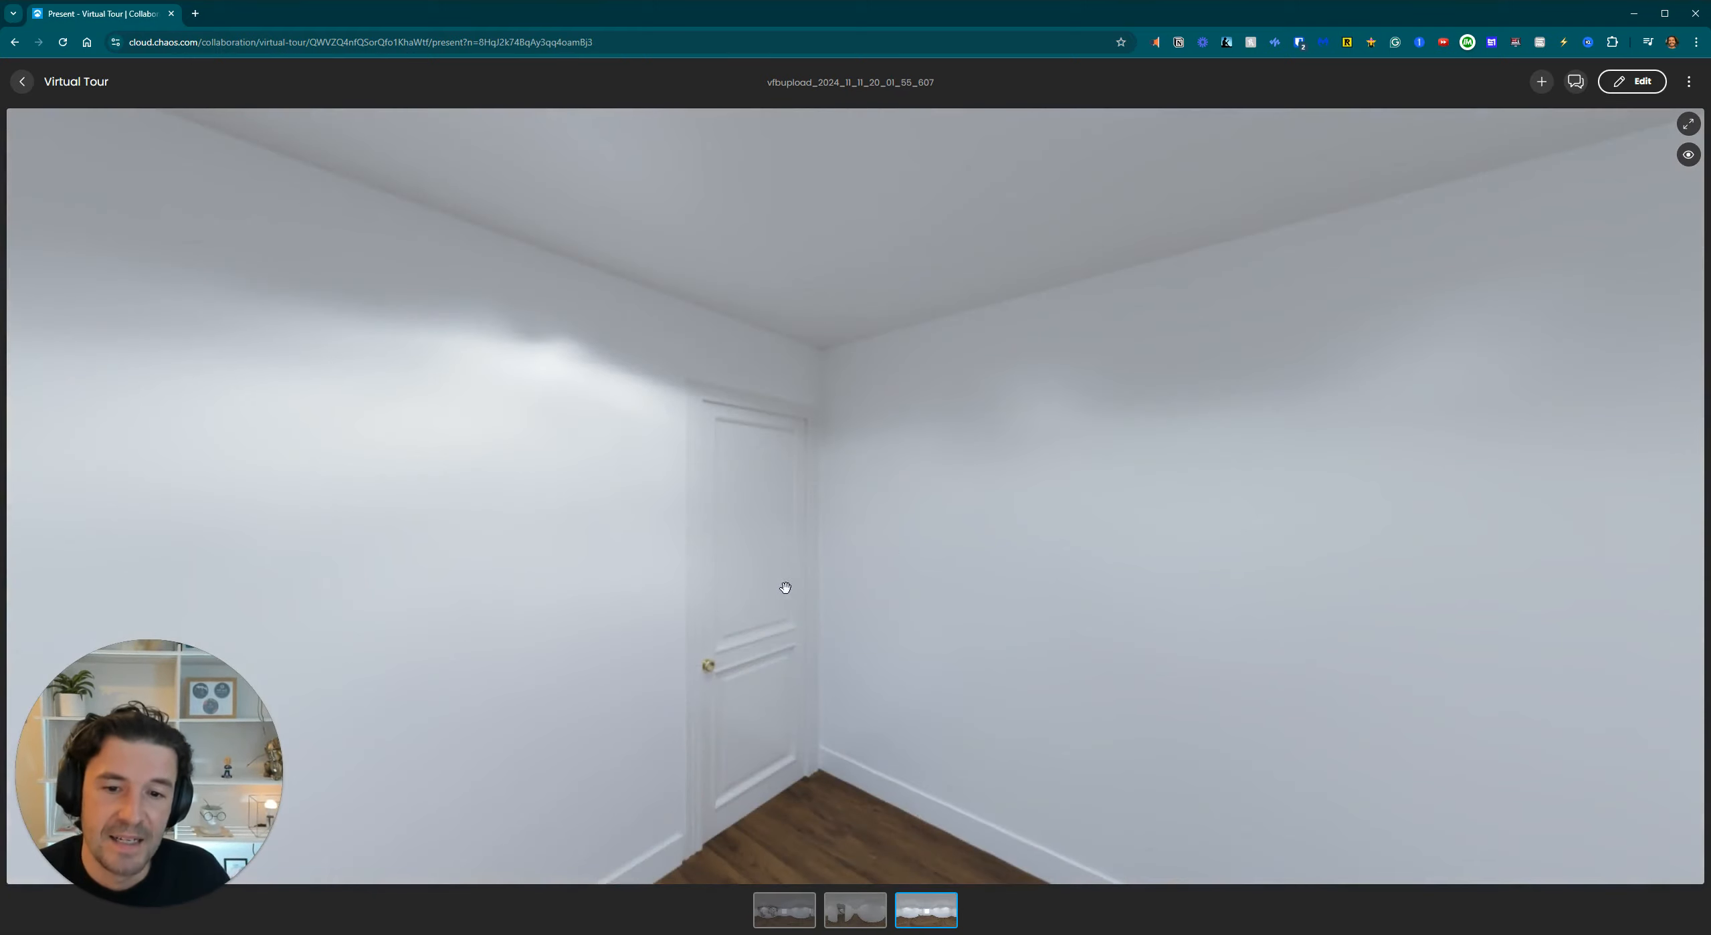
{"action": "left_click_drag", "start_coordinate": [964, 562], "coordinate": [571, 468]}
{"action": "left_click_drag", "start_coordinate": [1150, 495], "coordinate": [782, 567]}
{"action": "left_click", "coordinate": [1004, 321]}
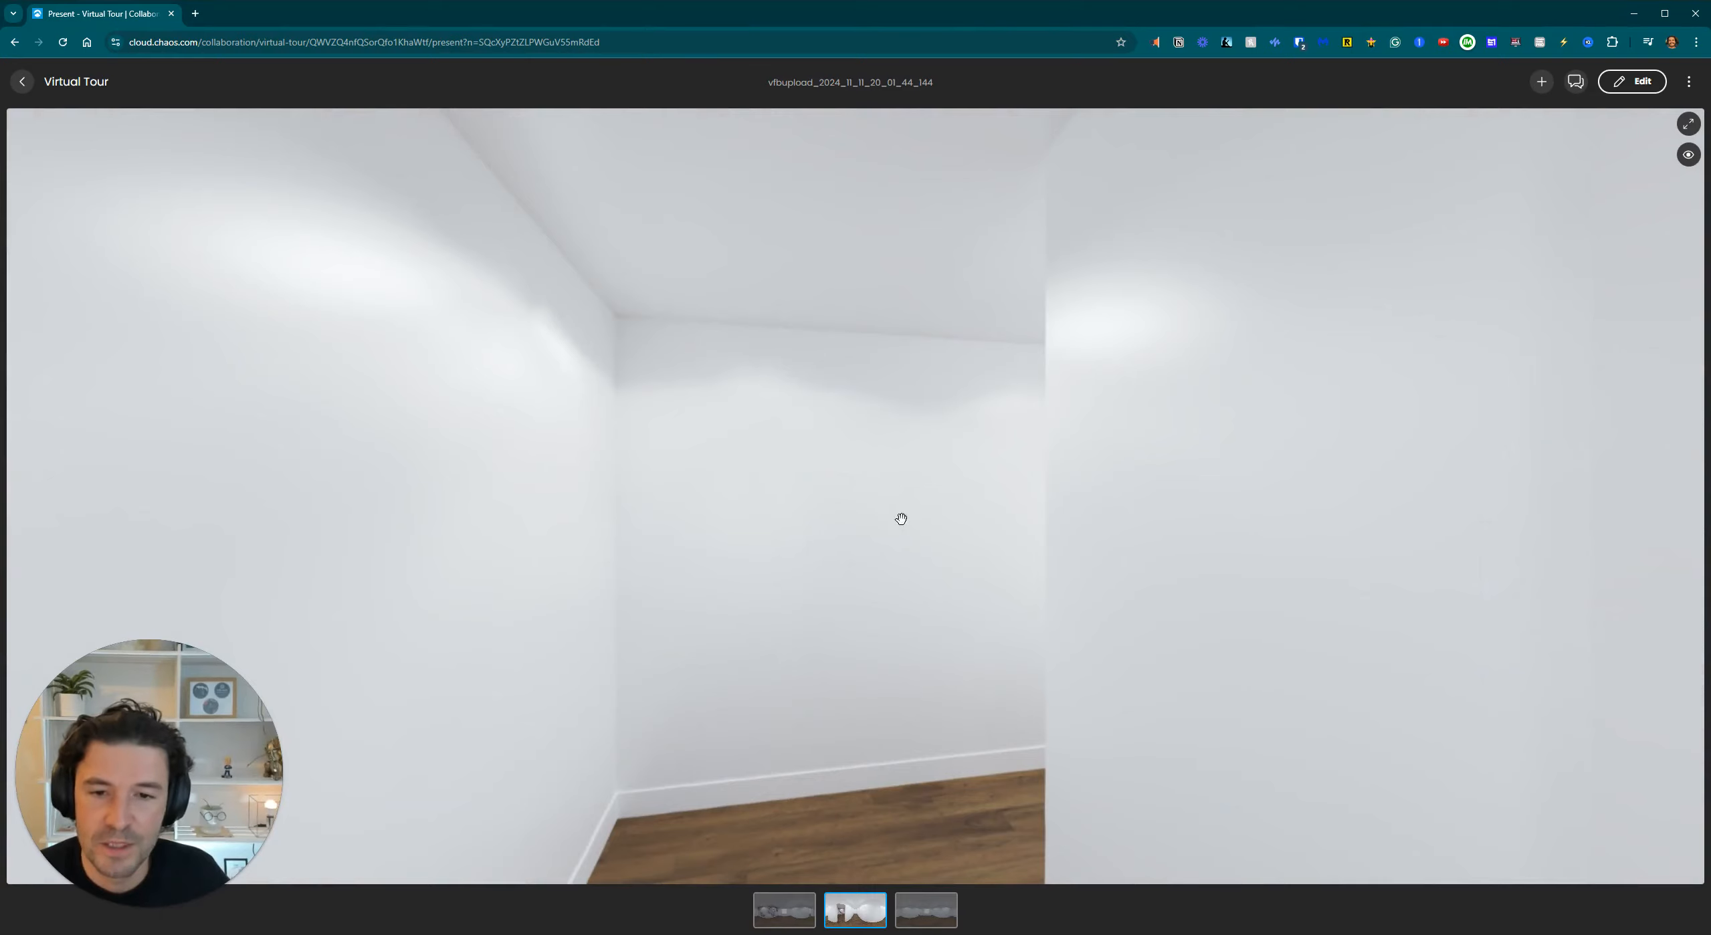
Walk from the hallway into the map room again, look around to its open door, and follow the doorway hotspot out.
{"action": "left_click_drag", "start_coordinate": [1073, 515], "coordinate": [698, 515]}
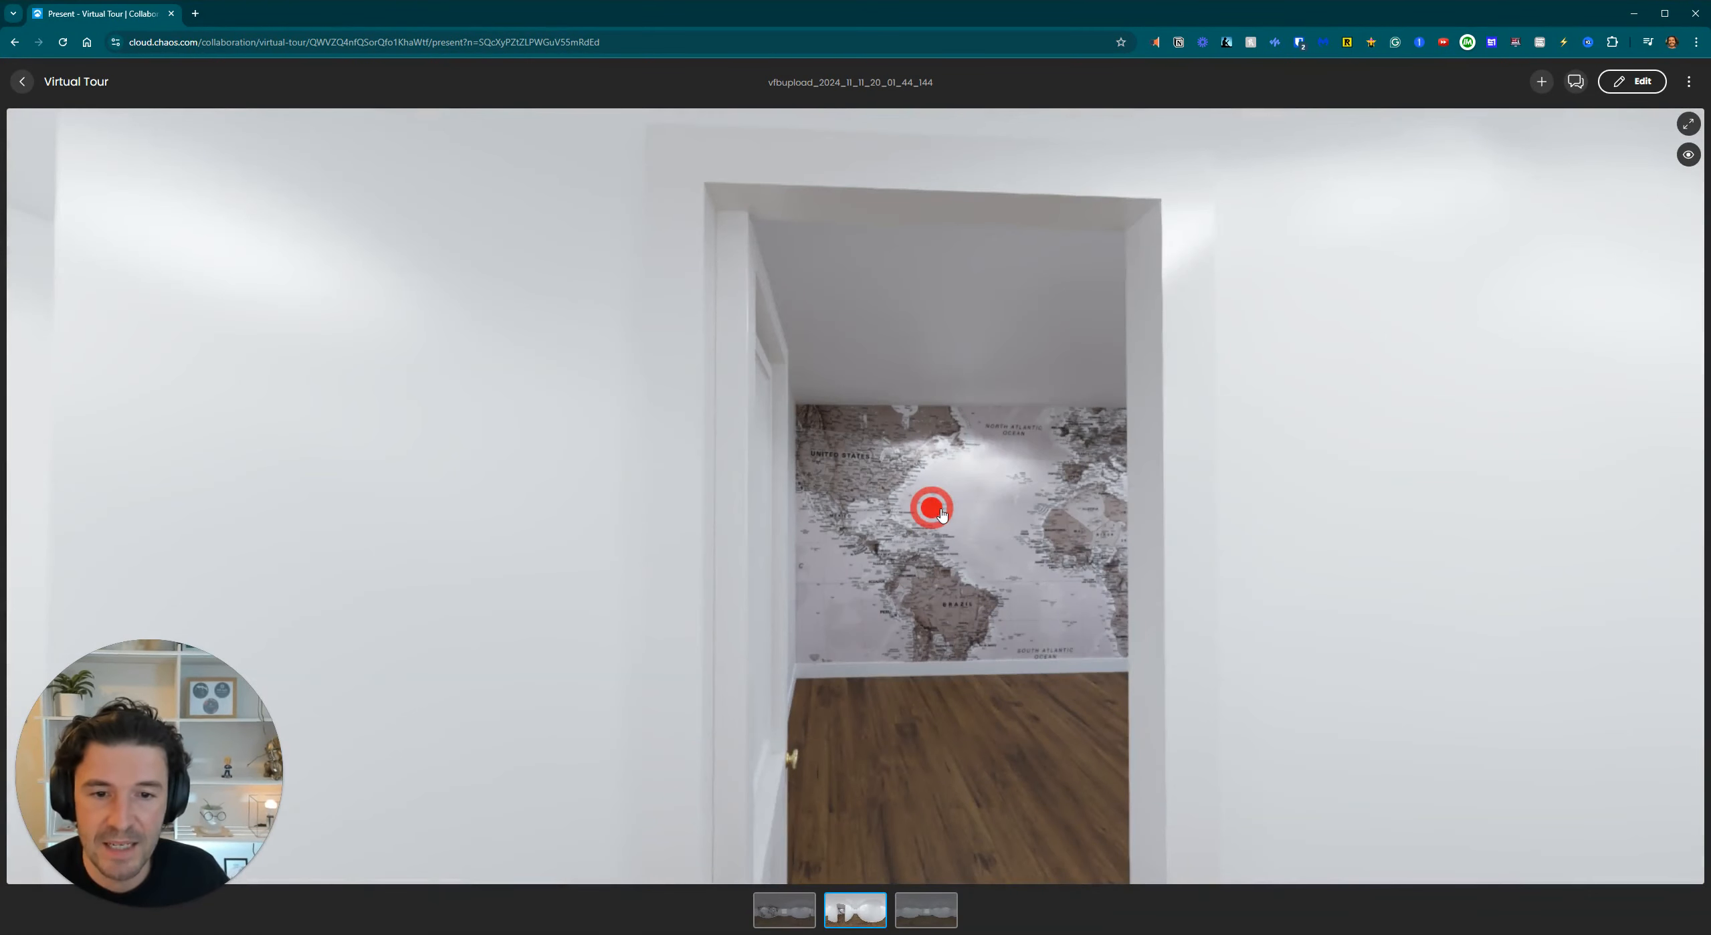
{"action": "left_click", "coordinate": [930, 506]}
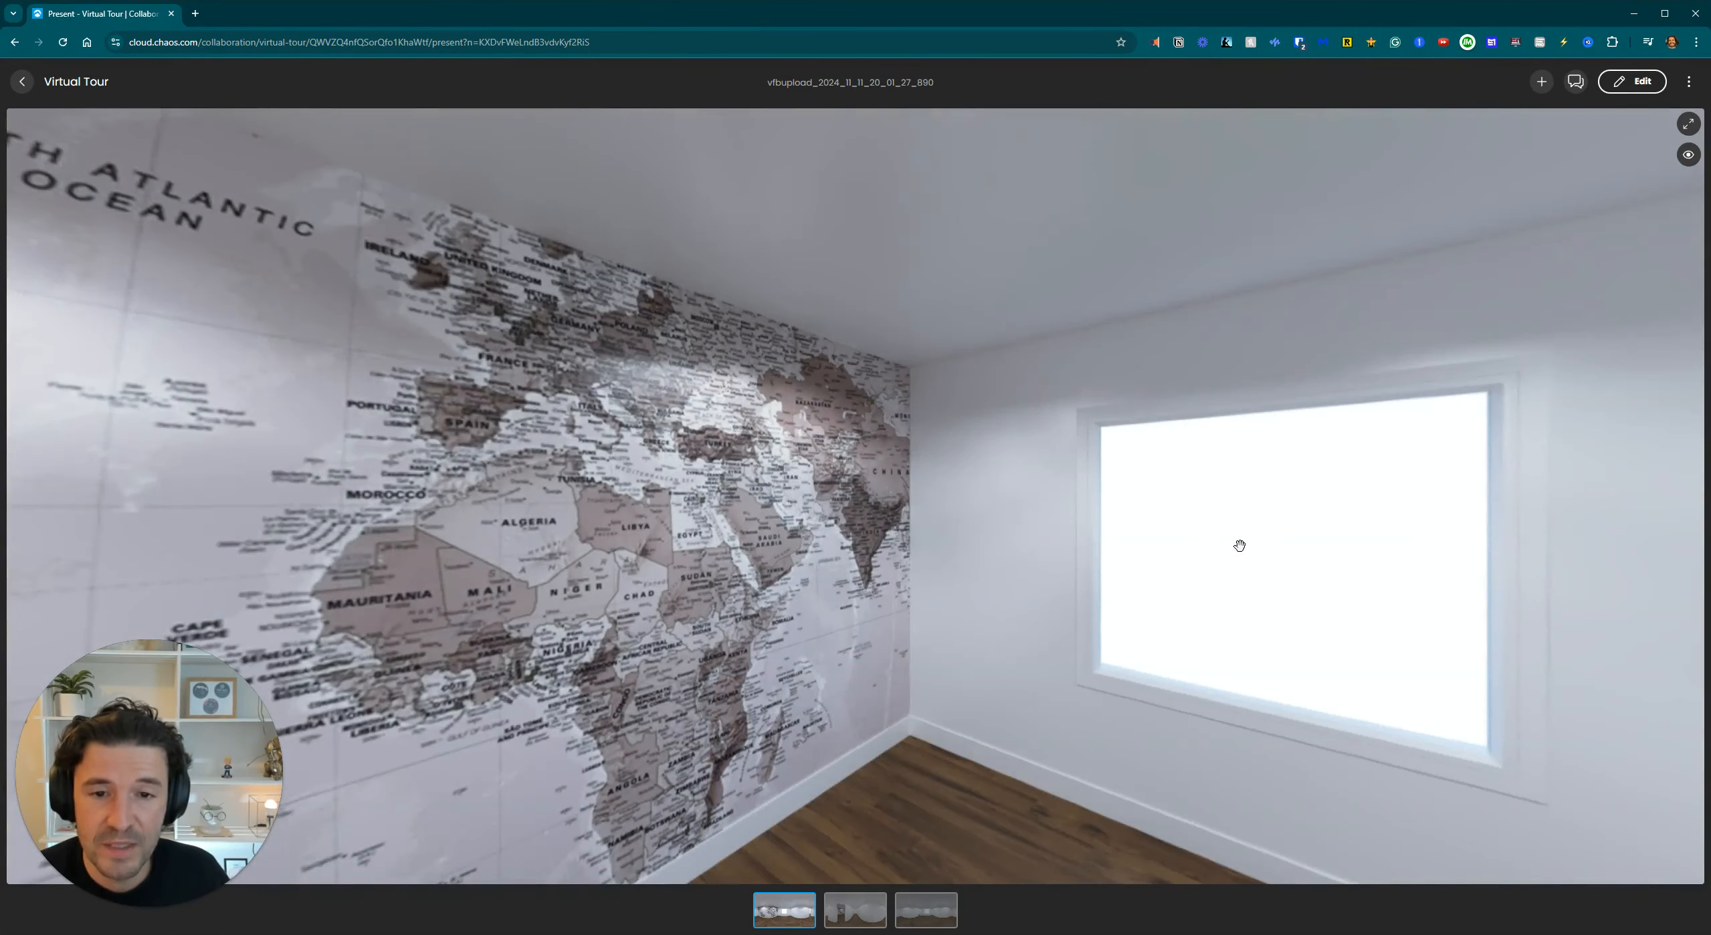
{"action": "left_click_drag", "start_coordinate": [1240, 545], "coordinate": [938, 499]}
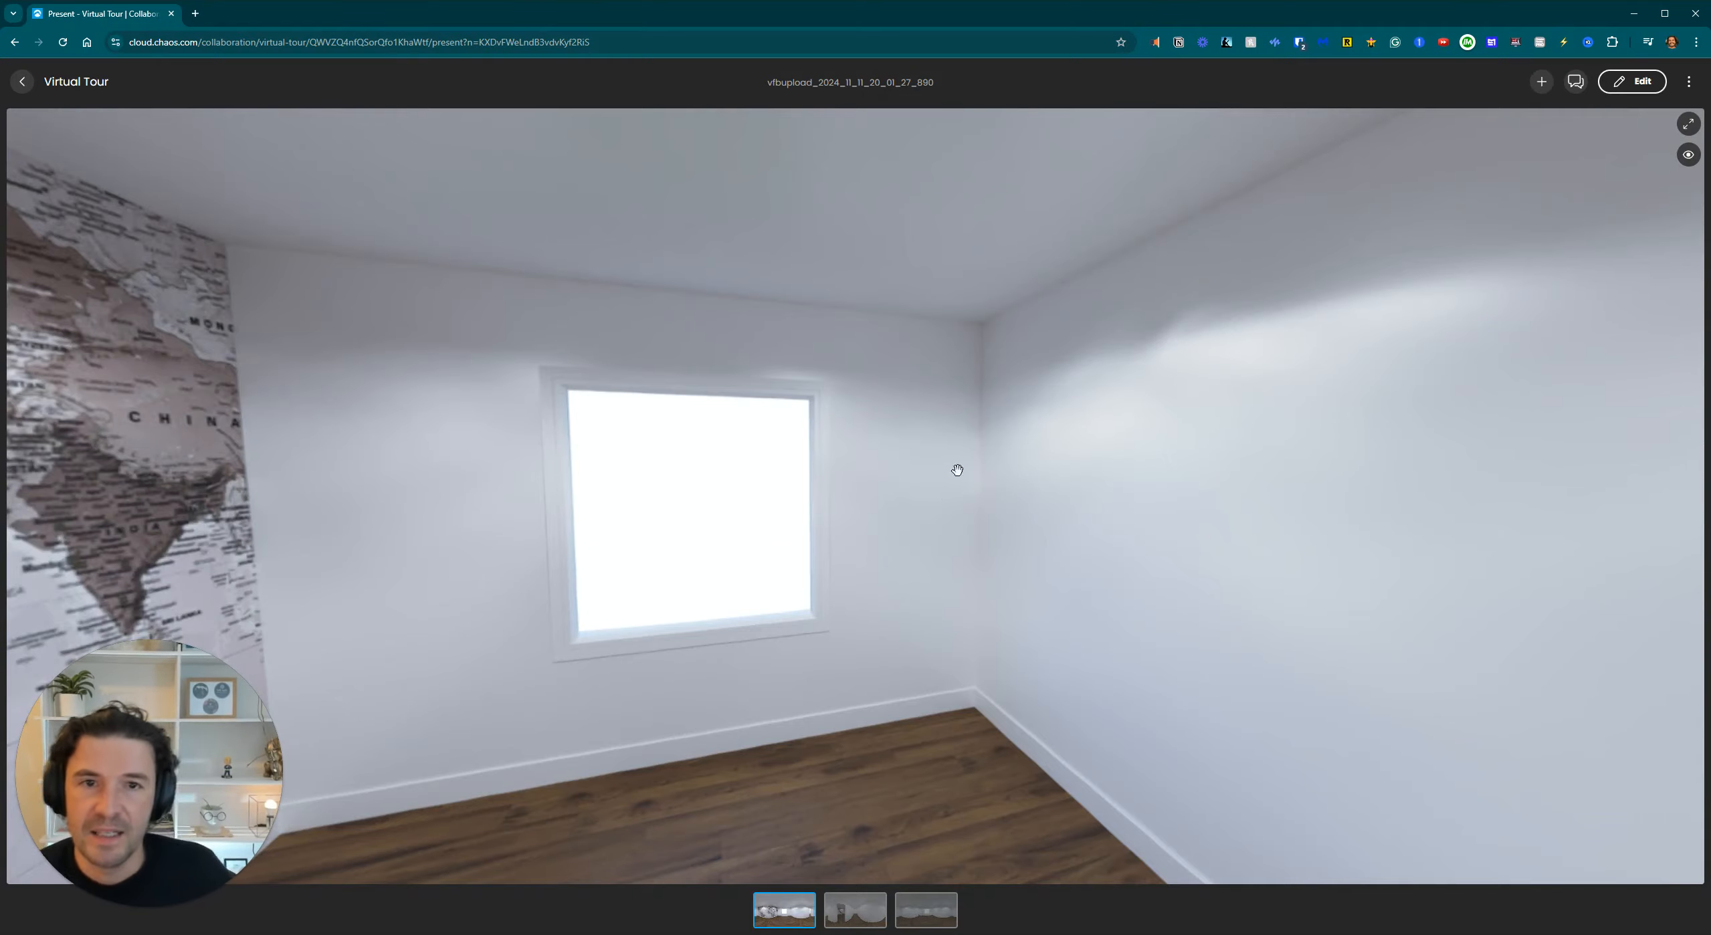
{"action": "left_click_drag", "start_coordinate": [1088, 432], "coordinate": [833, 413]}
{"action": "left_click_drag", "start_coordinate": [1264, 422], "coordinate": [894, 406]}
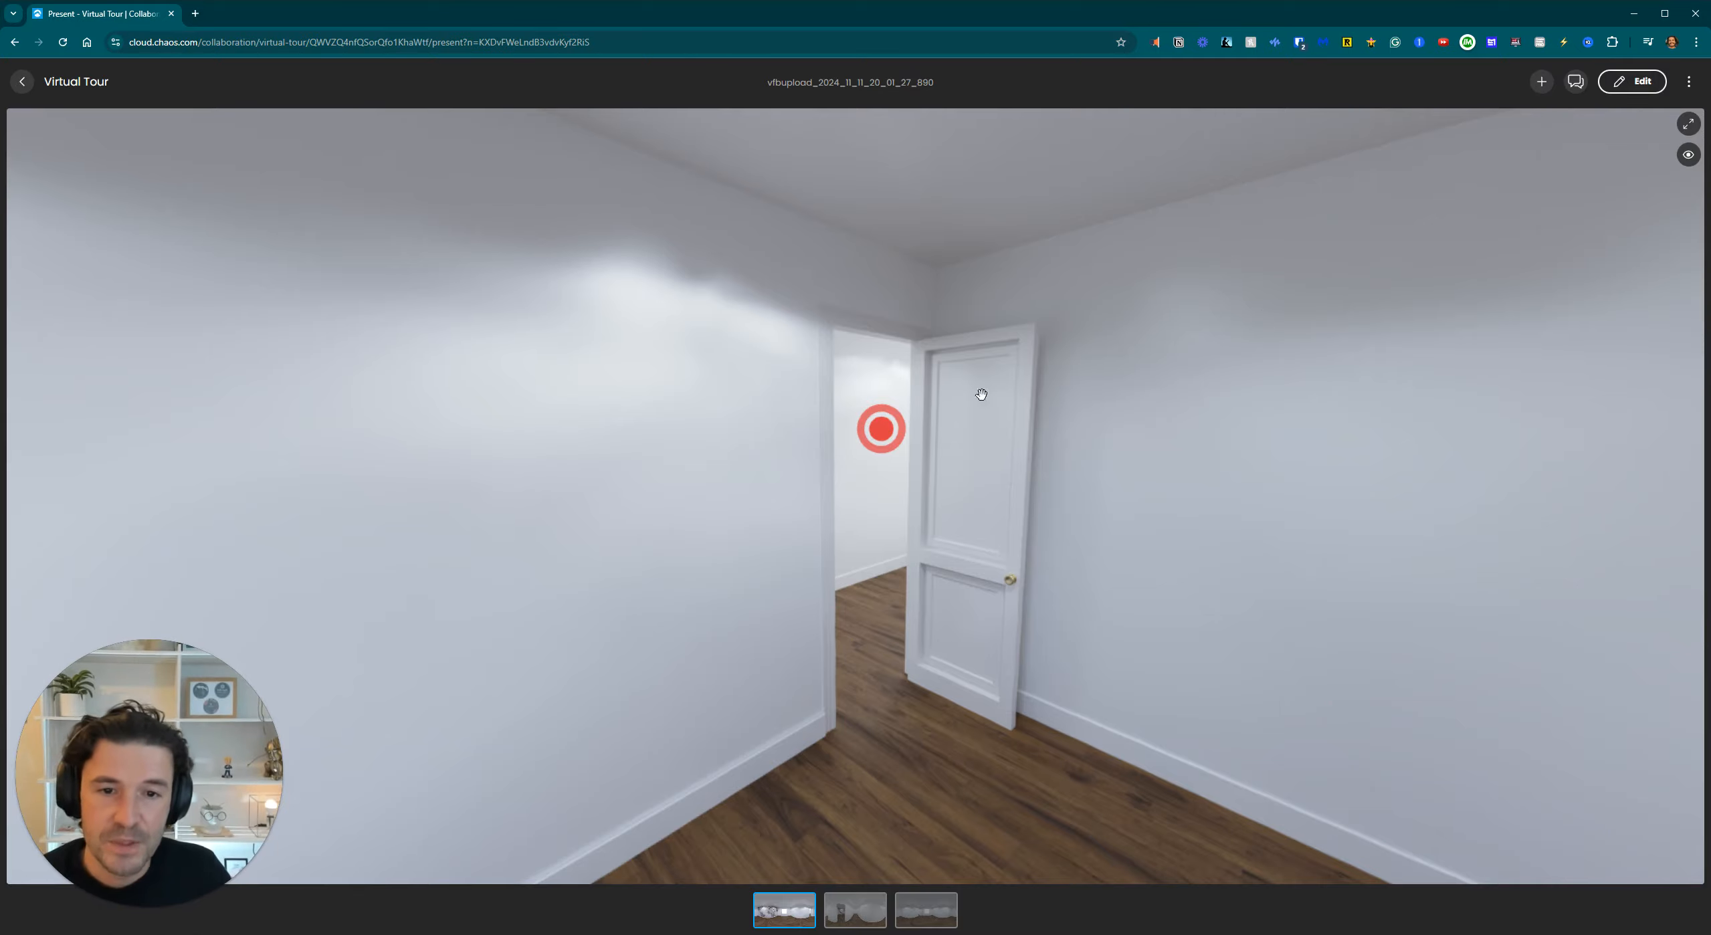
{"action": "left_click", "coordinate": [902, 419]}
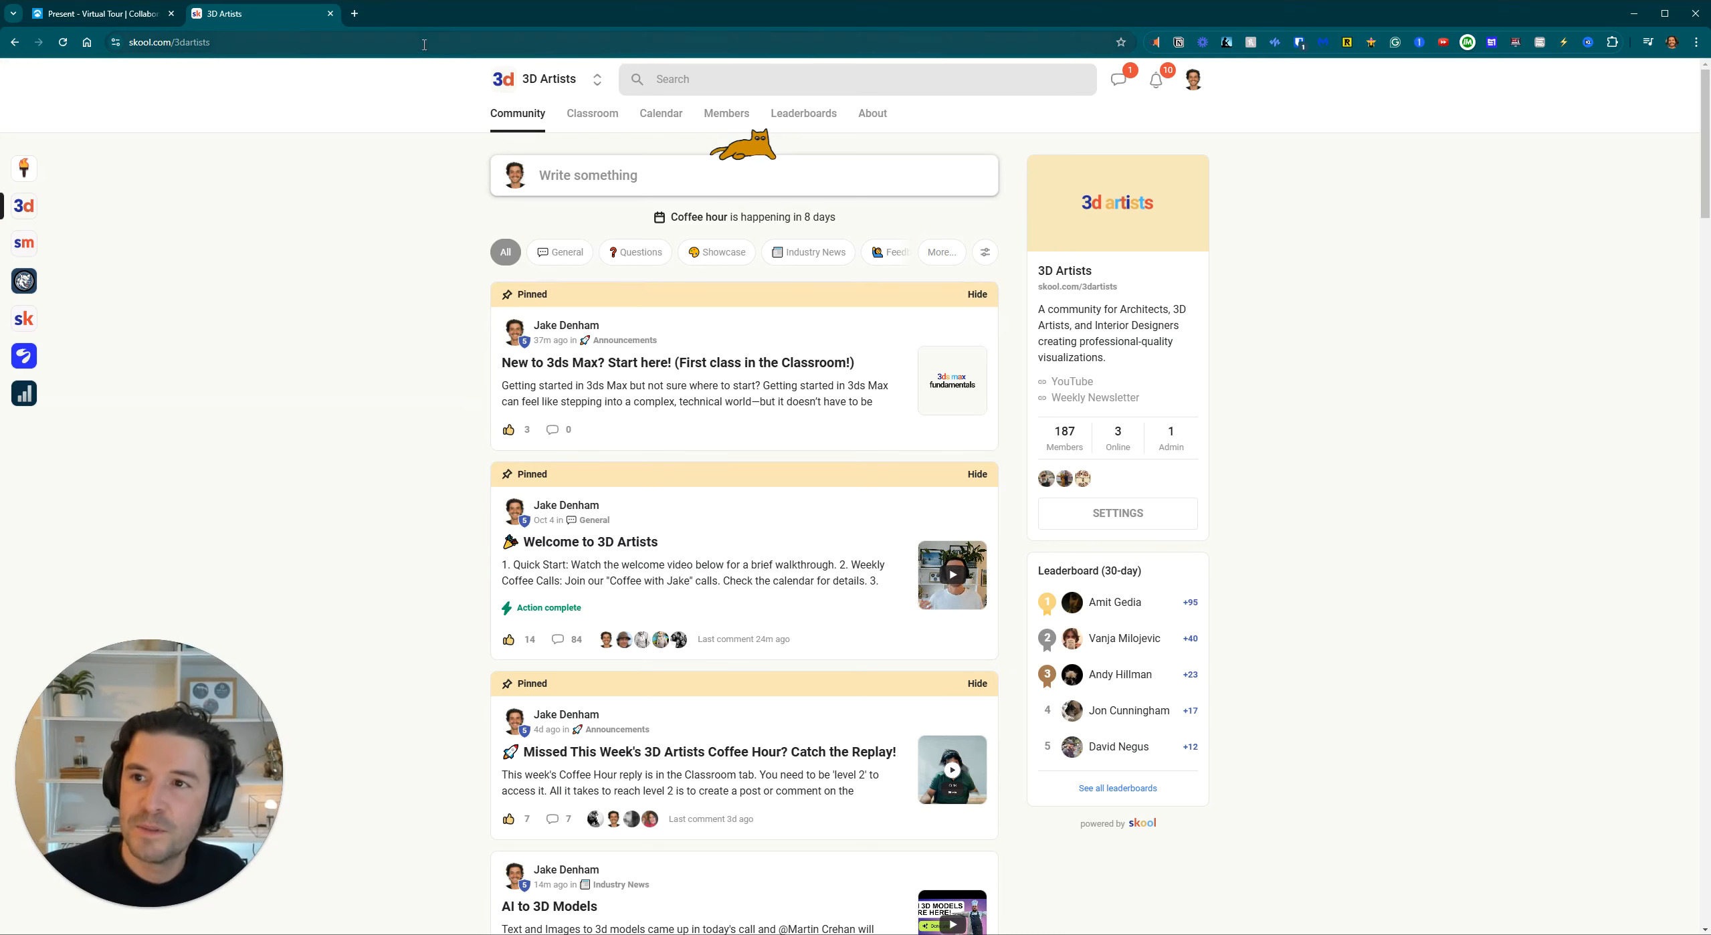
Skim the pinned and recent posts on the 3D Artists community page at skool.com/3dartists.
{"action": "left_click", "coordinate": [153, 42]}
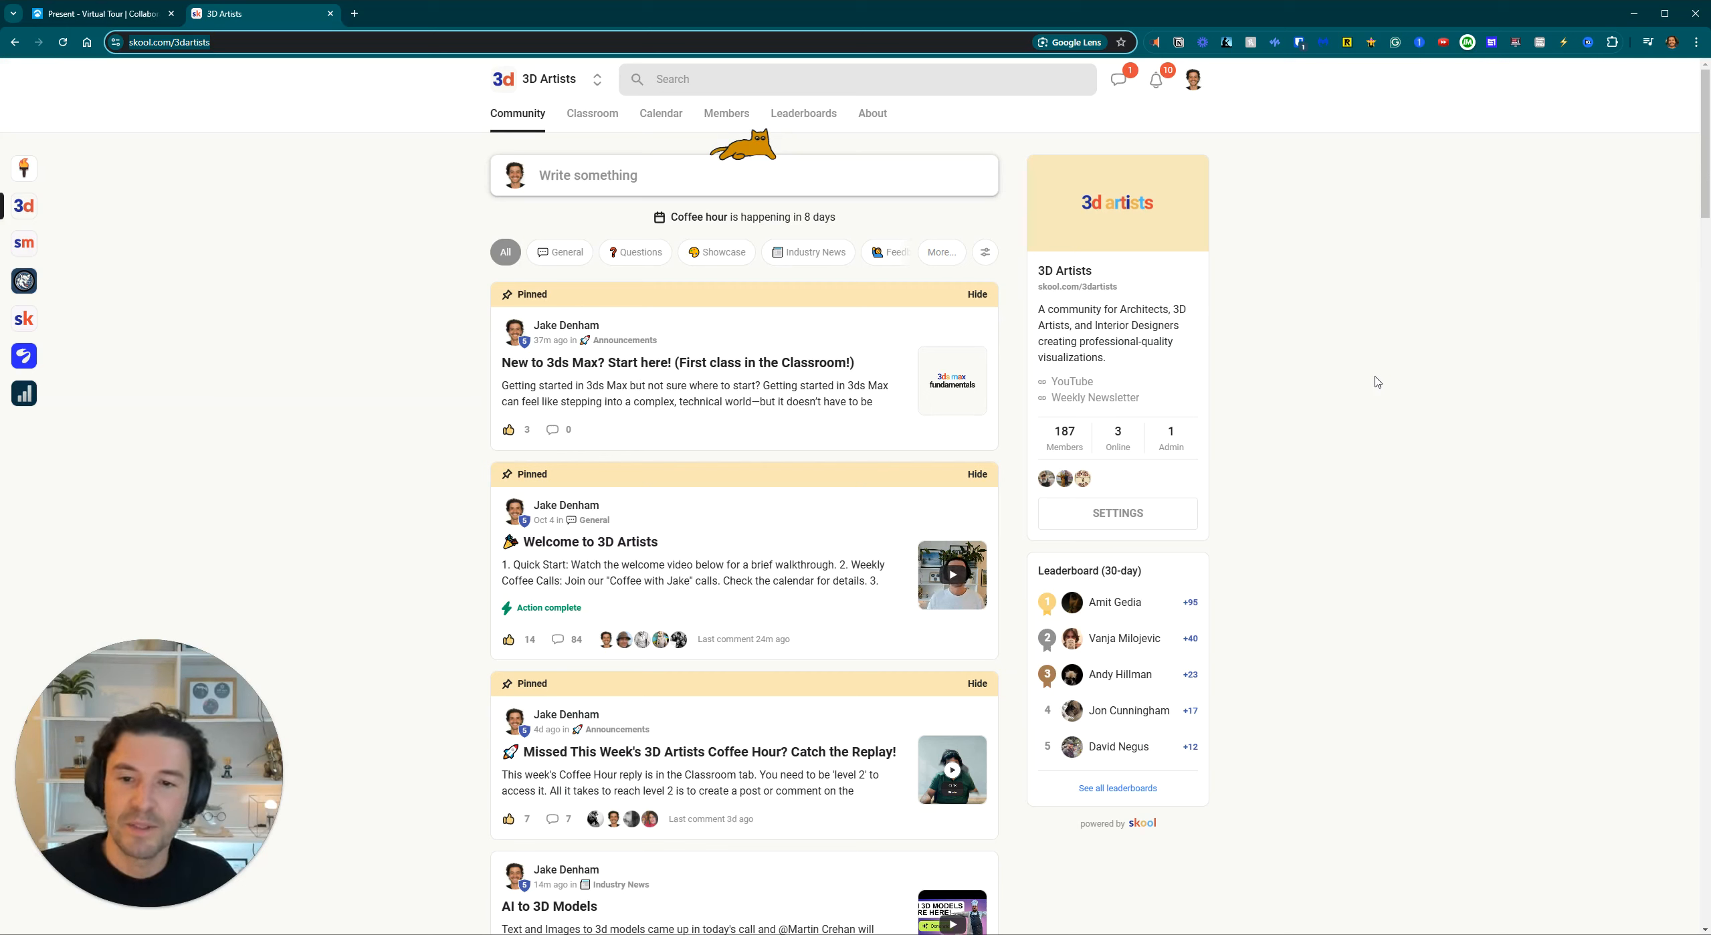
{"action": "scroll", "coordinate": [1397, 313], "scroll_direction": "down", "scroll_amount": 7}
{"action": "scroll", "coordinate": [1395, 313], "scroll_direction": "up", "scroll_amount": 1}
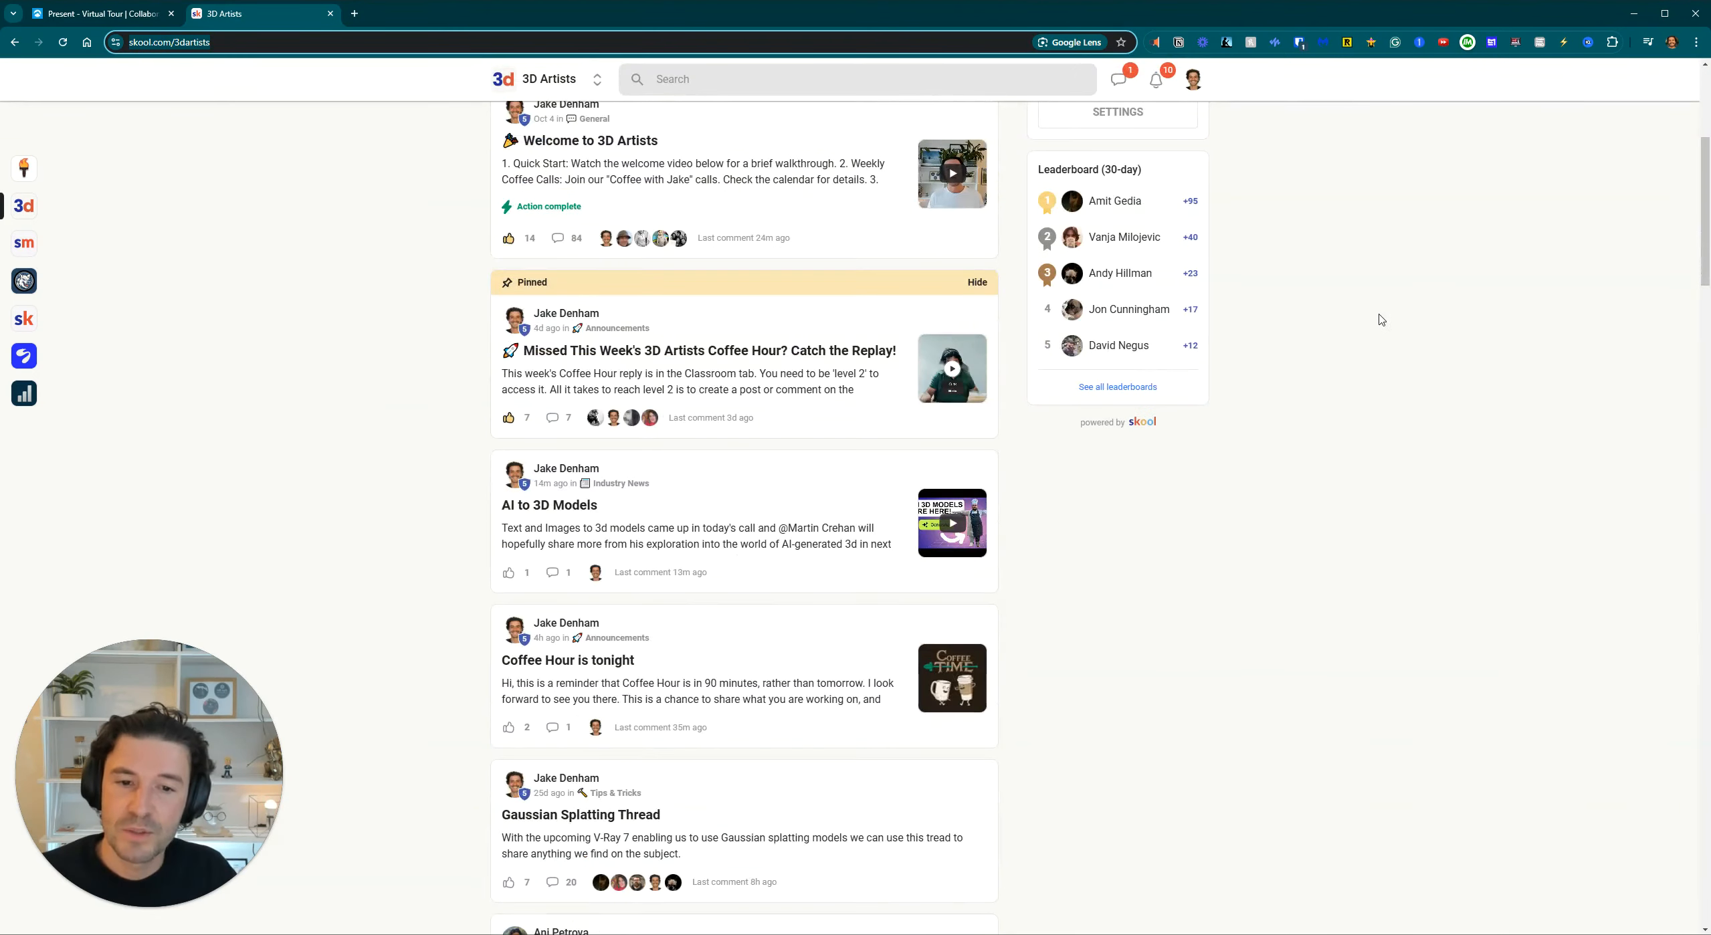
{"action": "scroll", "coordinate": [1381, 322], "scroll_direction": "up", "scroll_amount": 6}
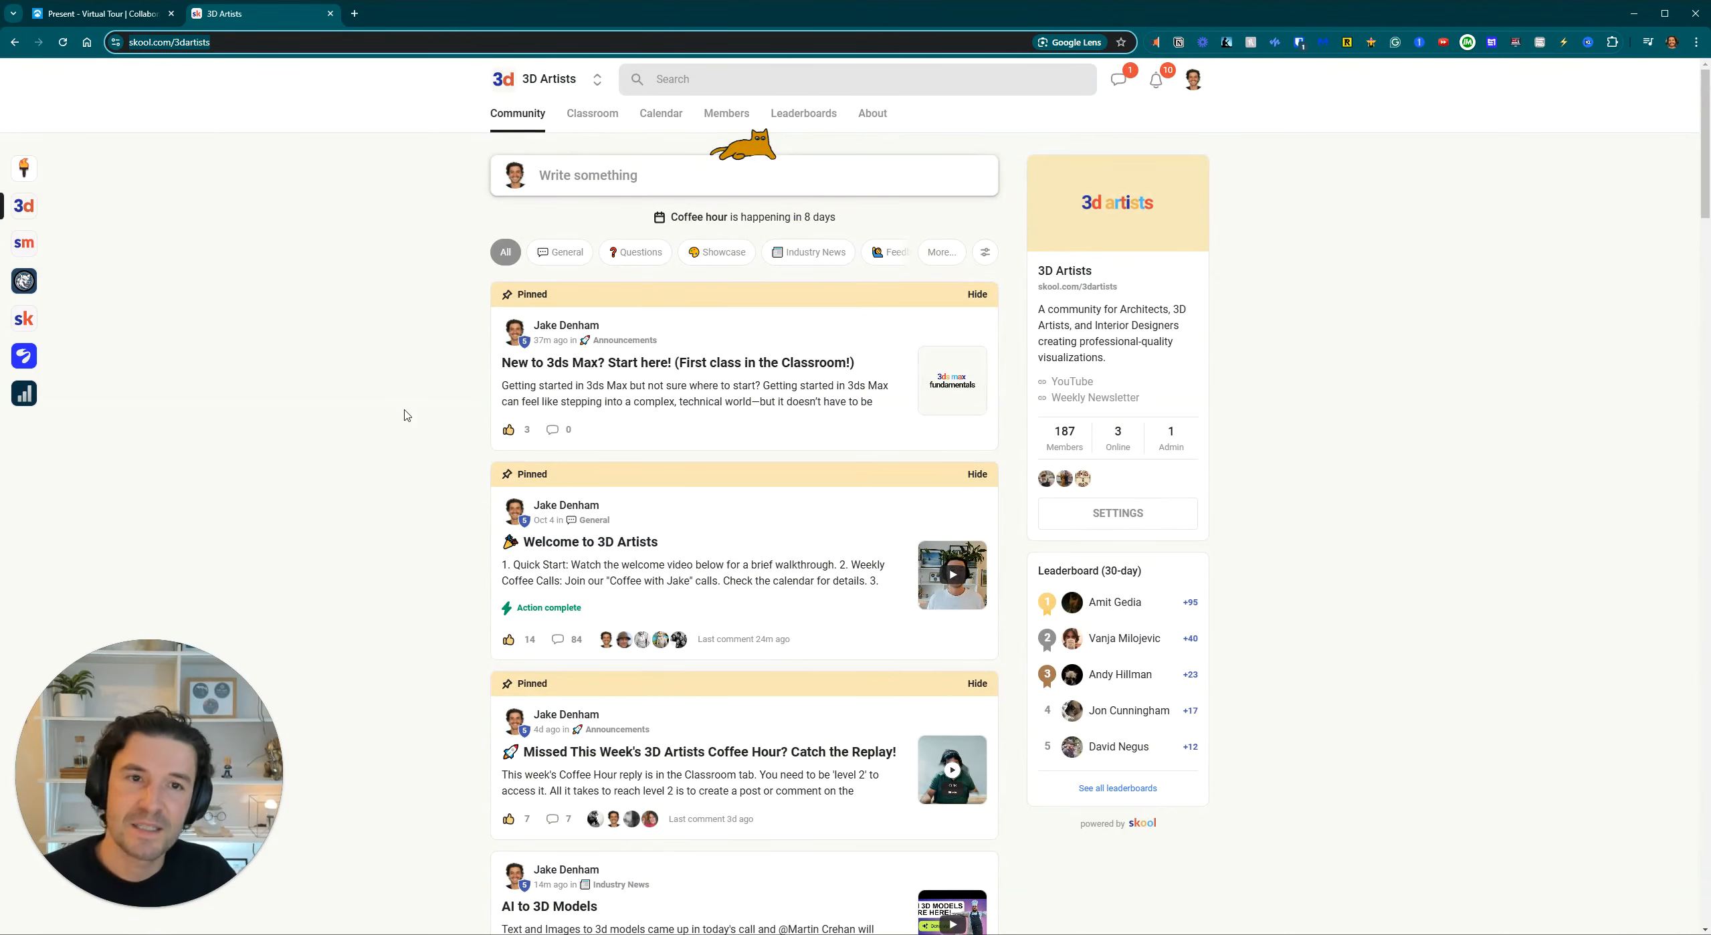